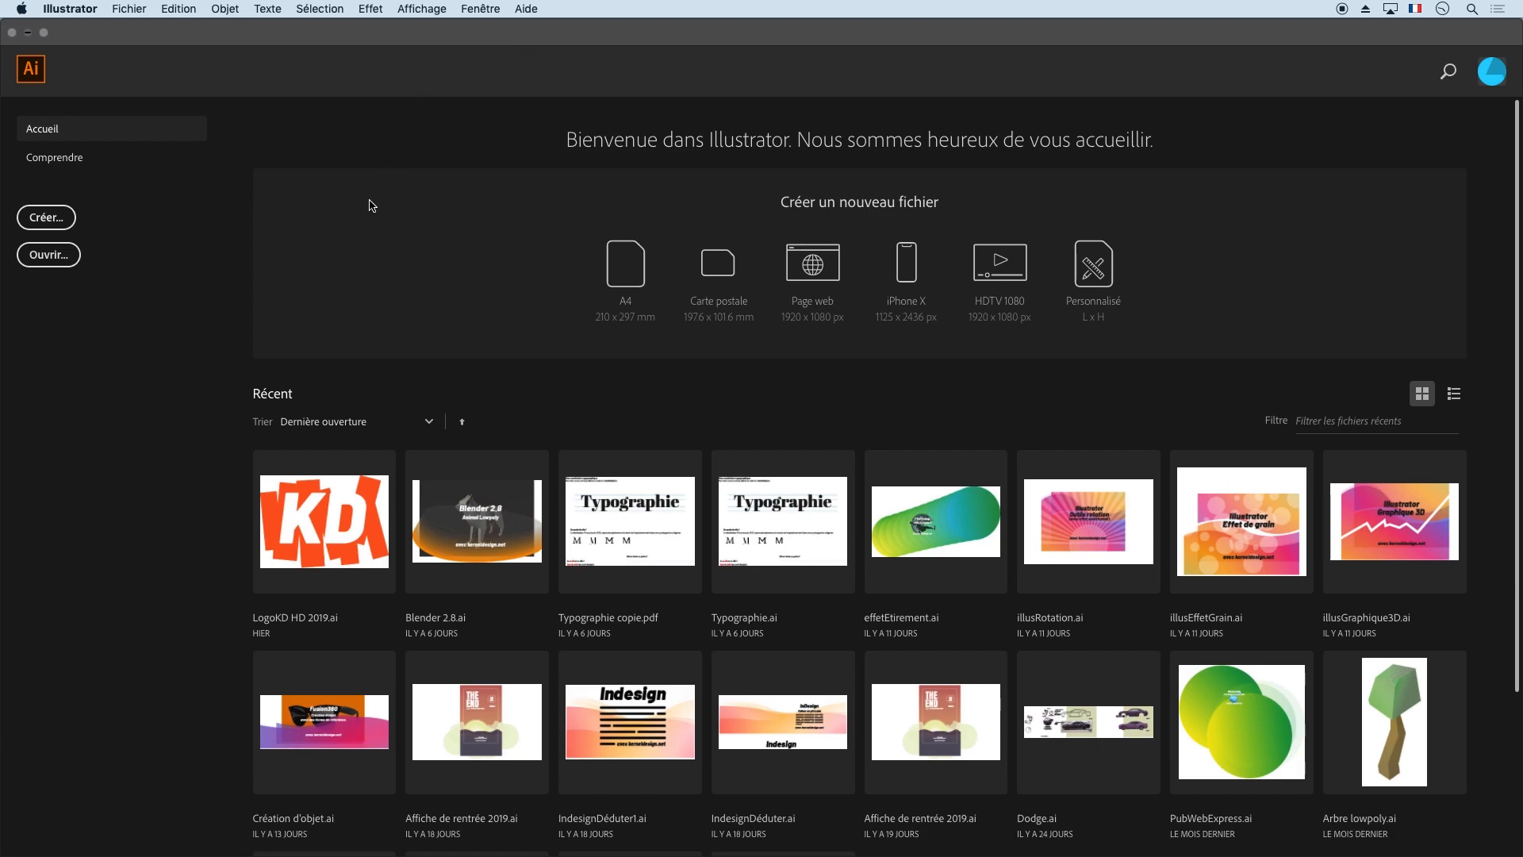
# Step: Enable the legacy "Nouveau fichier" interface in the General preferences
pyautogui.click(50, 219)
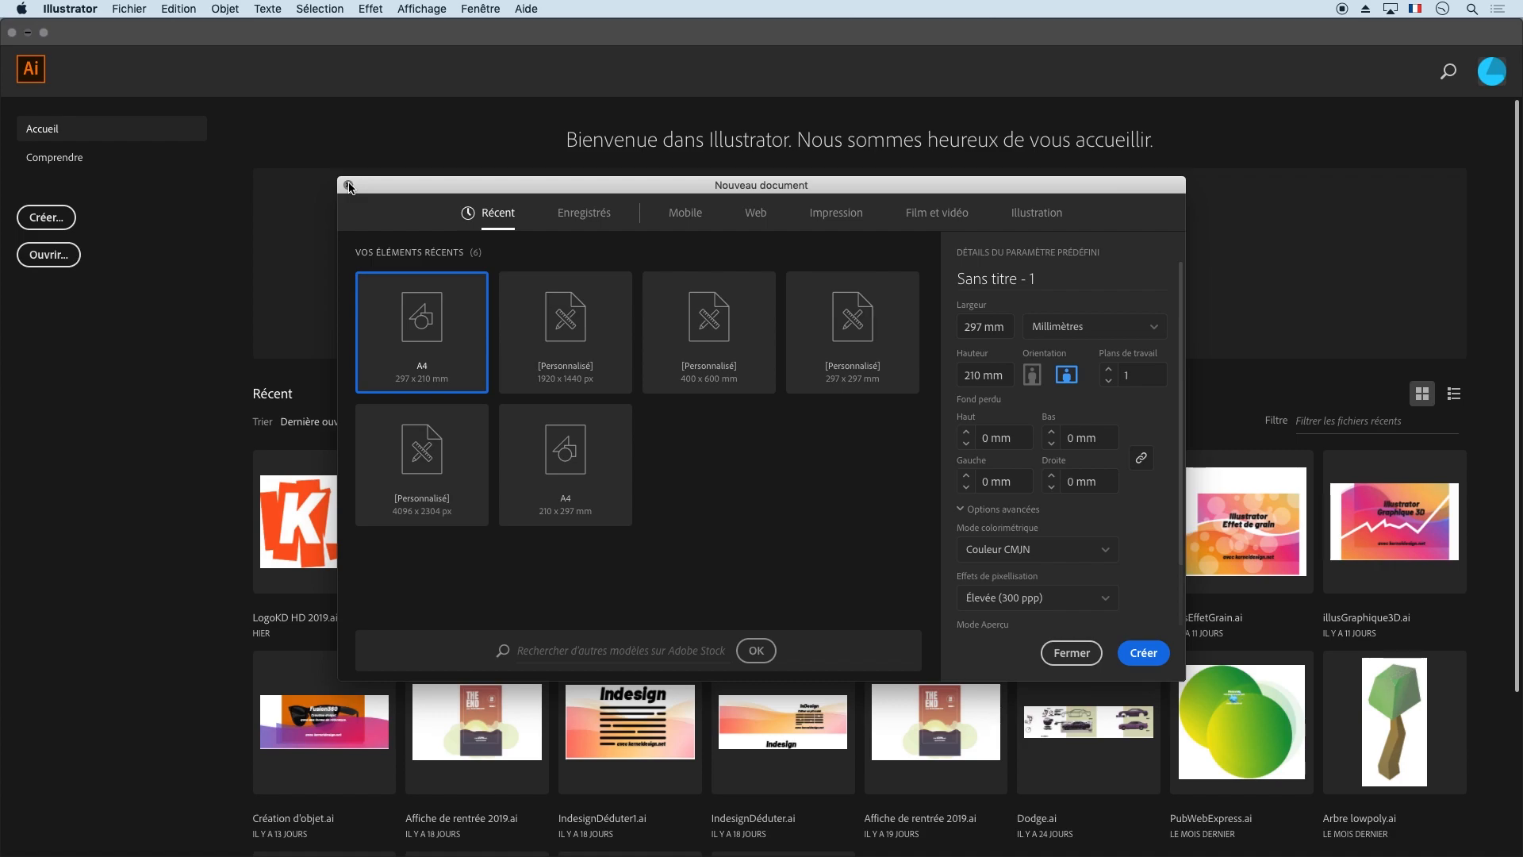
pyautogui.click(348, 184)
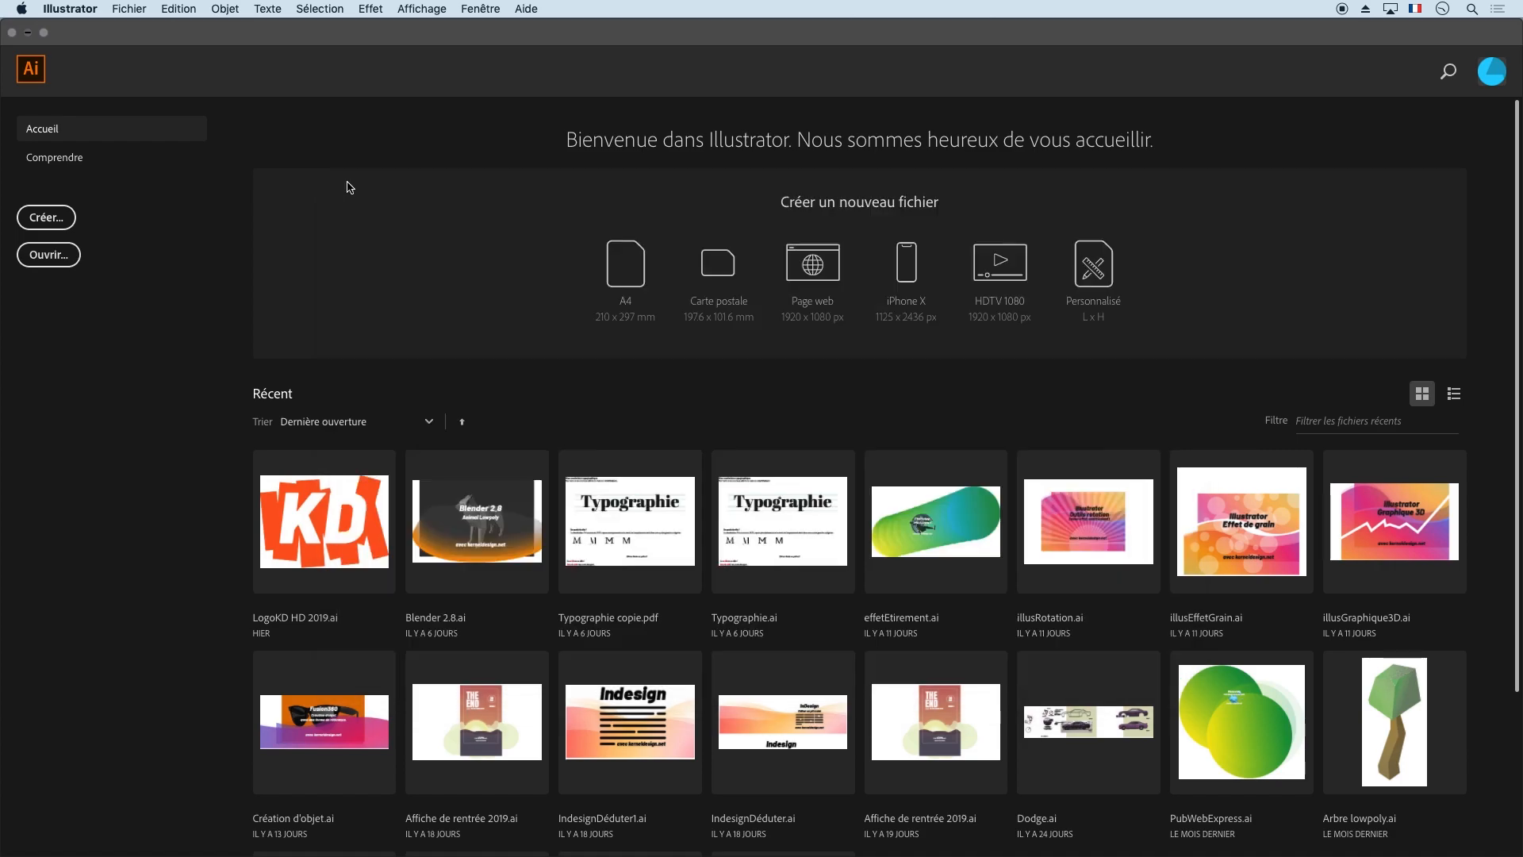
pyautogui.click(88, 6)
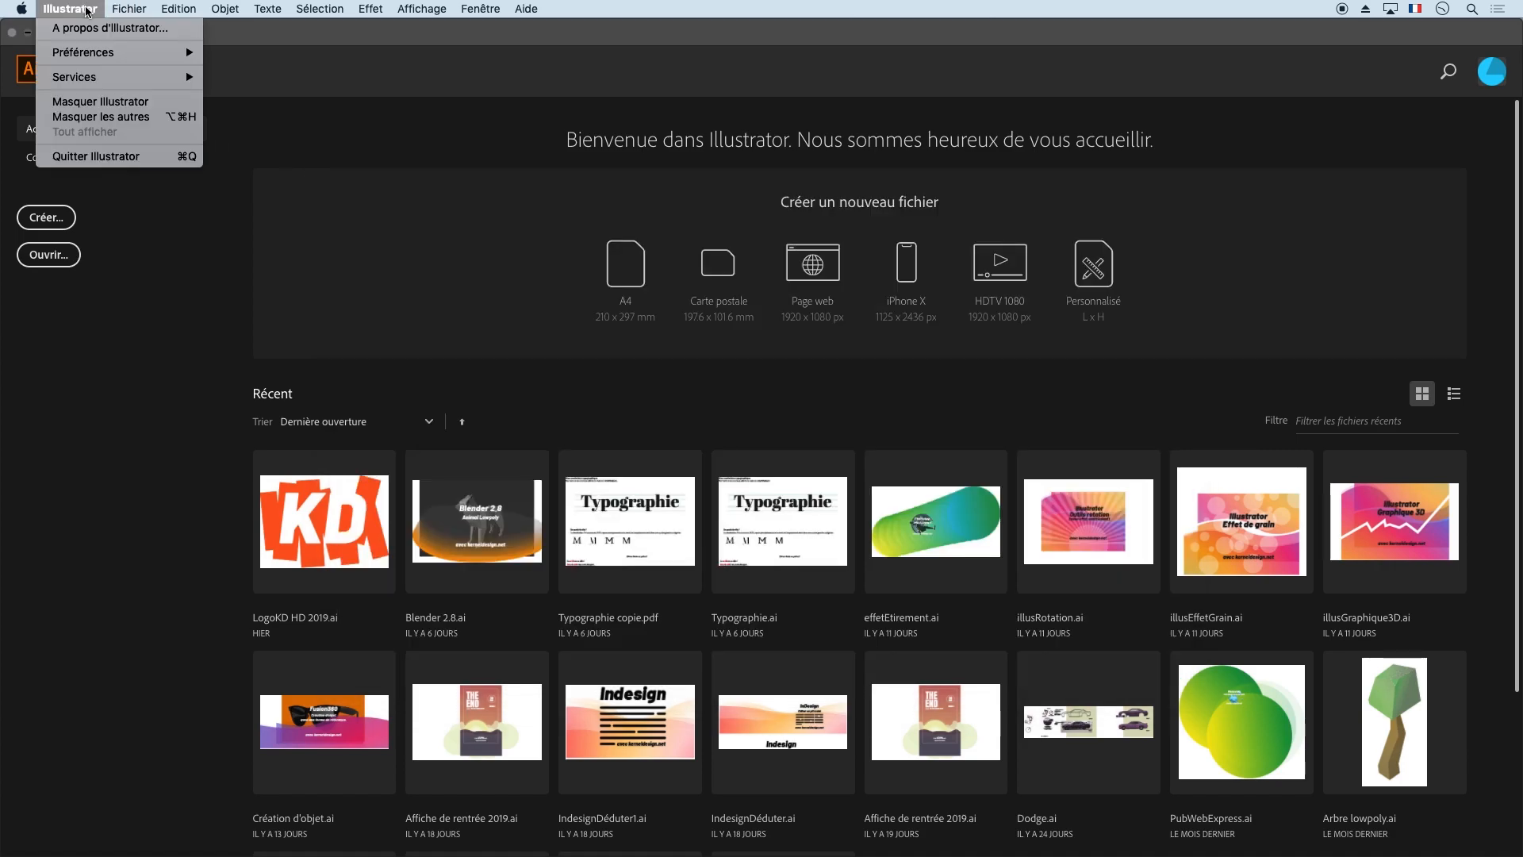
pyautogui.moveTo(101, 57)
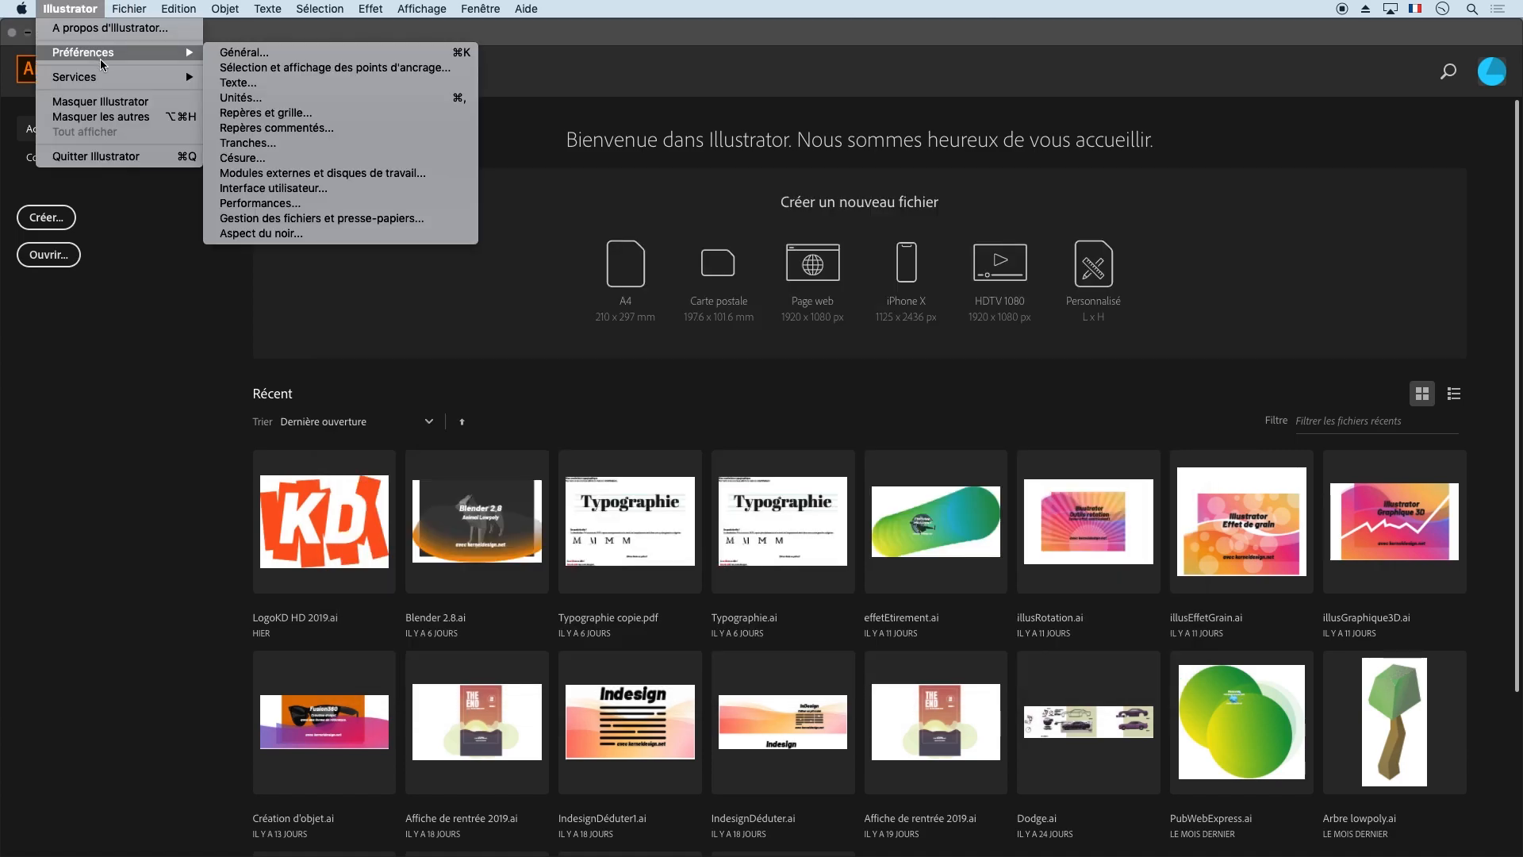
pyautogui.click(258, 53)
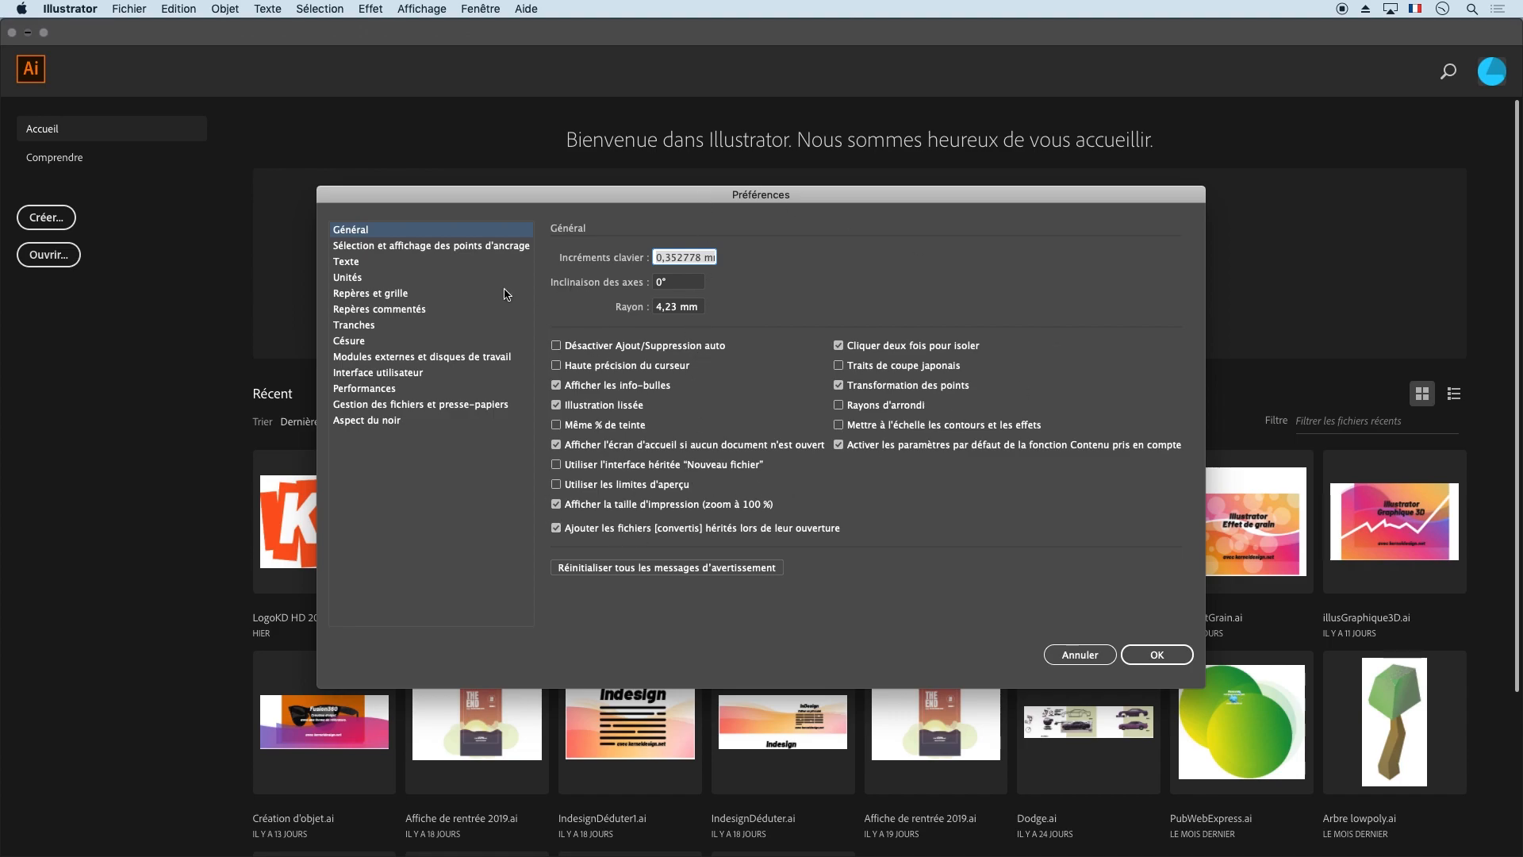
pyautogui.click(600, 466)
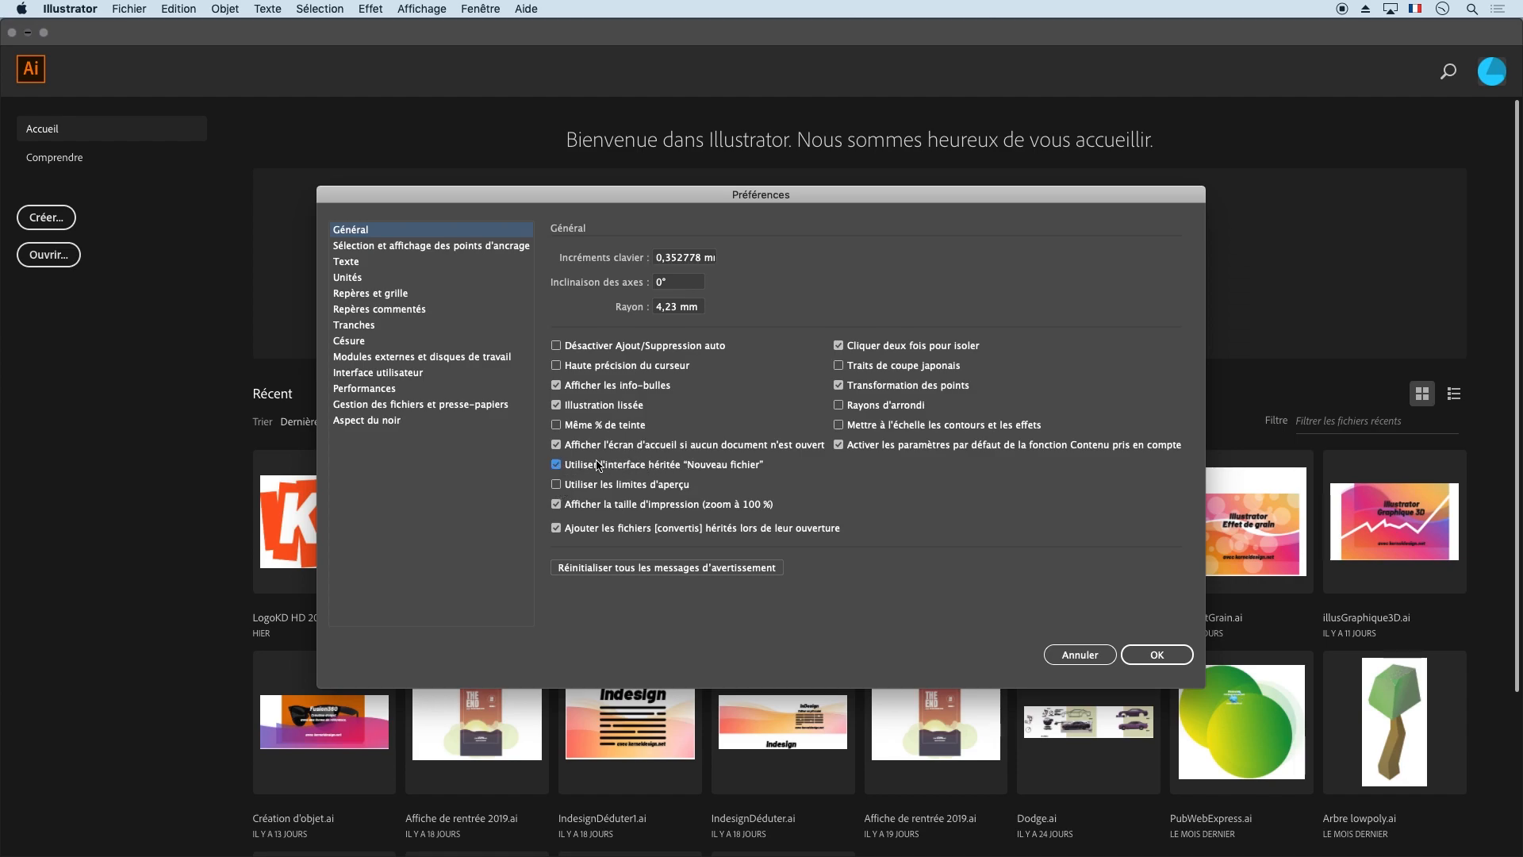
pyautogui.click(1158, 654)
# Step: Create a new landscape A4 document, 297 × 210 mm, in CMJN colour mode
pyautogui.click(48, 222)
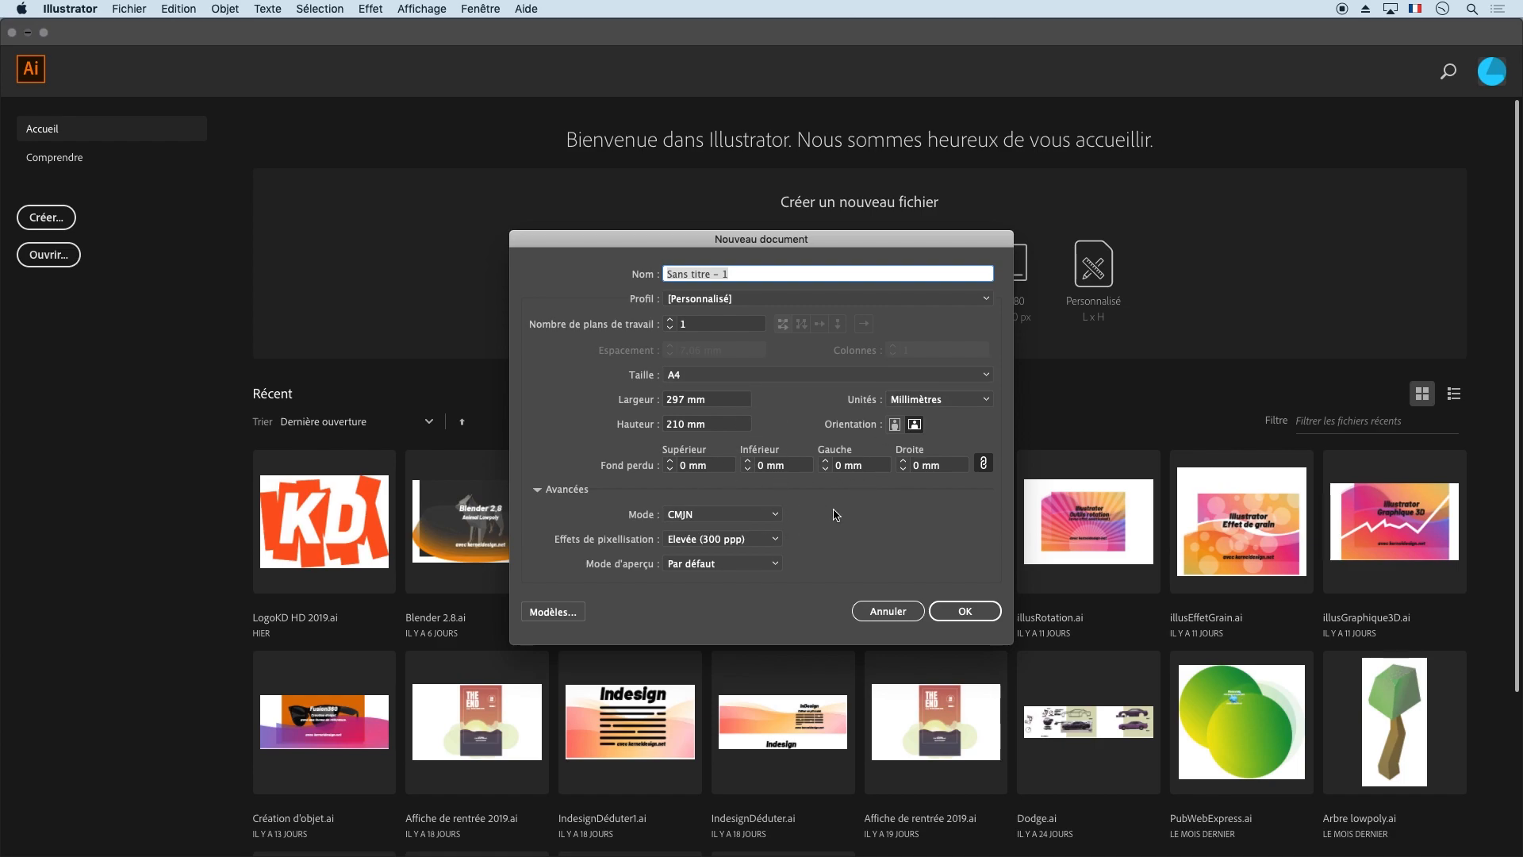
pyautogui.click(757, 514)
pyautogui.click(758, 516)
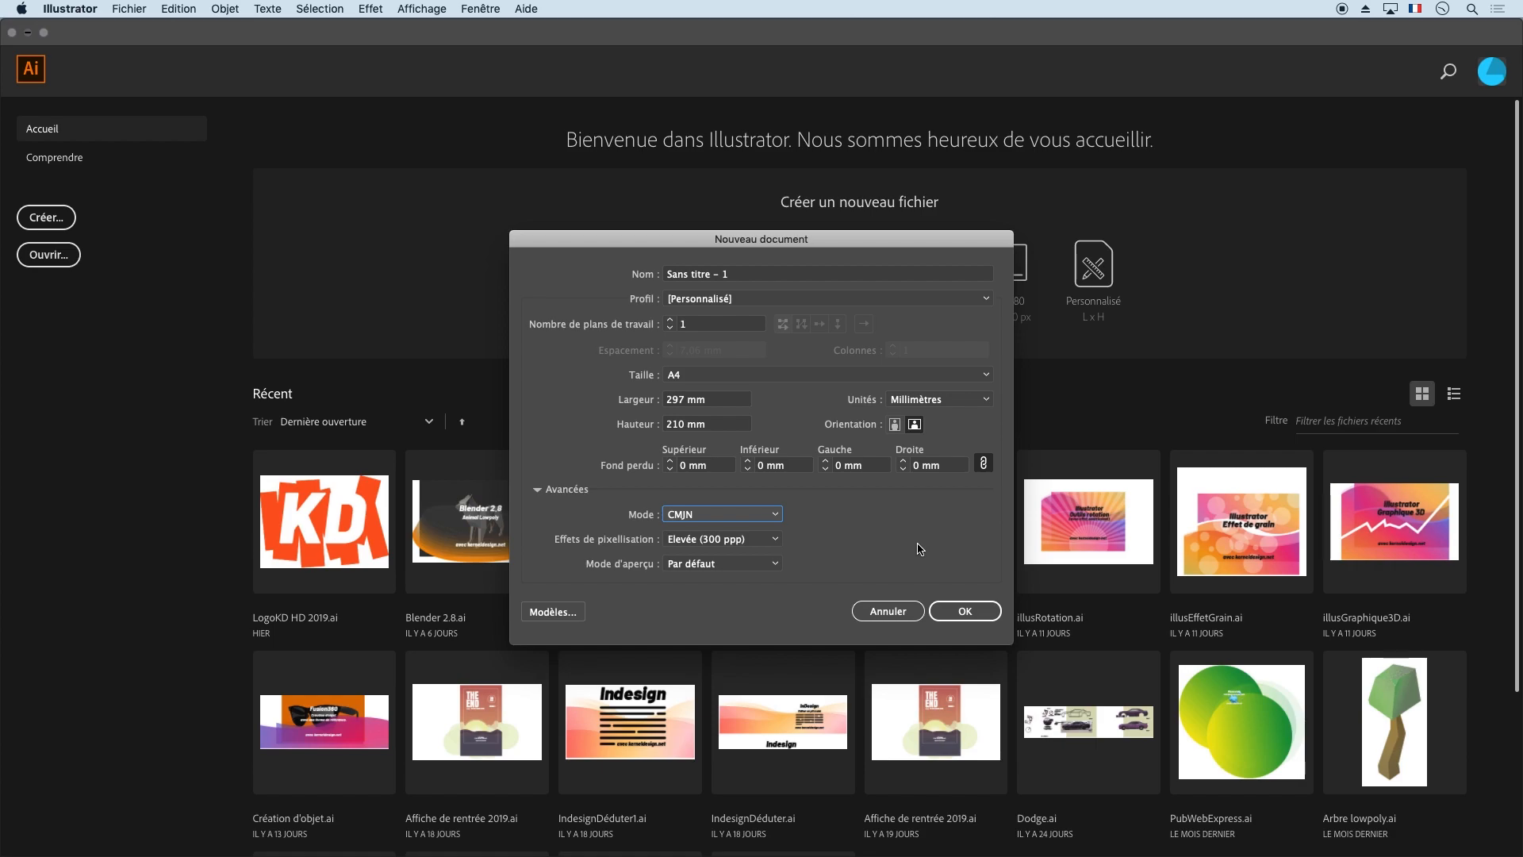
pyautogui.click(964, 603)
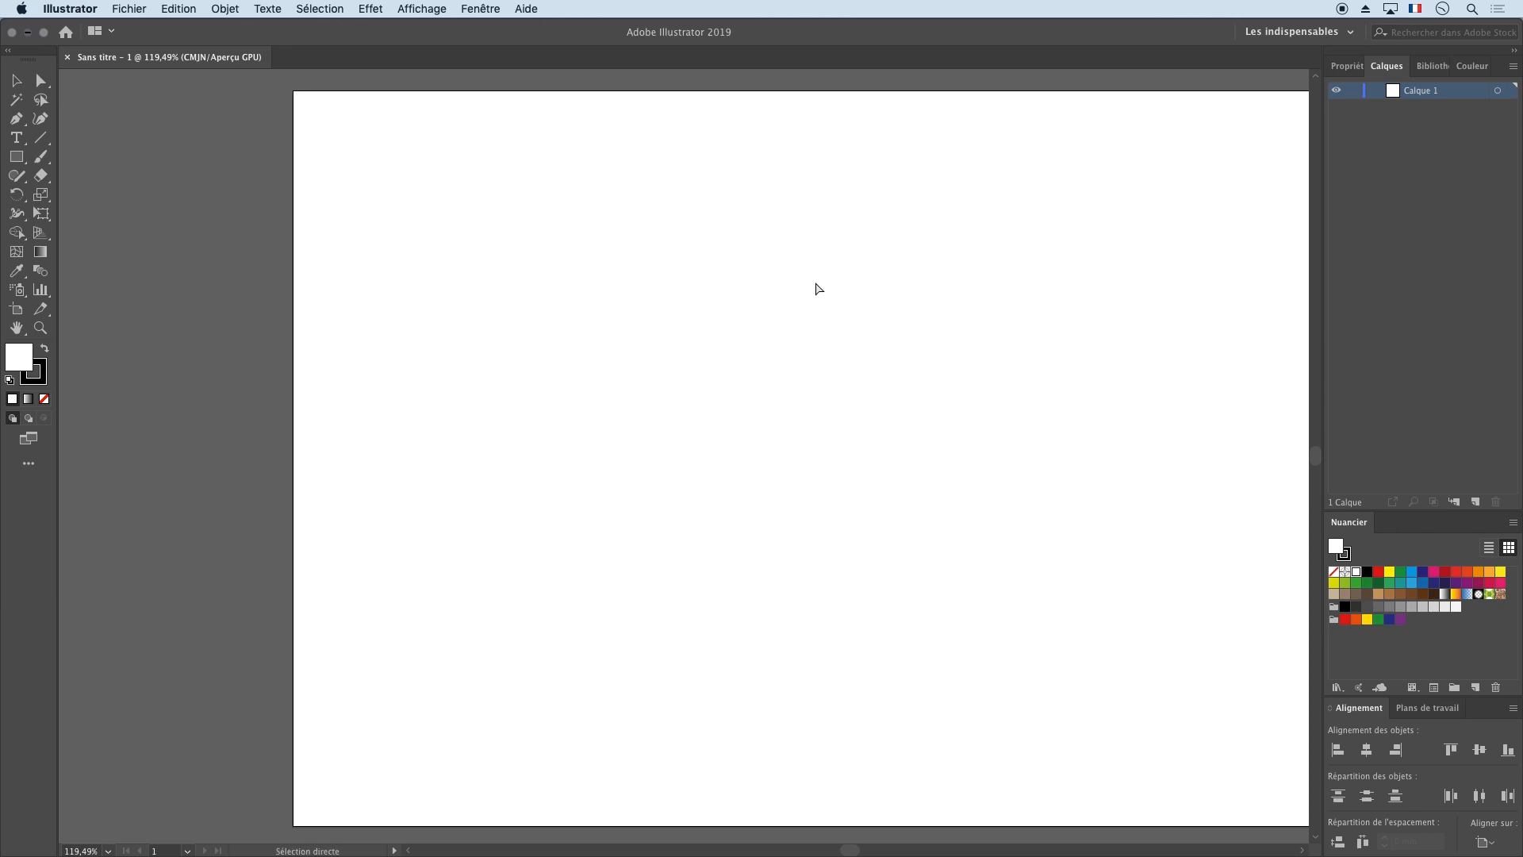
# Step: Place Batman.jpeg from the desktop into the document
pyautogui.press('super+1')
pyautogui.moveTo(816, 286); pyautogui.dragTo(634, 241)
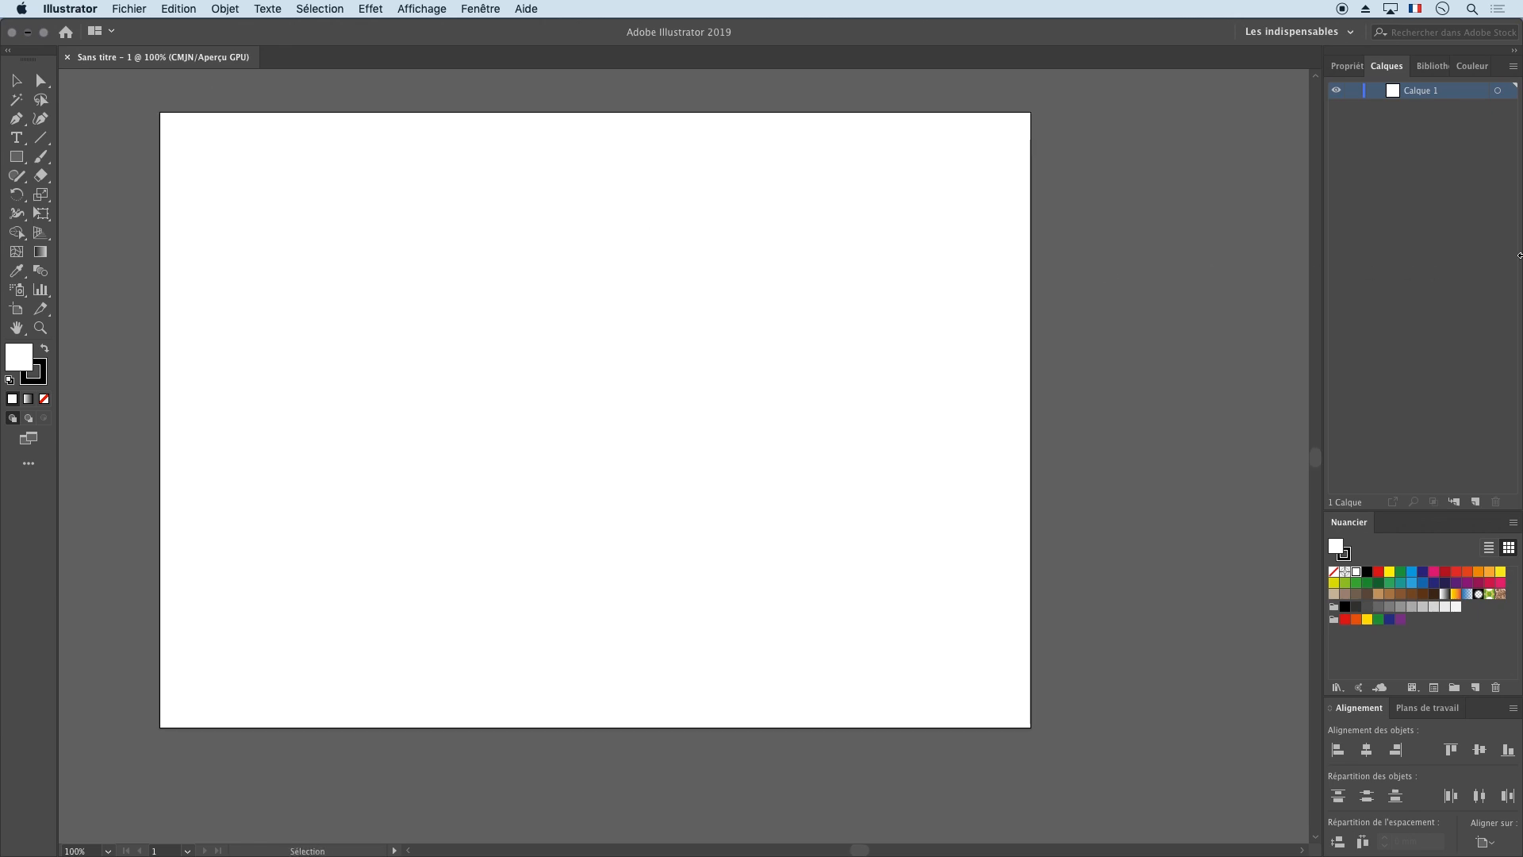
pyautogui.moveTo(1520, 252); pyautogui.dragTo(1356, 253)
pyautogui.moveTo(1471, 583); pyautogui.dragTo(602, 374)
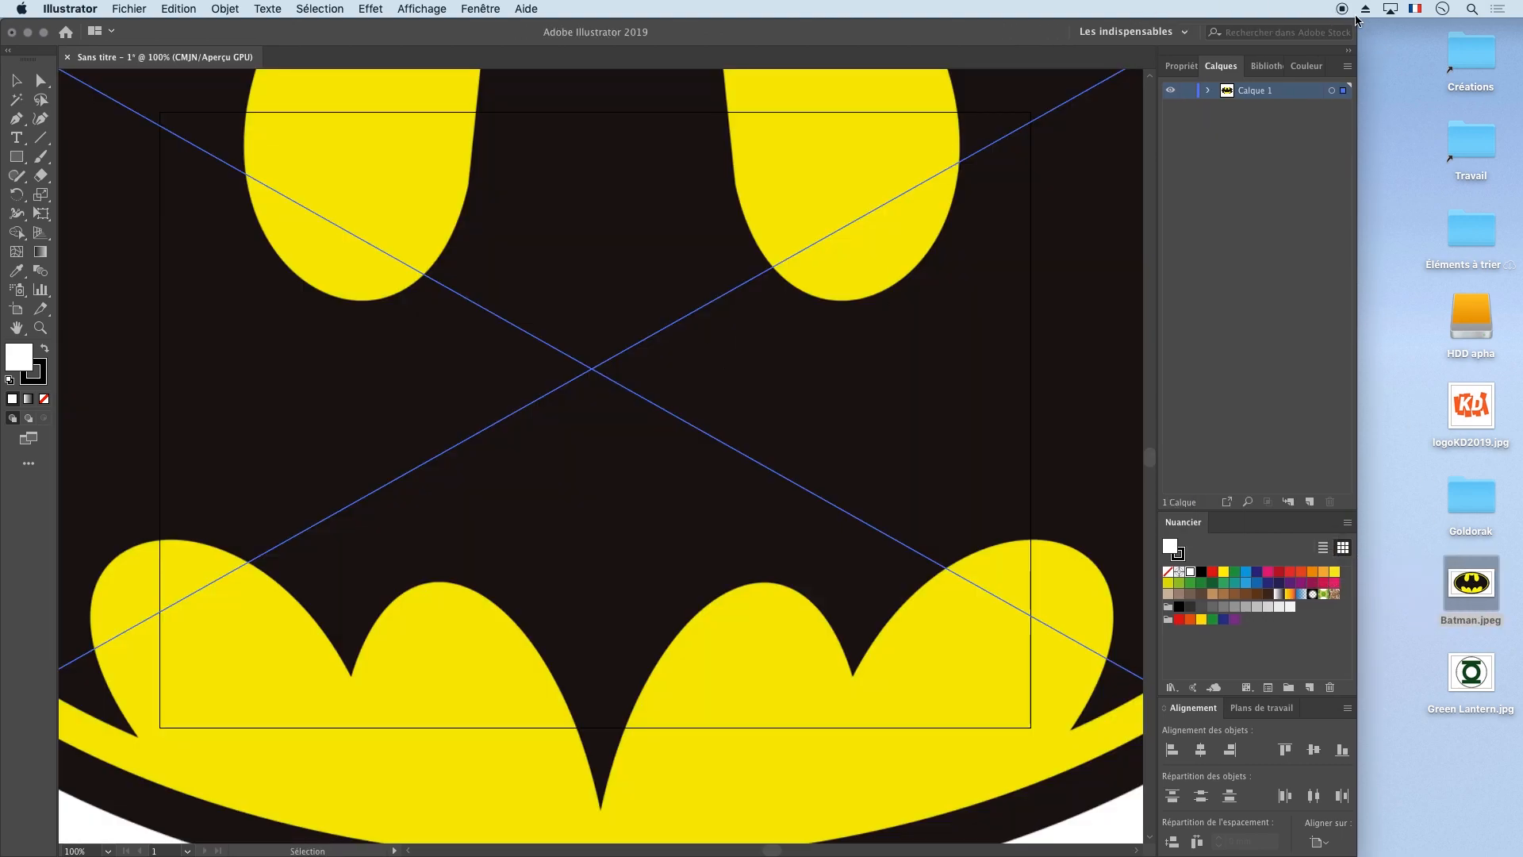
pyautogui.moveTo(1356, 23); pyautogui.dragTo(1519, 22)
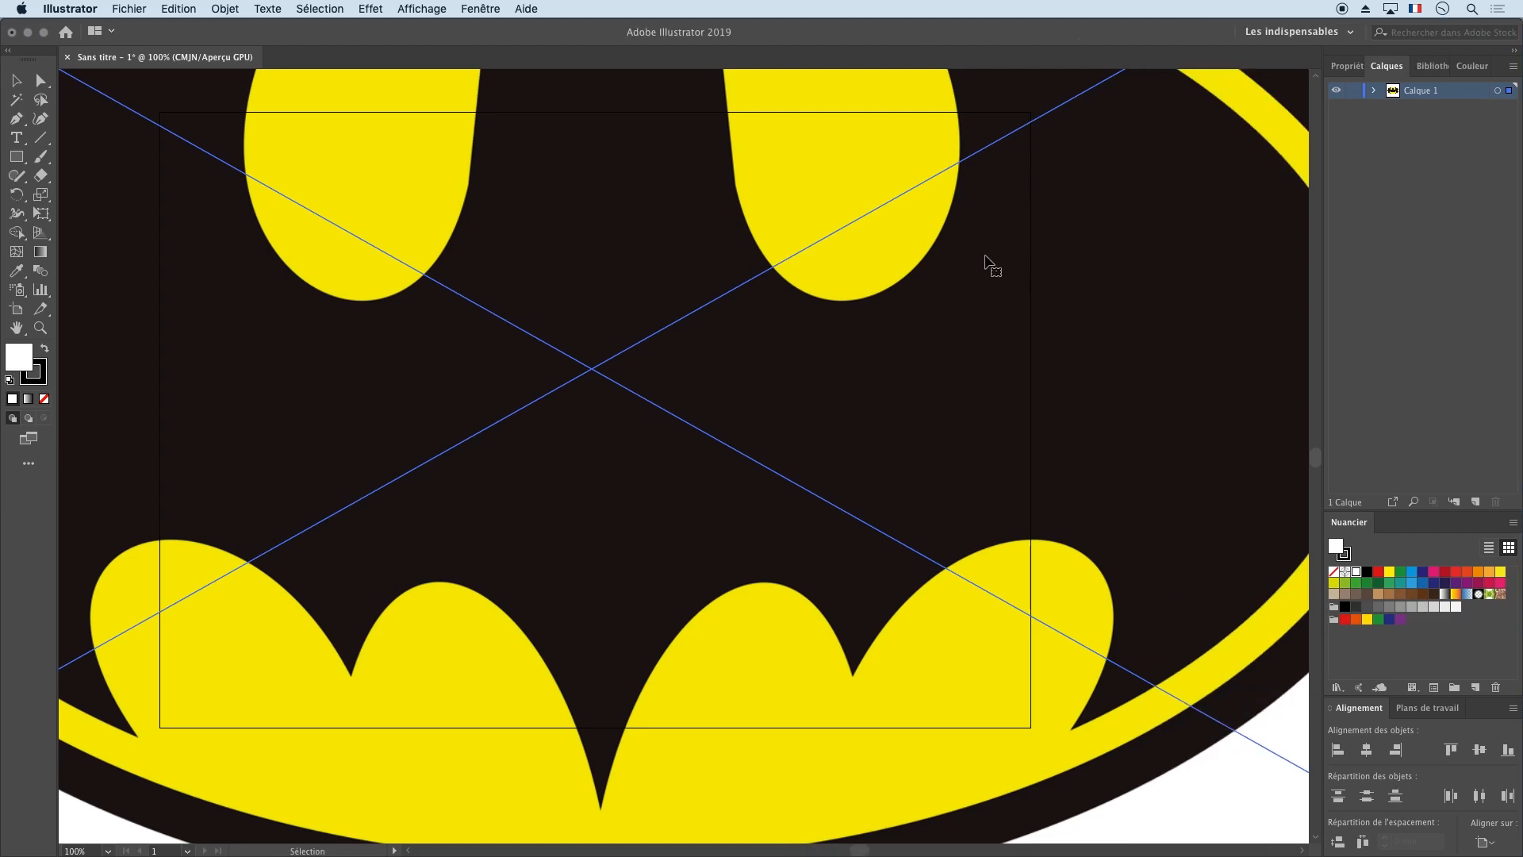
# Step: Scale the Batman image down to about 141 × 79 mm and move it to the middle of the artboard
pyautogui.press('super+minus')
pyautogui.press('super+minus')
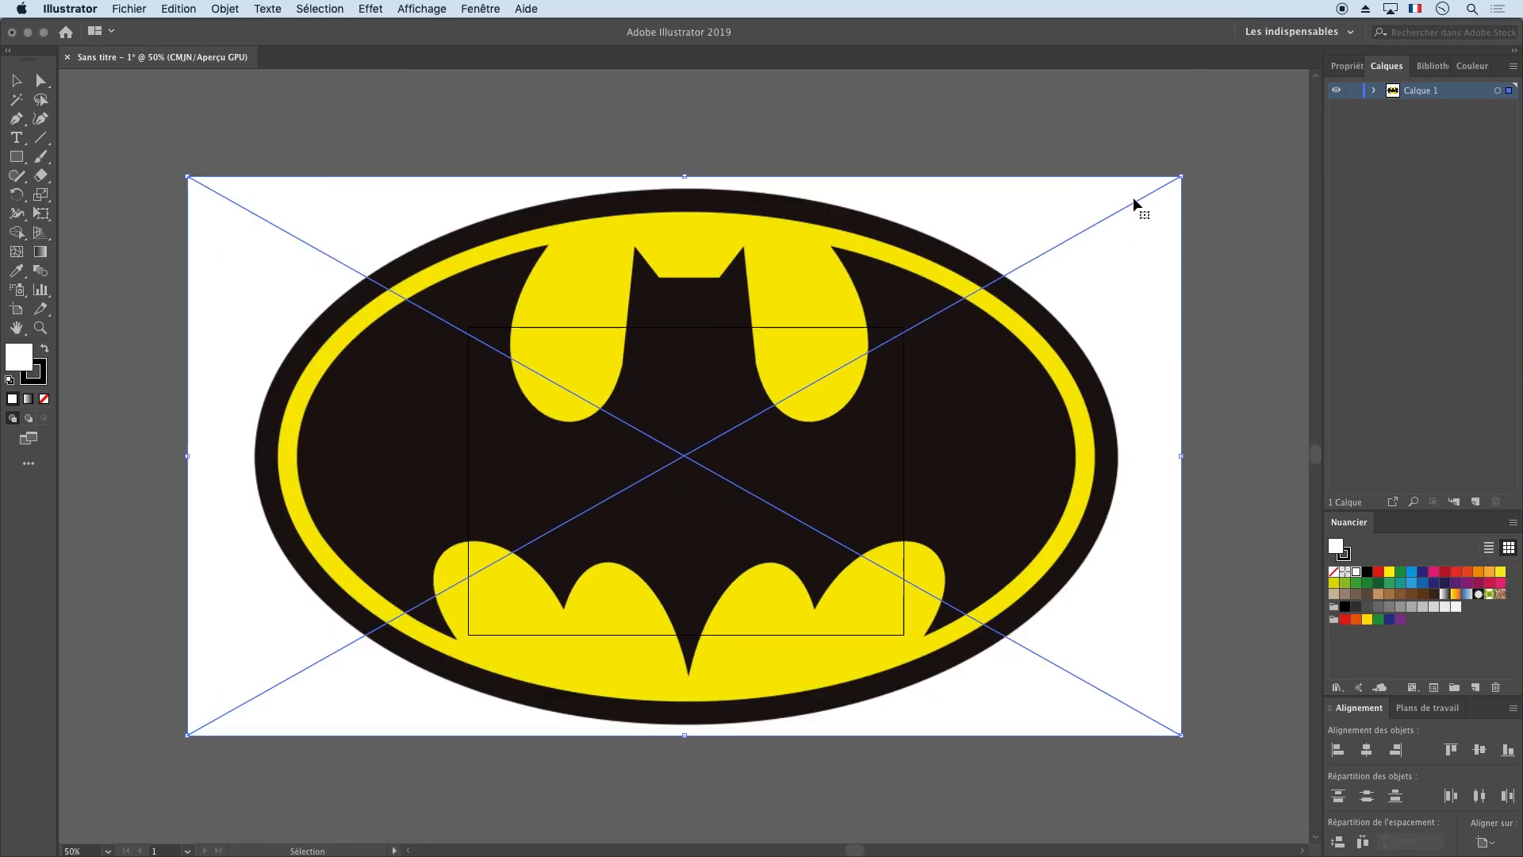
pyautogui.moveTo(1180, 177); pyautogui.dragTo(393, 623)
pyautogui.moveTo(349, 675); pyautogui.dragTo(737, 463)
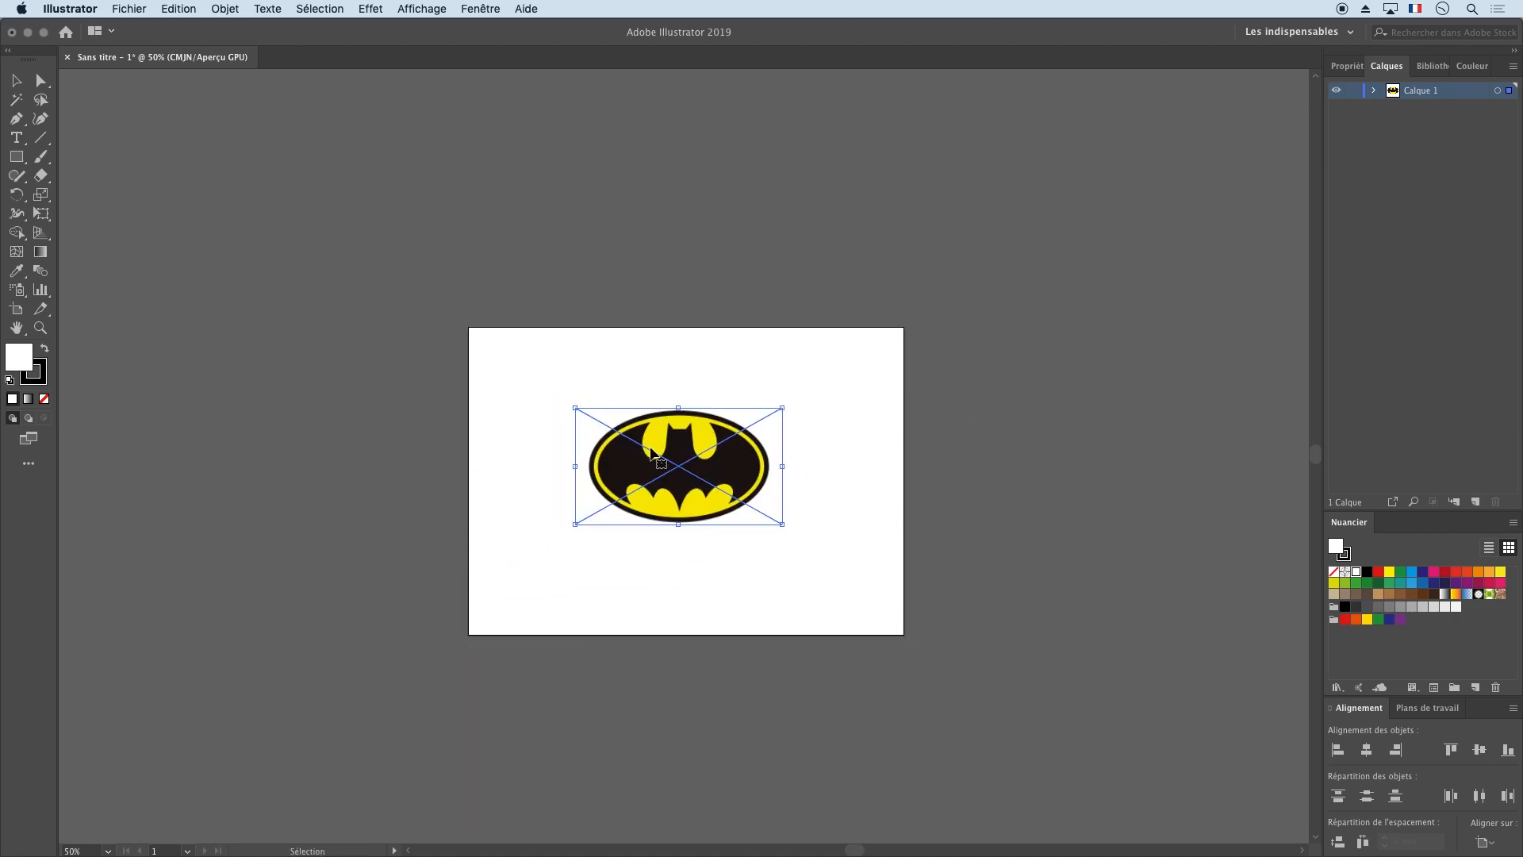
# Step: Embed the Batman image in the document and lower its opacity so it serves as a faded tracing template
pyautogui.click(1347, 66)
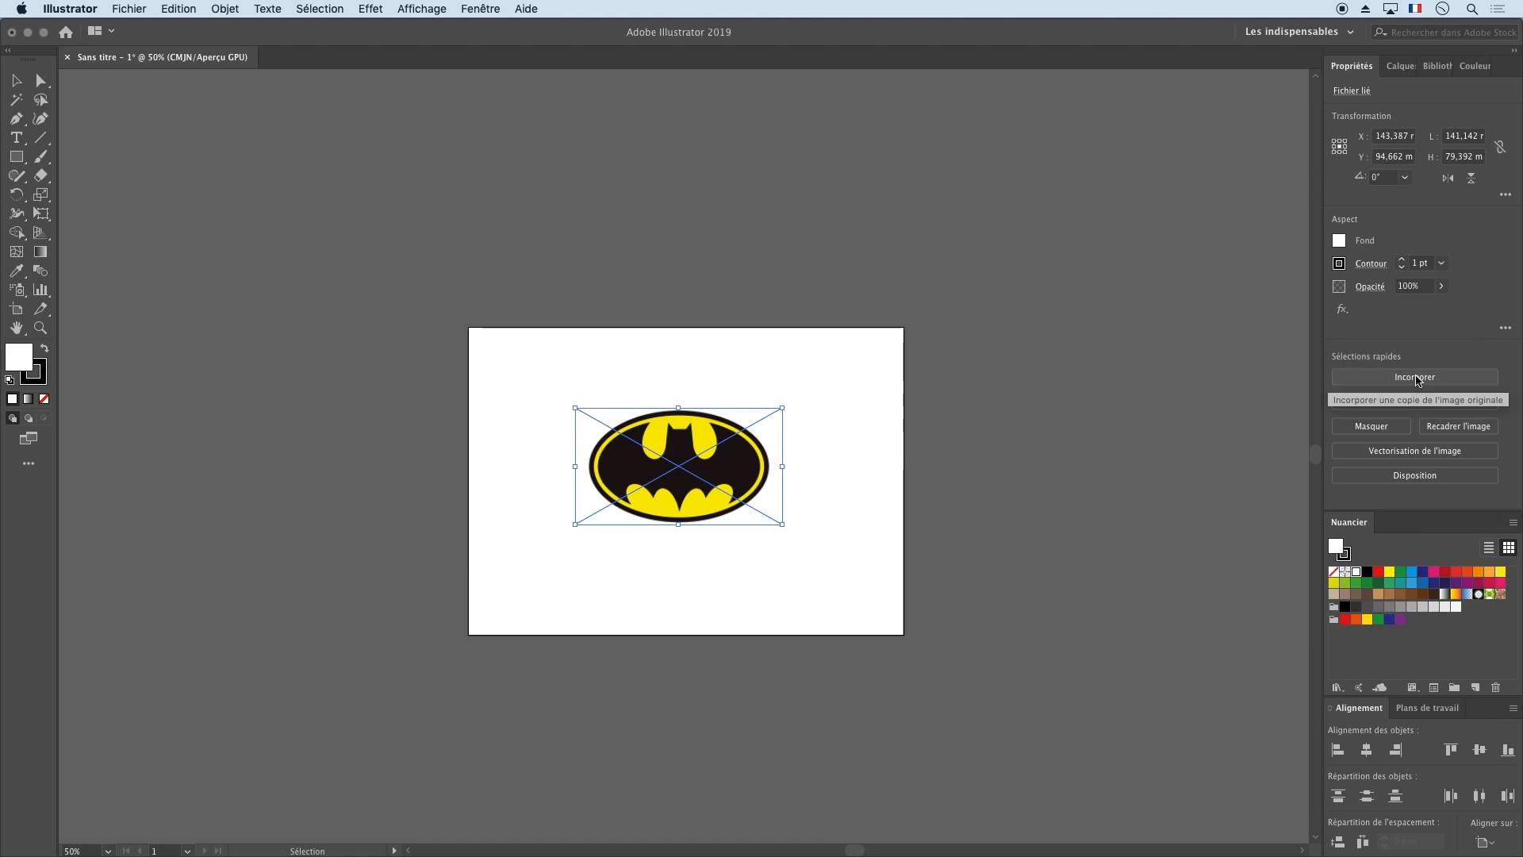
pyautogui.click(1417, 378)
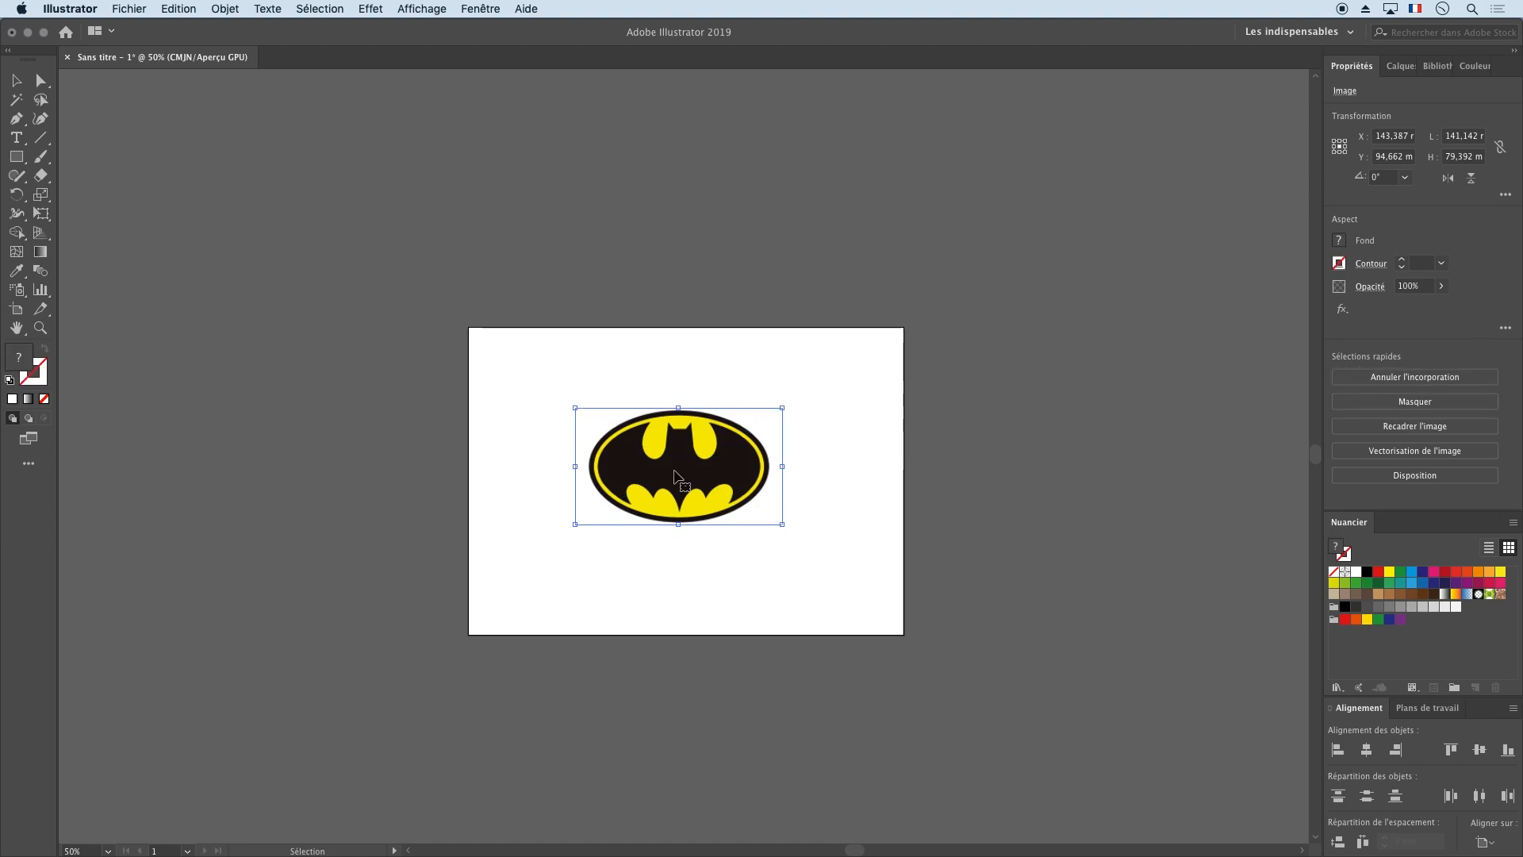
pyautogui.click(1441, 286)
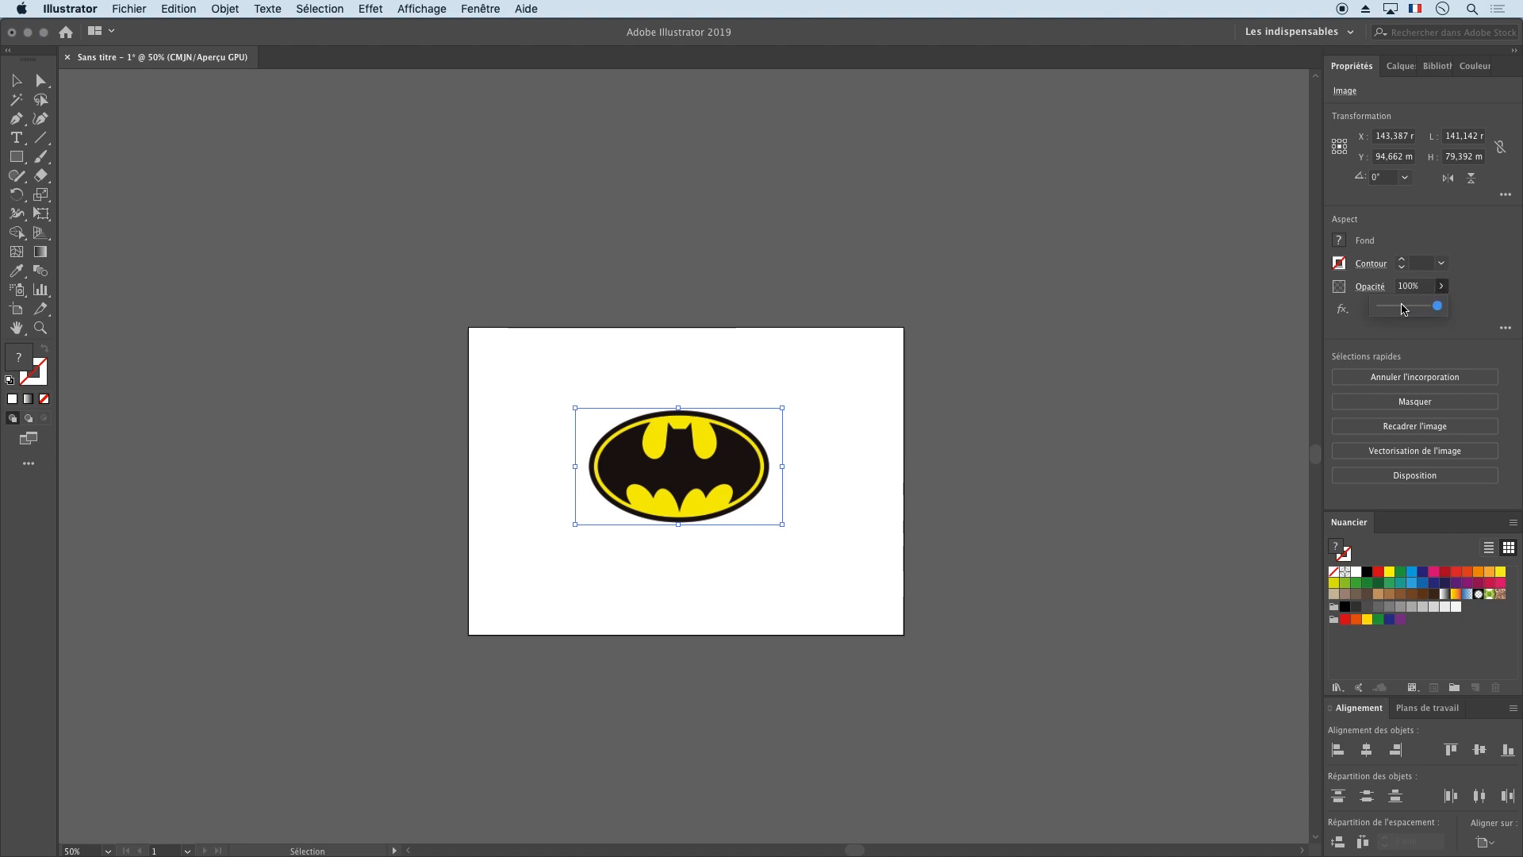
pyautogui.click(1402, 307)
pyautogui.click(1404, 307)
pyautogui.moveTo(705, 467)
pyautogui.mouseDown()
pyautogui.moveTo(730, 463)
pyautogui.moveTo(712, 476)
pyautogui.moveTo(718, 464)
pyautogui.mouseUp()
pyautogui.click(865, 505)
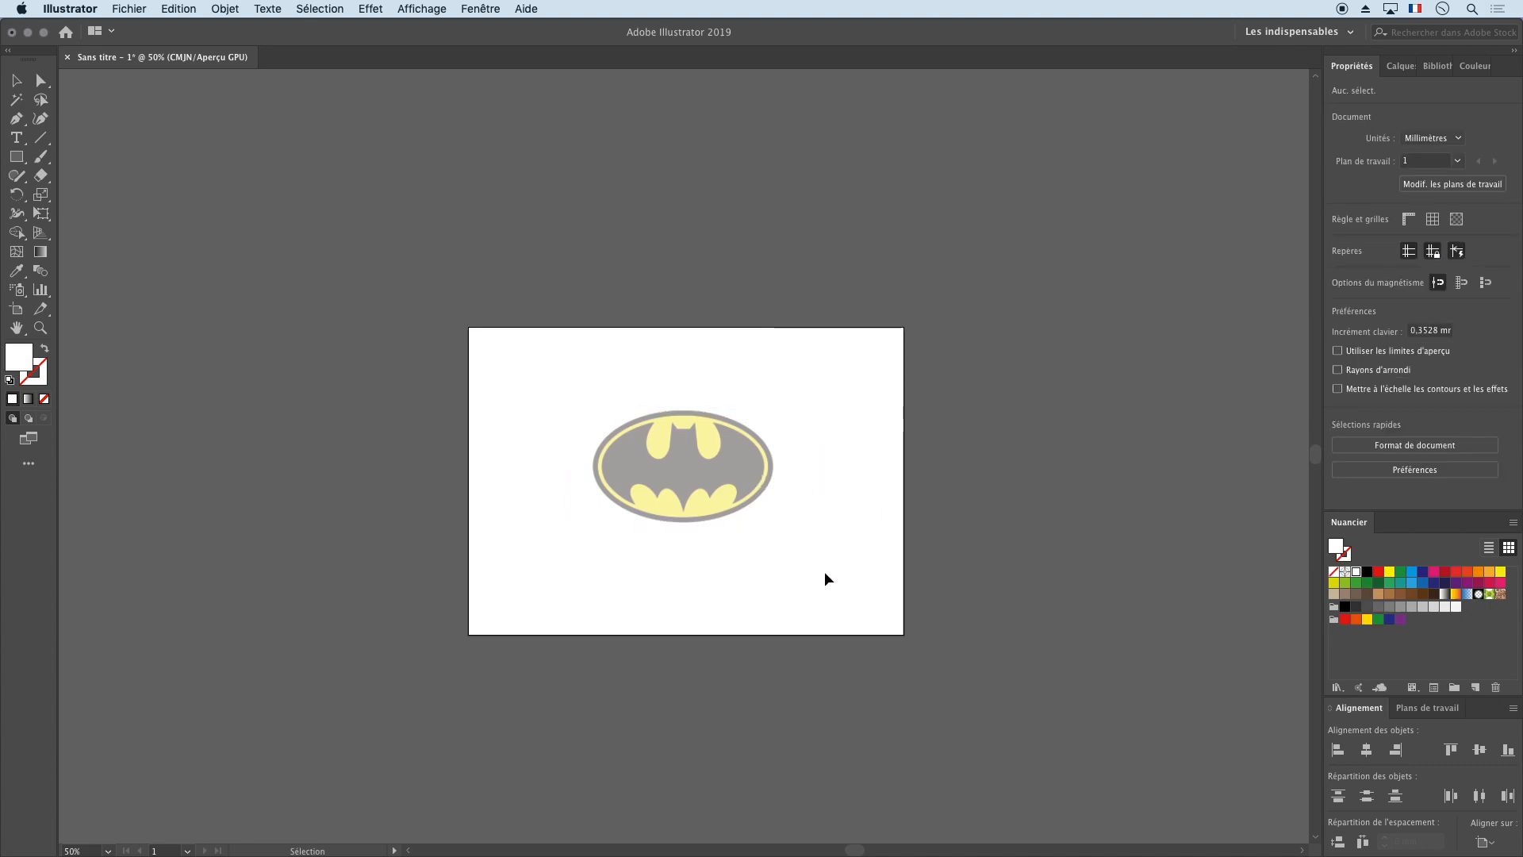
# Step: Lock the layer holding the Batman image and rename it "Logotypes d'origine"
pyautogui.click(1395, 69)
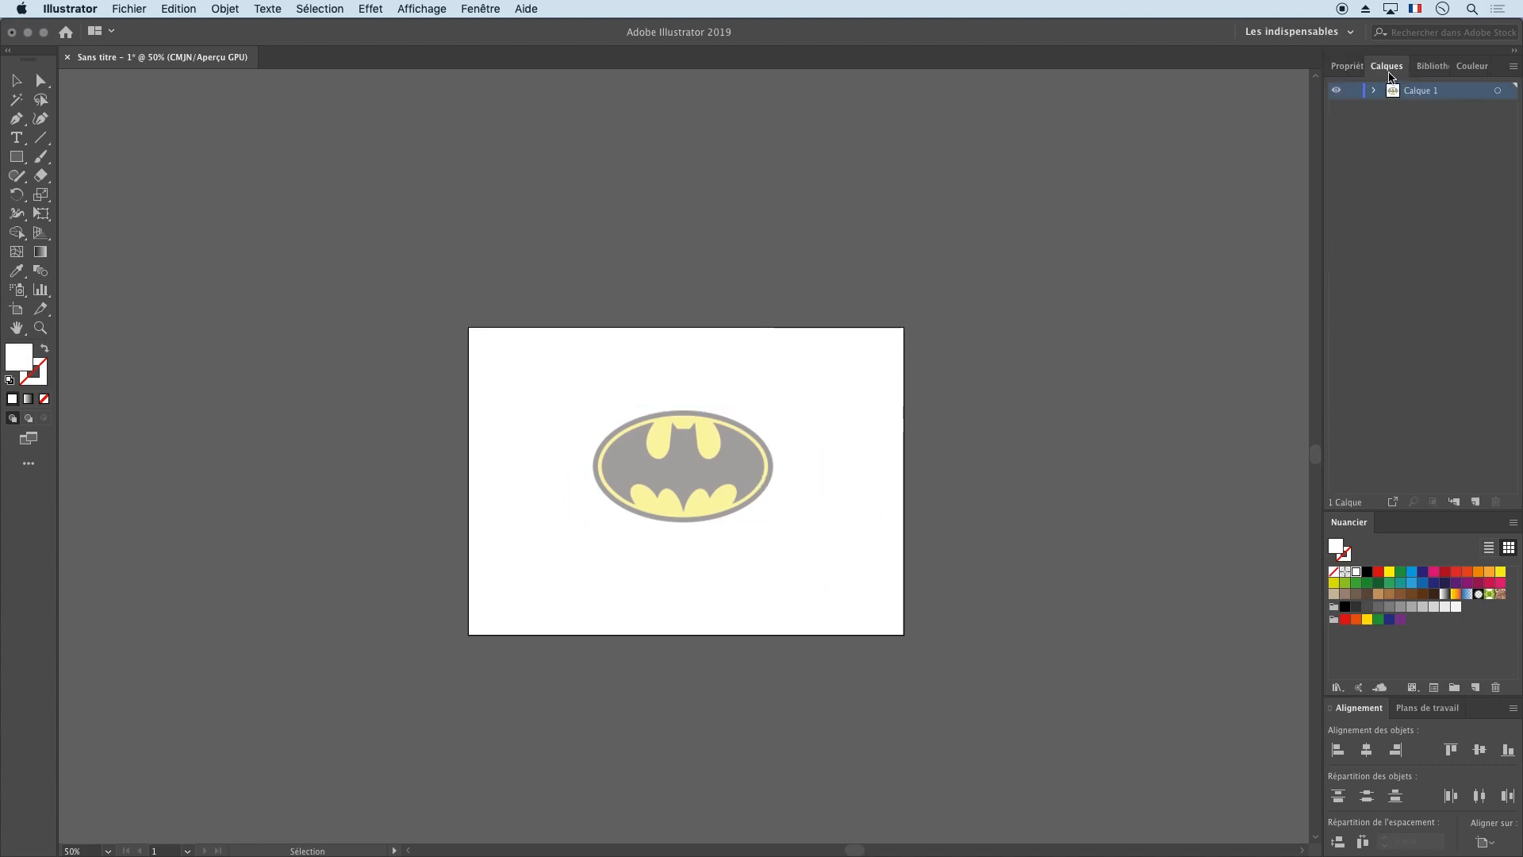
pyautogui.click(1355, 92)
pyautogui.doubleClick(1417, 91)
pyautogui.write('L')
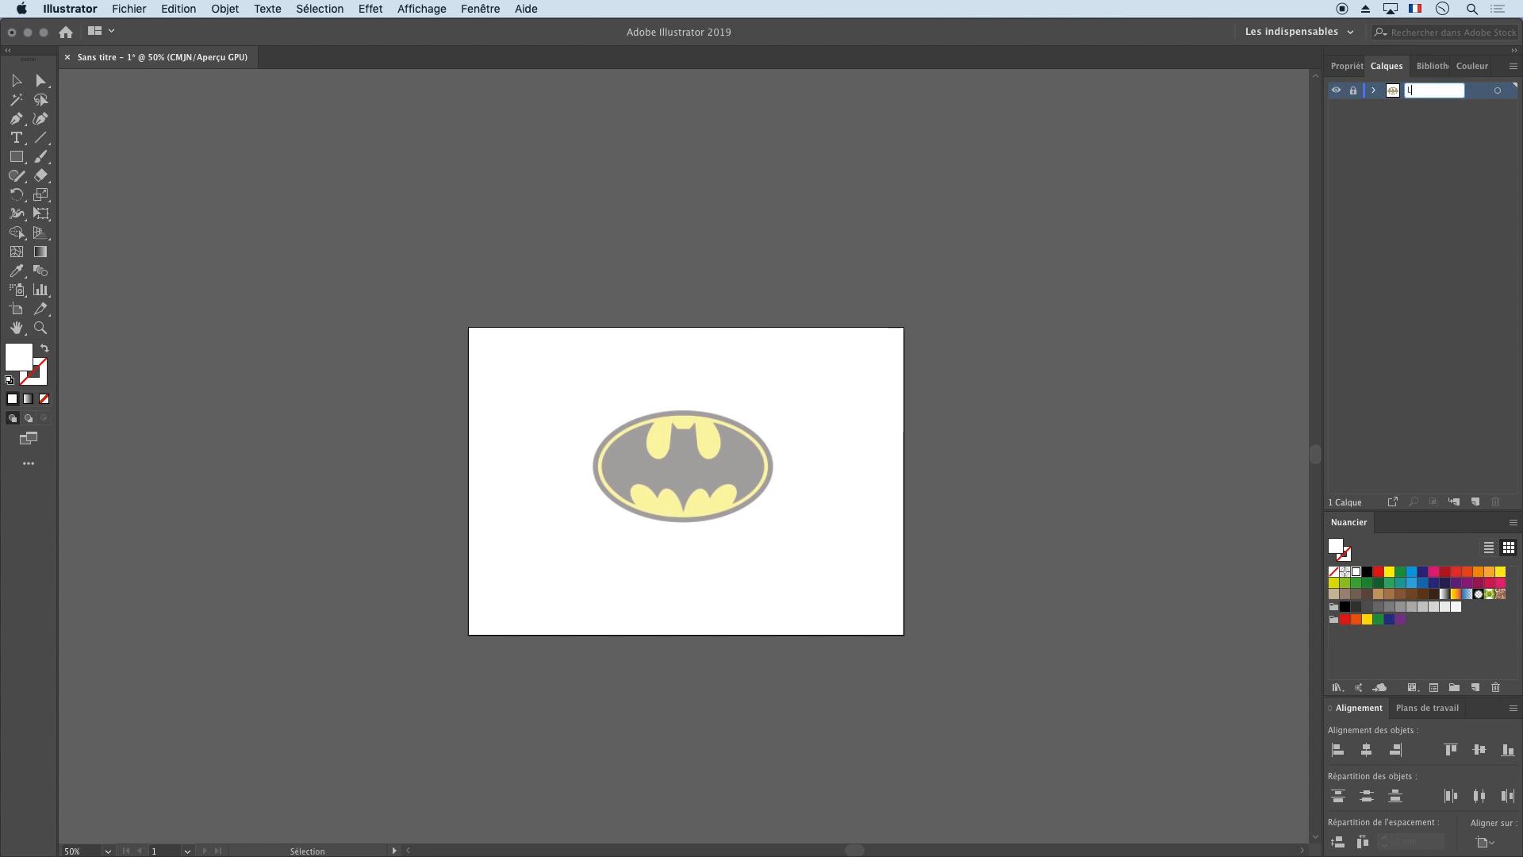
pyautogui.write('L')
pyautogui.write('ogotyp')
pyautogui.write("es d'or")
pyautogui.write('i')
pyautogui.write('g')
pyautogui.write('ine')
pyautogui.press('Return')
# Step: Add a new layer above the locked template layer and detach the Pen tool group as a floating palette
pyautogui.click(1475, 501)
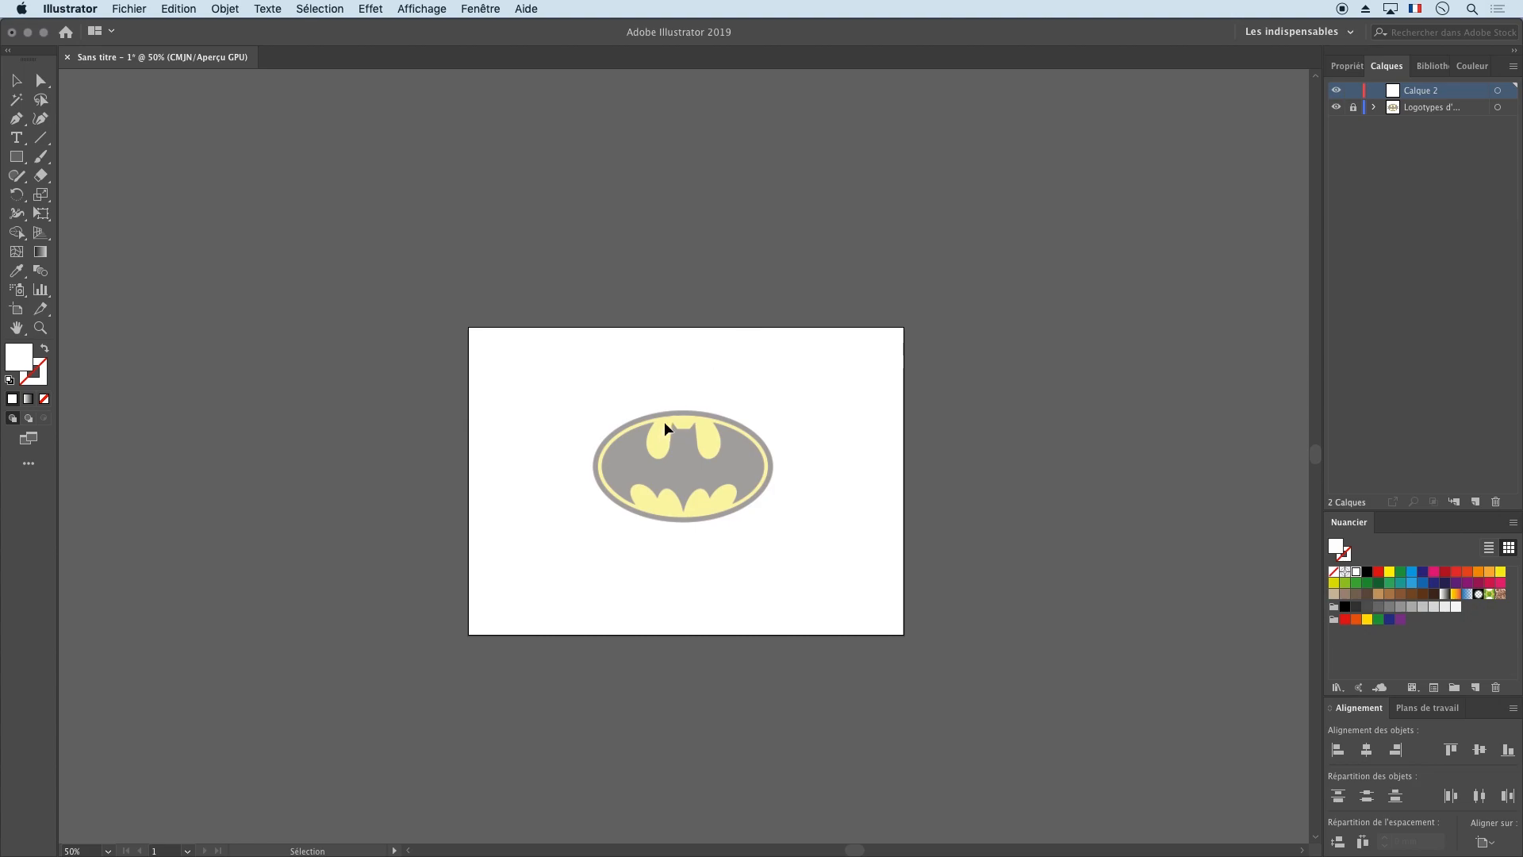
pyautogui.press('super+plus')
pyautogui.press('super+plus')
pyautogui.click(17, 121)
pyautogui.moveTo(19, 124); pyautogui.dragTo(261, 146)
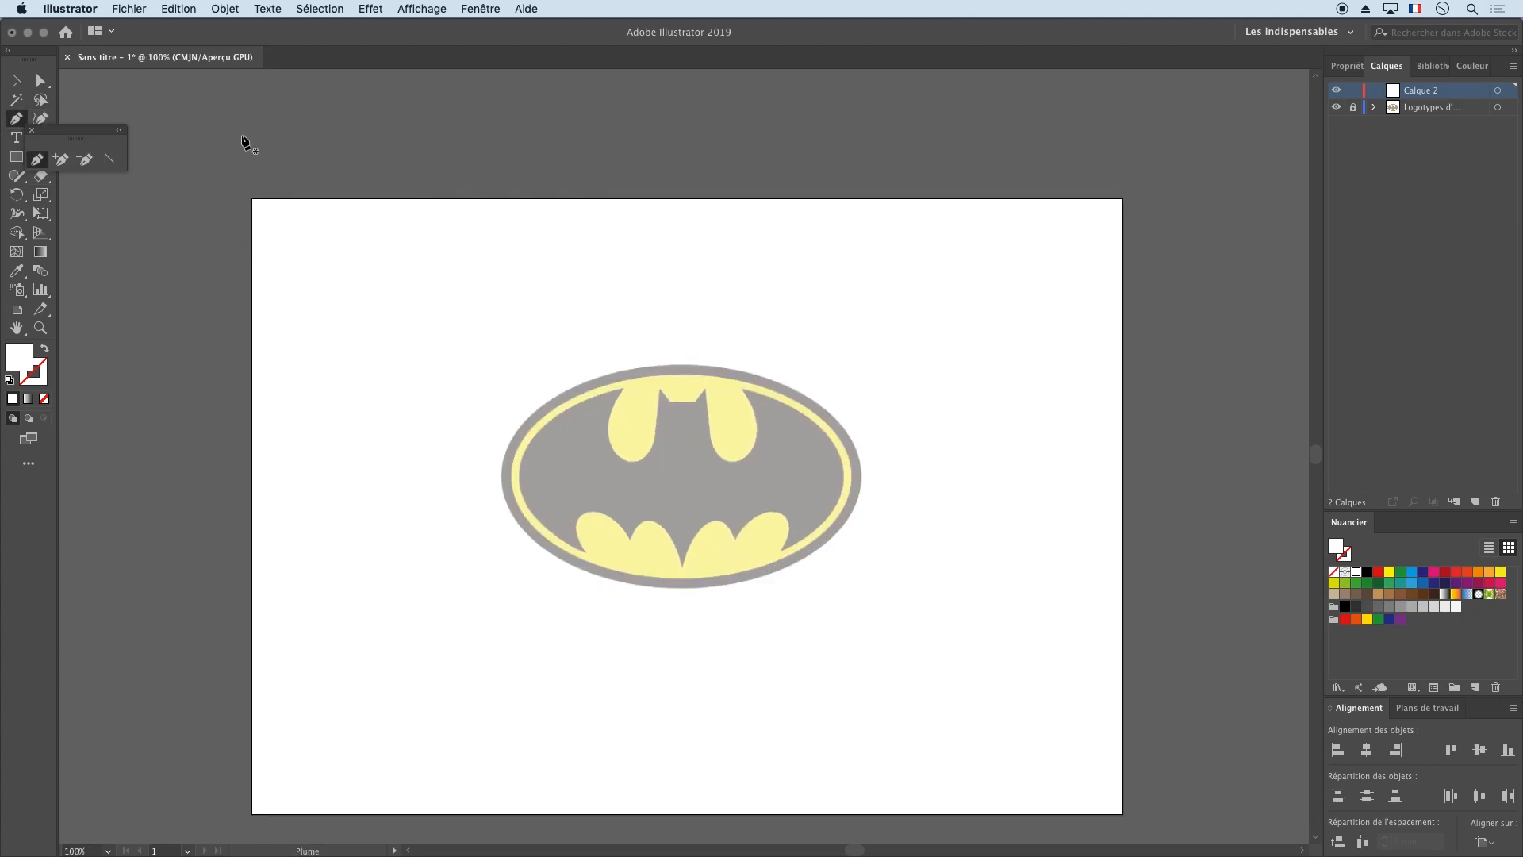
pyautogui.moveTo(79, 136); pyautogui.dragTo(136, 97)
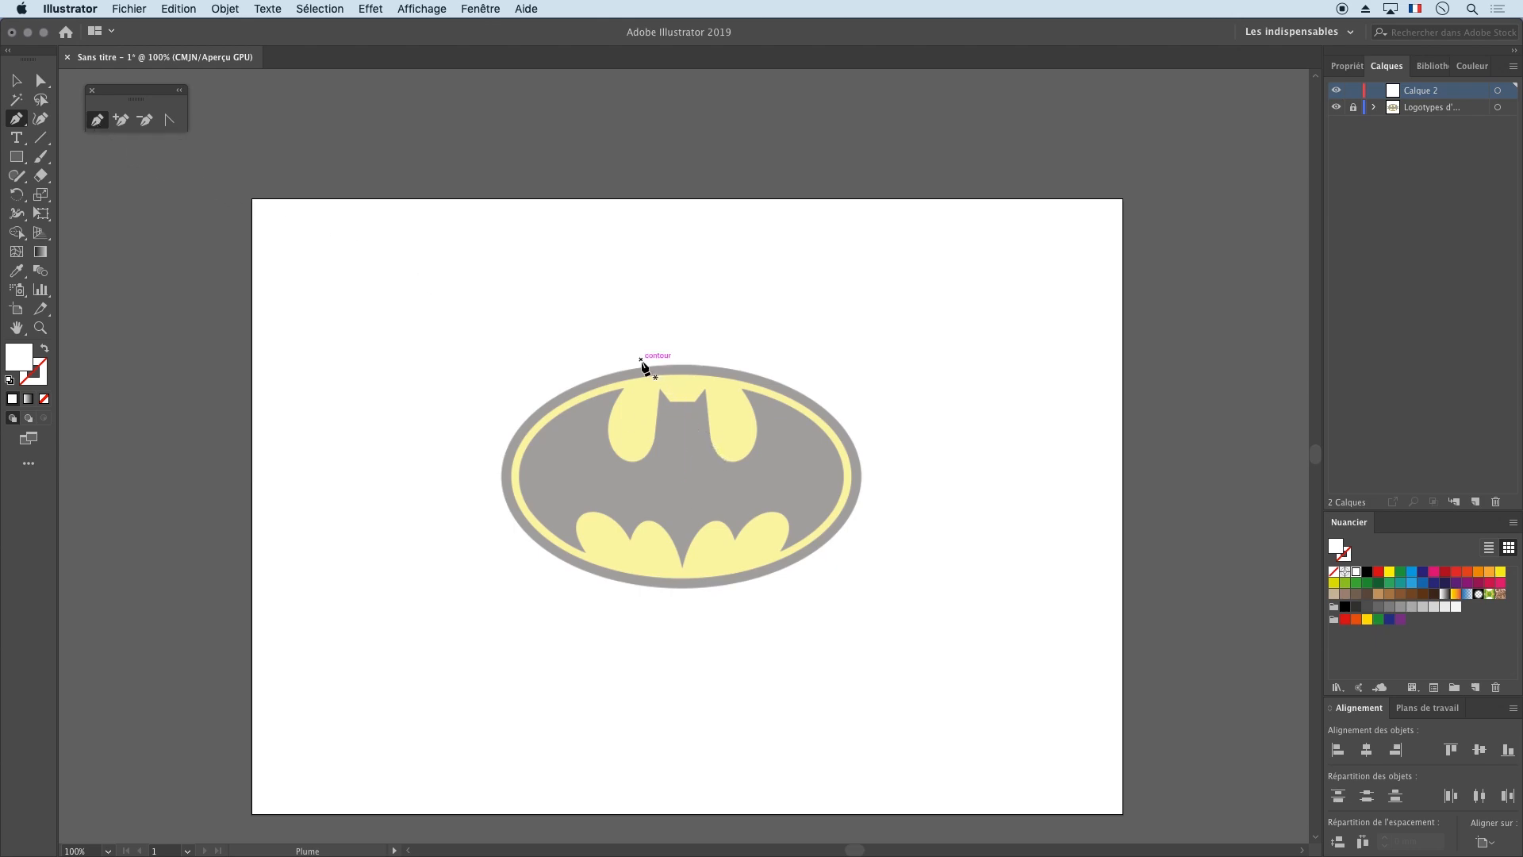
# Step: Show the rulers and place a vertical guide through the centre of the Batman logo
pyautogui.press('super+t')
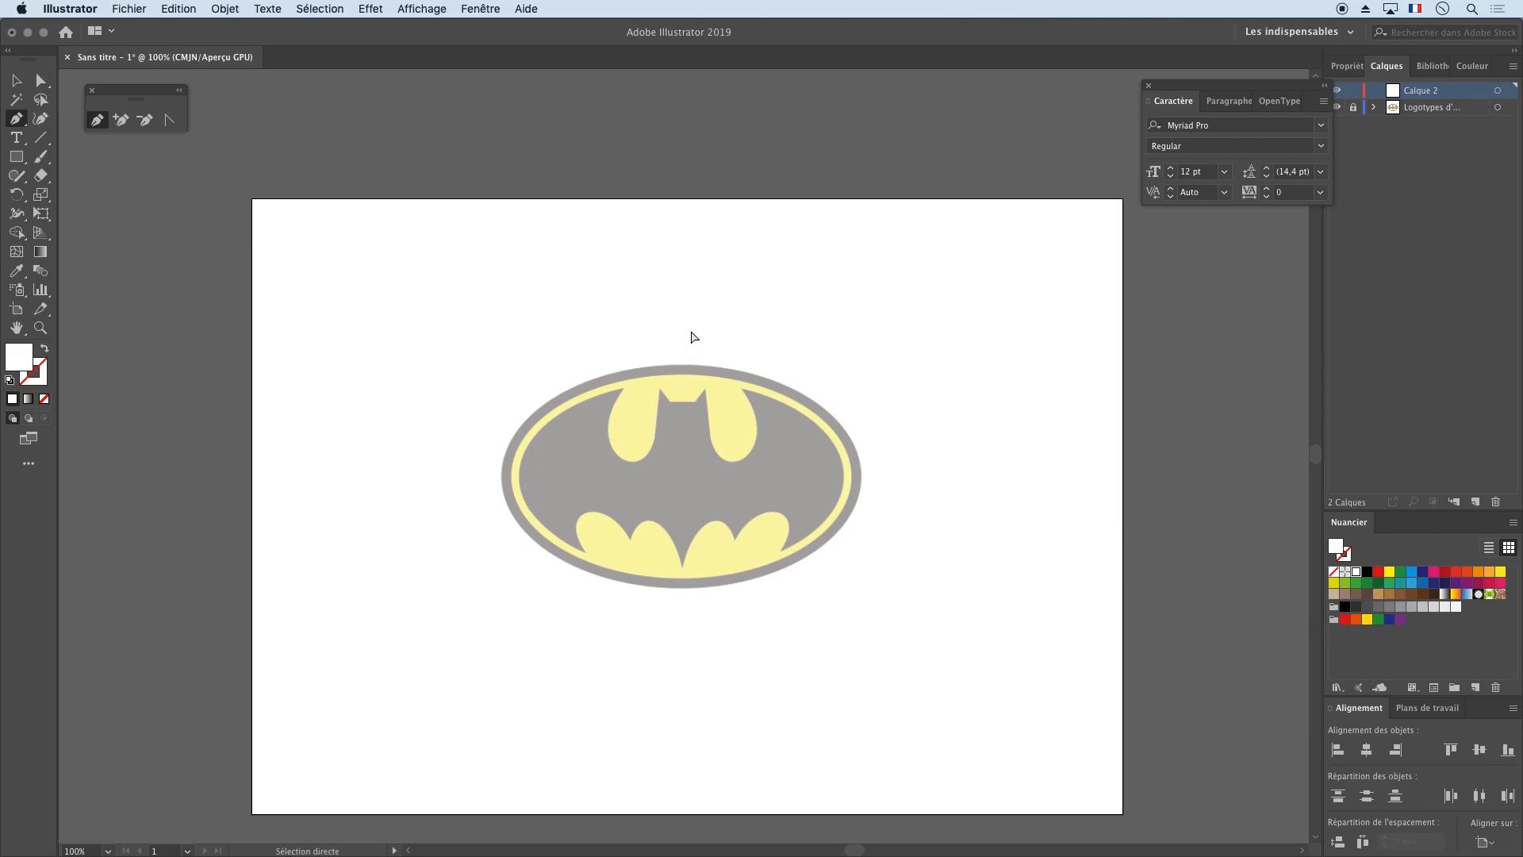
pyautogui.press('super+r')
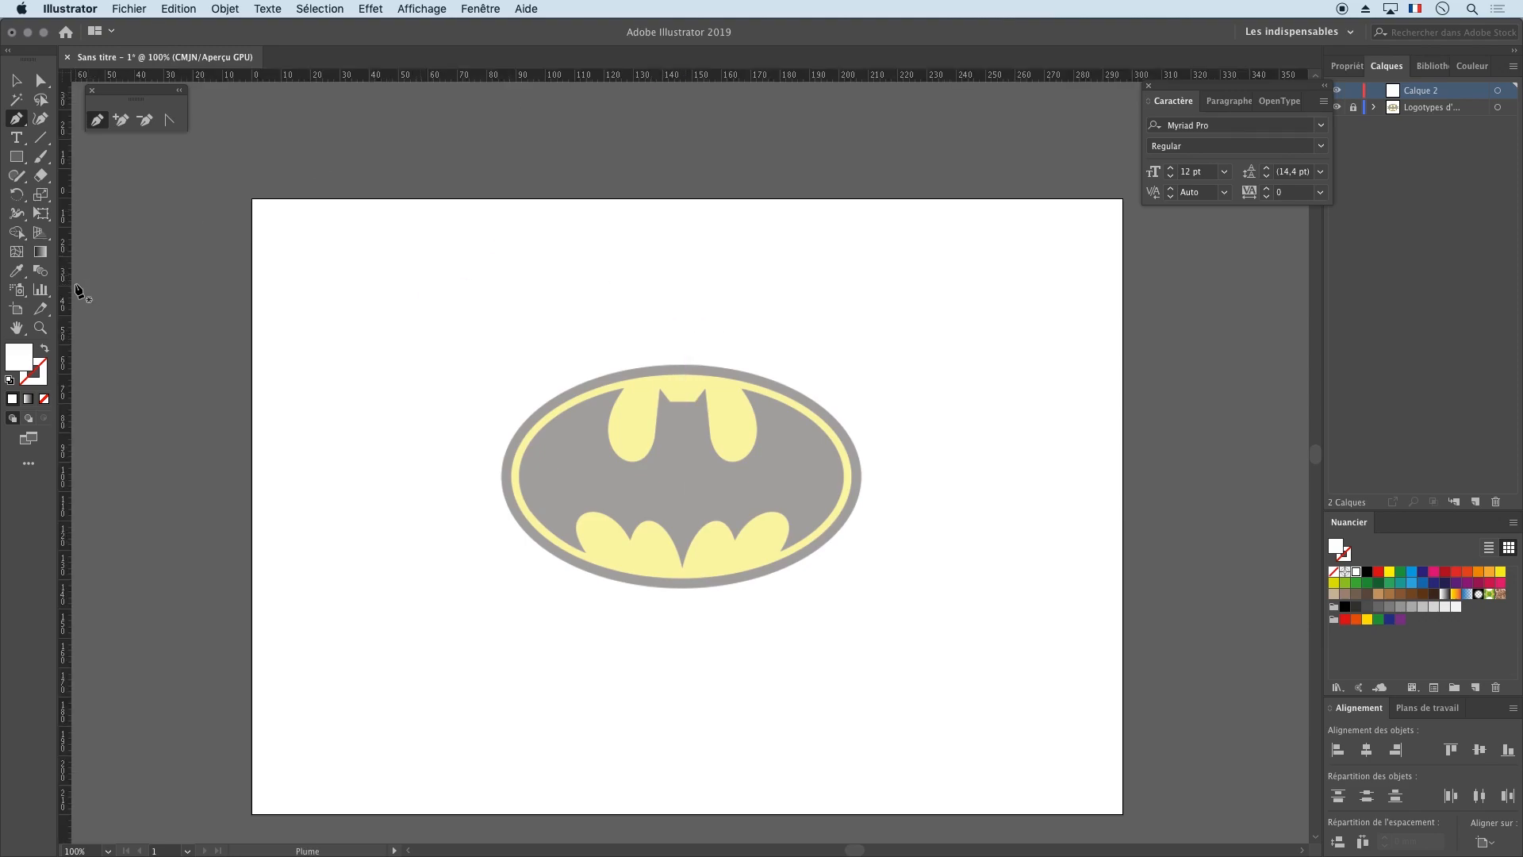
pyautogui.moveTo(75, 291); pyautogui.dragTo(686, 397)
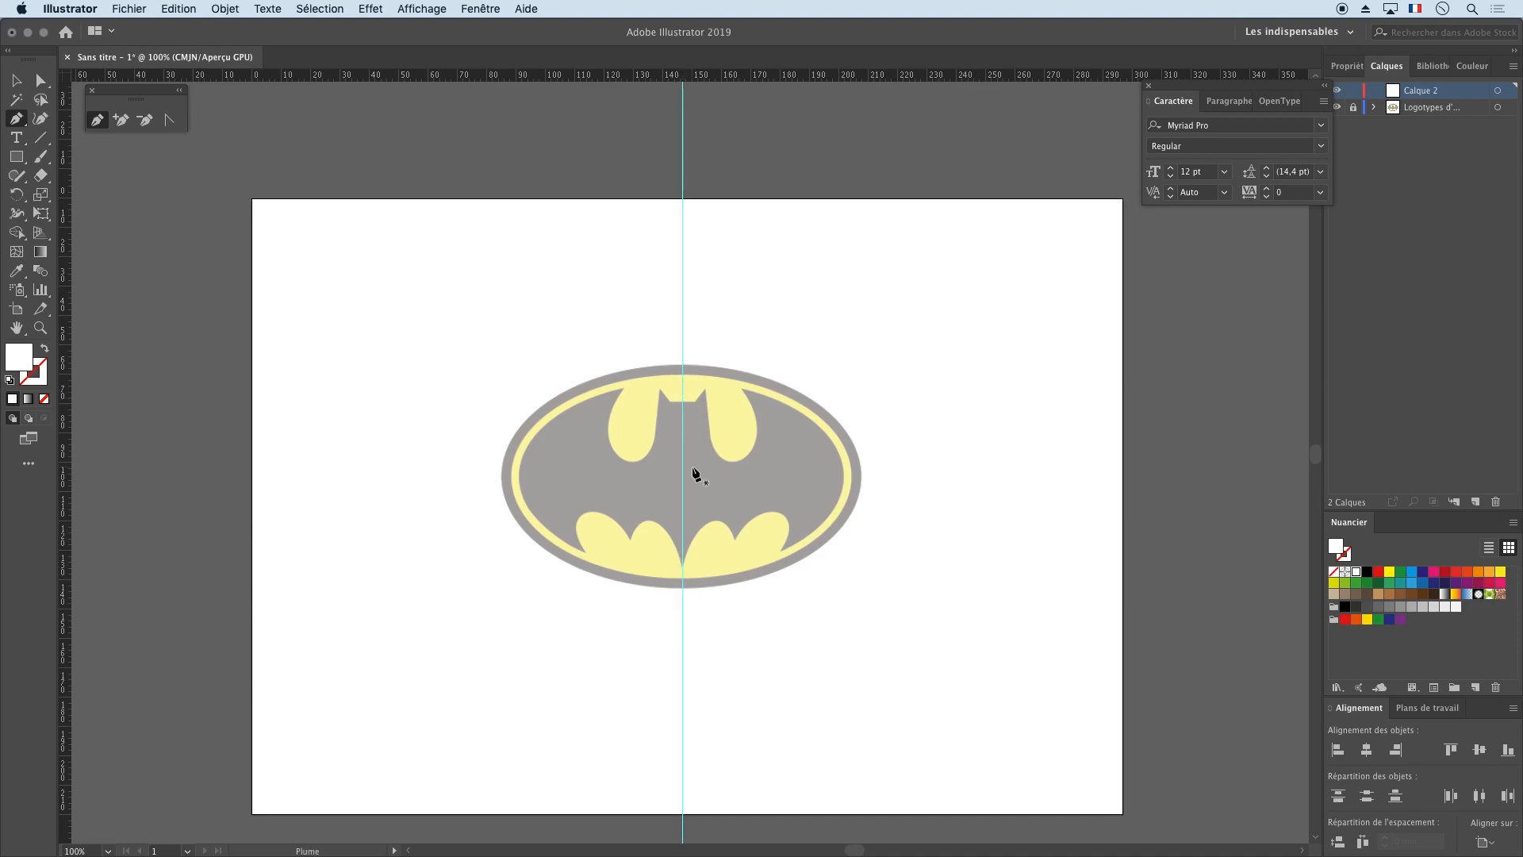
# Step: Trace the bat's left ear with straight Pen segments, from the guide at the head's centre down to the base of the head's side
pyautogui.press('super+plus')
pyautogui.press('super+plus')
pyautogui.press('super+plus')
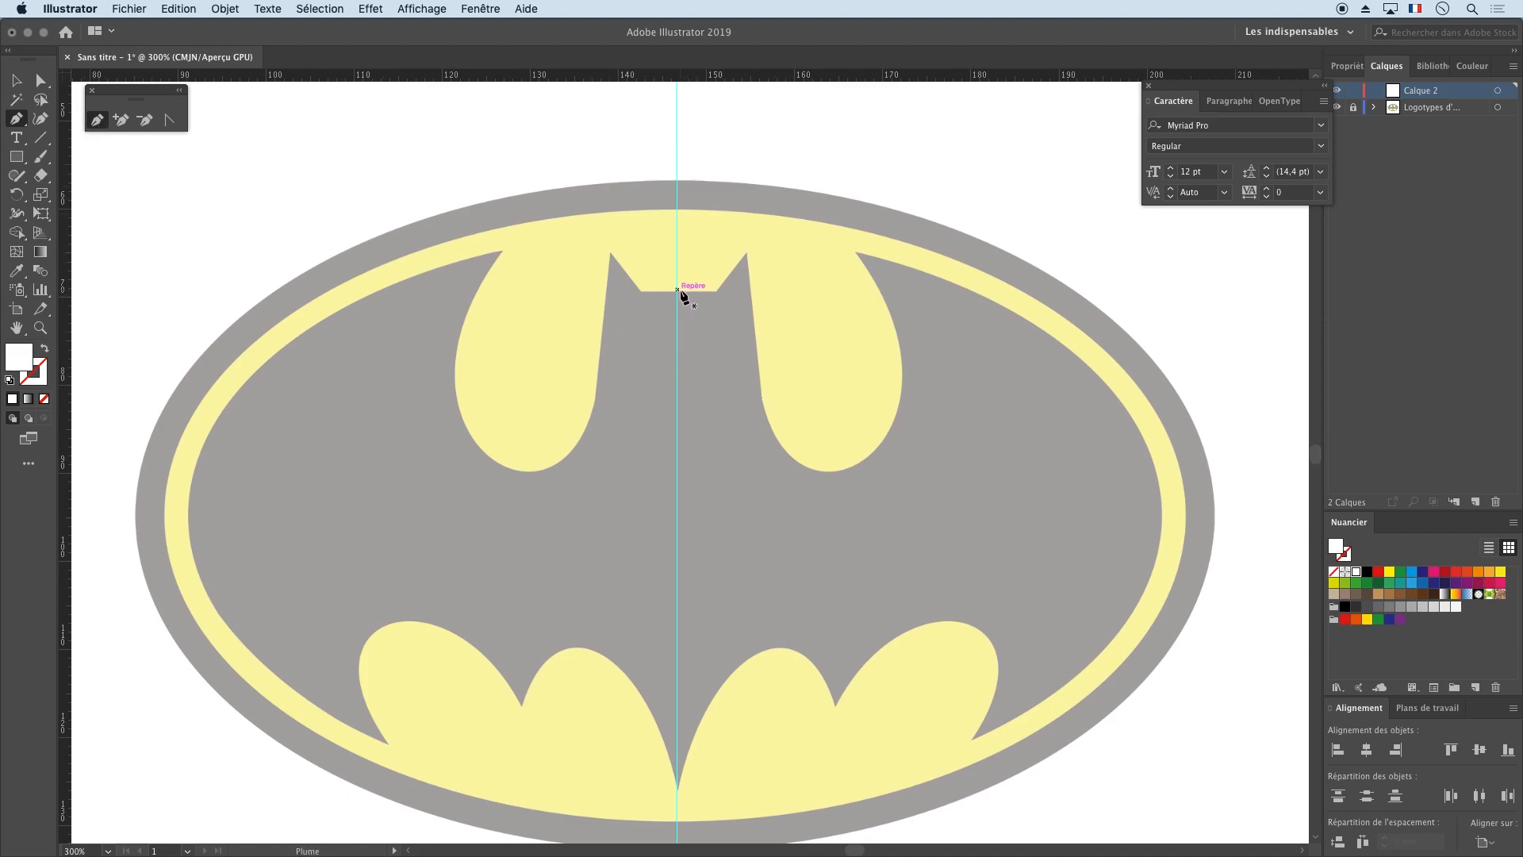
pyautogui.click(676, 292)
pyautogui.click(643, 291)
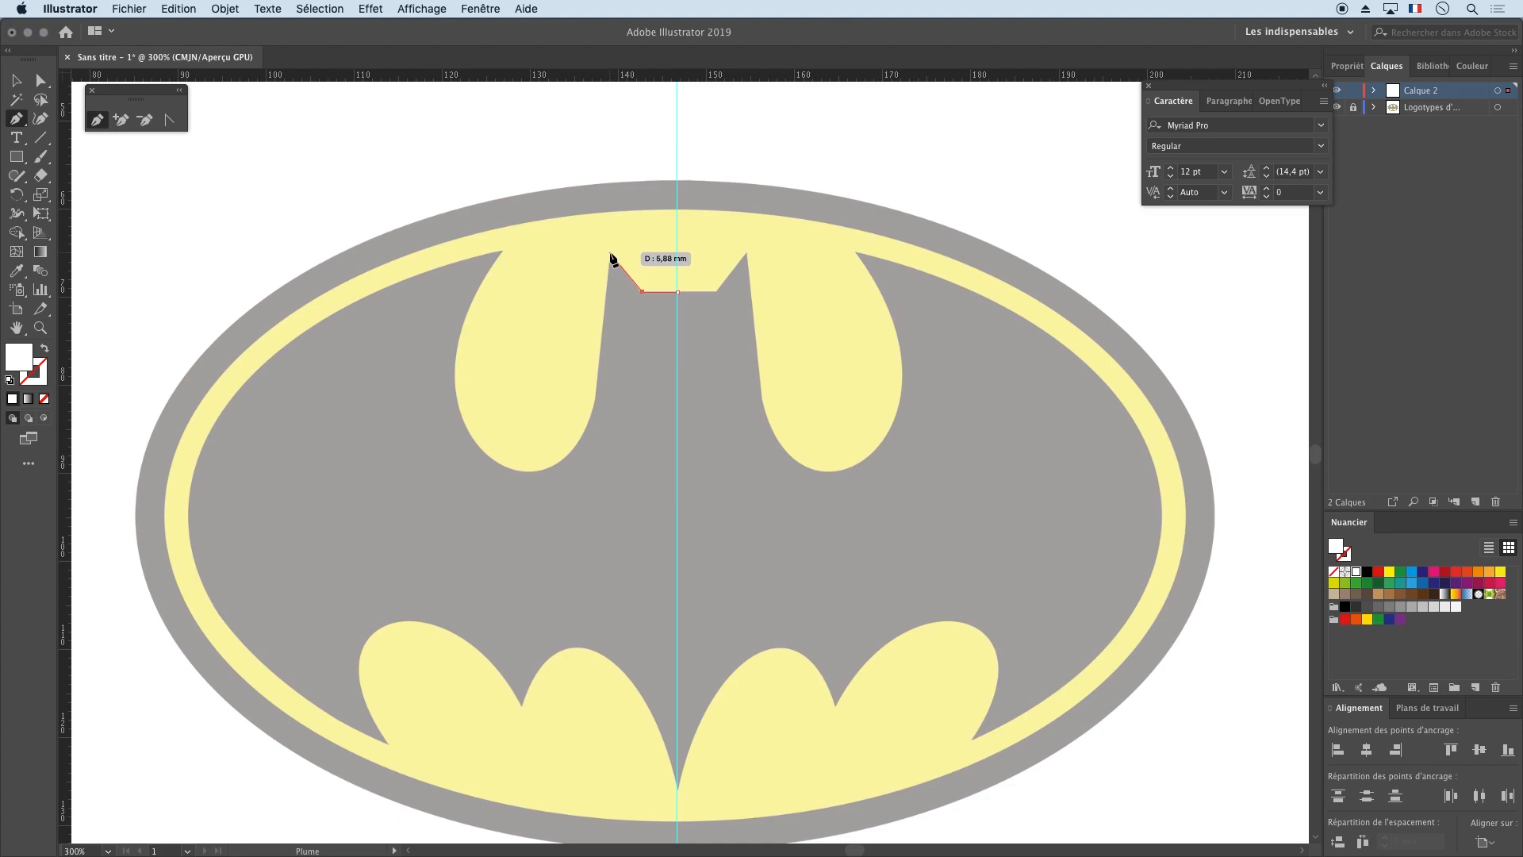
pyautogui.click(609, 252)
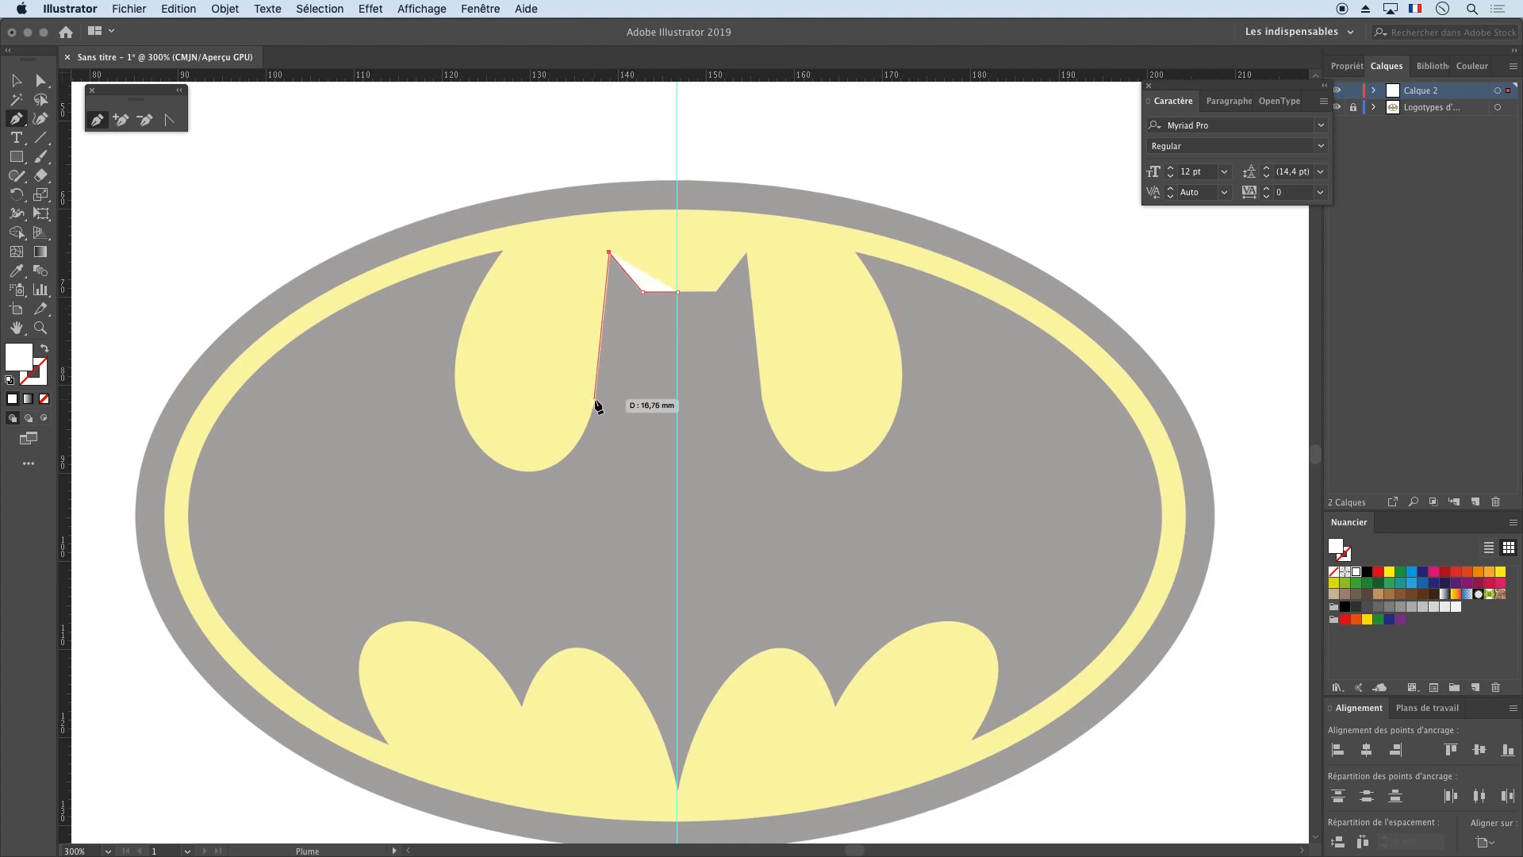
pyautogui.click(594, 399)
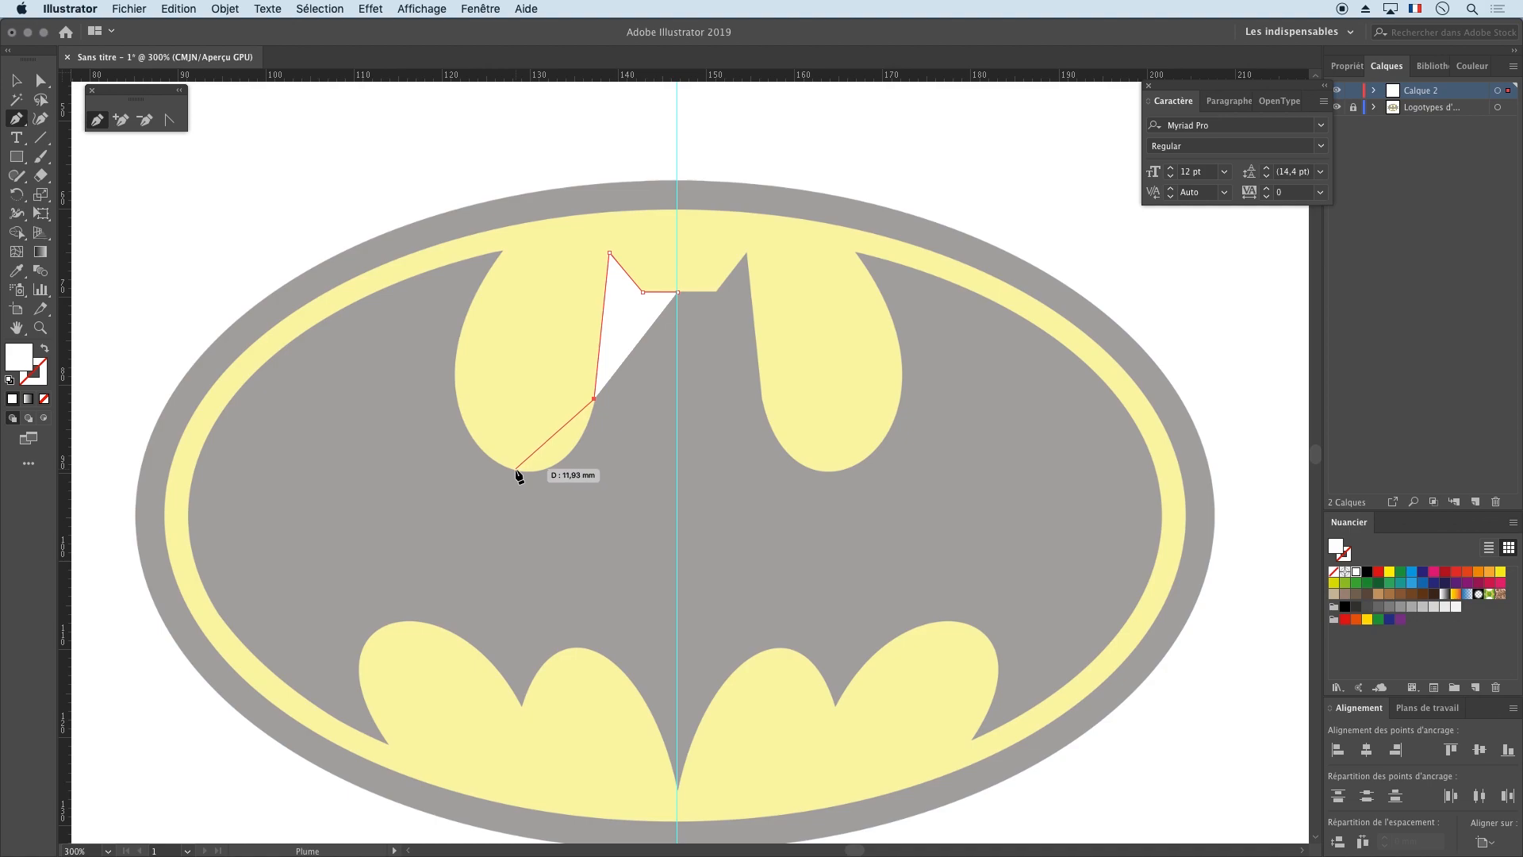
# Step: Continue the path with curved segments around the rounded cutout beside the left ear, up to the upper tip of the left wing
pyautogui.click(515, 469)
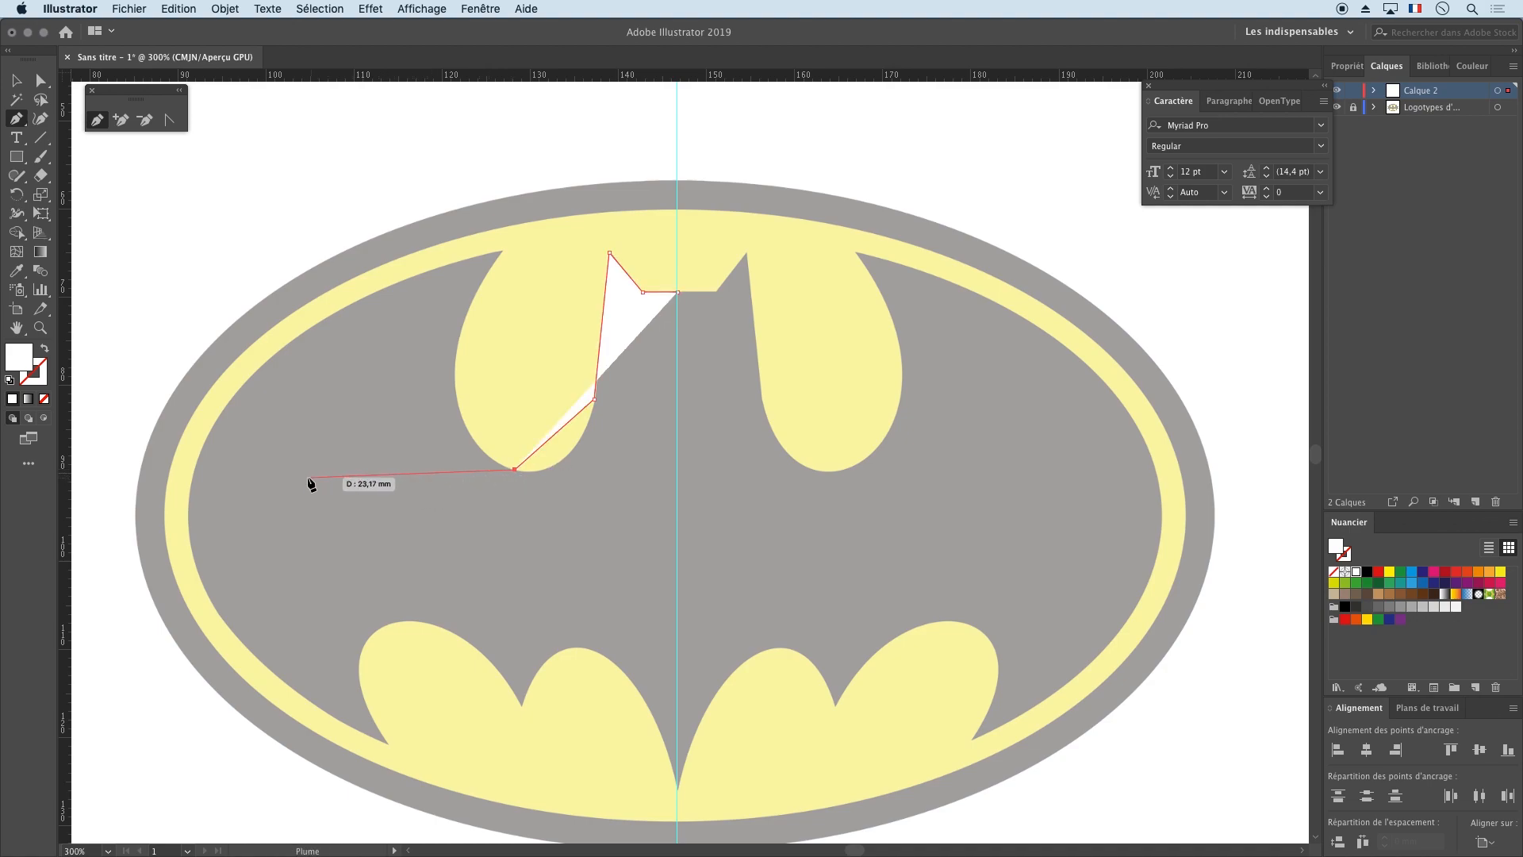
pyautogui.press('super+z')
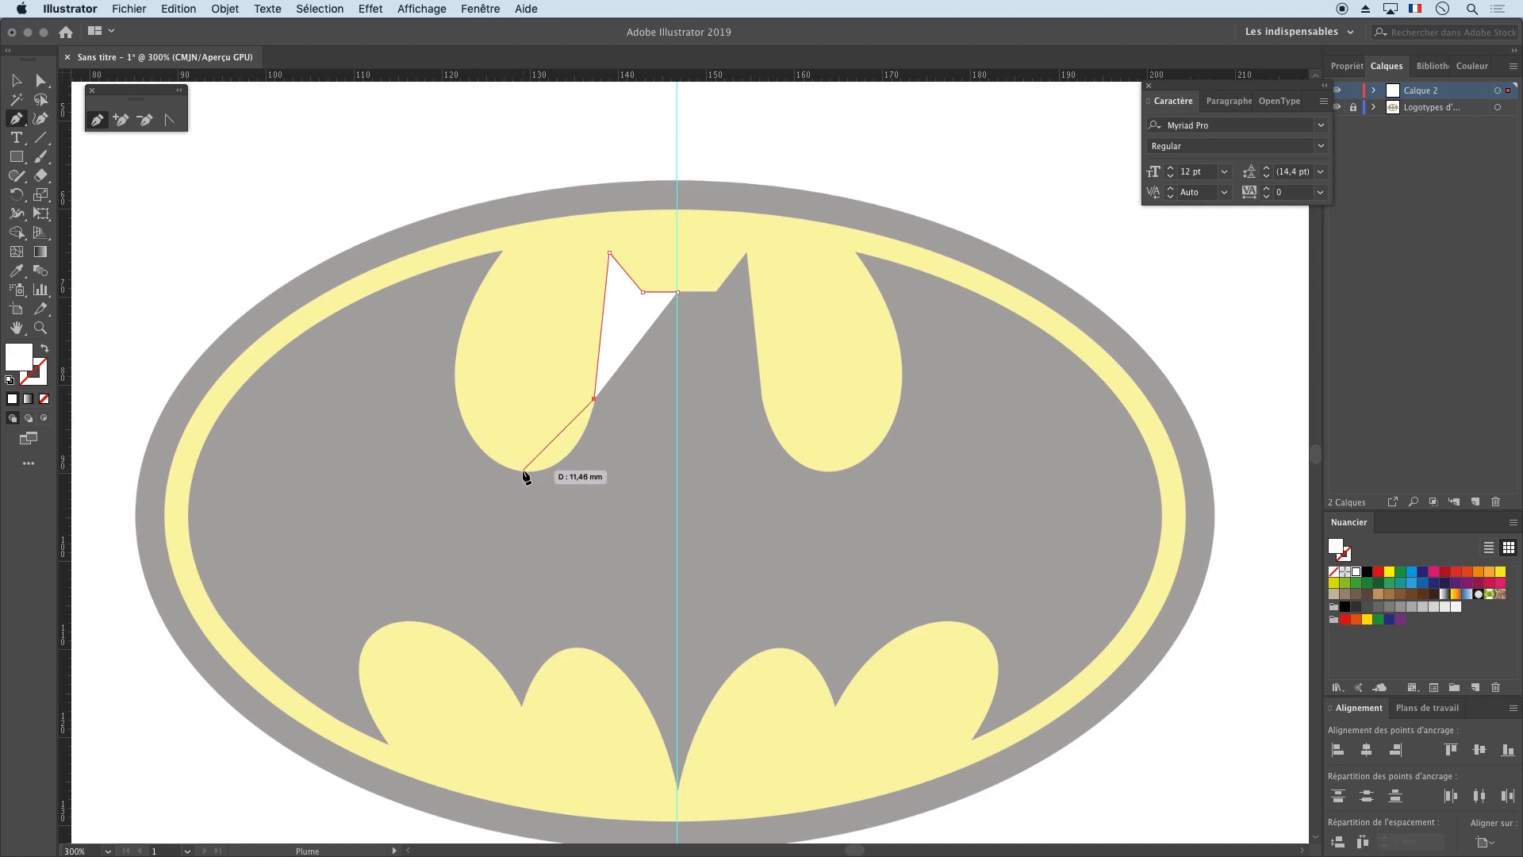
pyautogui.moveTo(521, 472); pyautogui.dragTo(455, 474)
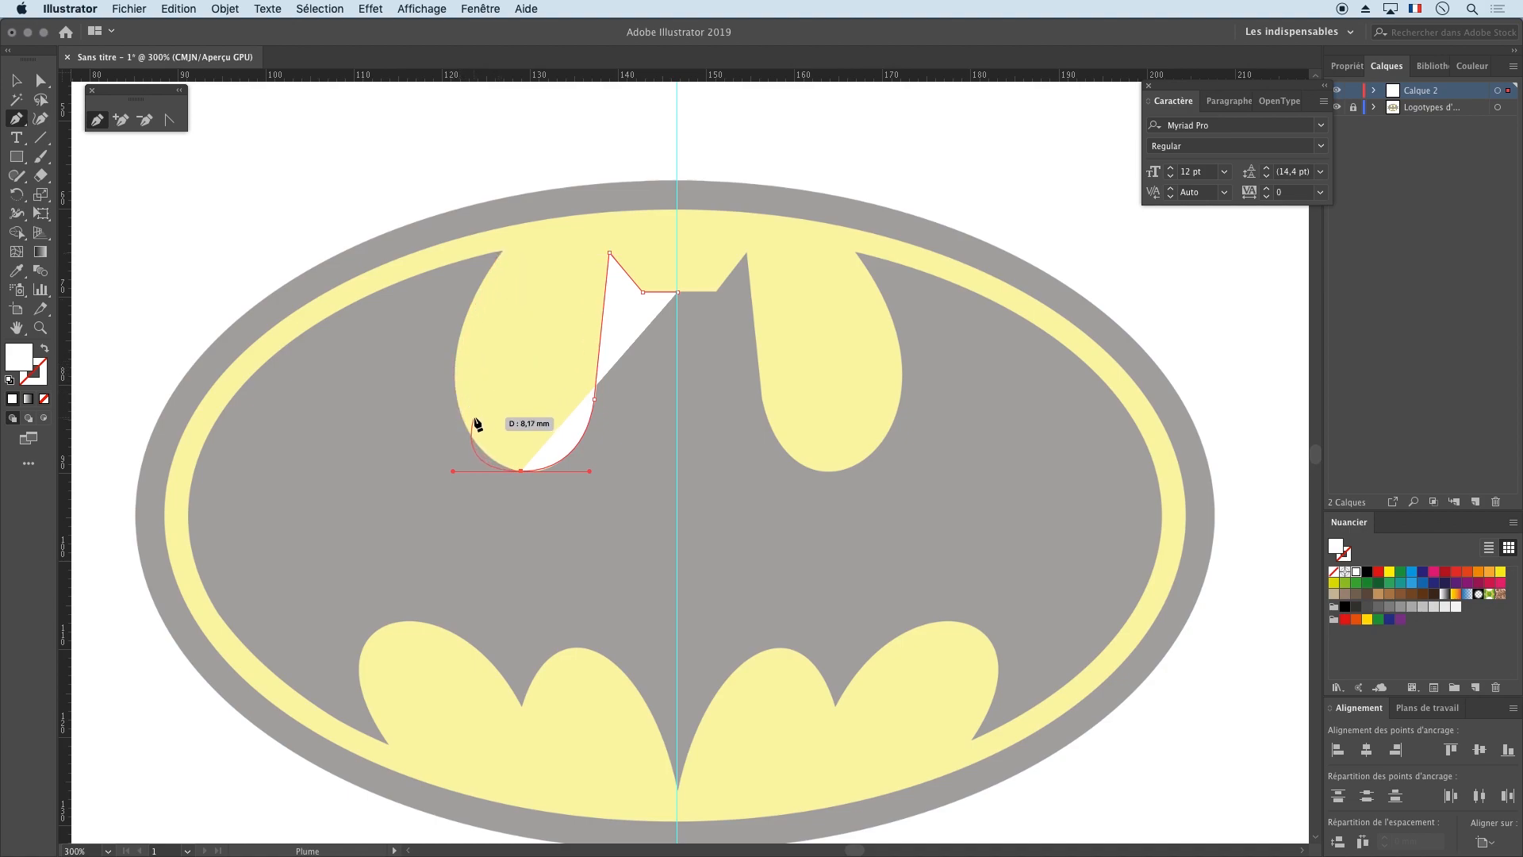
pyautogui.click(453, 370)
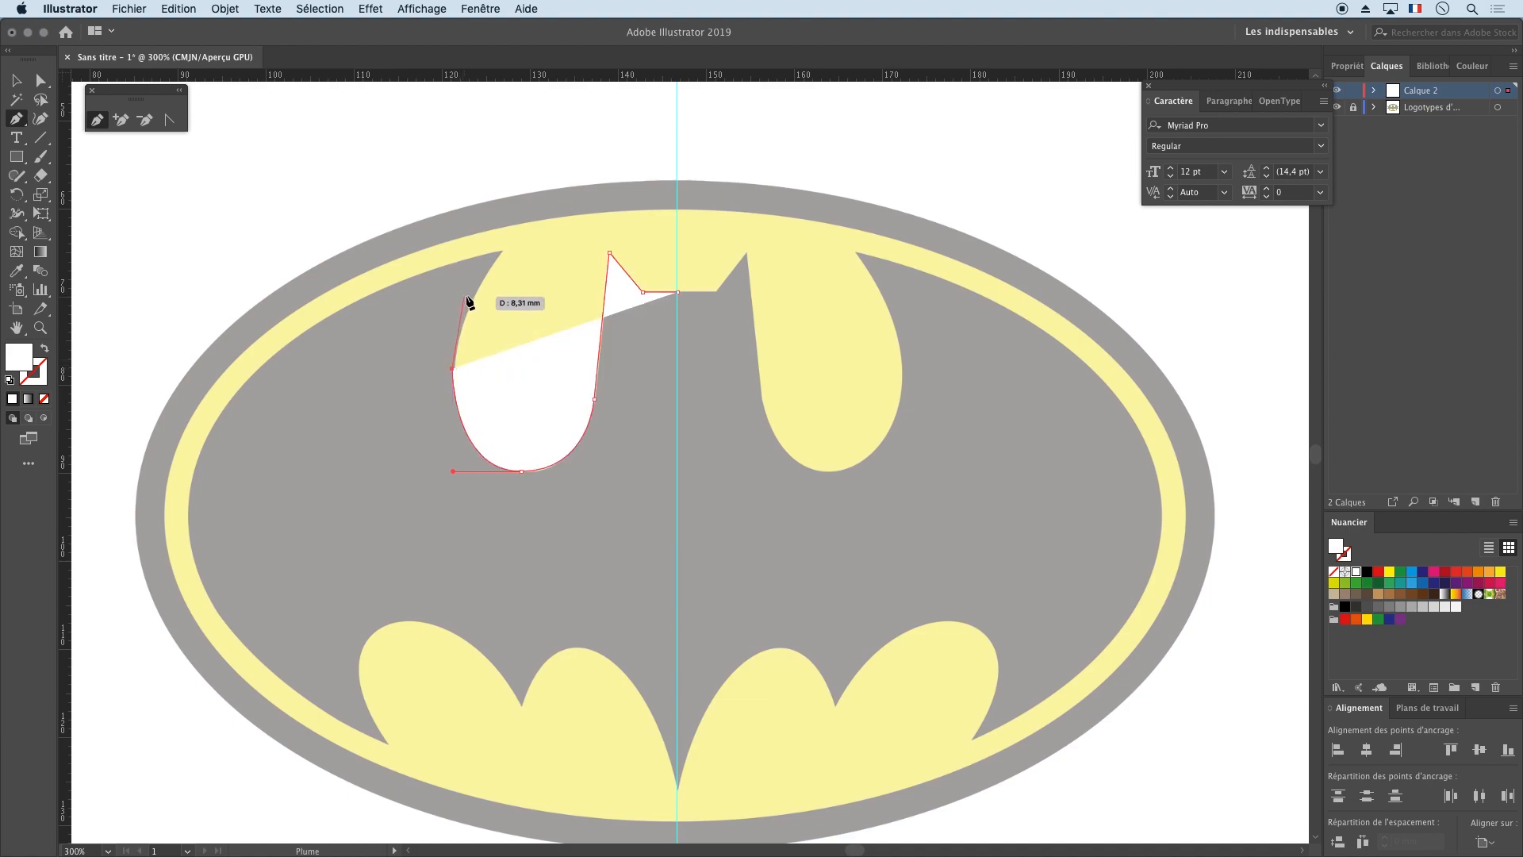
pyautogui.moveTo(502, 254); pyautogui.dragTo(544, 216)
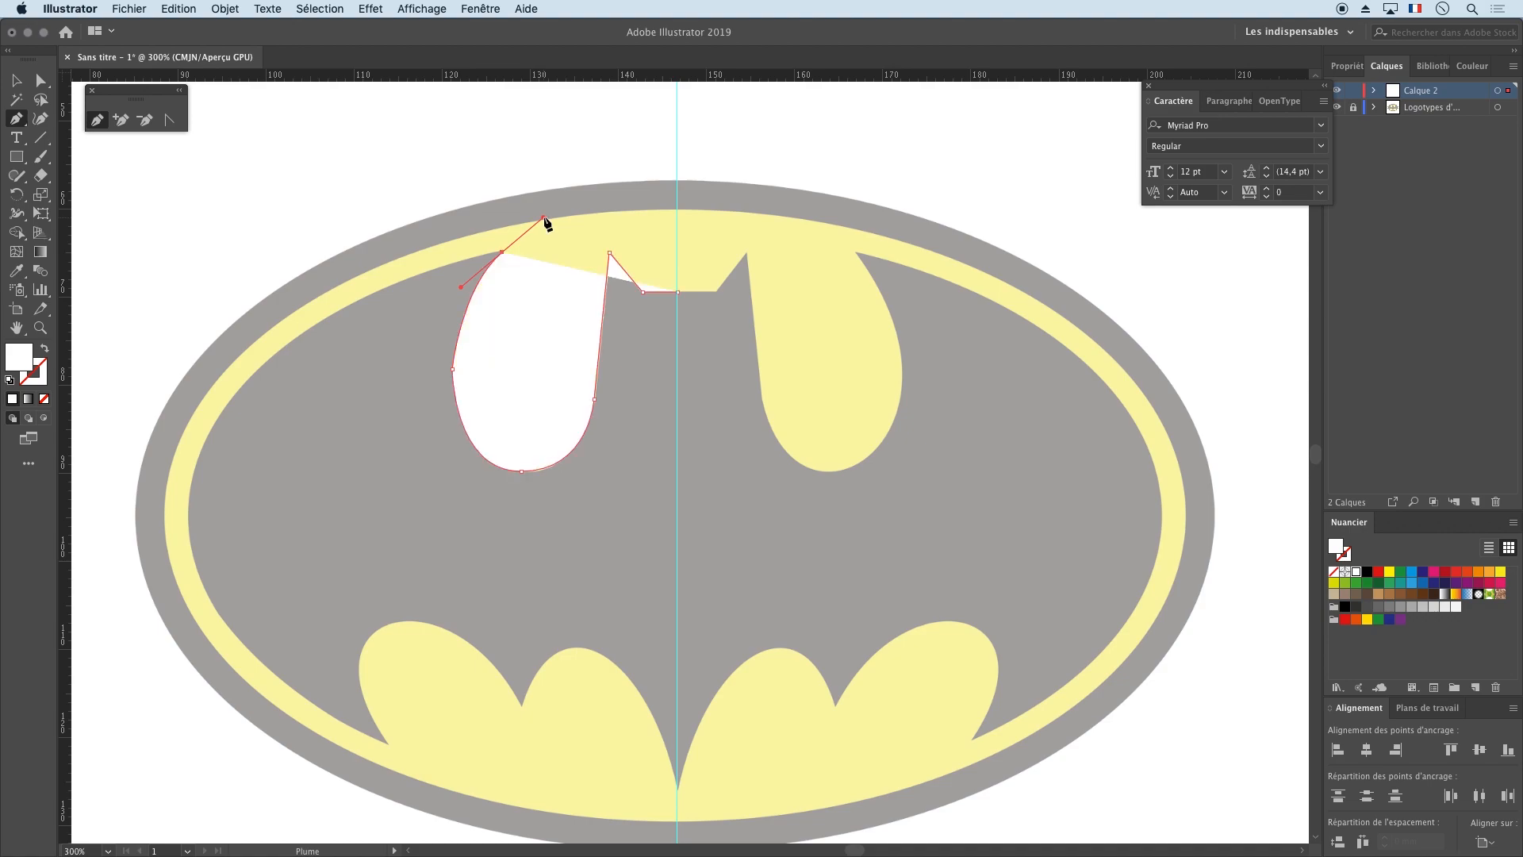
# Step: Undo the last two curved segments and redraw the curve up to the outer side of the rounded cutout
pyautogui.hotkey('ctrl', 'z')
pyautogui.hotkey('ctrl', 'z')
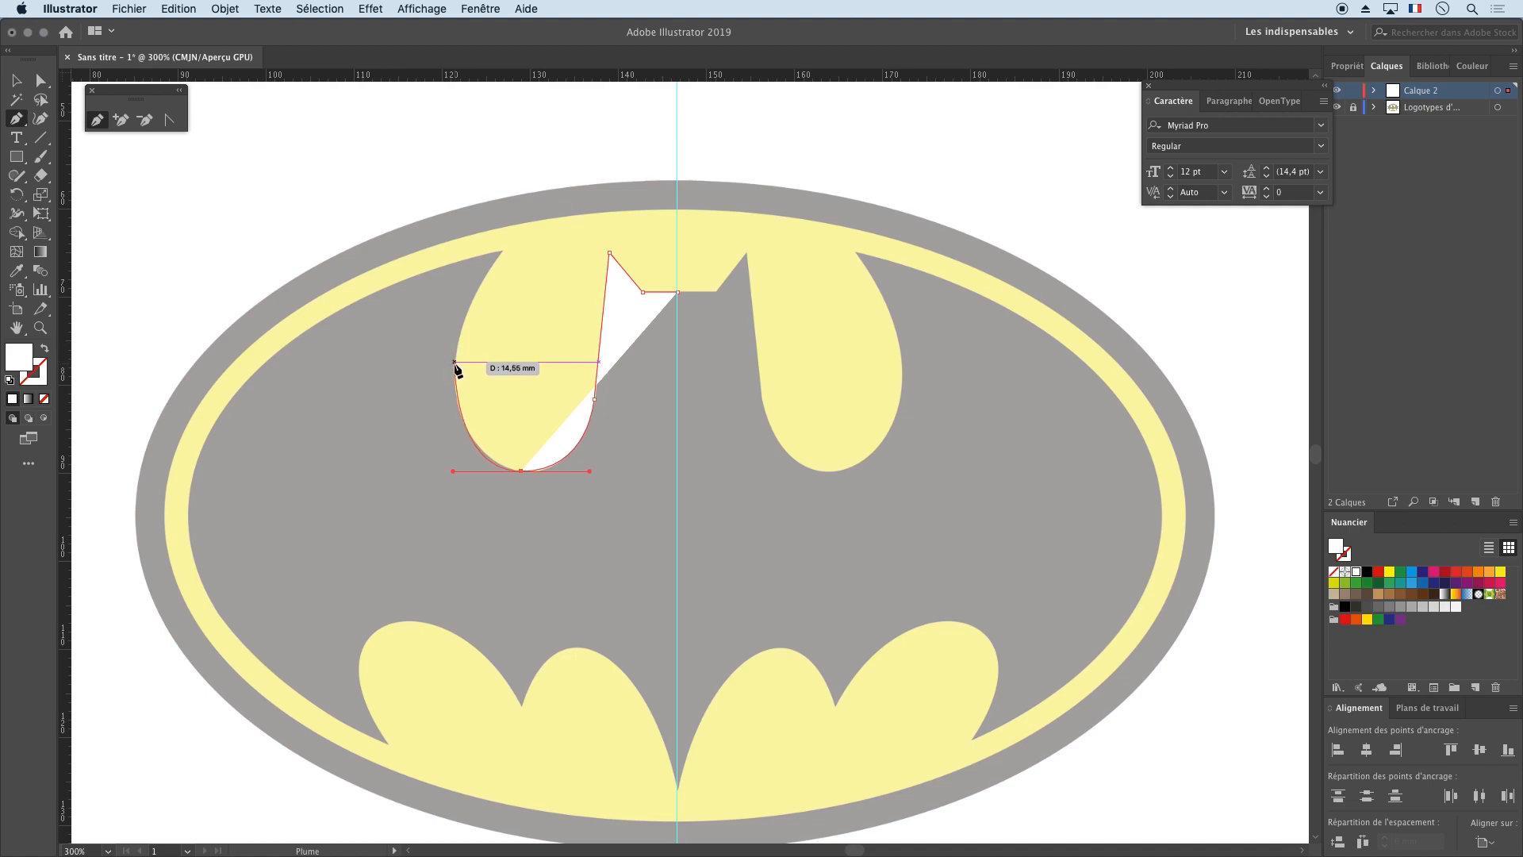
pyautogui.moveTo(453, 367); pyautogui.dragTo(548, 318)
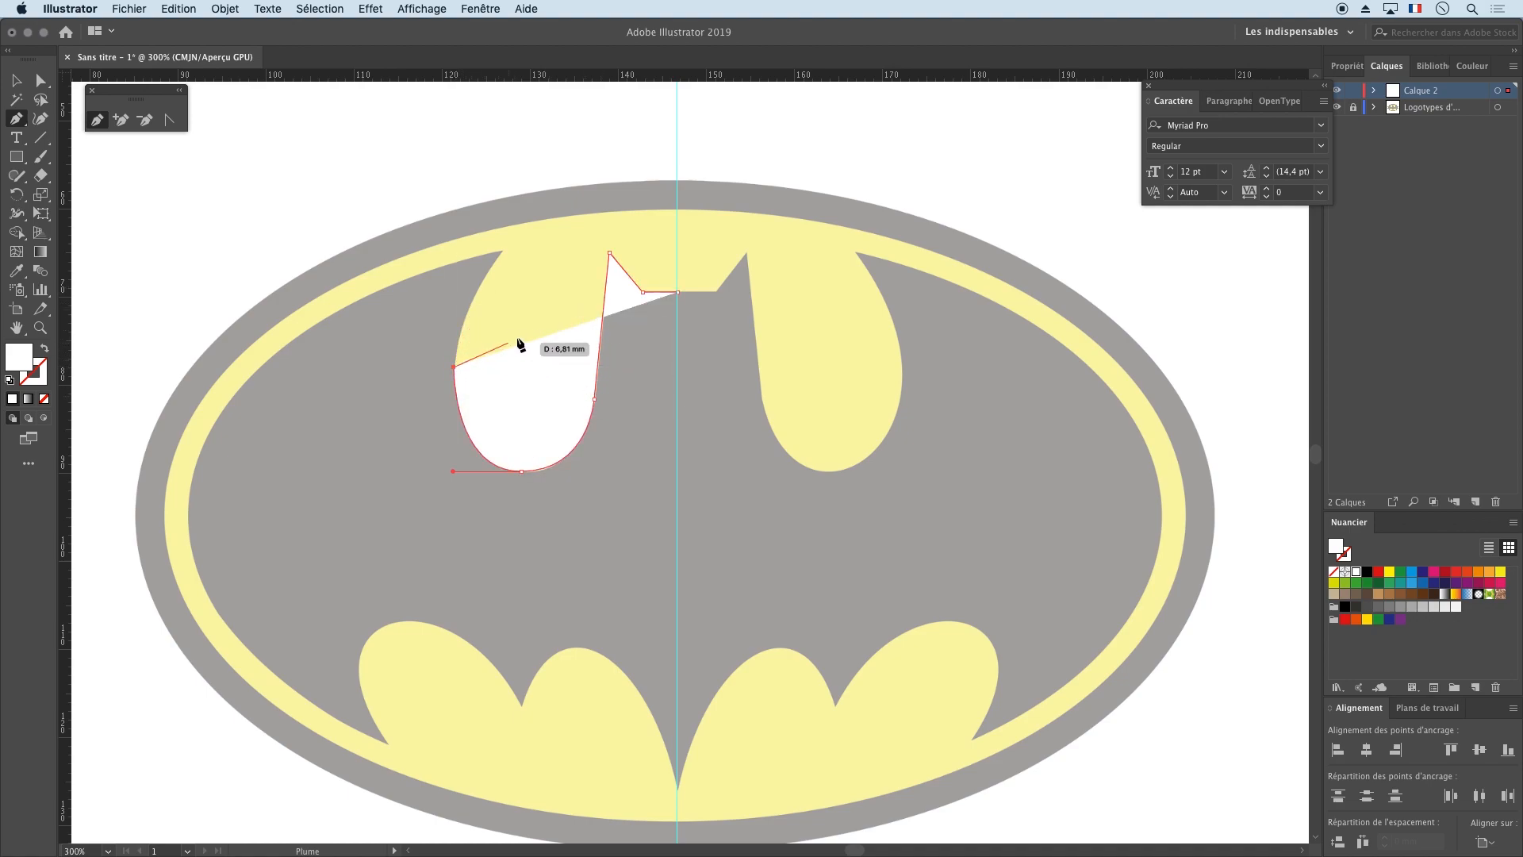
pyautogui.press('Escape')
# Step: Set the traced path to no fill with a black stroke and close the floating character settings
pyautogui.click(45, 351)
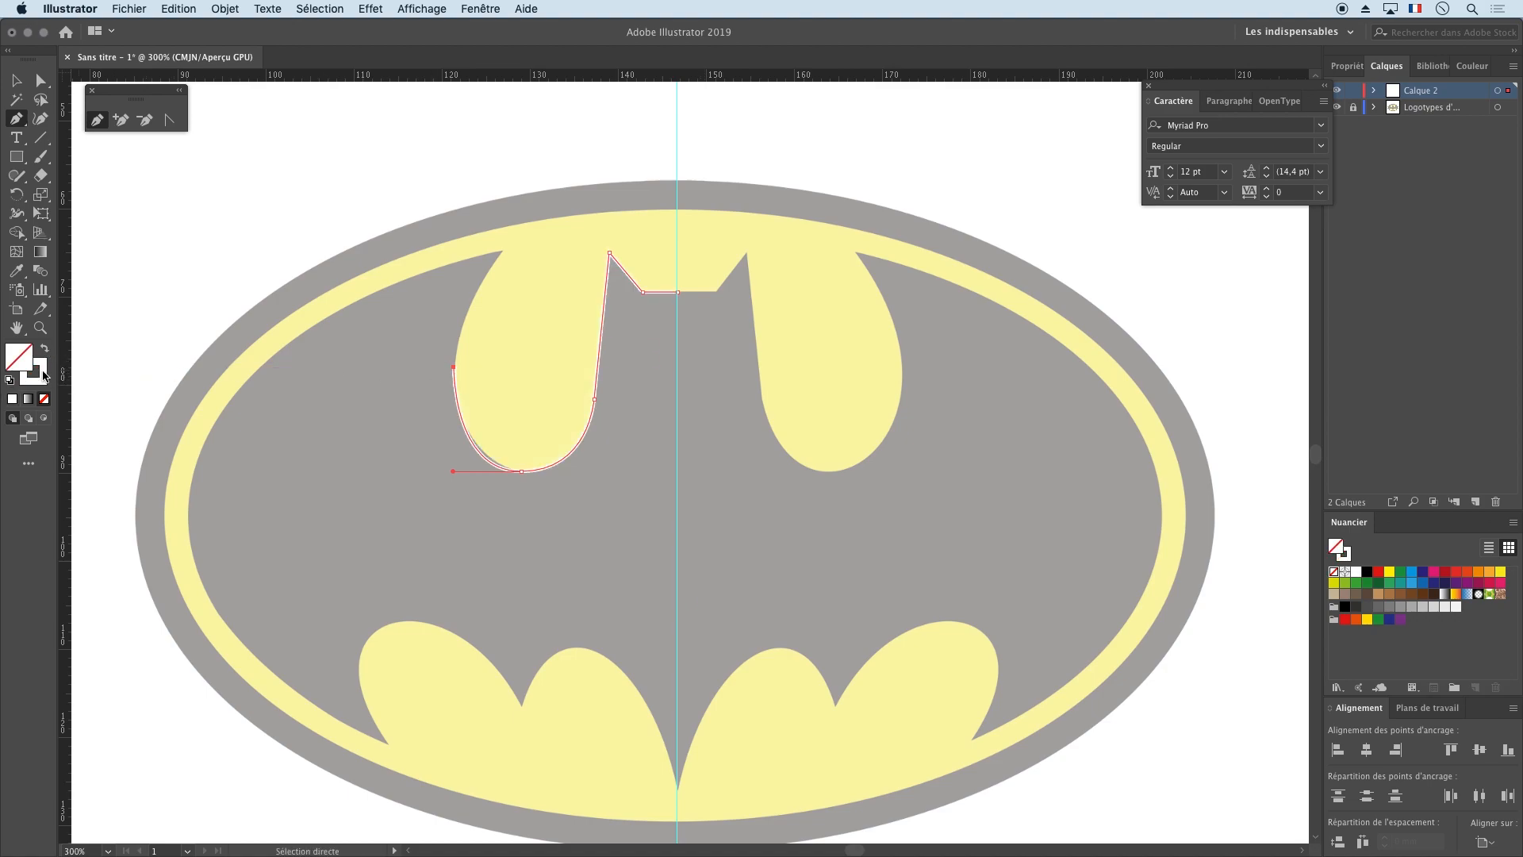
pyautogui.click(44, 376)
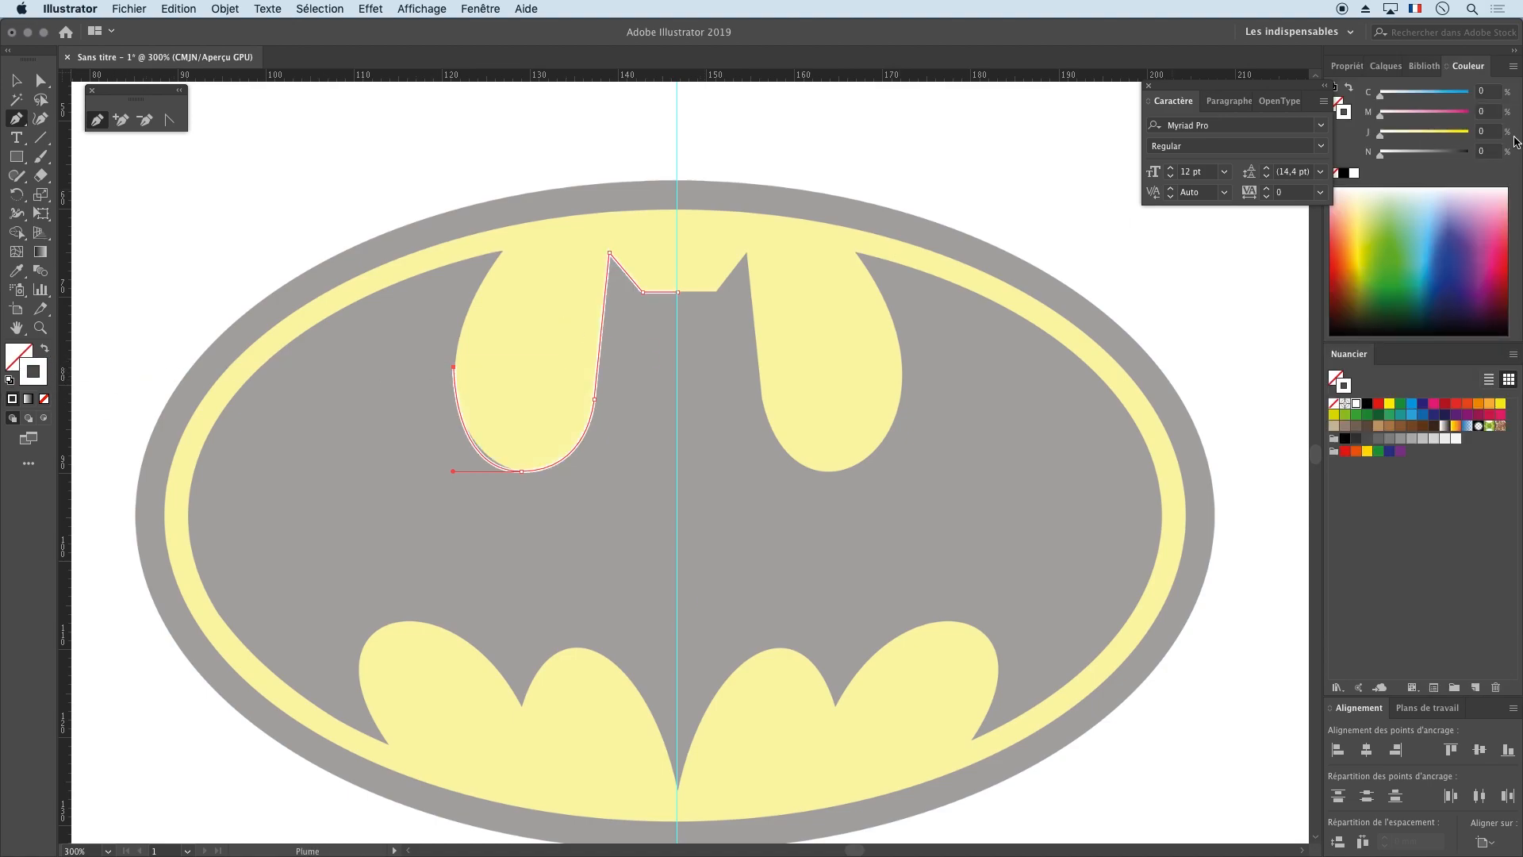
pyautogui.click(1347, 66)
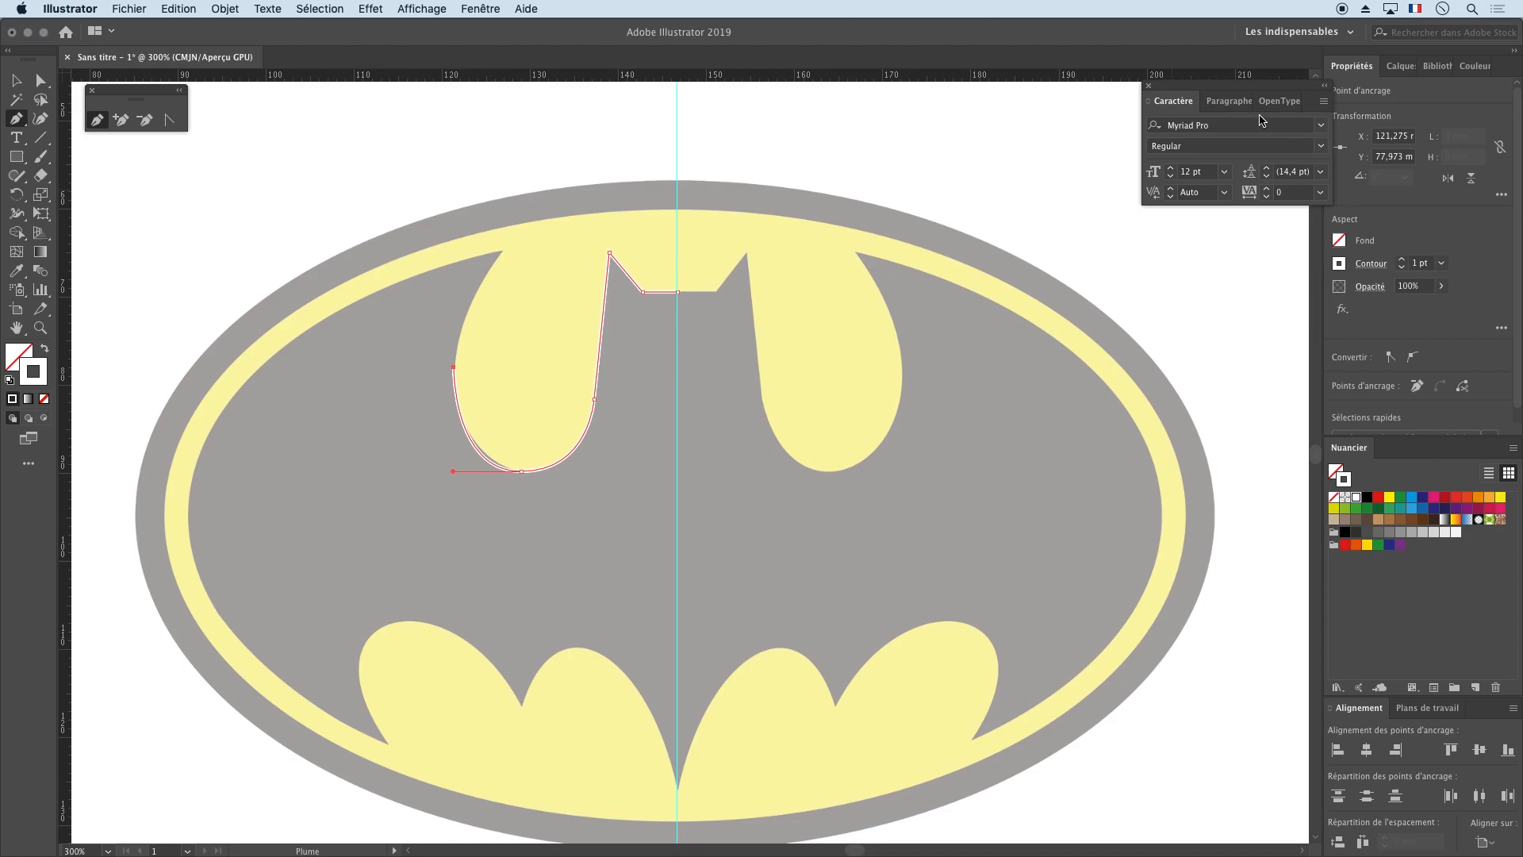
pyautogui.click(1149, 86)
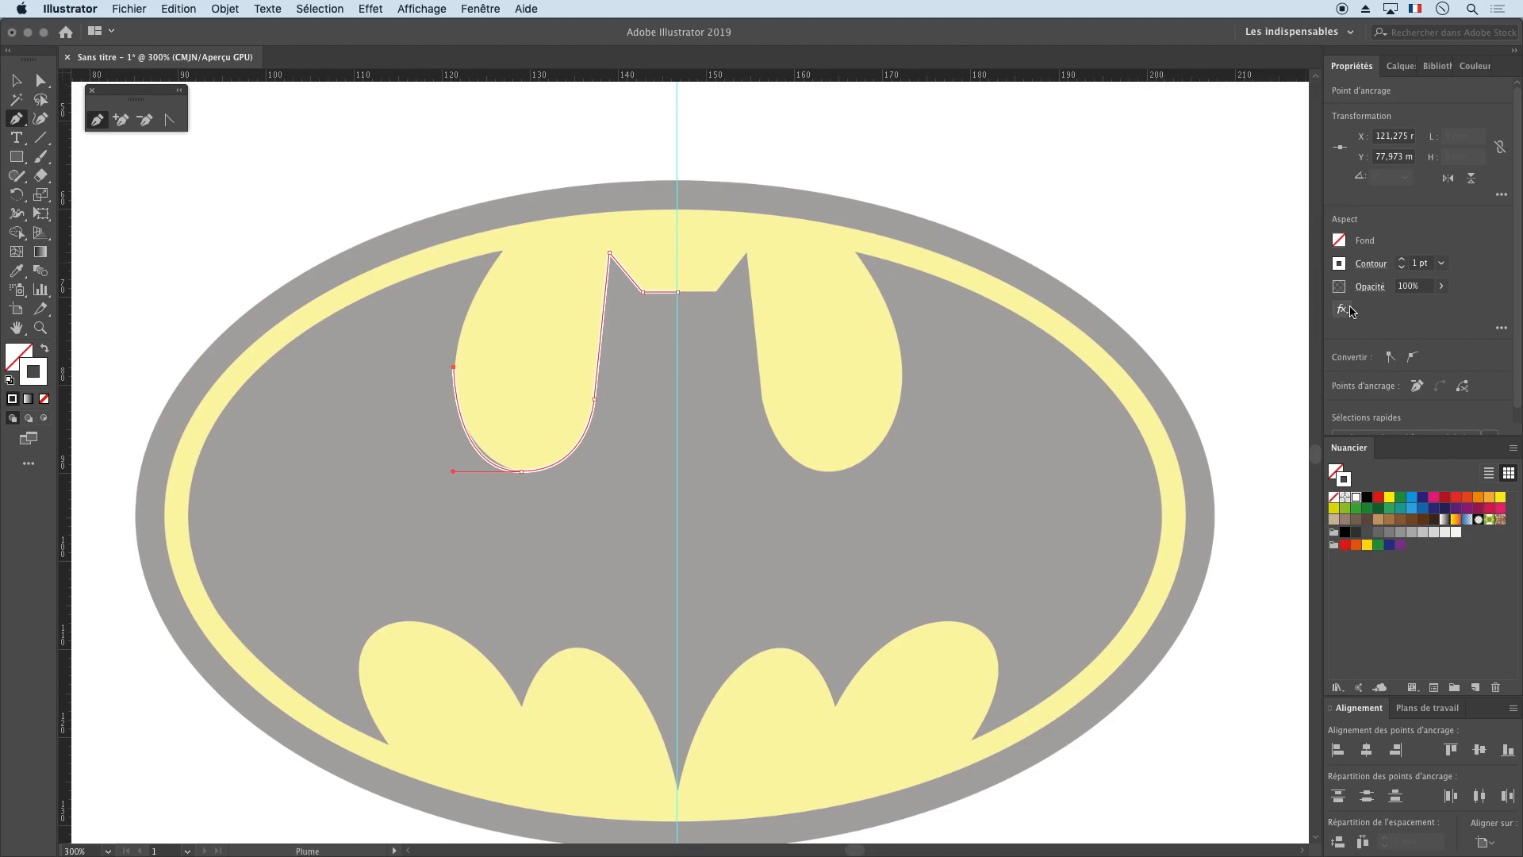
pyautogui.press('x')
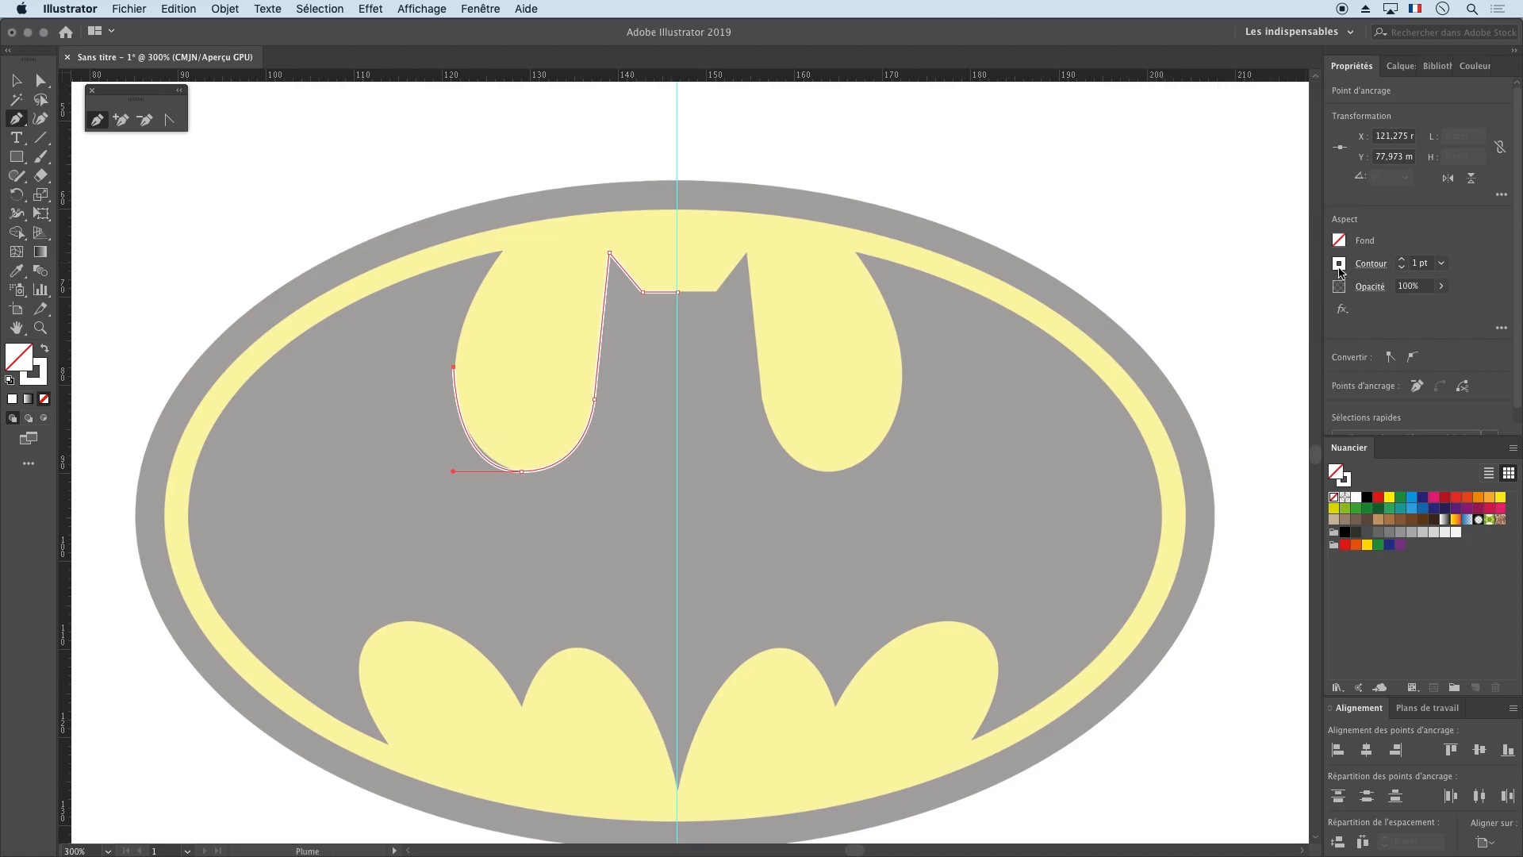
pyautogui.click(1338, 266)
pyautogui.click(1202, 321)
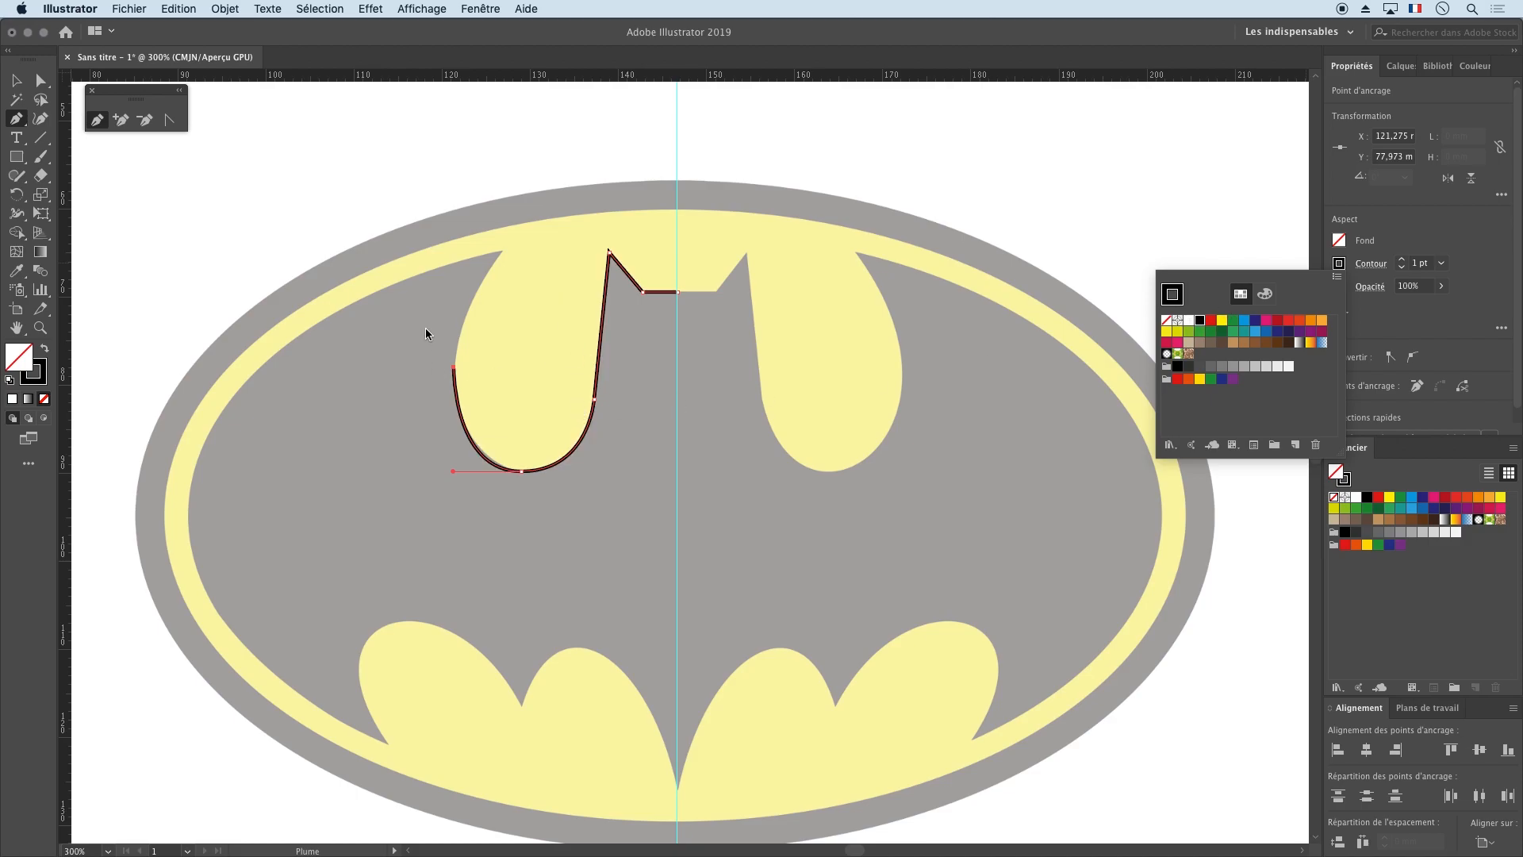
# Step: Resume the path with the Pen tool, curve it up to the left wing's upper tip, and remove that point's outgoing handle
pyautogui.click(98, 123)
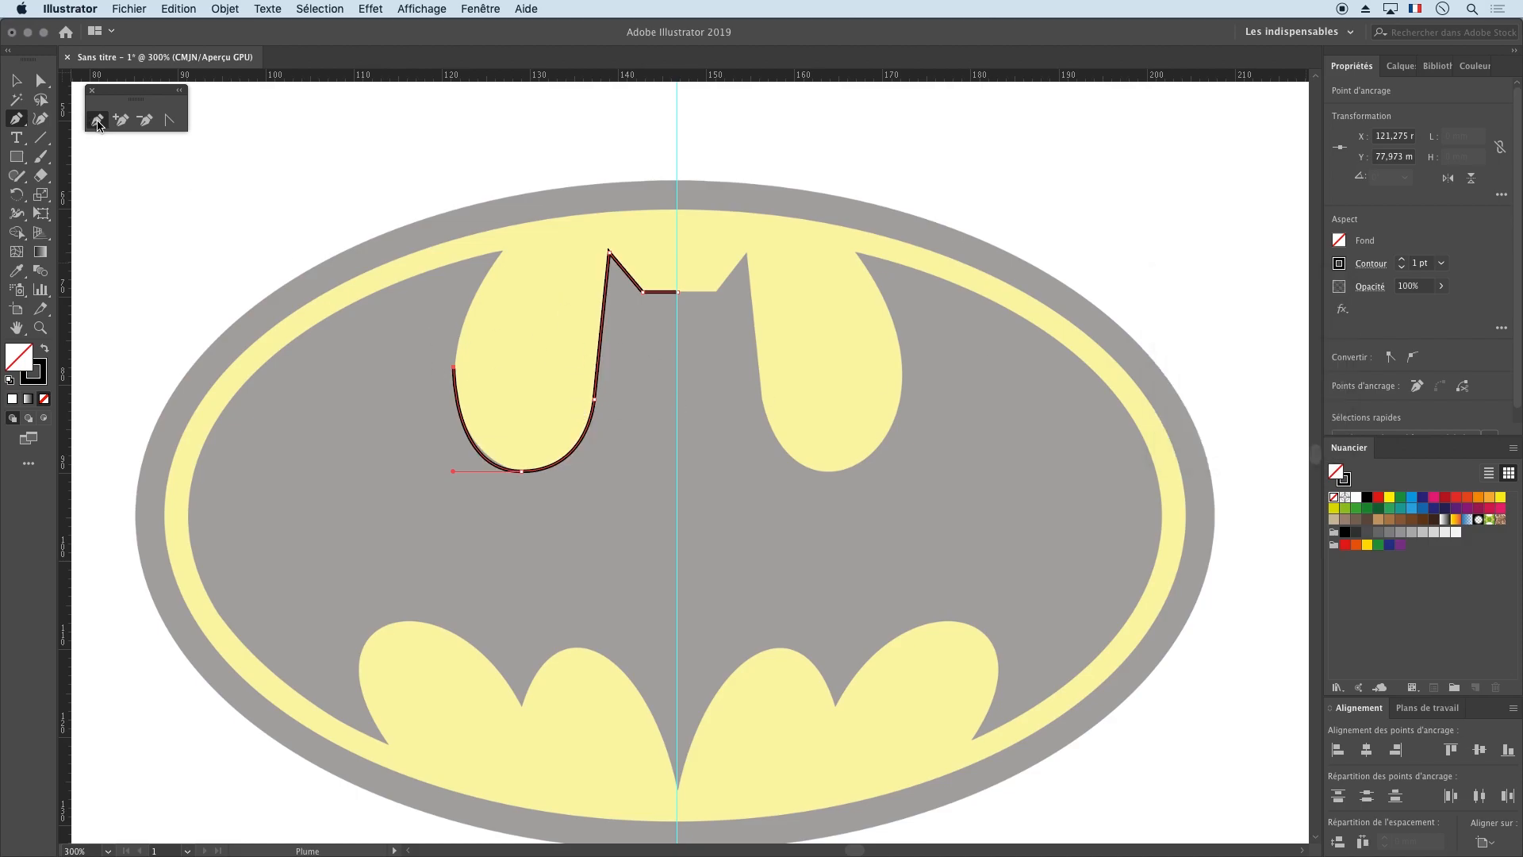
pyautogui.click(454, 367)
pyautogui.moveTo(502, 252); pyautogui.dragTo(552, 185)
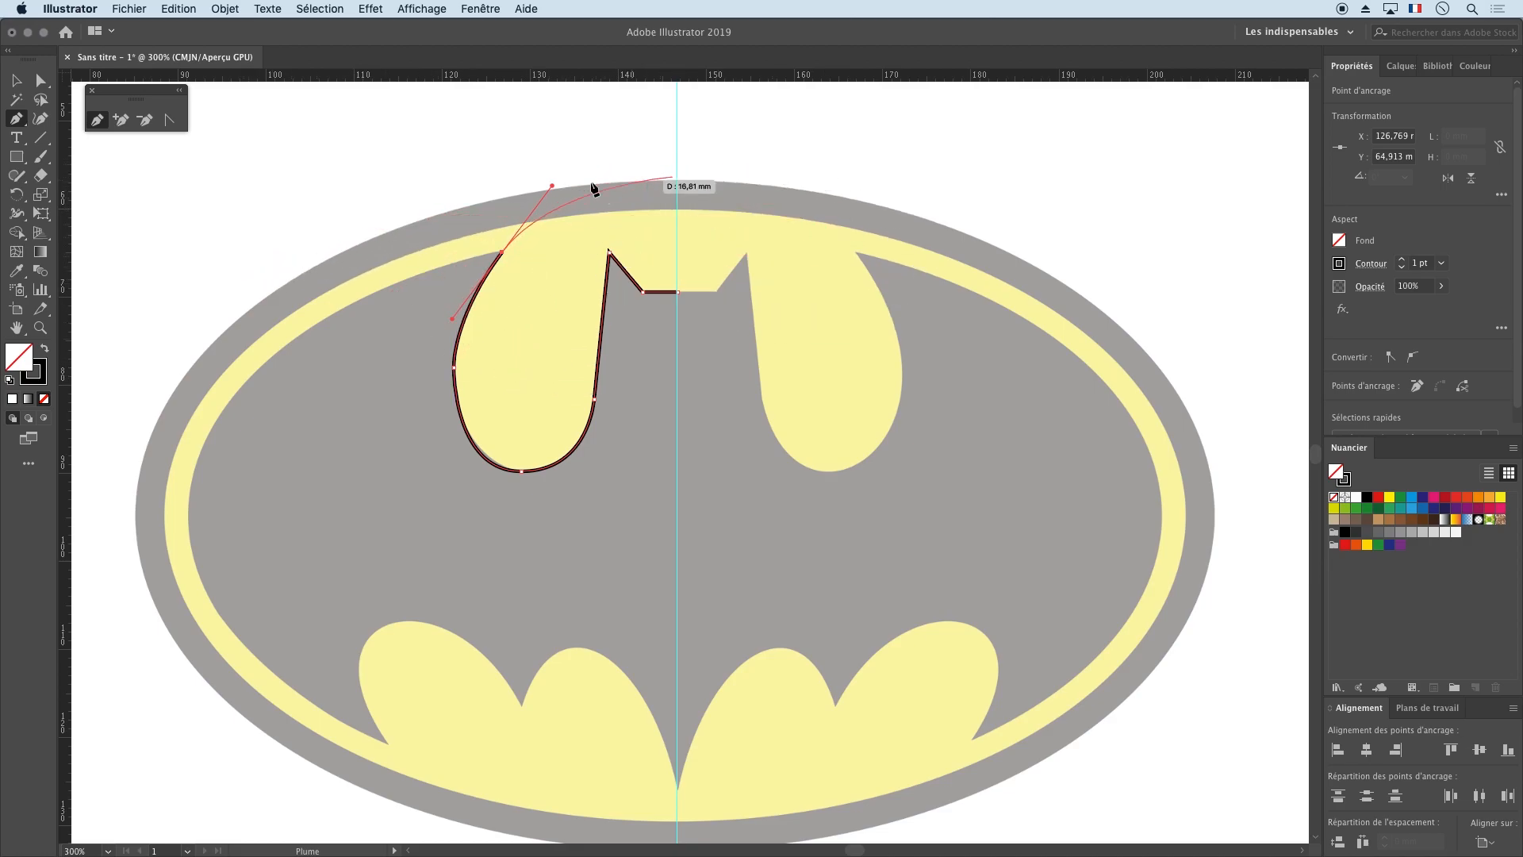
pyautogui.click(502, 253)
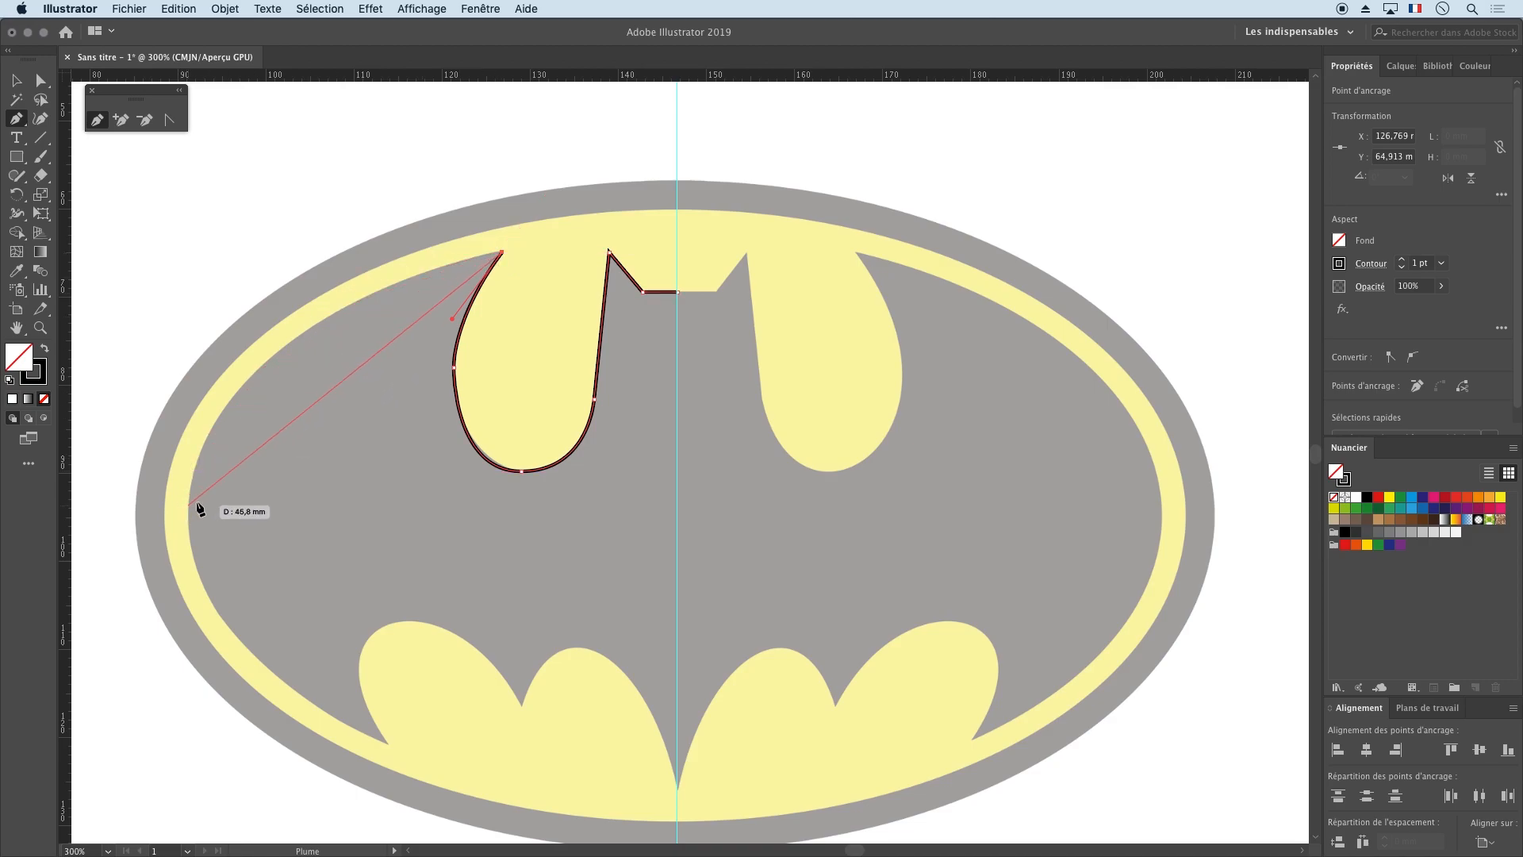
# Step: Trace the left wing's outer edge with two curves from its upper tip to its lower tip, removing each point's outgoing handle
pyautogui.moveTo(190, 495)
pyautogui.mouseDown()
pyautogui.moveTo(169, 550)
pyautogui.moveTo(207, 721)
pyautogui.moveTo(171, 647)
pyautogui.moveTo(189, 678)
pyautogui.moveTo(155, 691)
pyautogui.mouseUp()
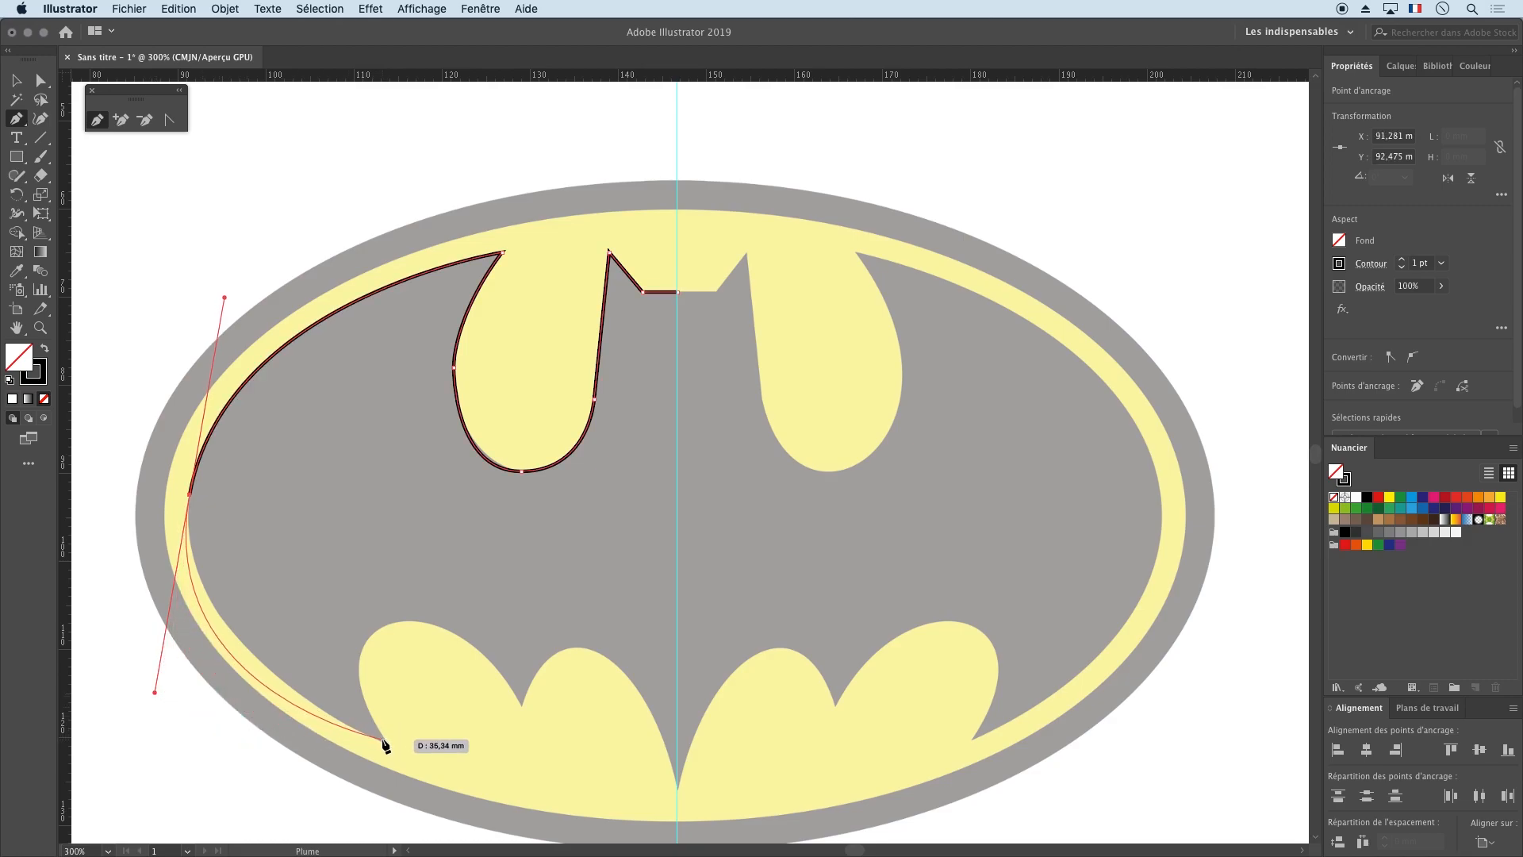
pyautogui.press('super+z')
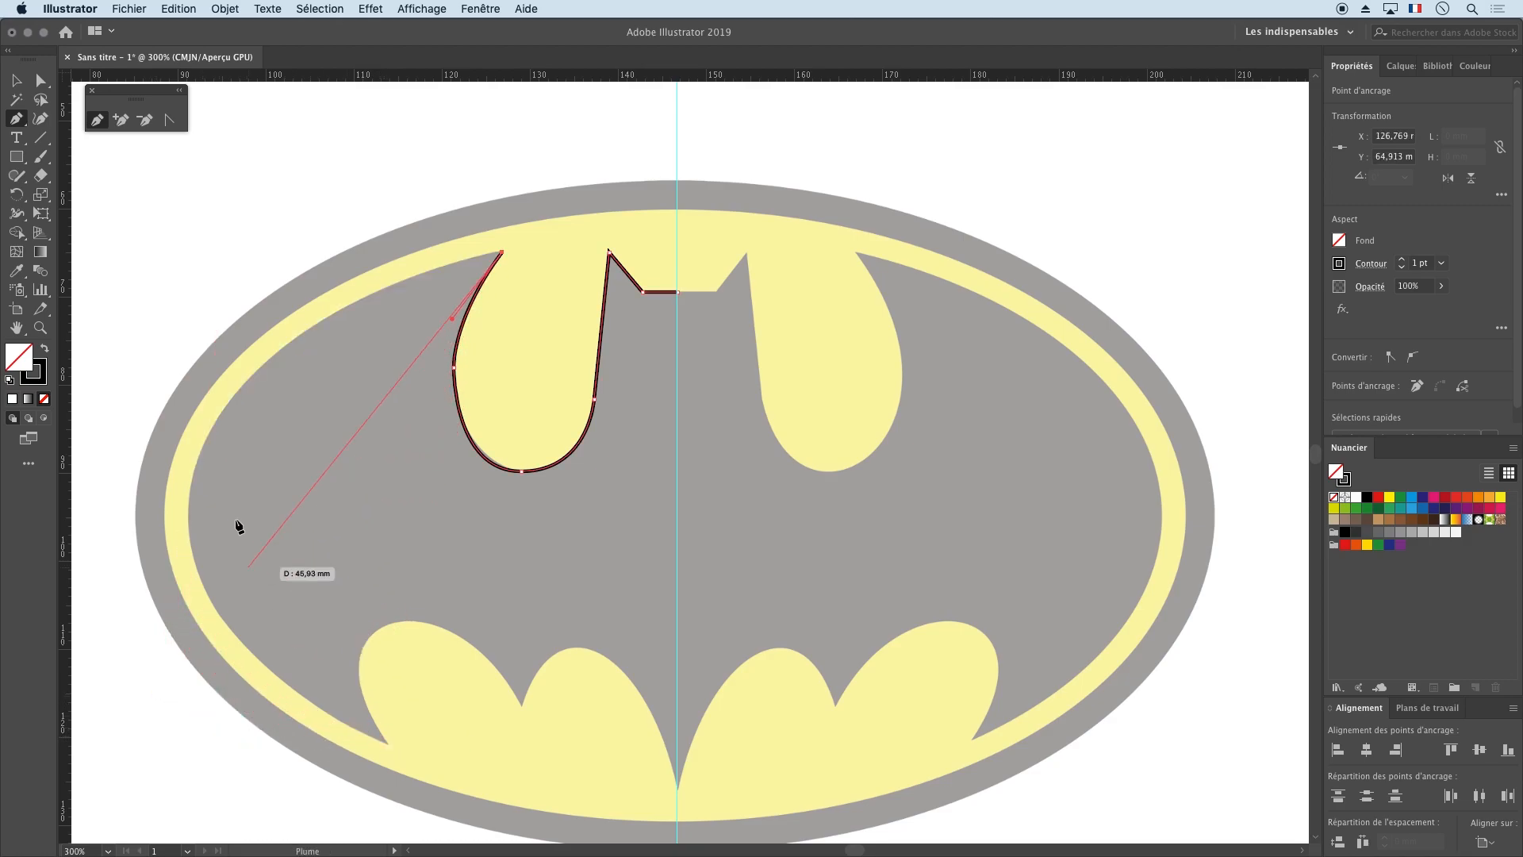
pyautogui.moveTo(193, 549); pyautogui.dragTo(222, 781)
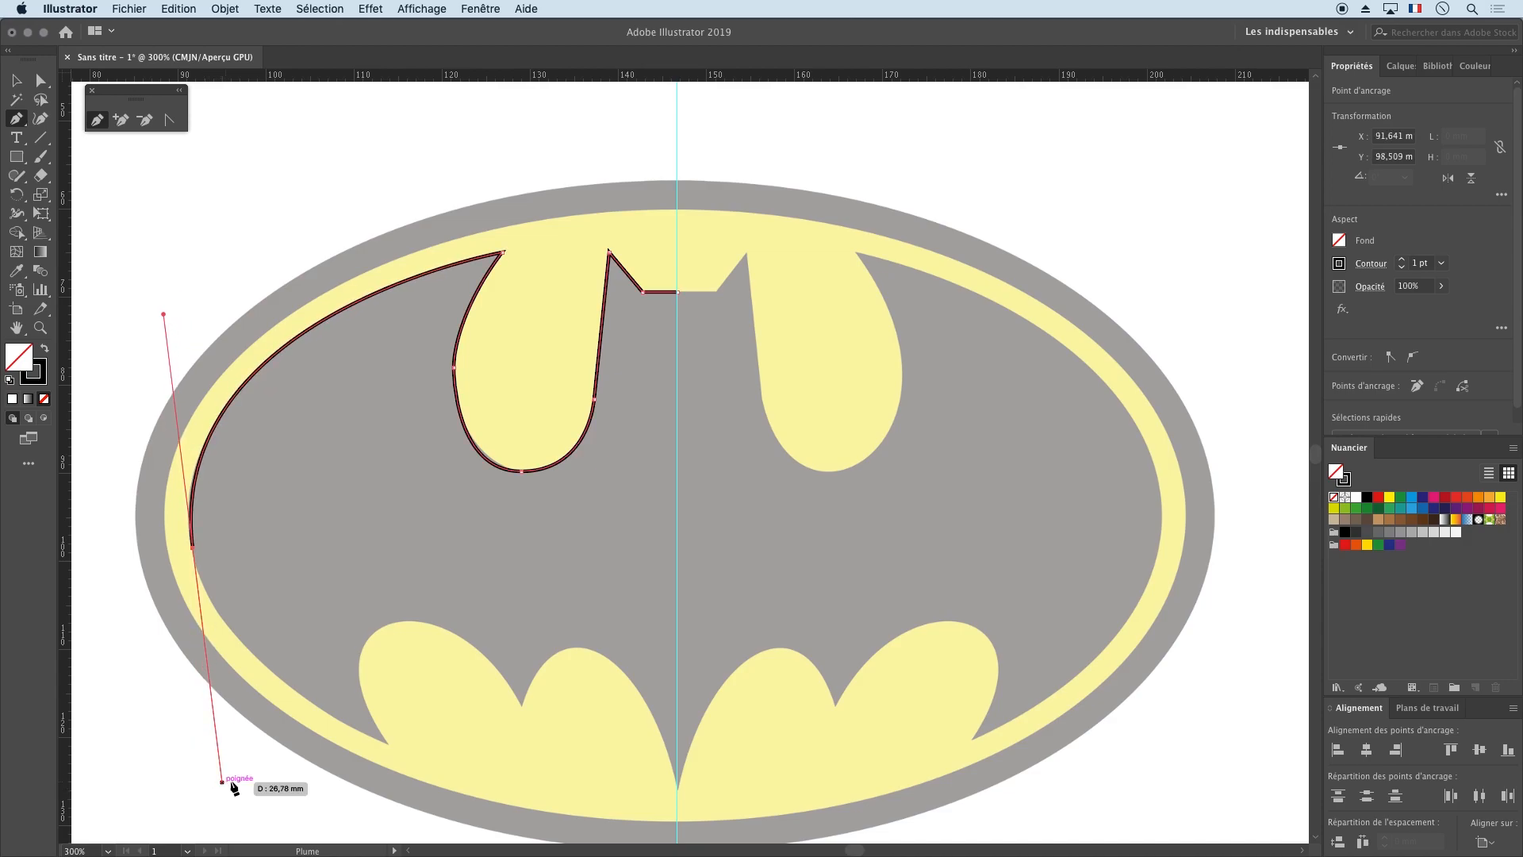
pyautogui.click(193, 548)
pyautogui.moveTo(387, 743); pyautogui.dragTo(558, 812)
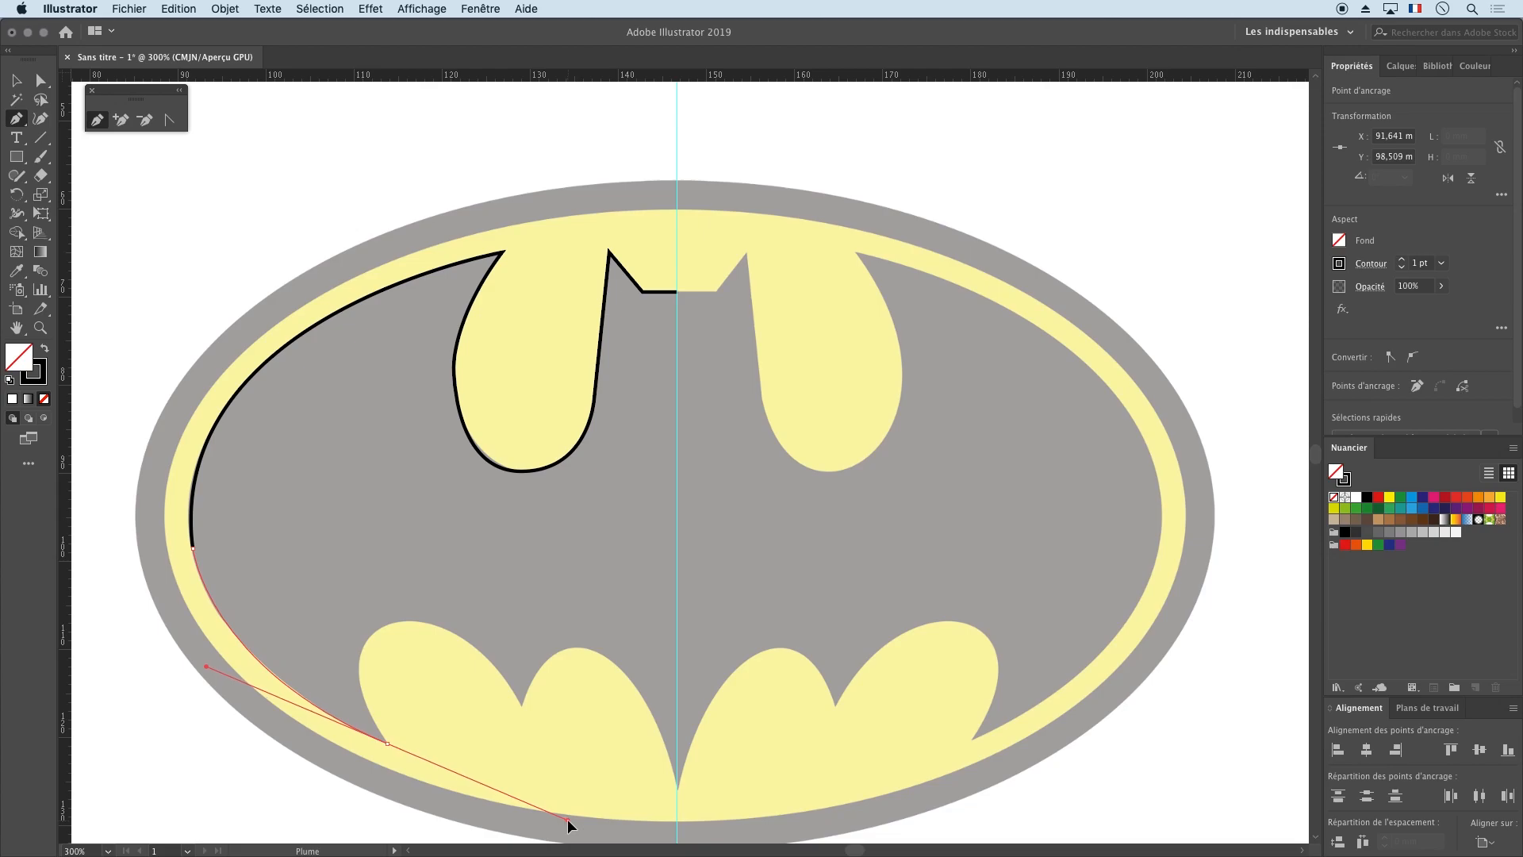
pyautogui.moveTo(568, 824); pyautogui.dragTo(568, 823)
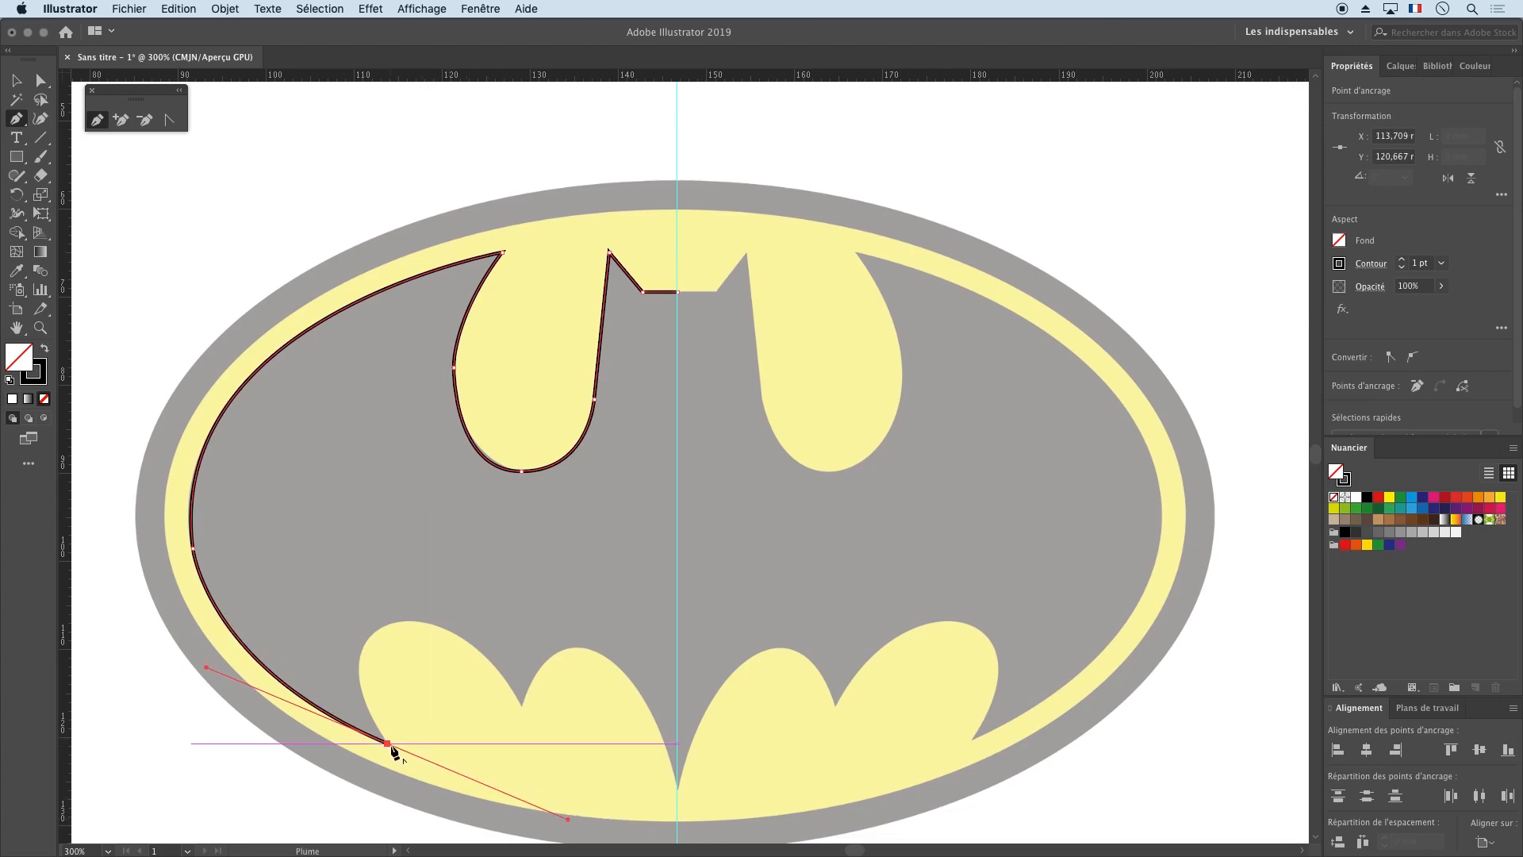
pyautogui.click(387, 744)
# Step: Continue the path with curves over the two lower scallops of the left wing, ending at the bat's bottom point on the centre guide
pyautogui.scroll(-5, 449, 704)
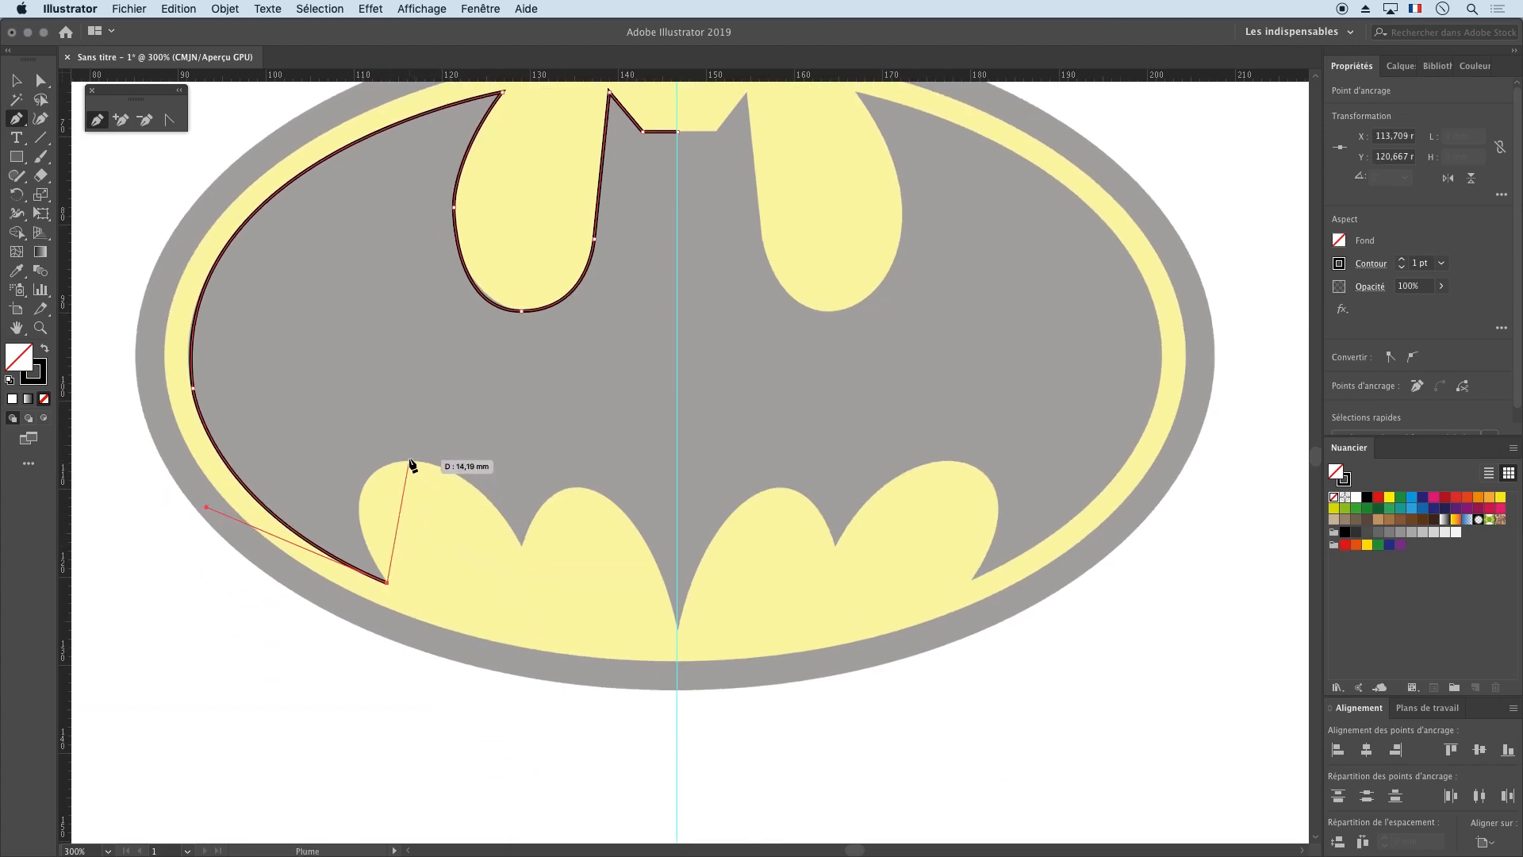
pyautogui.moveTo(397, 463); pyautogui.dragTo(484, 439)
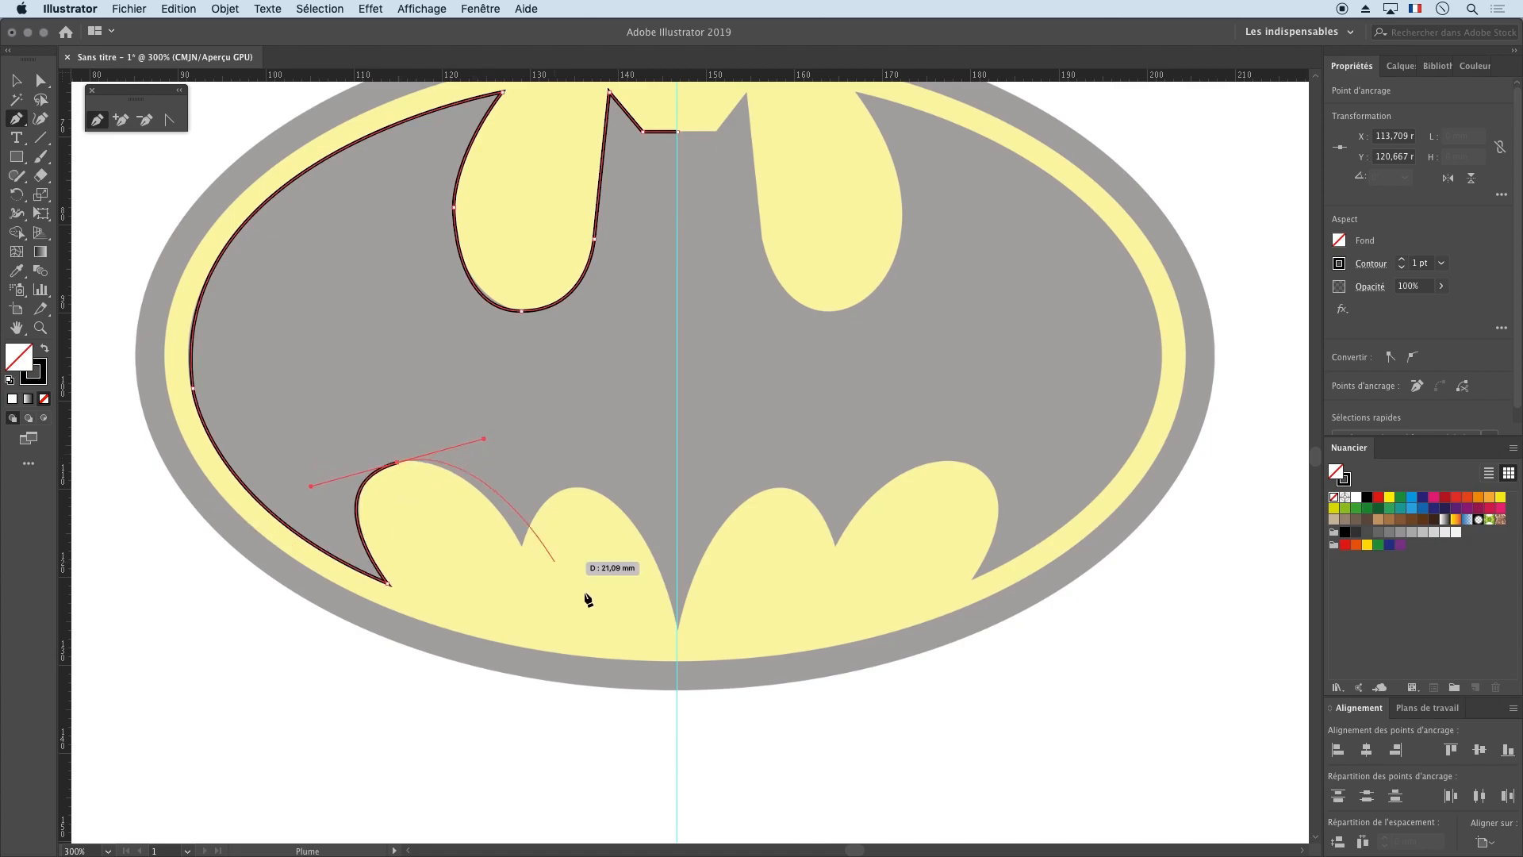
pyautogui.click(520, 543)
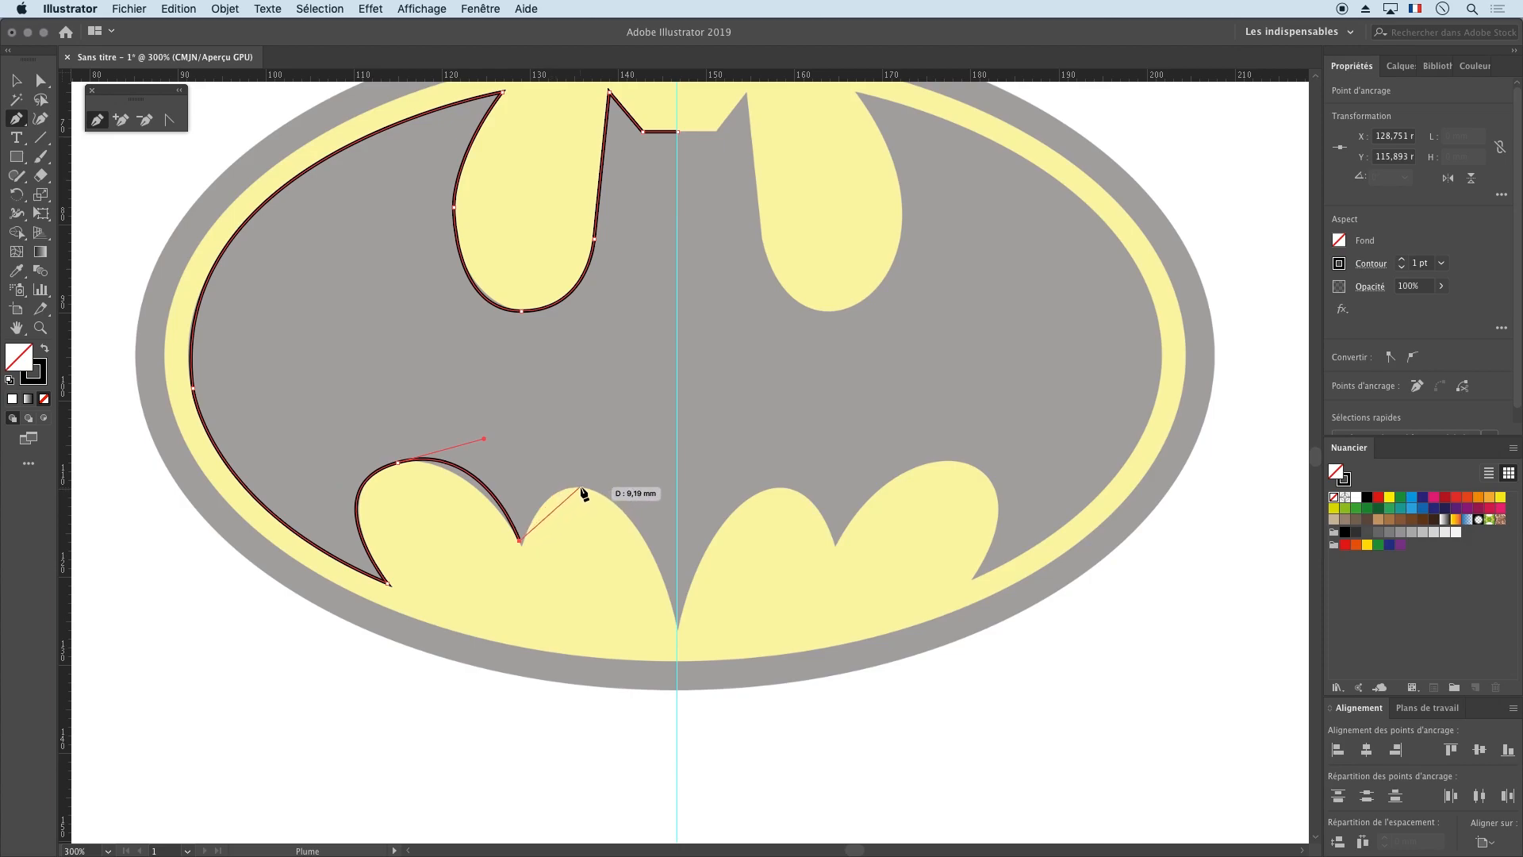
pyautogui.moveTo(580, 486); pyautogui.dragTo(614, 493)
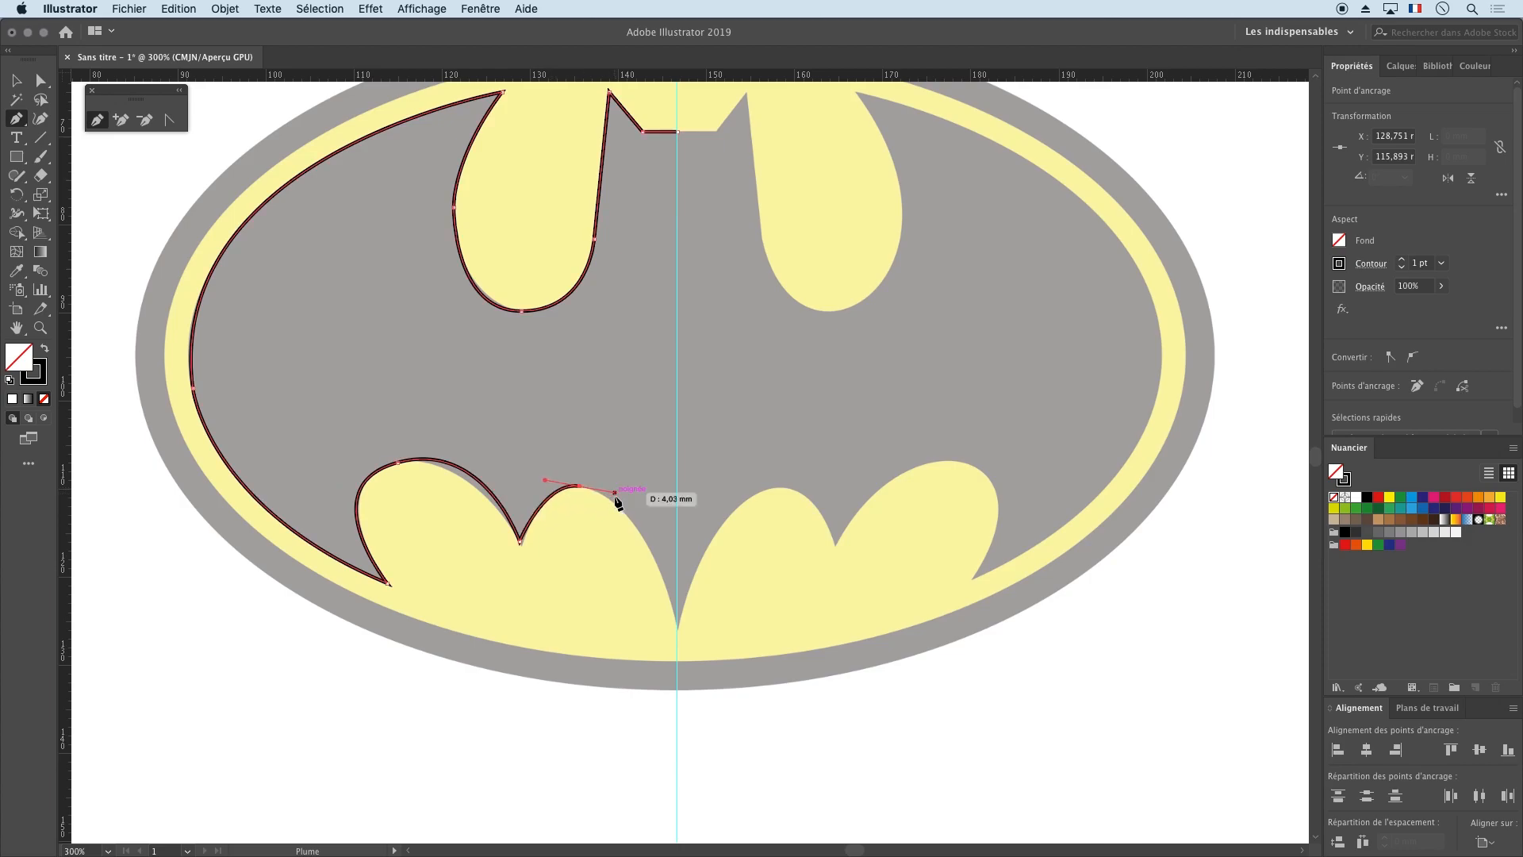
pyautogui.moveTo(677, 622); pyautogui.dragTo(673, 688)
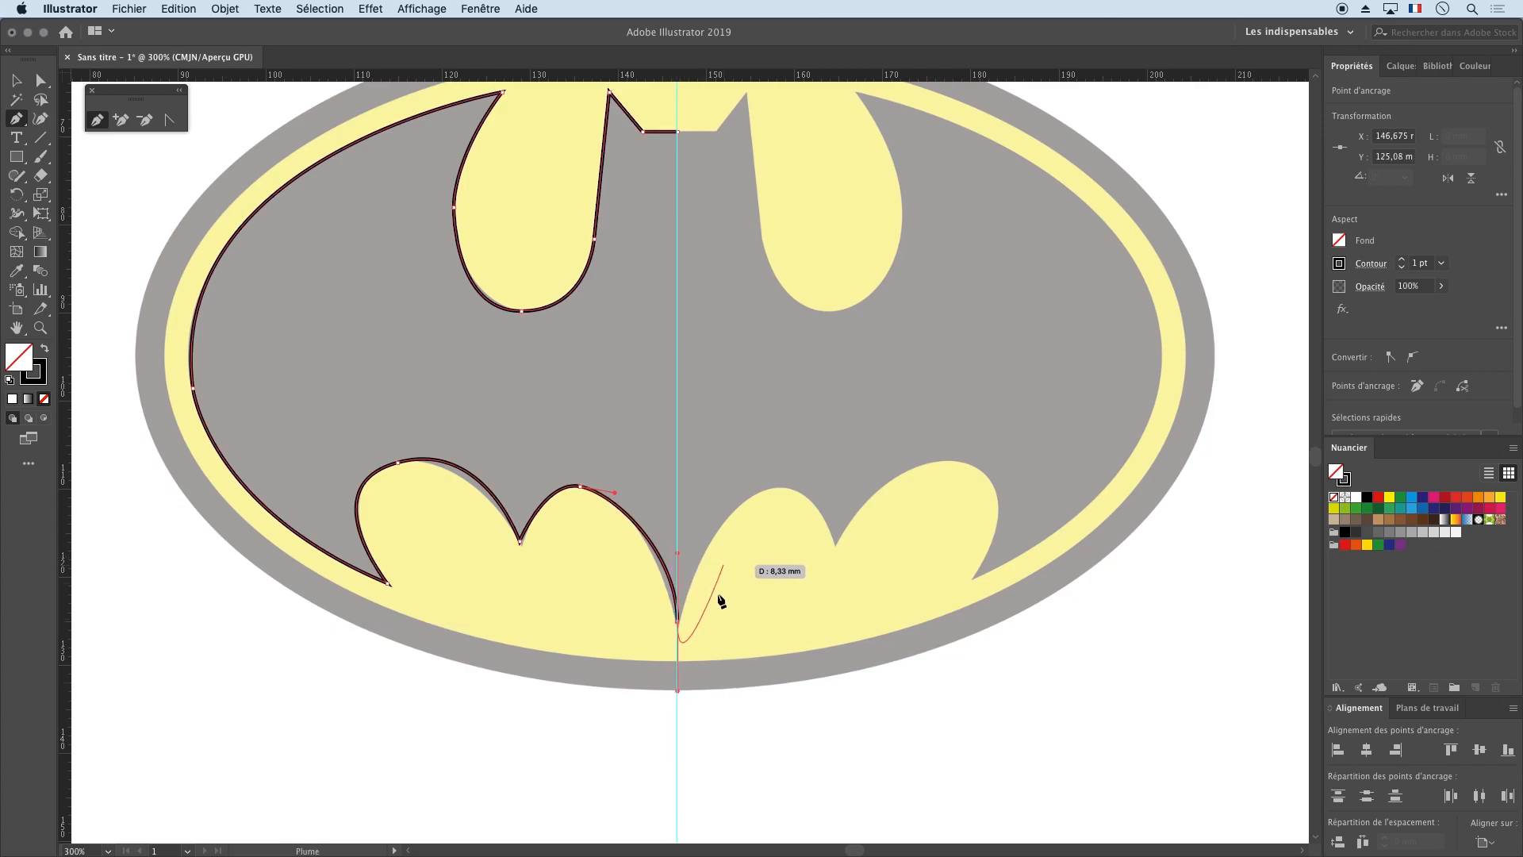
pyautogui.press('Escape')
# Step: Move the traced half outline down and left off the template, and place a duplicate beside it on the right
pyautogui.click(17, 81)
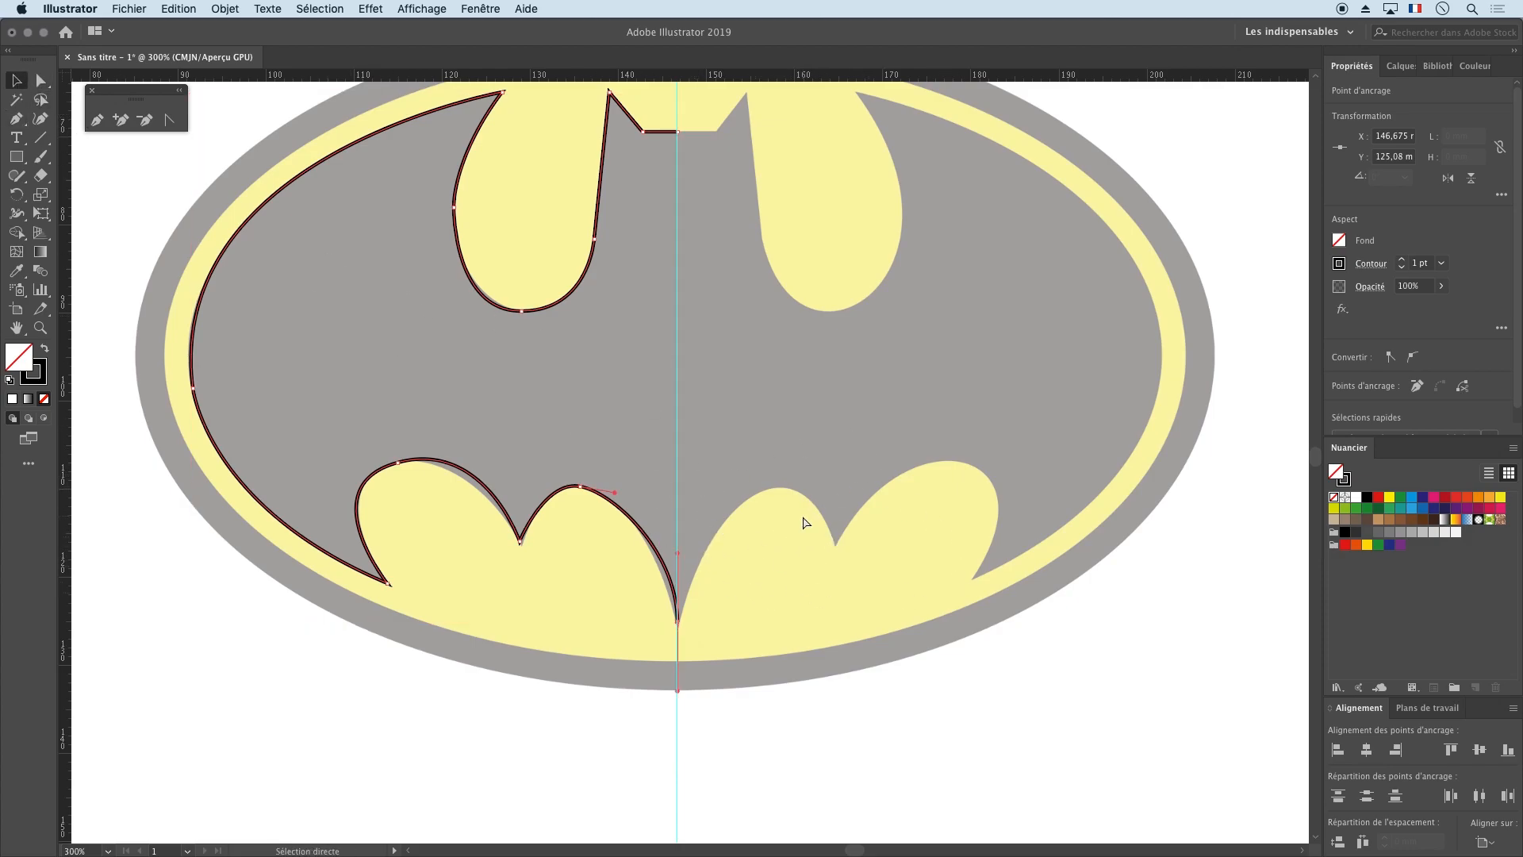
pyautogui.press('super+minus')
pyautogui.press('super+minus')
pyautogui.moveTo(711, 396); pyautogui.dragTo(589, 508)
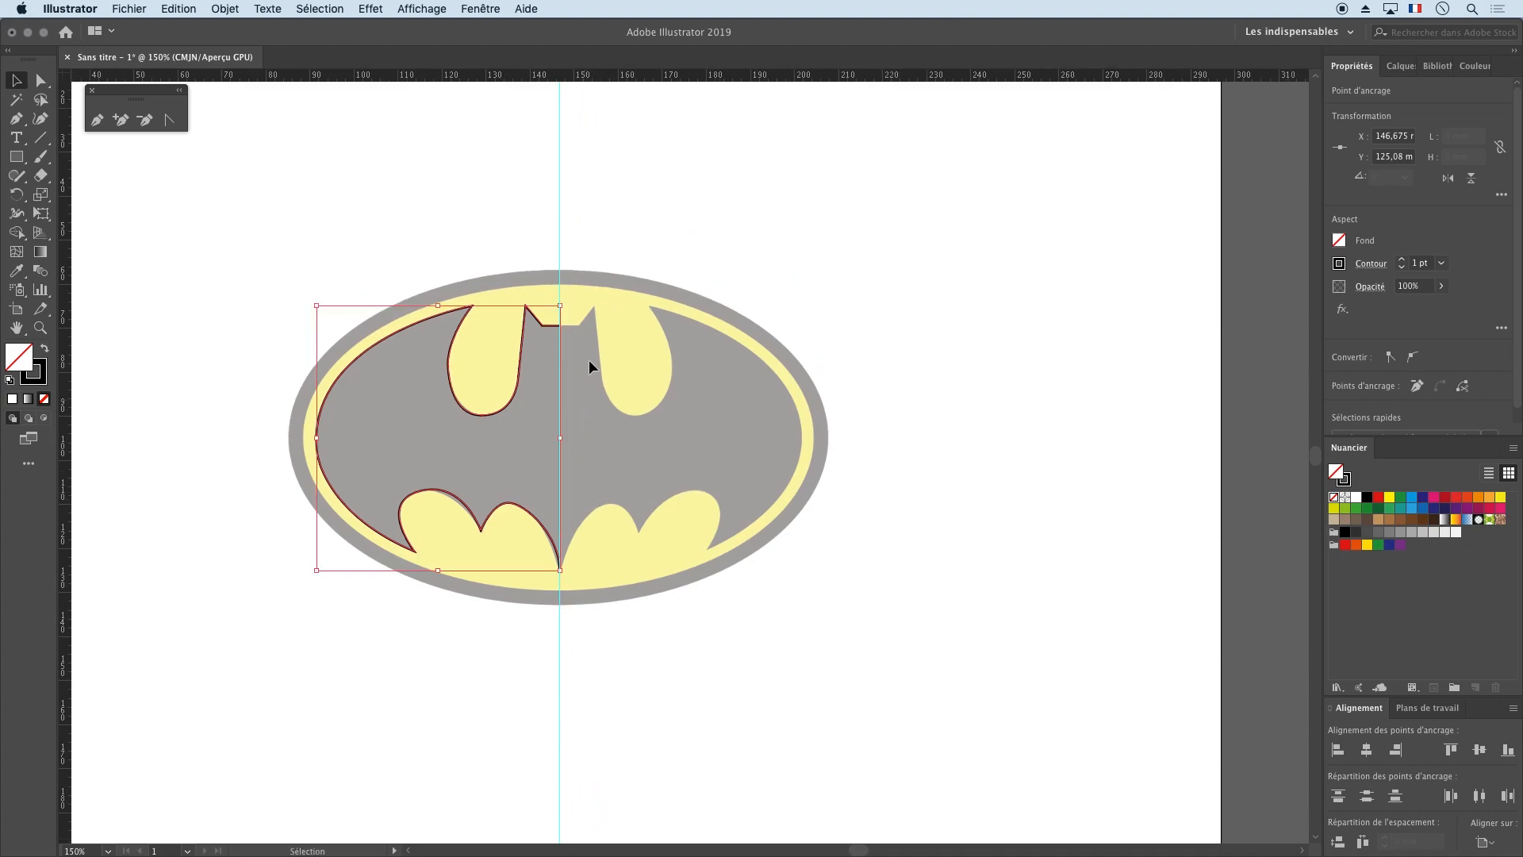
pyautogui.moveTo(479, 419); pyautogui.dragTo(615, 492)
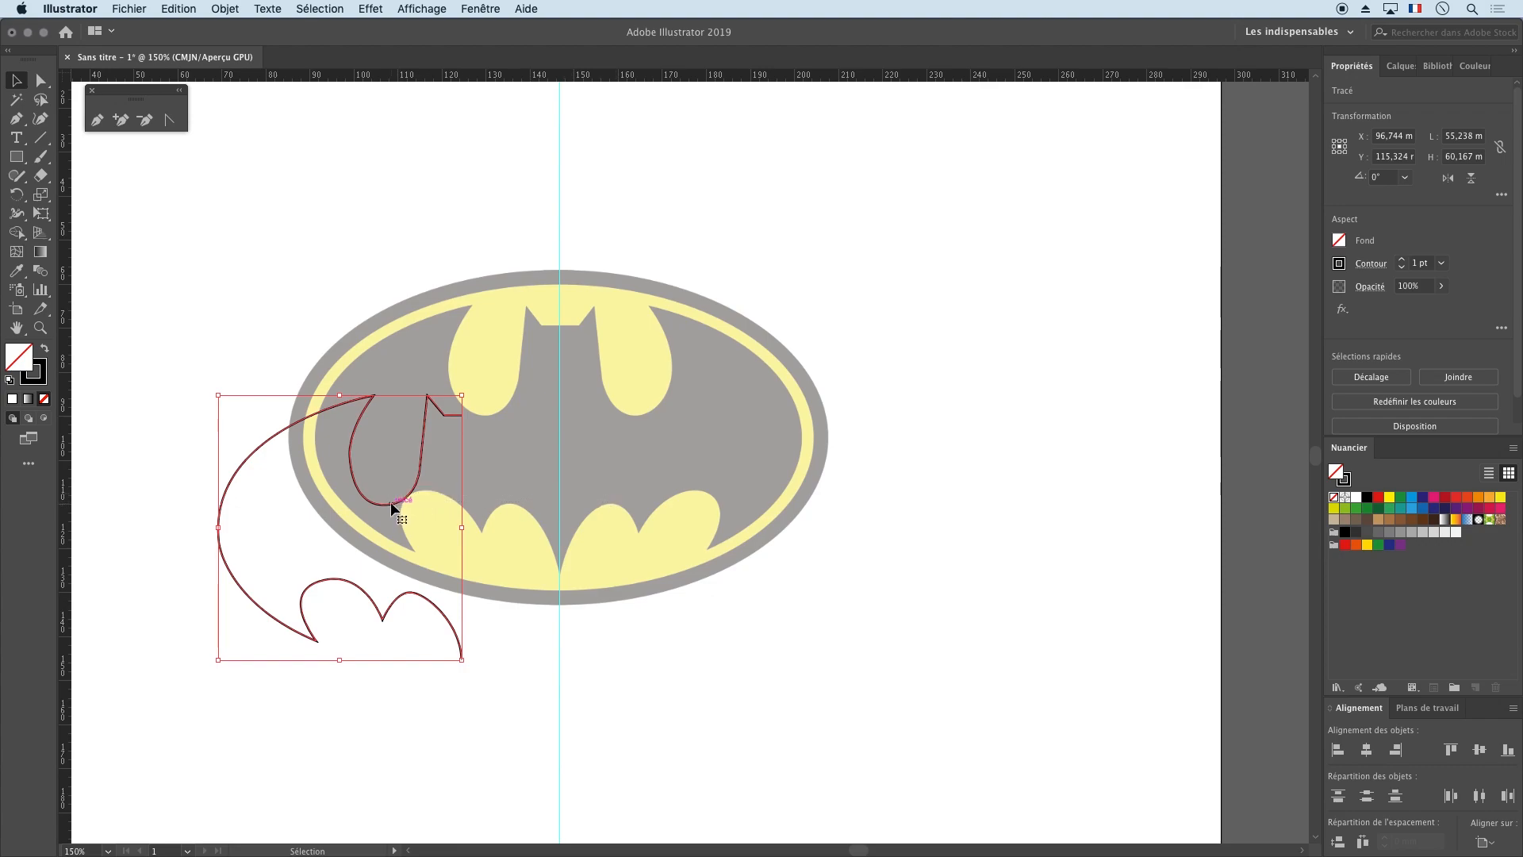
pyautogui.moveTo(390, 502); pyautogui.dragTo(725, 517)
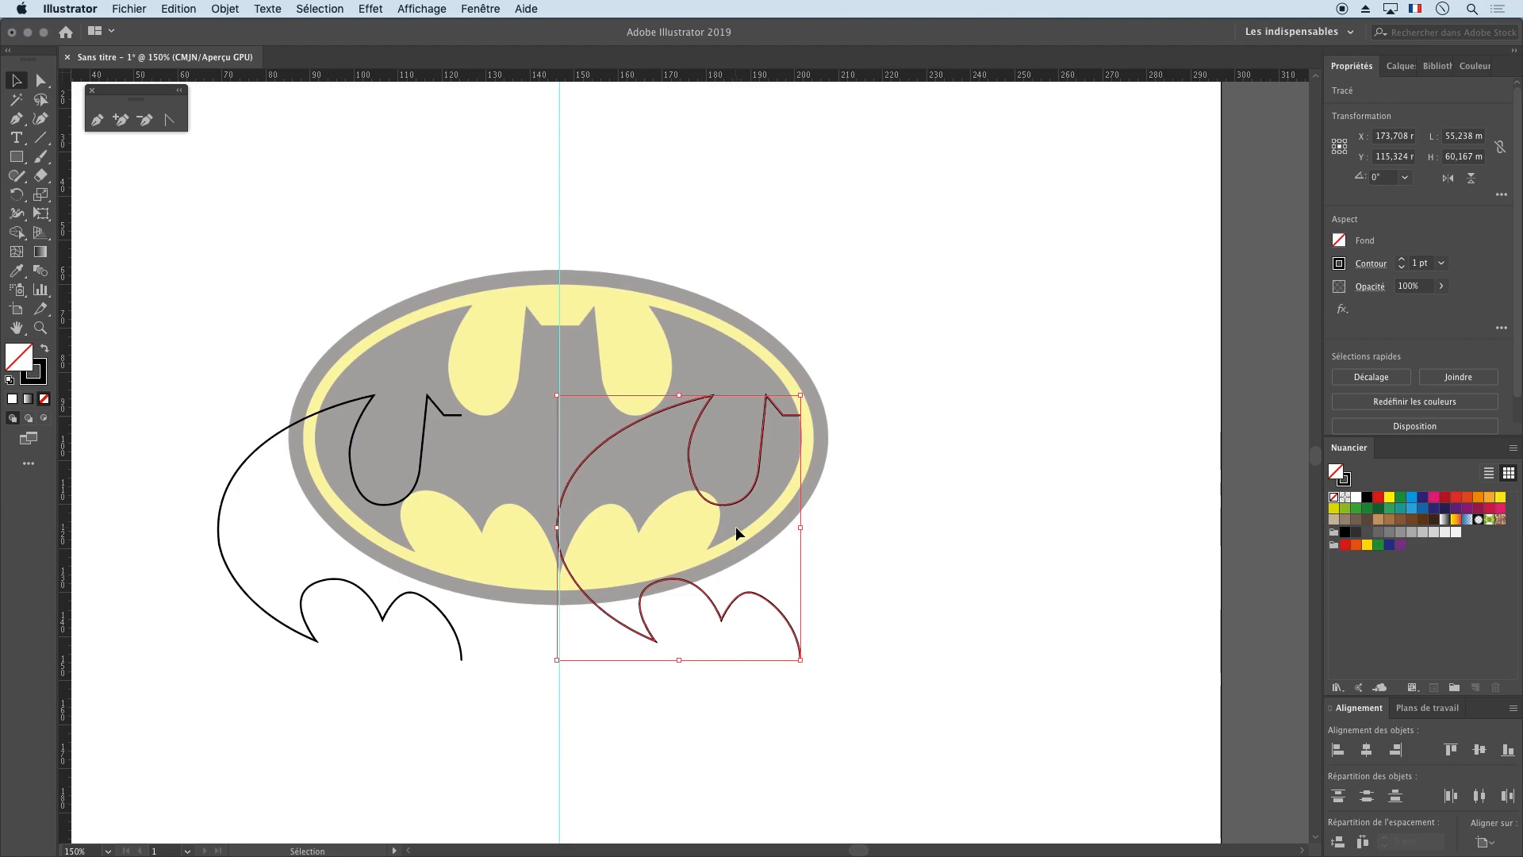
# Step: Reflect the duplicate horizontally with the Mirror tool and snap its centre endpoint onto the original half's endpoint
pyautogui.press('o')
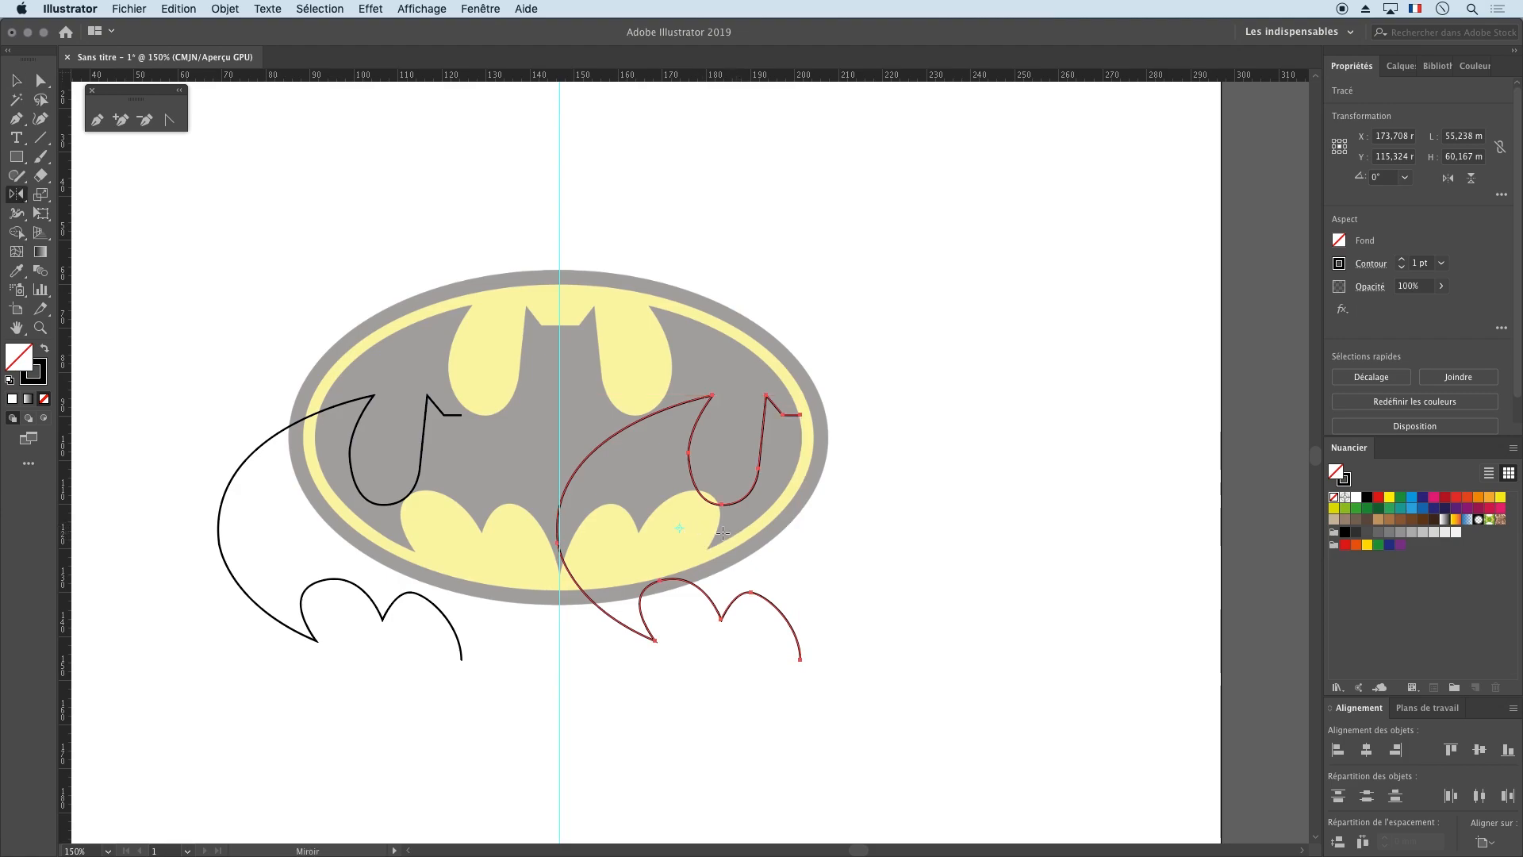
pyautogui.moveTo(722, 532); pyautogui.dragTo(541, 537)
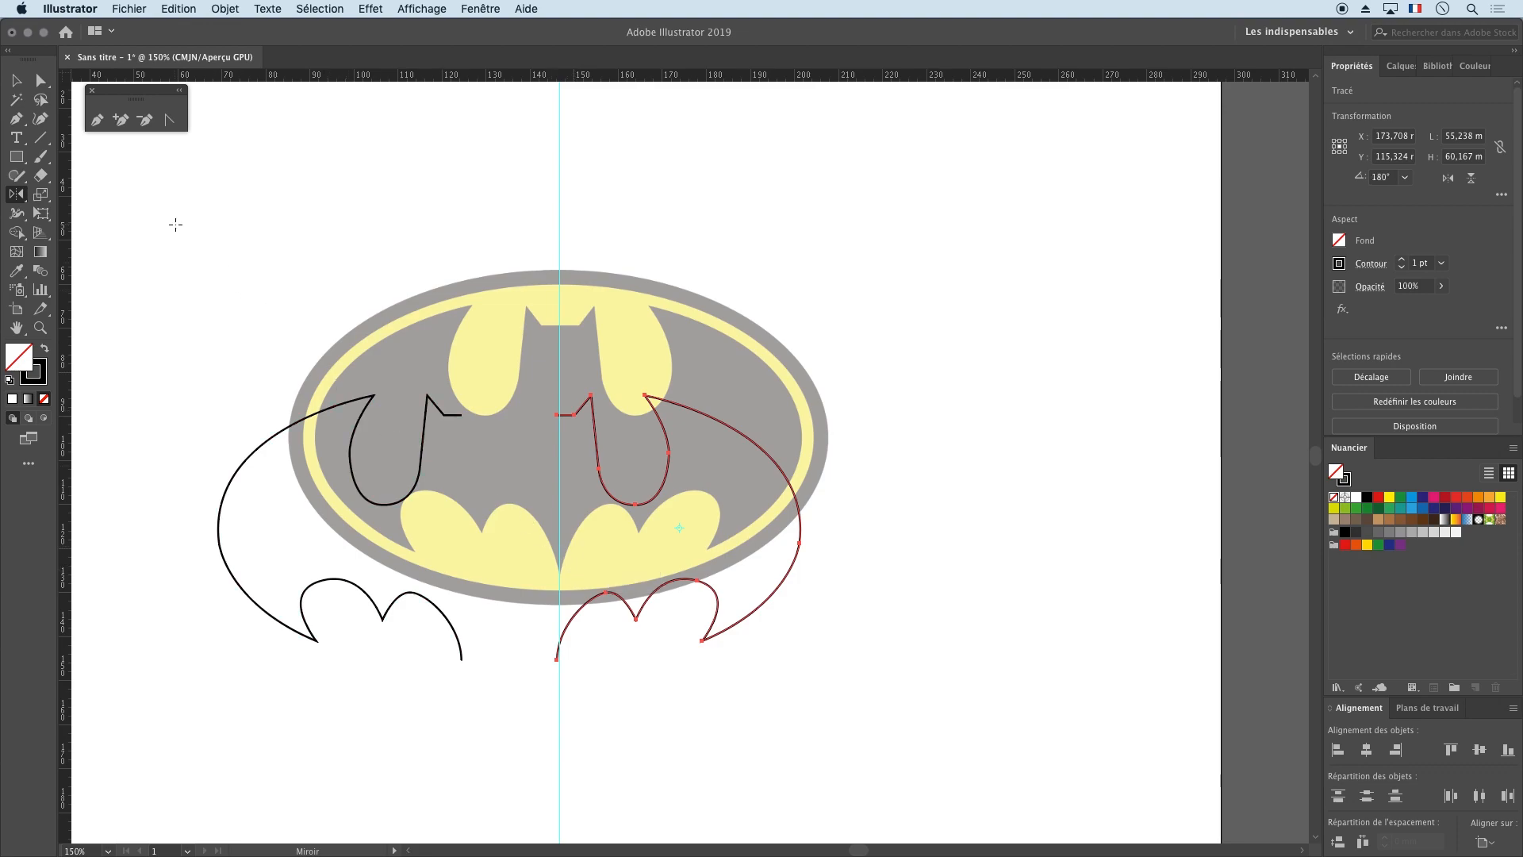
pyautogui.press('a')
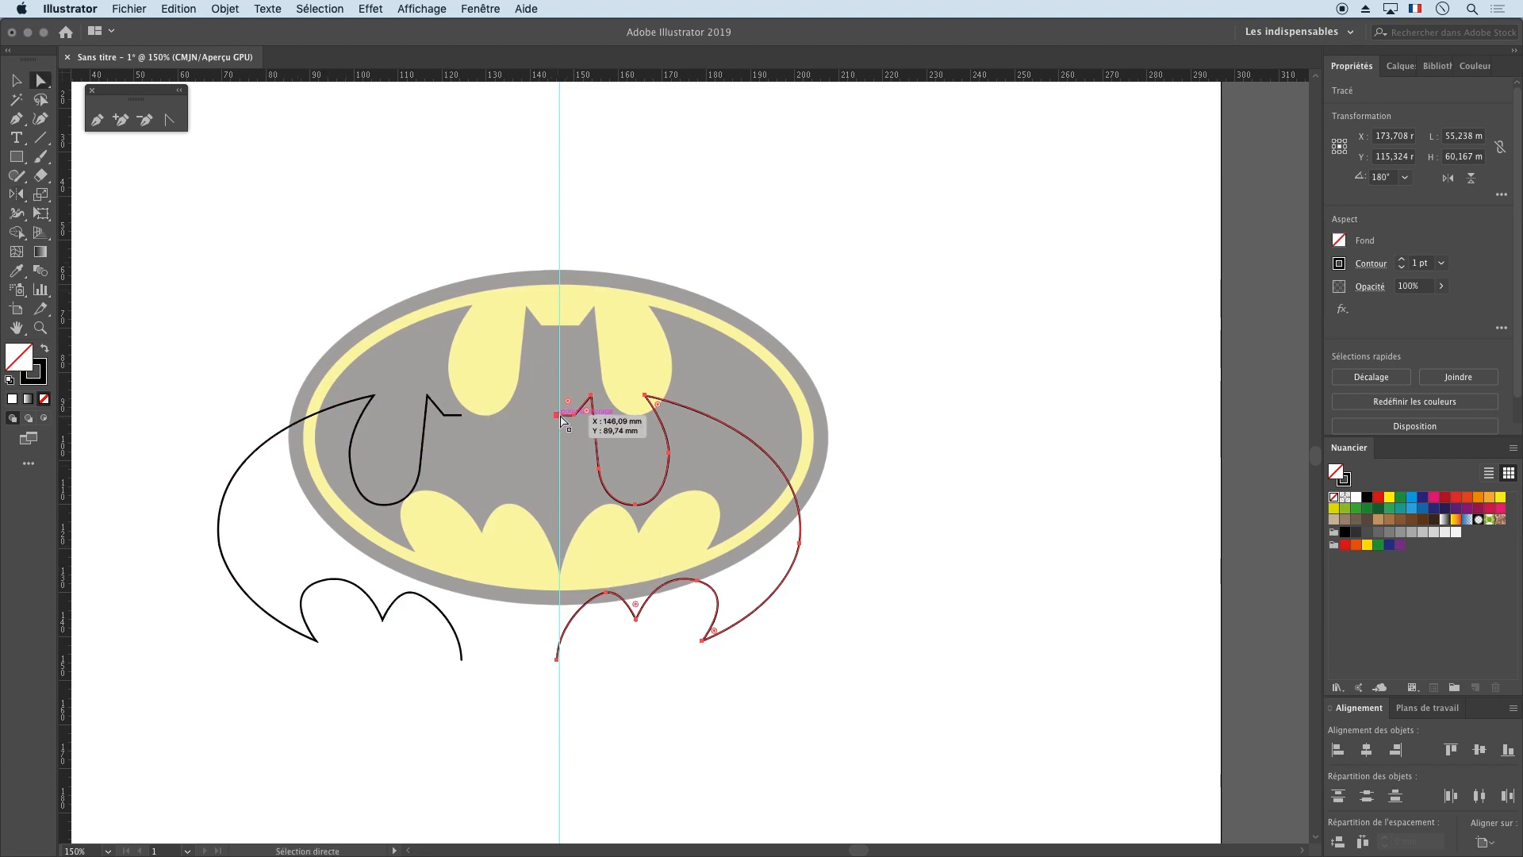
pyautogui.moveTo(558, 417); pyautogui.dragTo(468, 425)
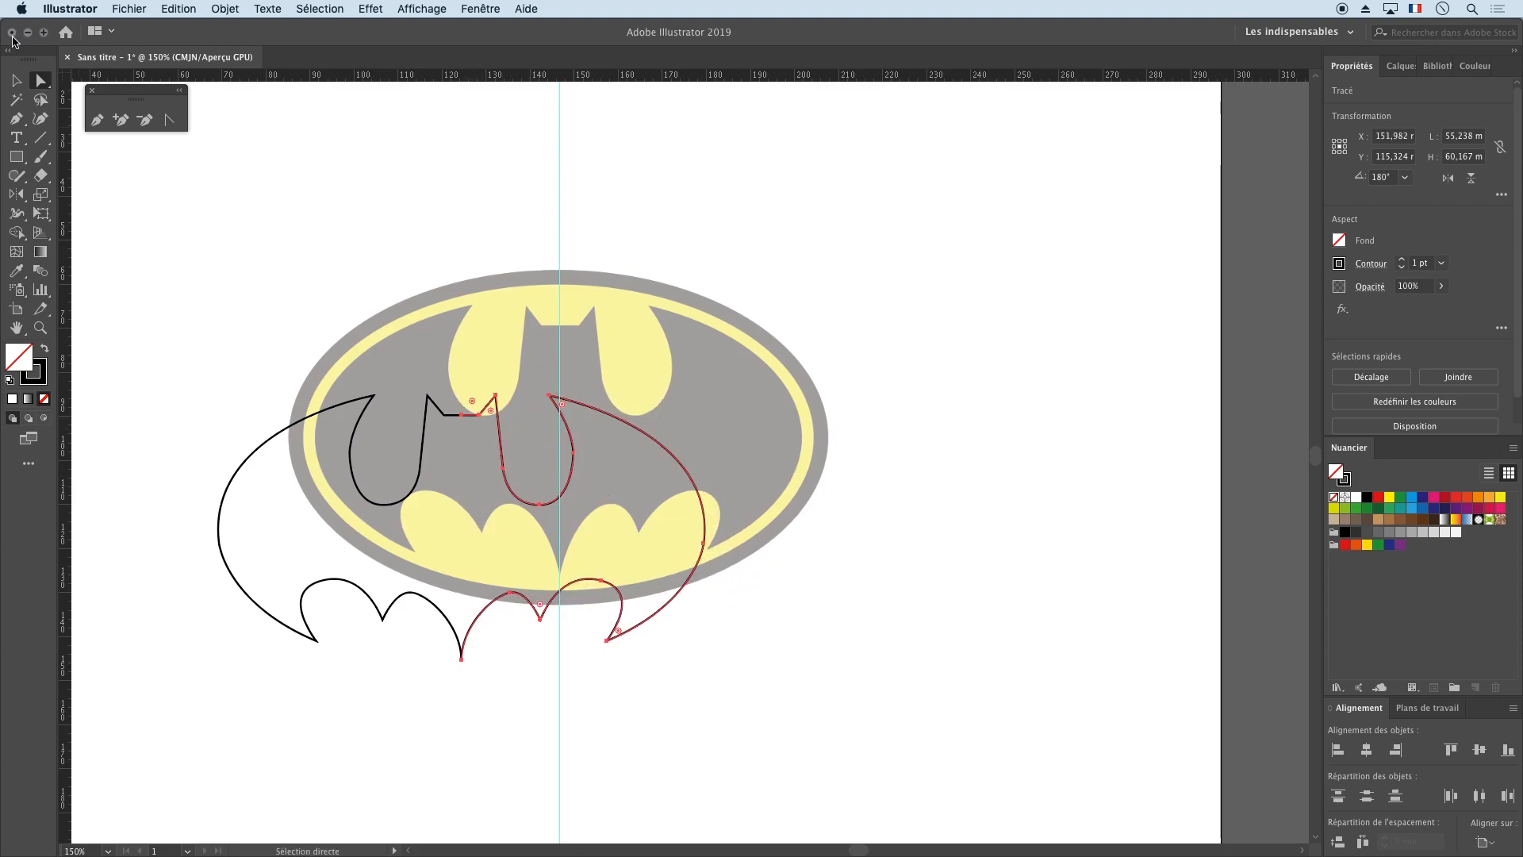
# Step: Select both half outlines and swap their fill and stroke so they have a black fill and no stroke
pyautogui.click(16, 81)
pyautogui.keyDown('shift'); pyautogui.click(359, 420); pyautogui.keyUp('shift')
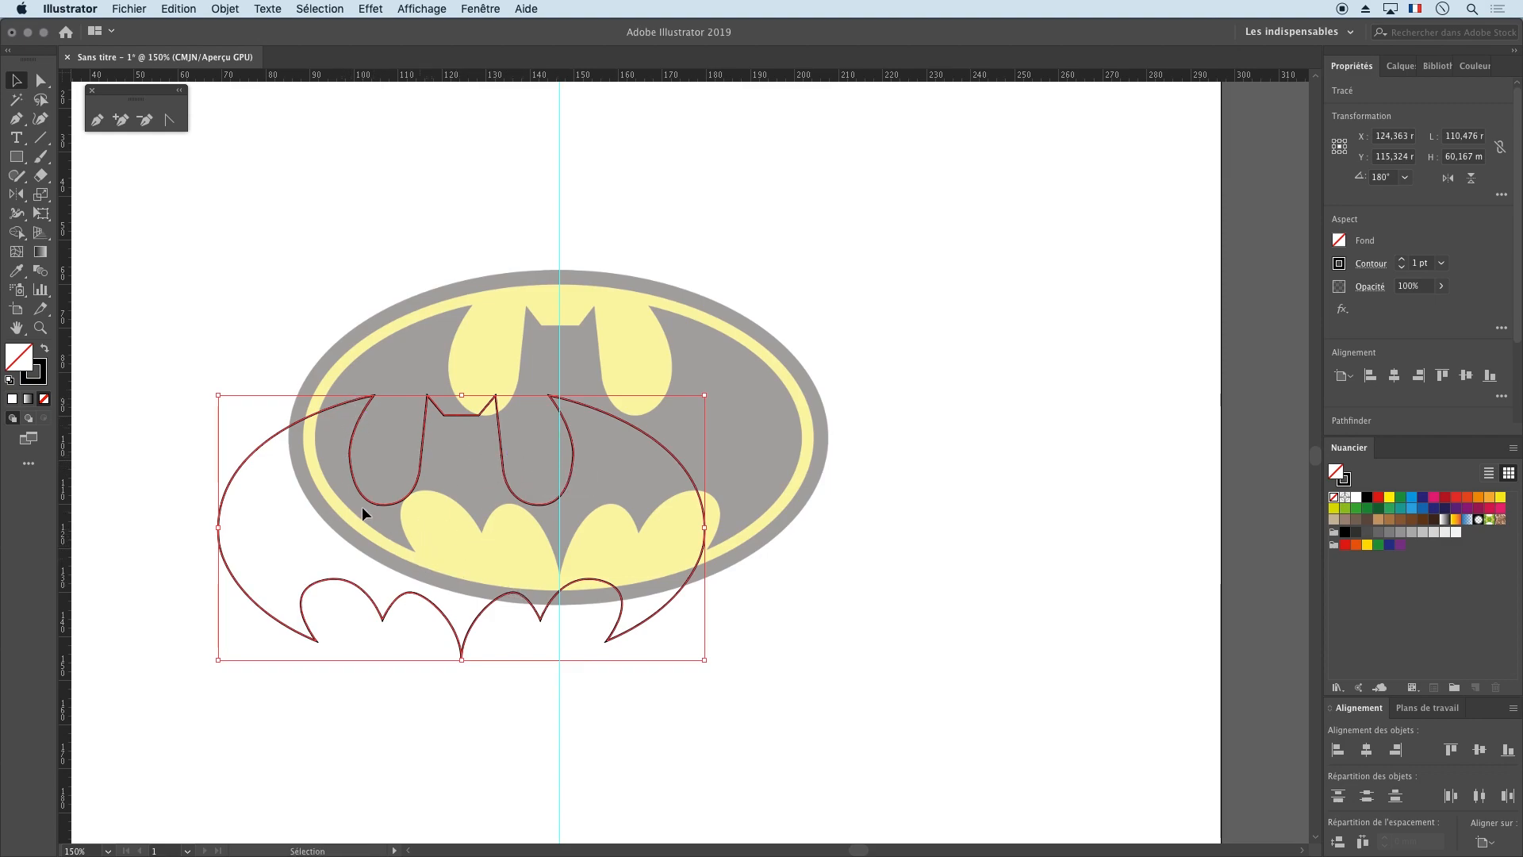
pyautogui.click(44, 357)
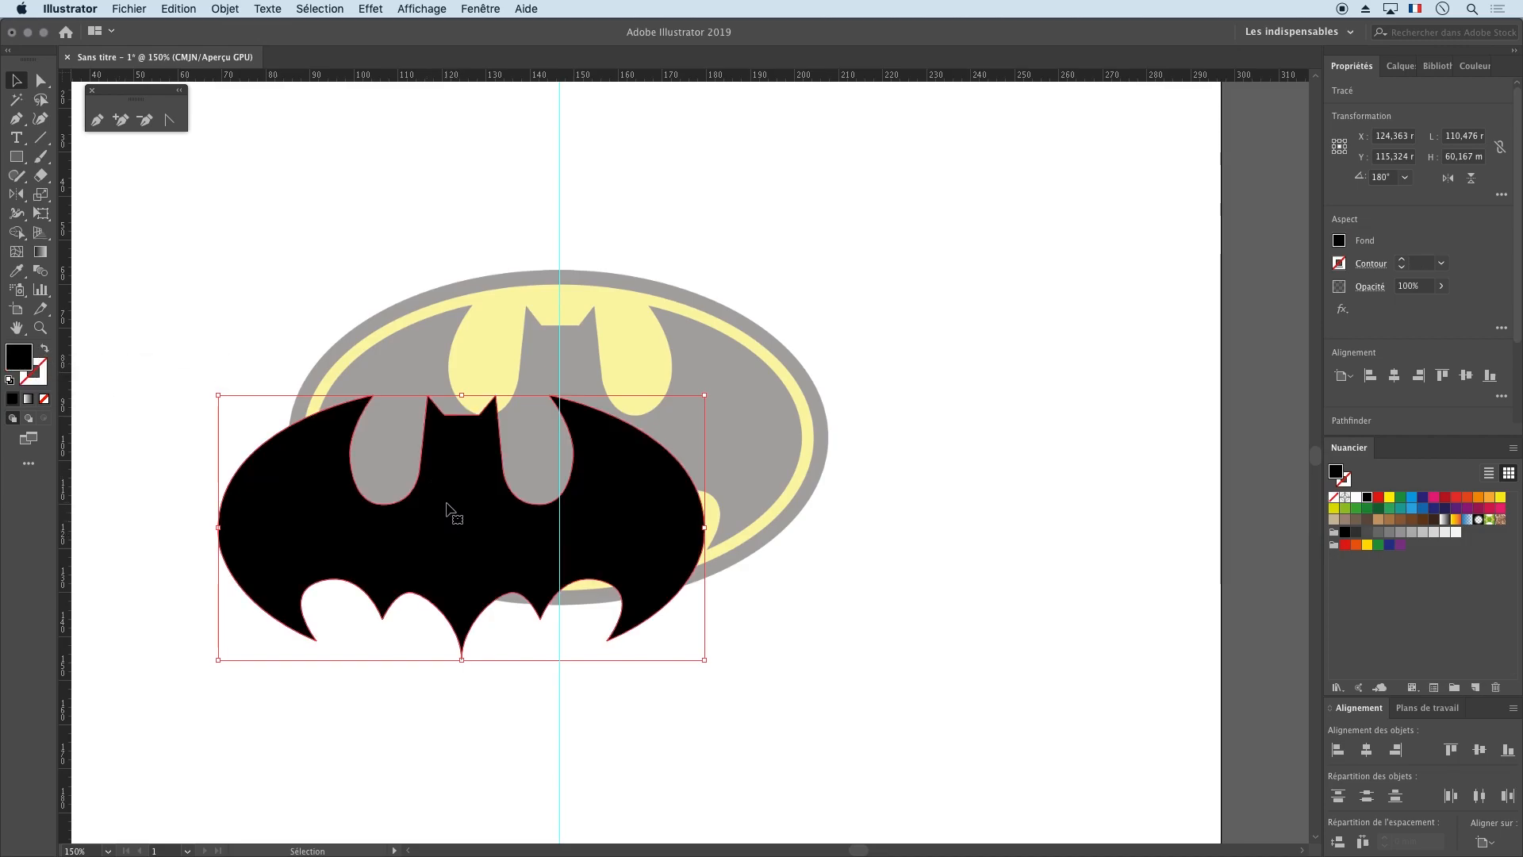
# Step: Toggle the active colour attribute repeatedly between fill and stroke for the selected bat halves
pyautogui.press('x')
pyautogui.press('x')
pyautogui.press('x')
pyautogui.press('x')
pyautogui.press('x')
pyautogui.press('x')
pyautogui.press('x')
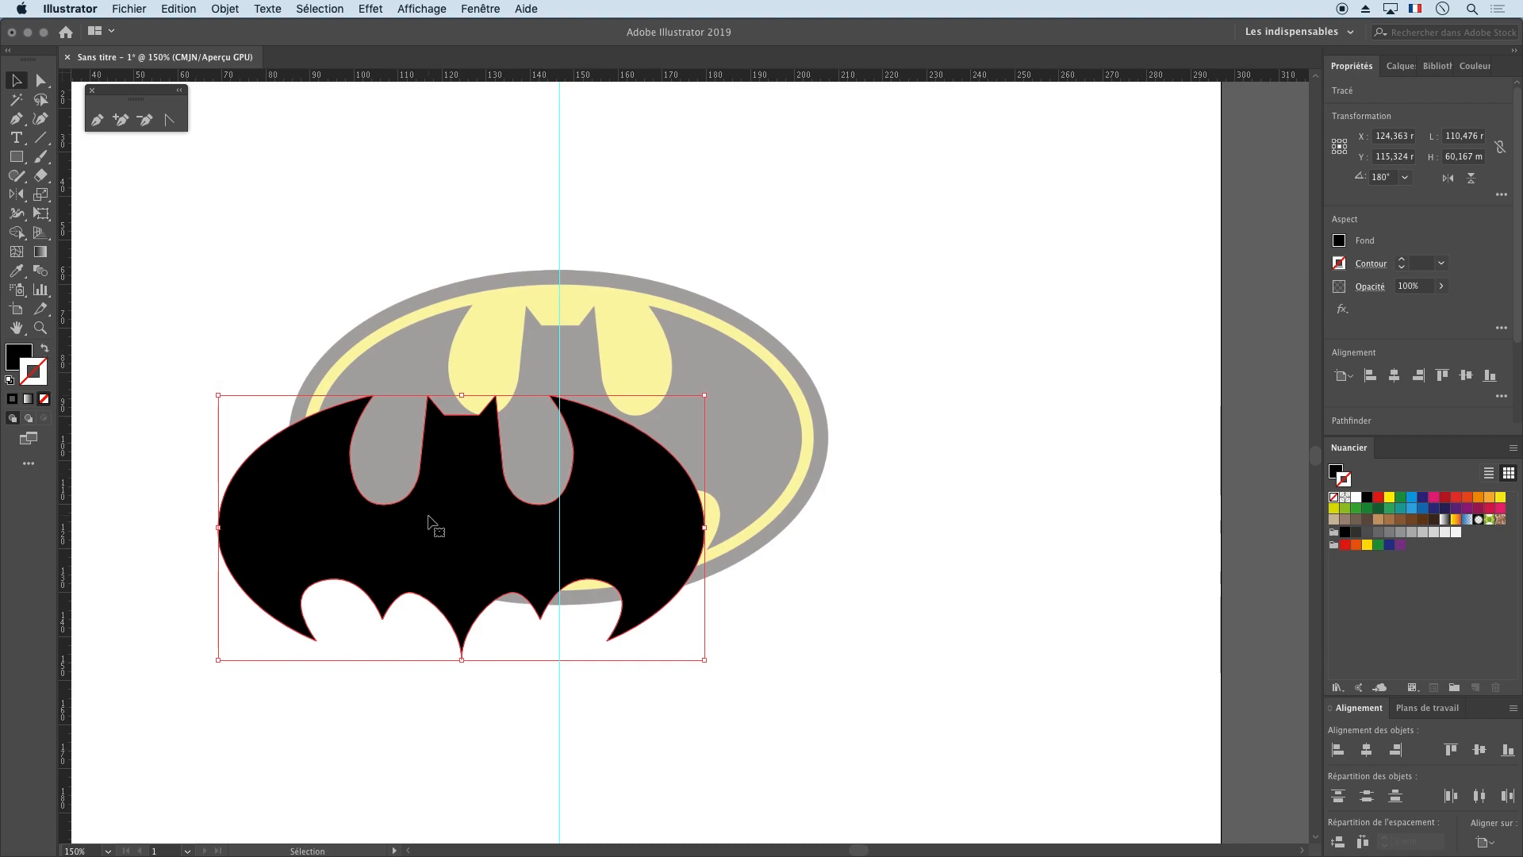
# Step: Pull the left and right bat halves apart as separate shapes, and undo the moves
pyautogui.keyDown('shift'); pyautogui.click(514, 536); pyautogui.keyUp('shift')
pyautogui.moveTo(444, 530); pyautogui.dragTo(706, 323)
pyautogui.moveTo(622, 516); pyautogui.dragTo(1035, 496)
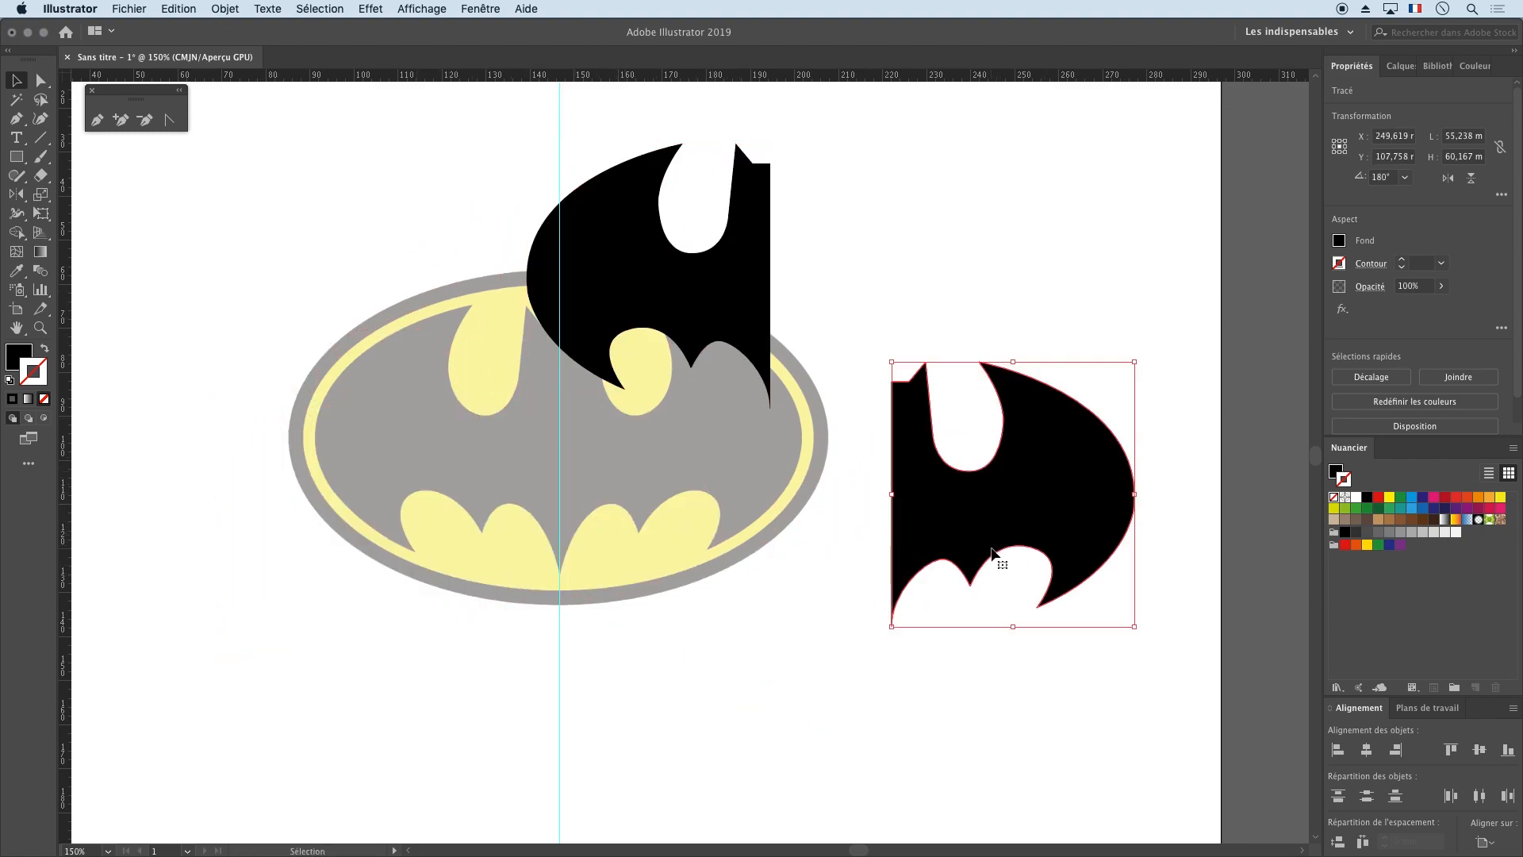
pyautogui.press('super+z')
pyautogui.press('super+z')
pyautogui.press('super+z')
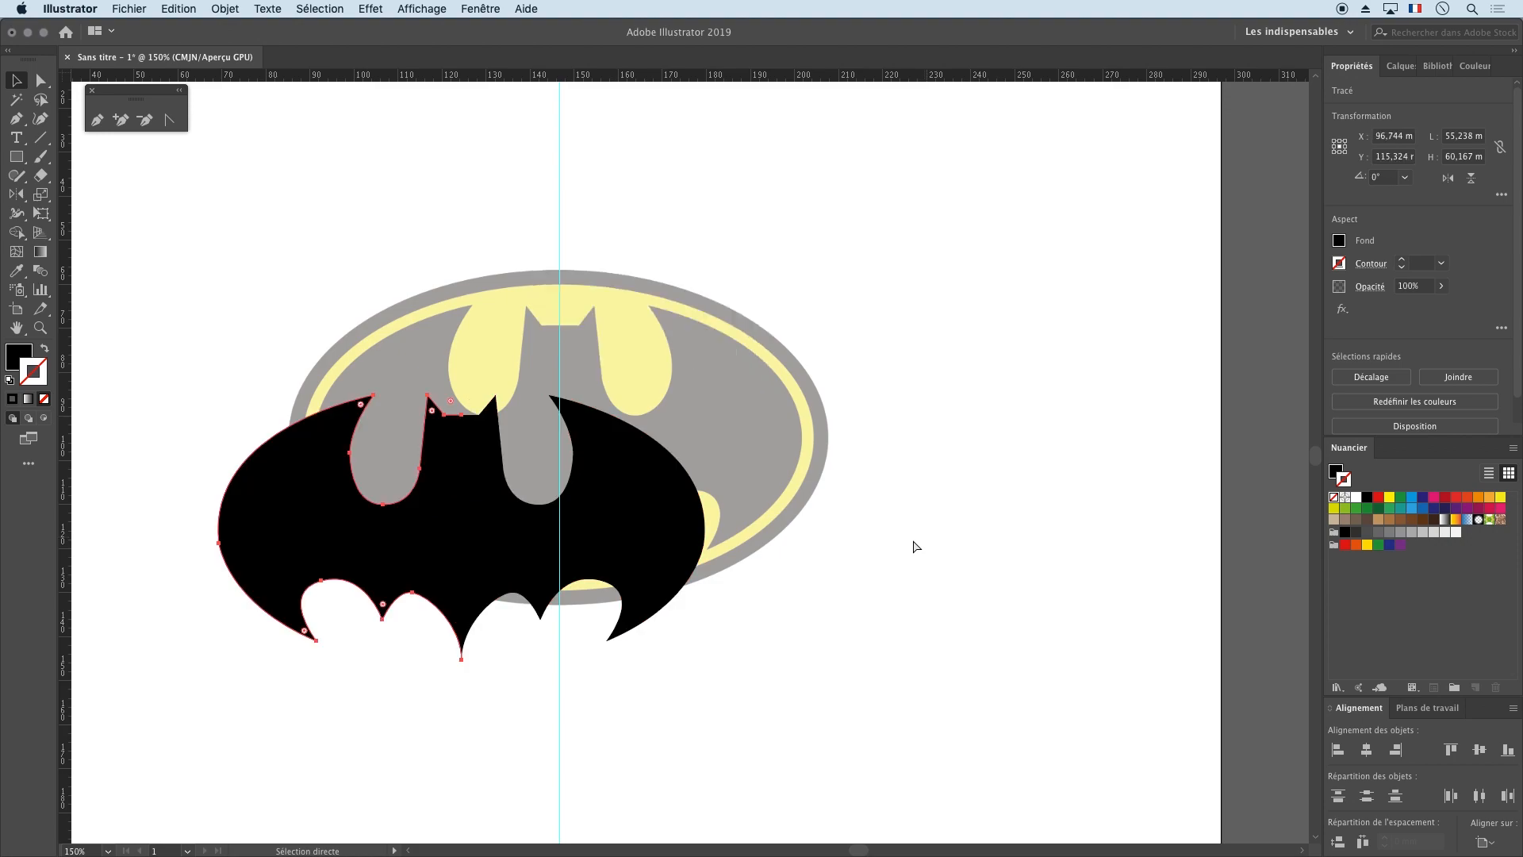
# Step: Group the two bat halves and move the group over the logo template
pyautogui.keyDown('shift'); pyautogui.click(619, 553); pyautogui.keyUp('shift')
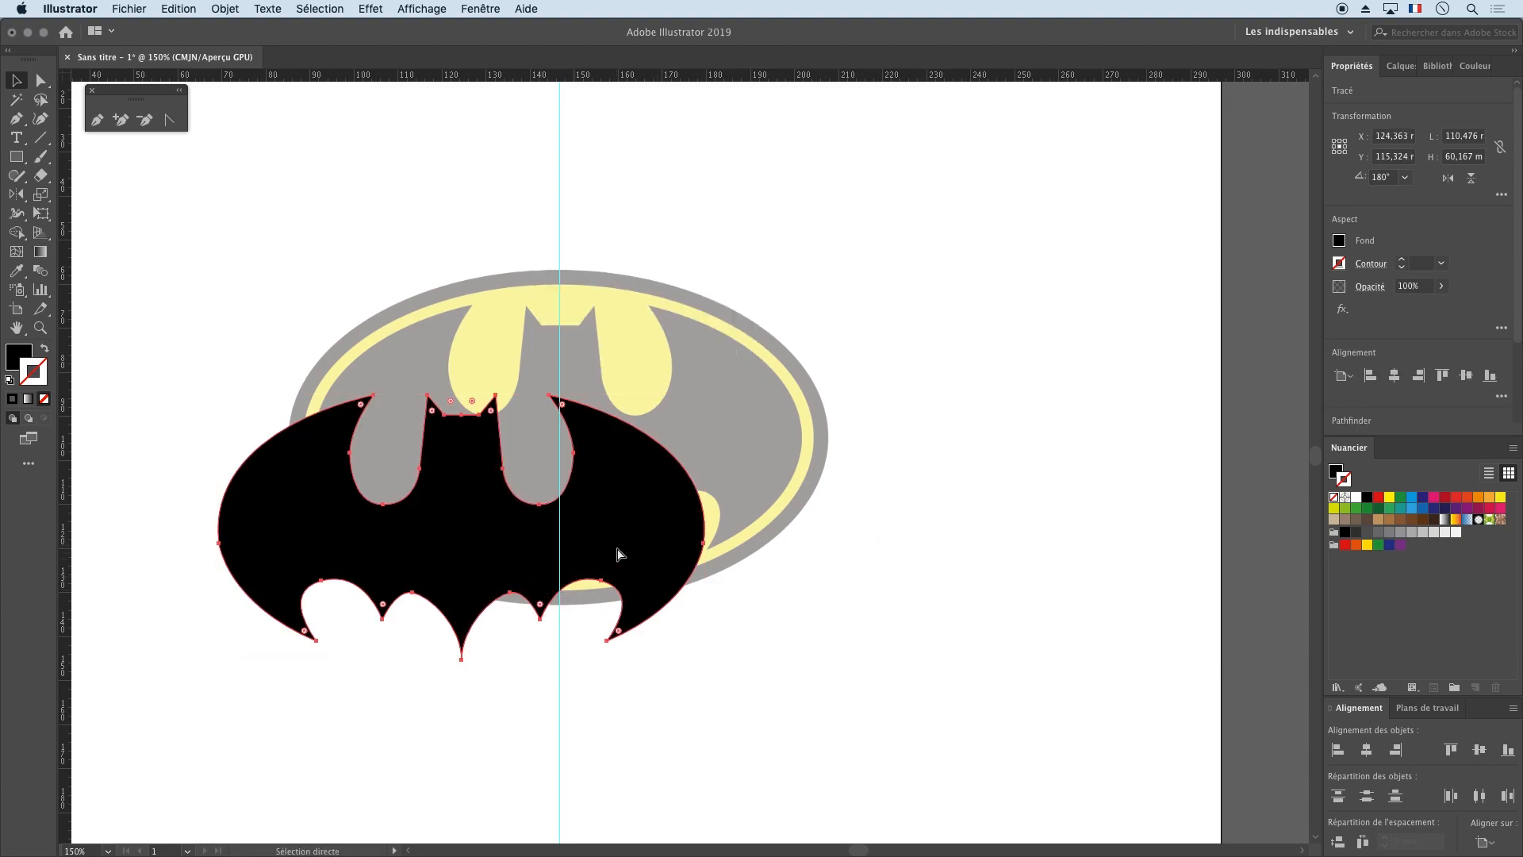
pyautogui.press('super+g')
pyautogui.moveTo(629, 528); pyautogui.dragTo(804, 422)
# Step: Try pulling the two halves apart inside the bat group's isolation mode, and undo the moves
pyautogui.doubleClick(736, 420)
pyautogui.click(723, 435)
pyautogui.doubleClick(819, 687)
pyautogui.press('super+z')
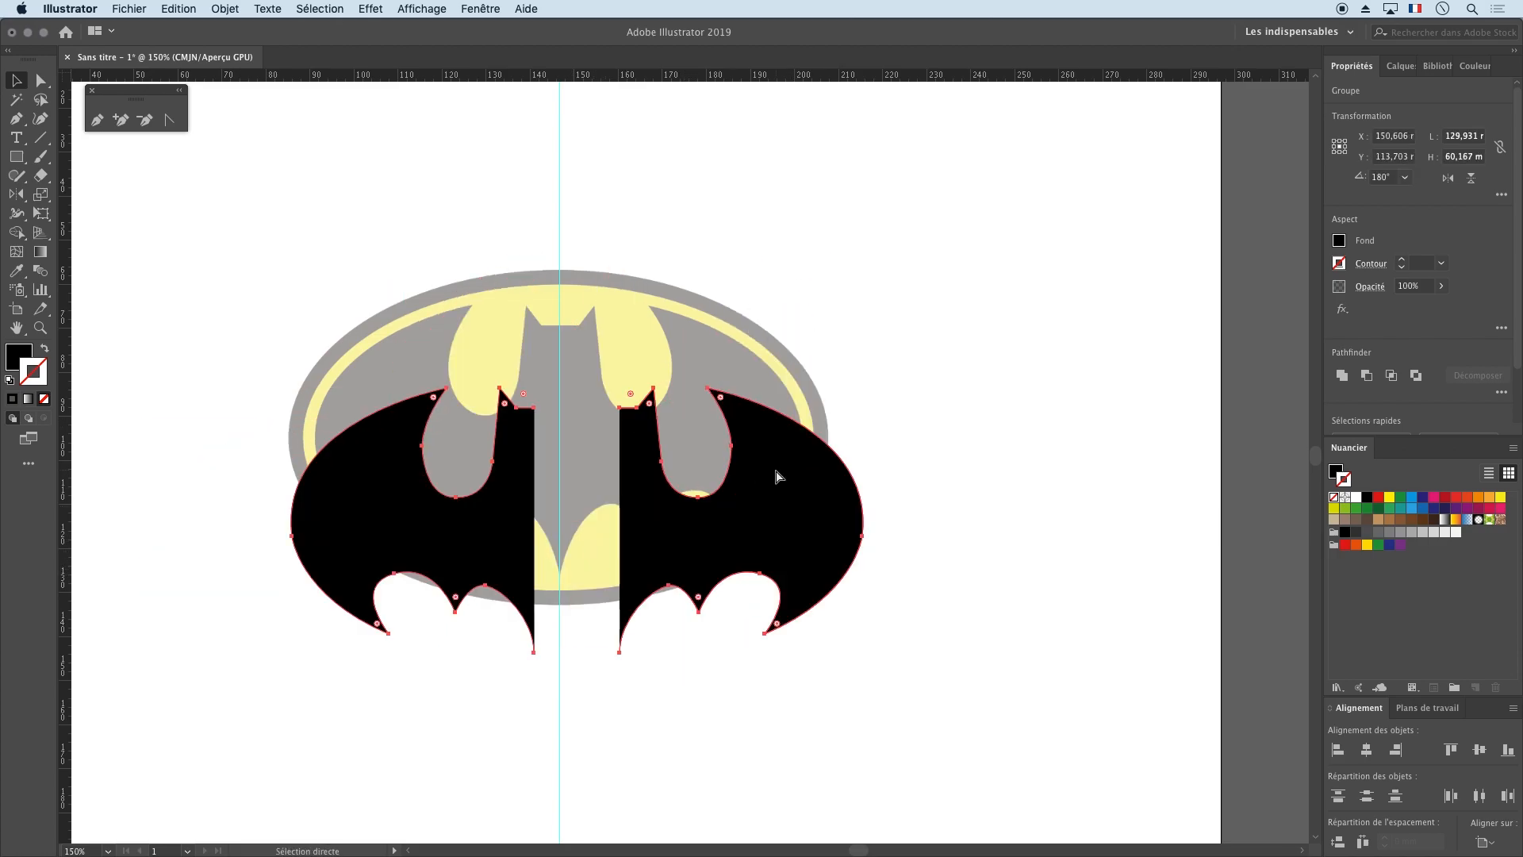
pyautogui.press('super+z')
pyautogui.press('super+z')
pyautogui.press('super+z')
pyautogui.press('super+z')
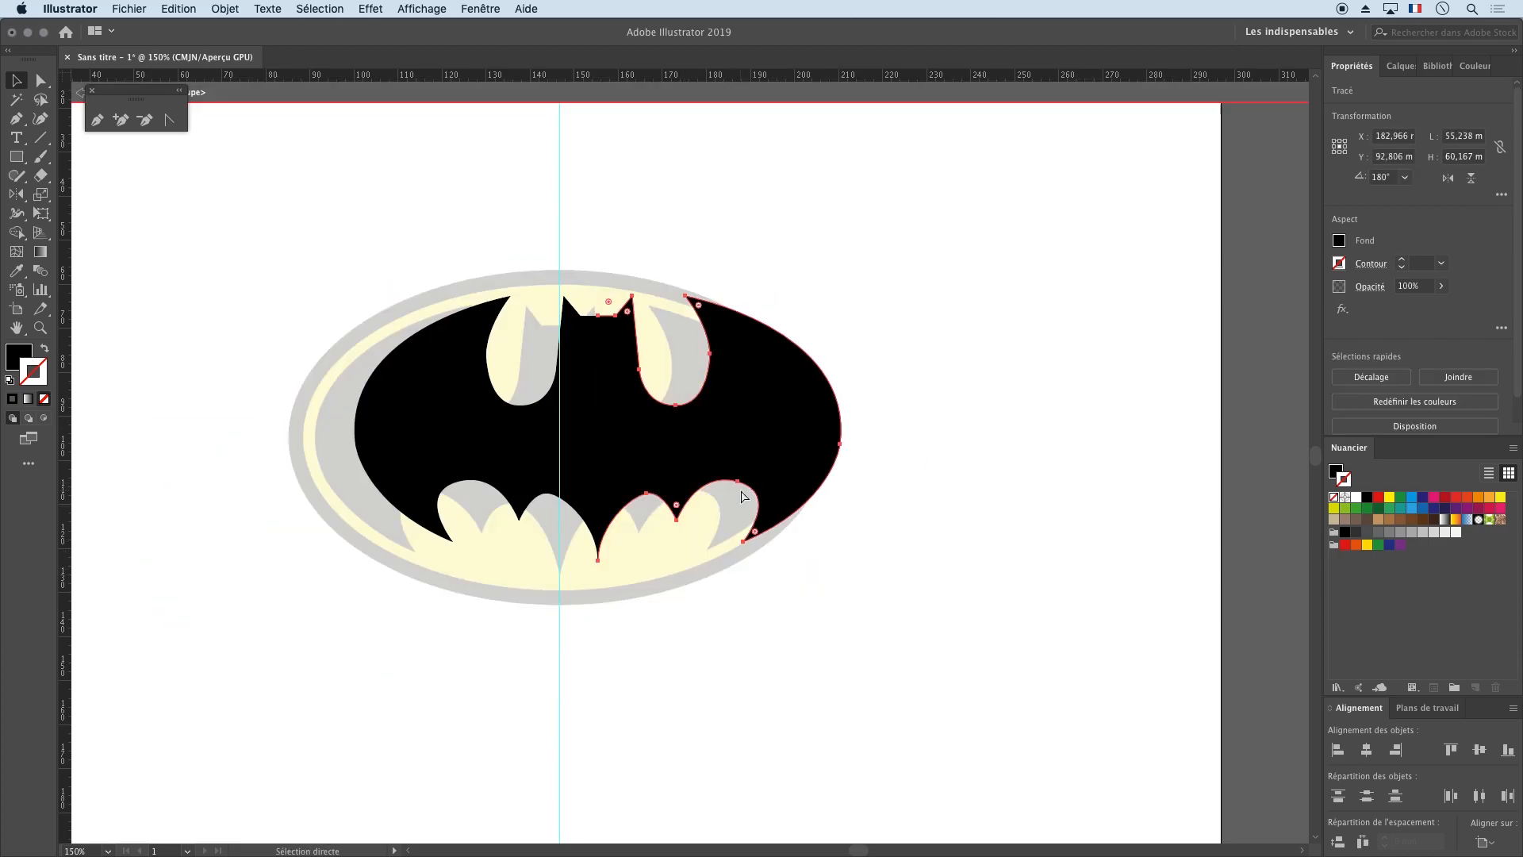
# Step: Select both bat halves and unite them into a single shape with the Pathfinder, leaving it deselected
pyautogui.keyDown('shift'); pyautogui.click(504, 475); pyautogui.keyUp('shift')
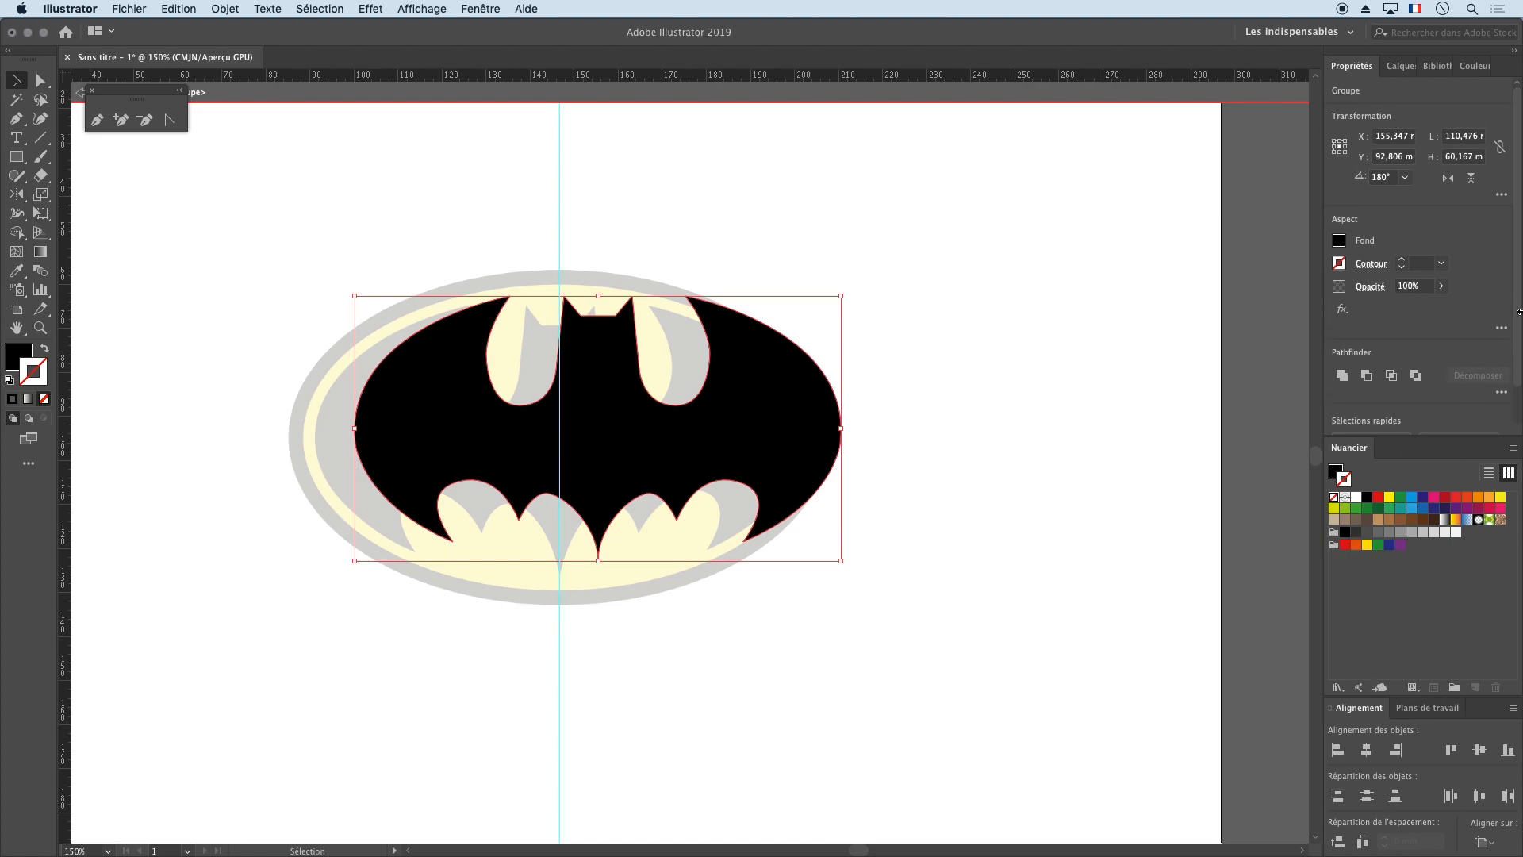
pyautogui.scroll(-2, 1372, 317)
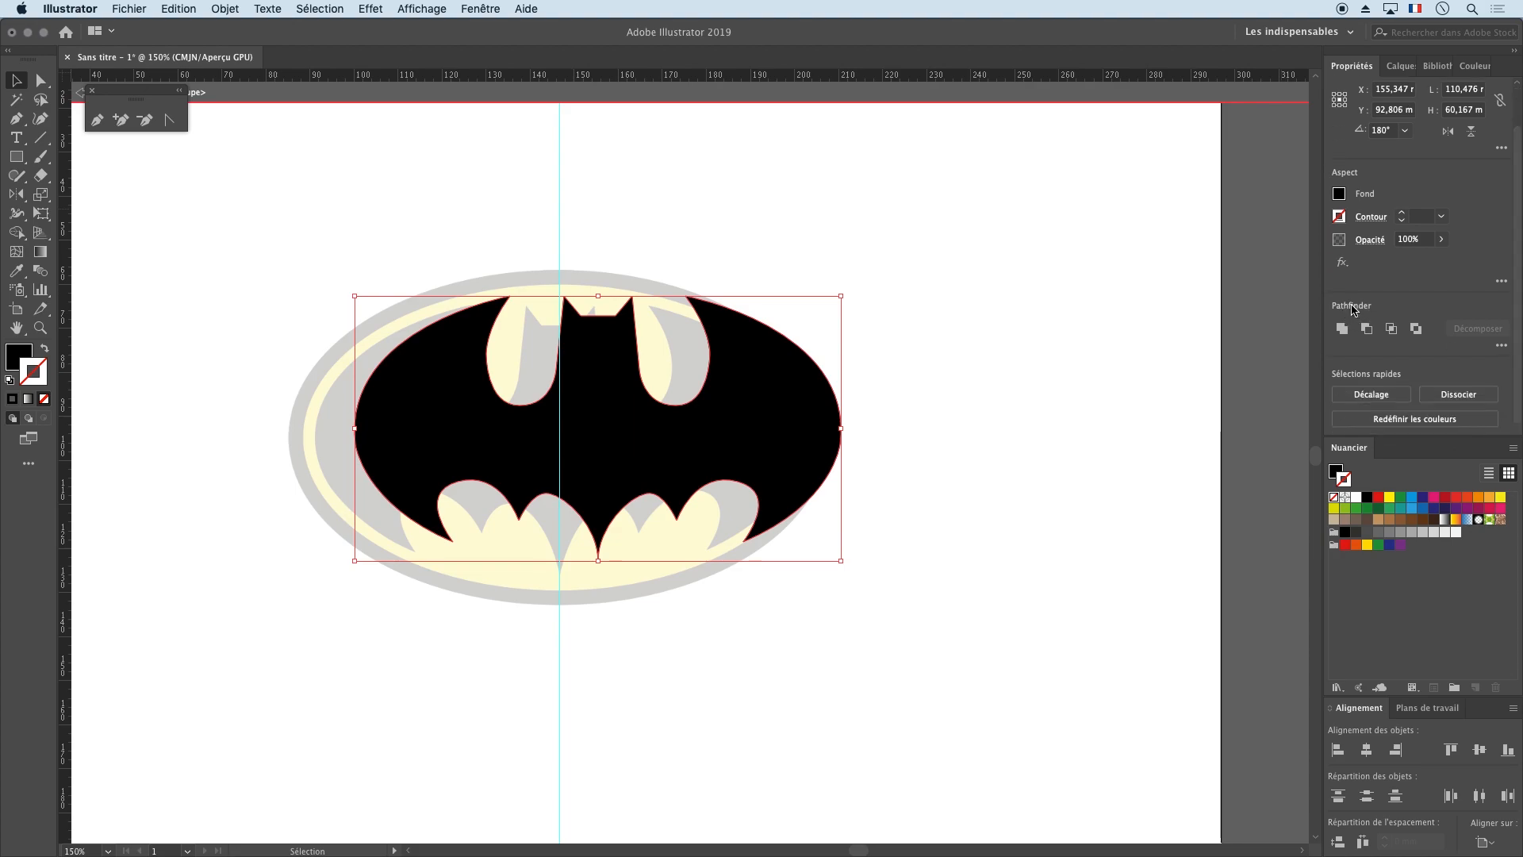
pyautogui.click(1500, 345)
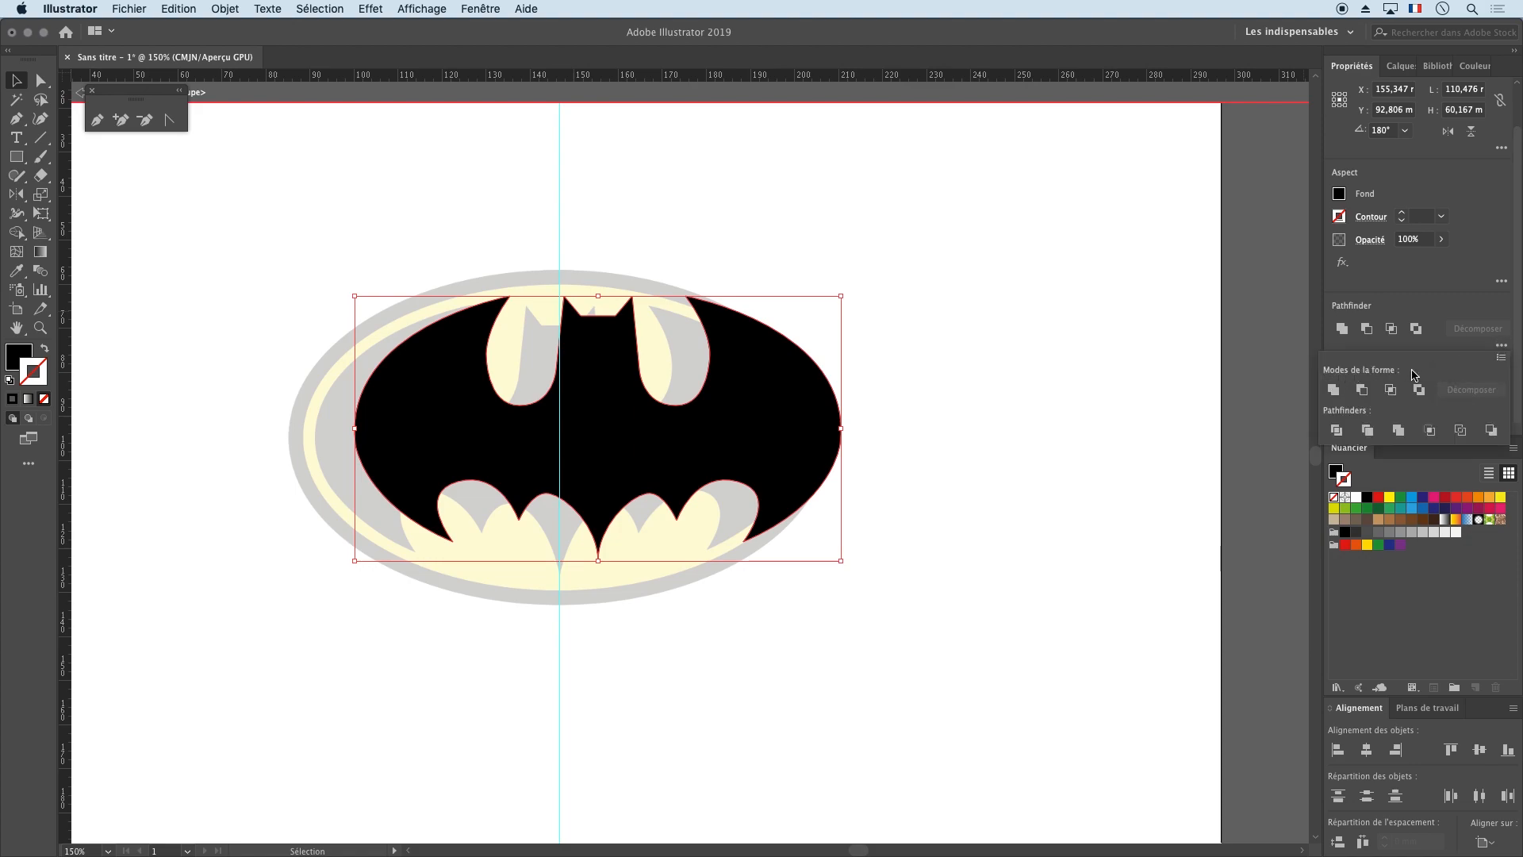
pyautogui.click(1334, 391)
pyautogui.press('super+shift+a')
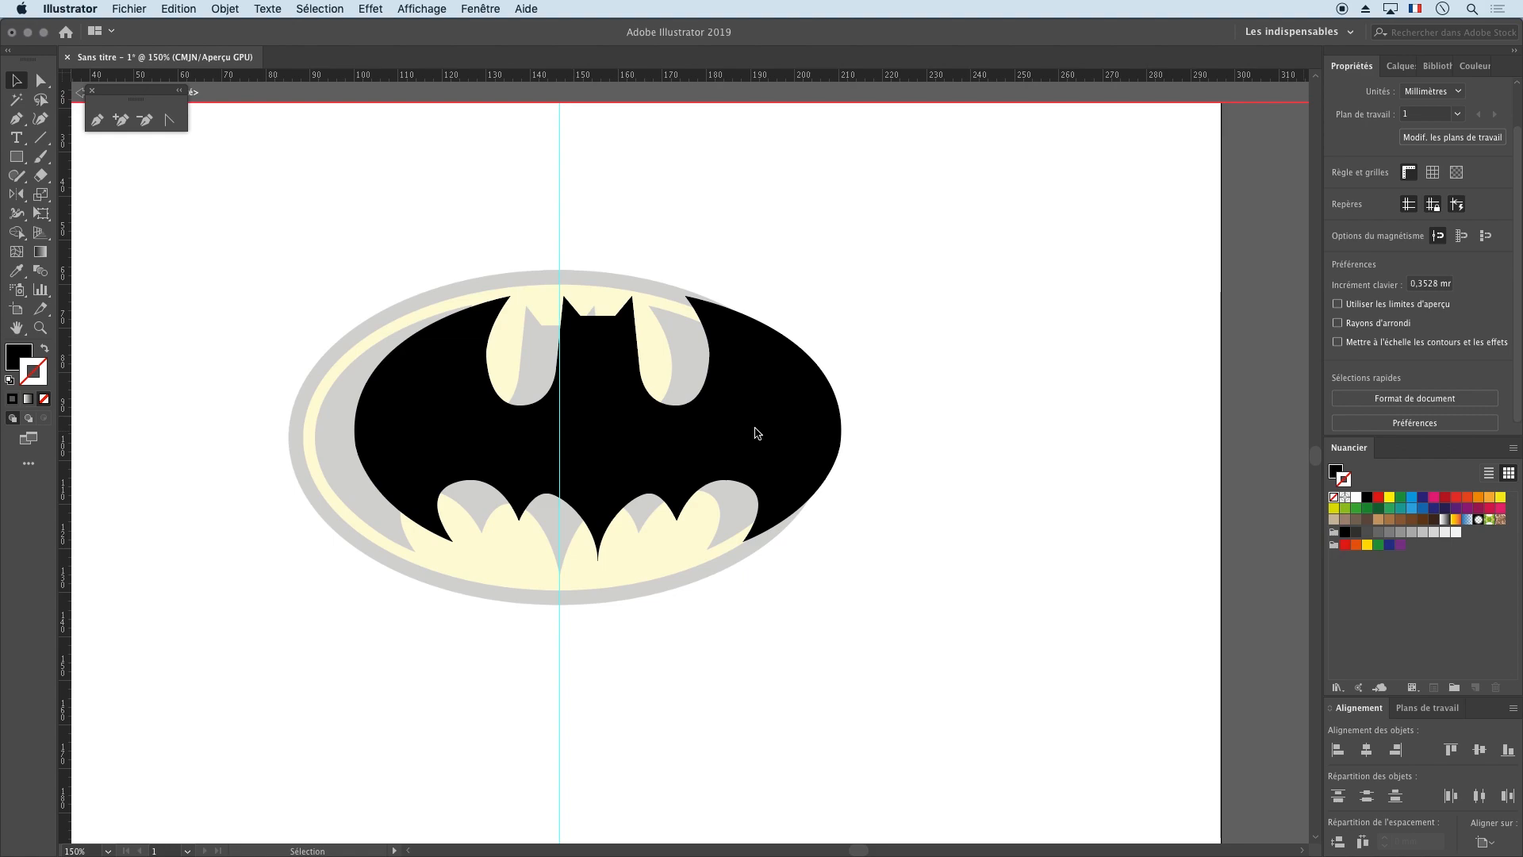
# Step: Move the united bat onto the template's grey bat, centred on the vertical guide, and exit isolation mode
pyautogui.moveTo(725, 460); pyautogui.dragTo(682, 476)
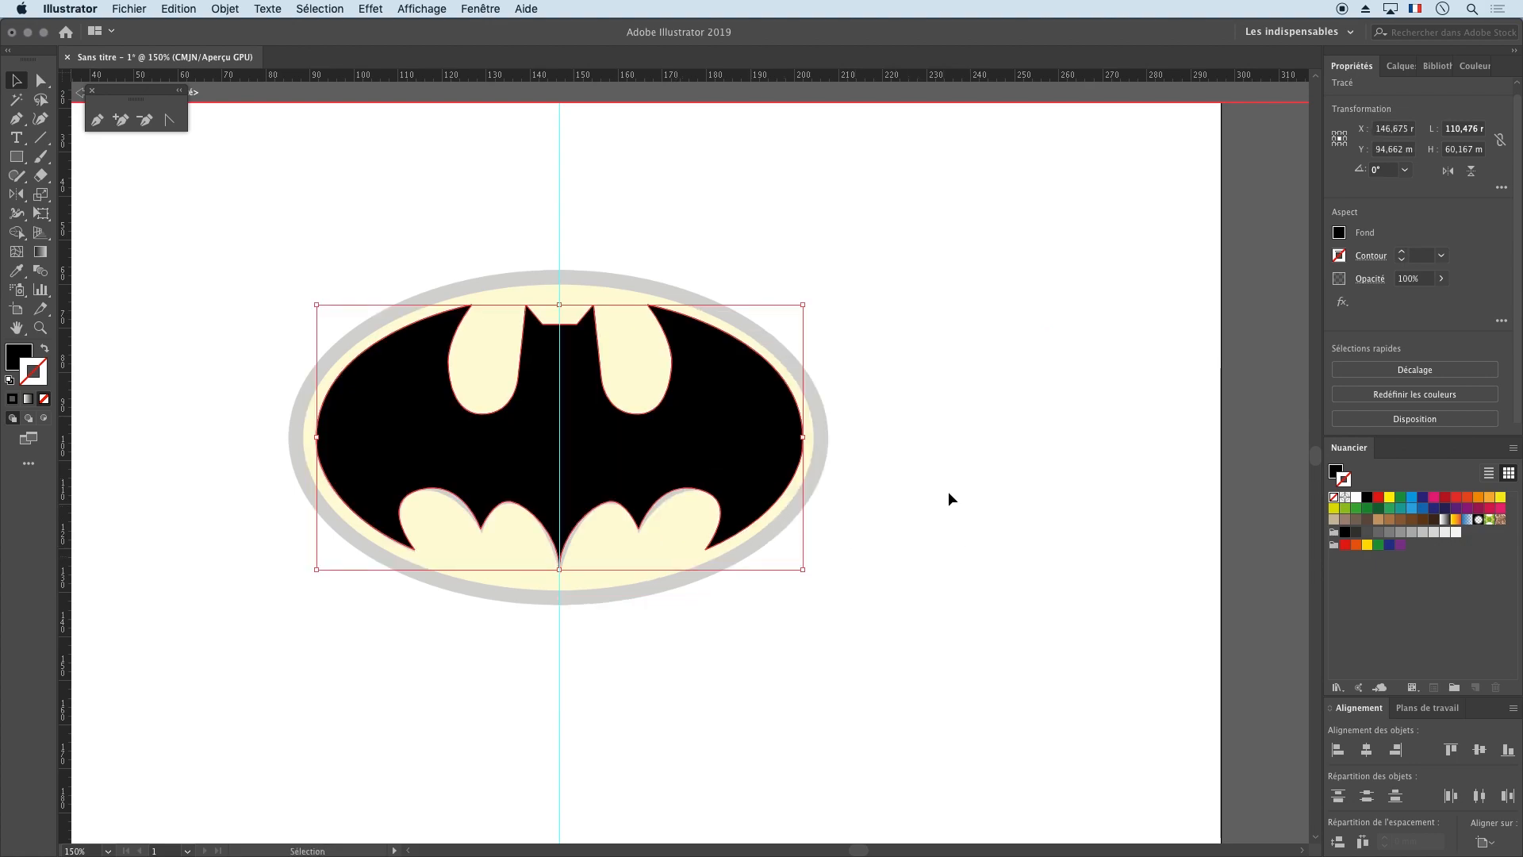
pyautogui.click(953, 535)
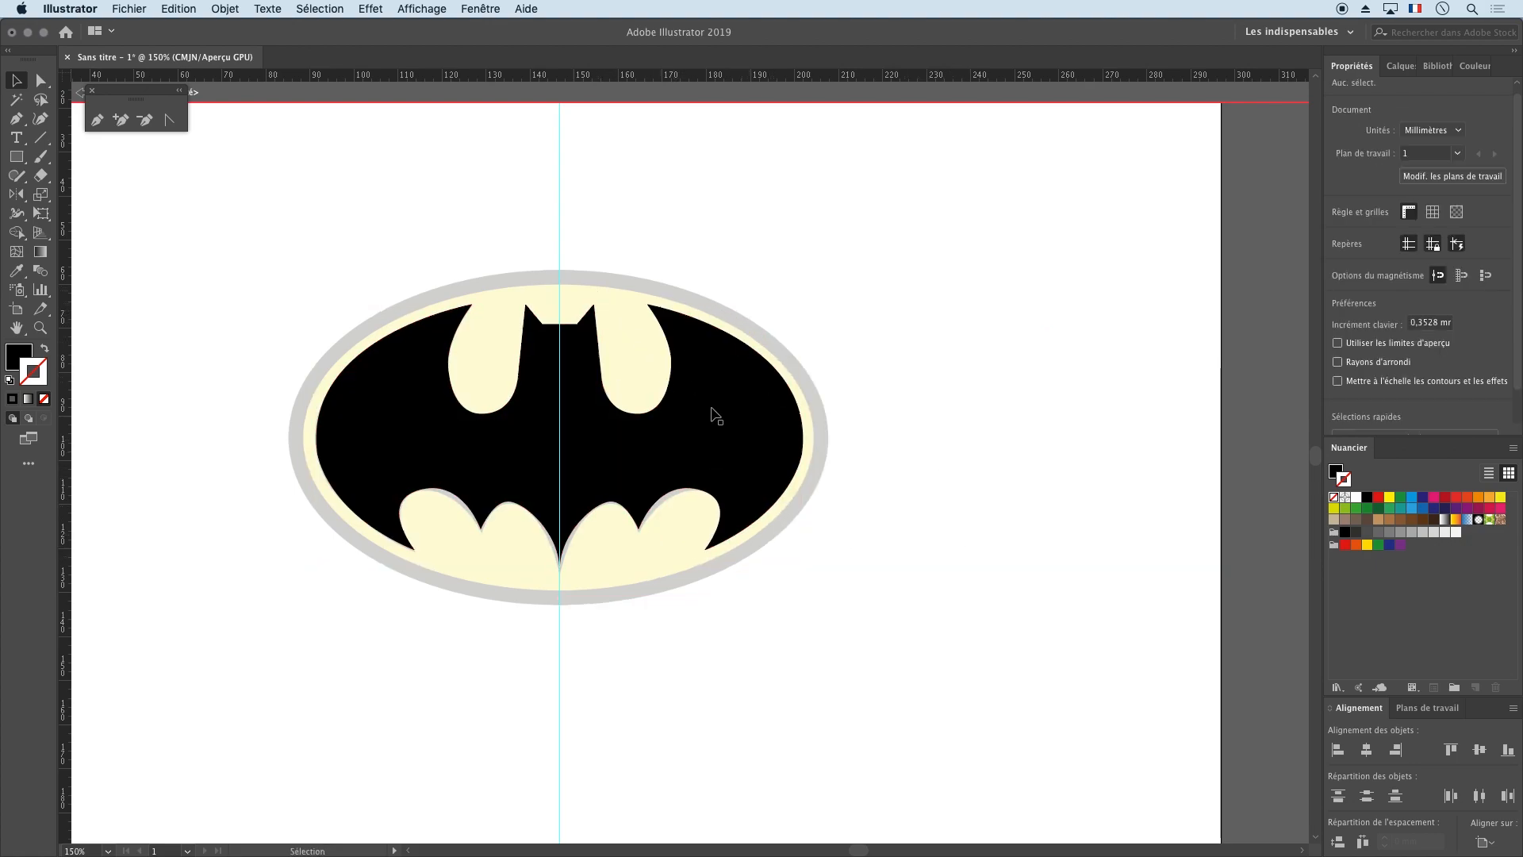
pyautogui.moveTo(139, 95); pyautogui.dragTo(140, 221)
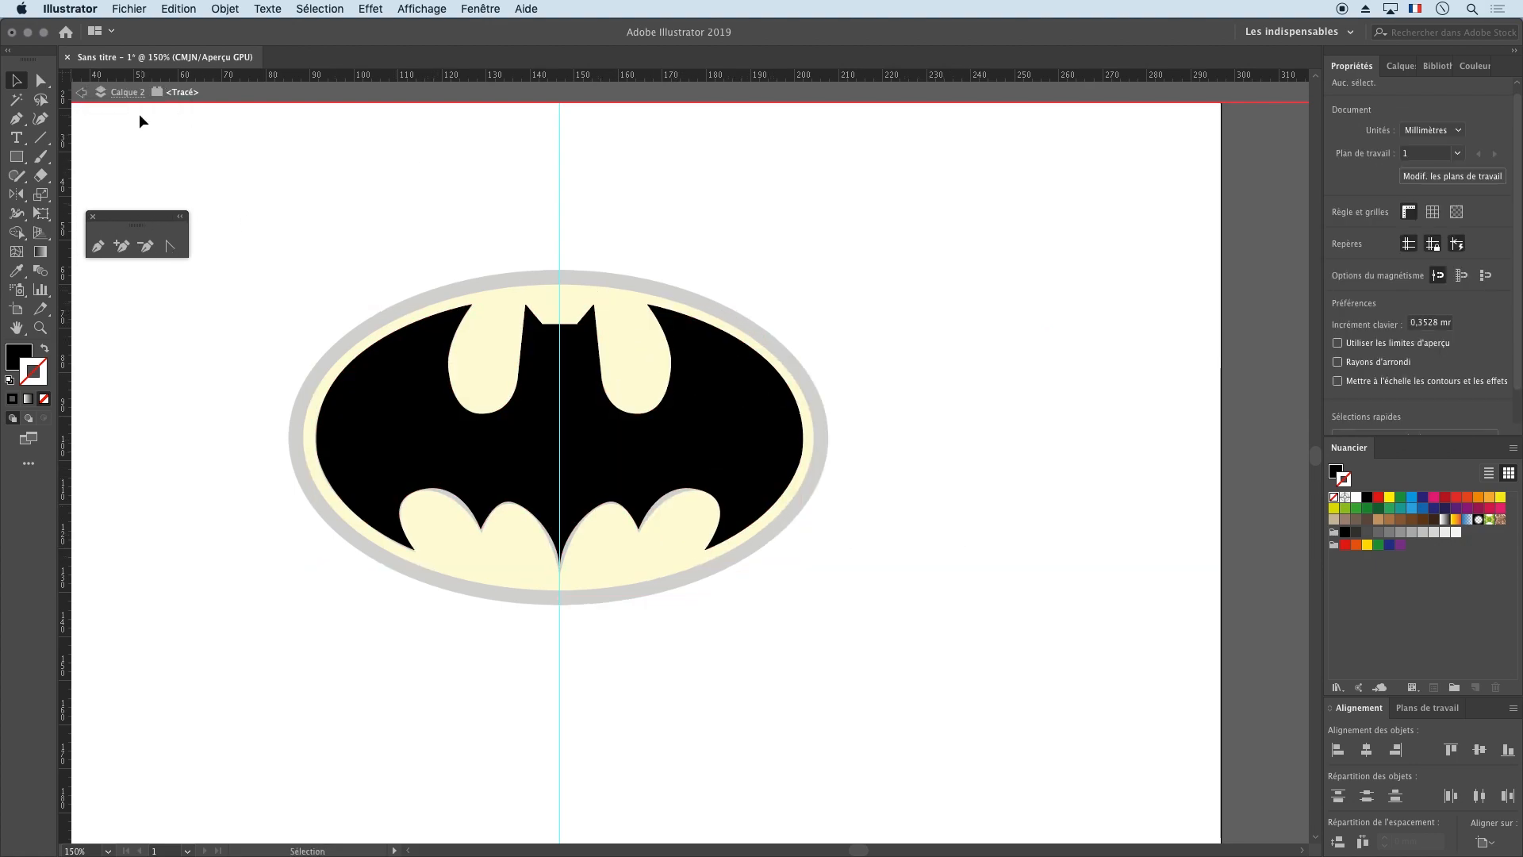
pyautogui.doubleClick(327, 167)
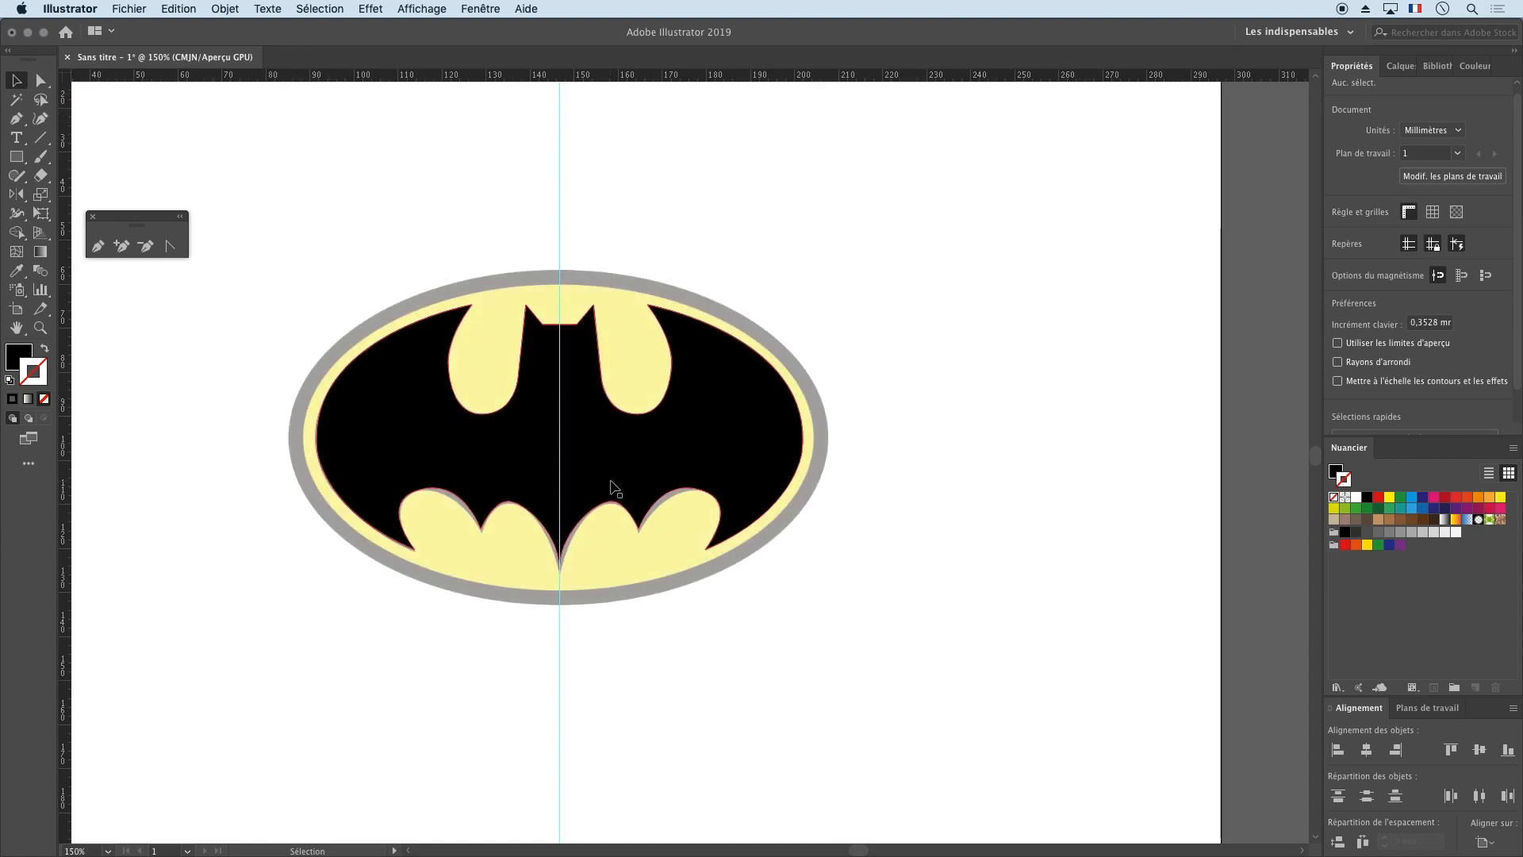
# Step: Enter isolation mode on the united bat and exit it again
pyautogui.doubleClick(537, 465)
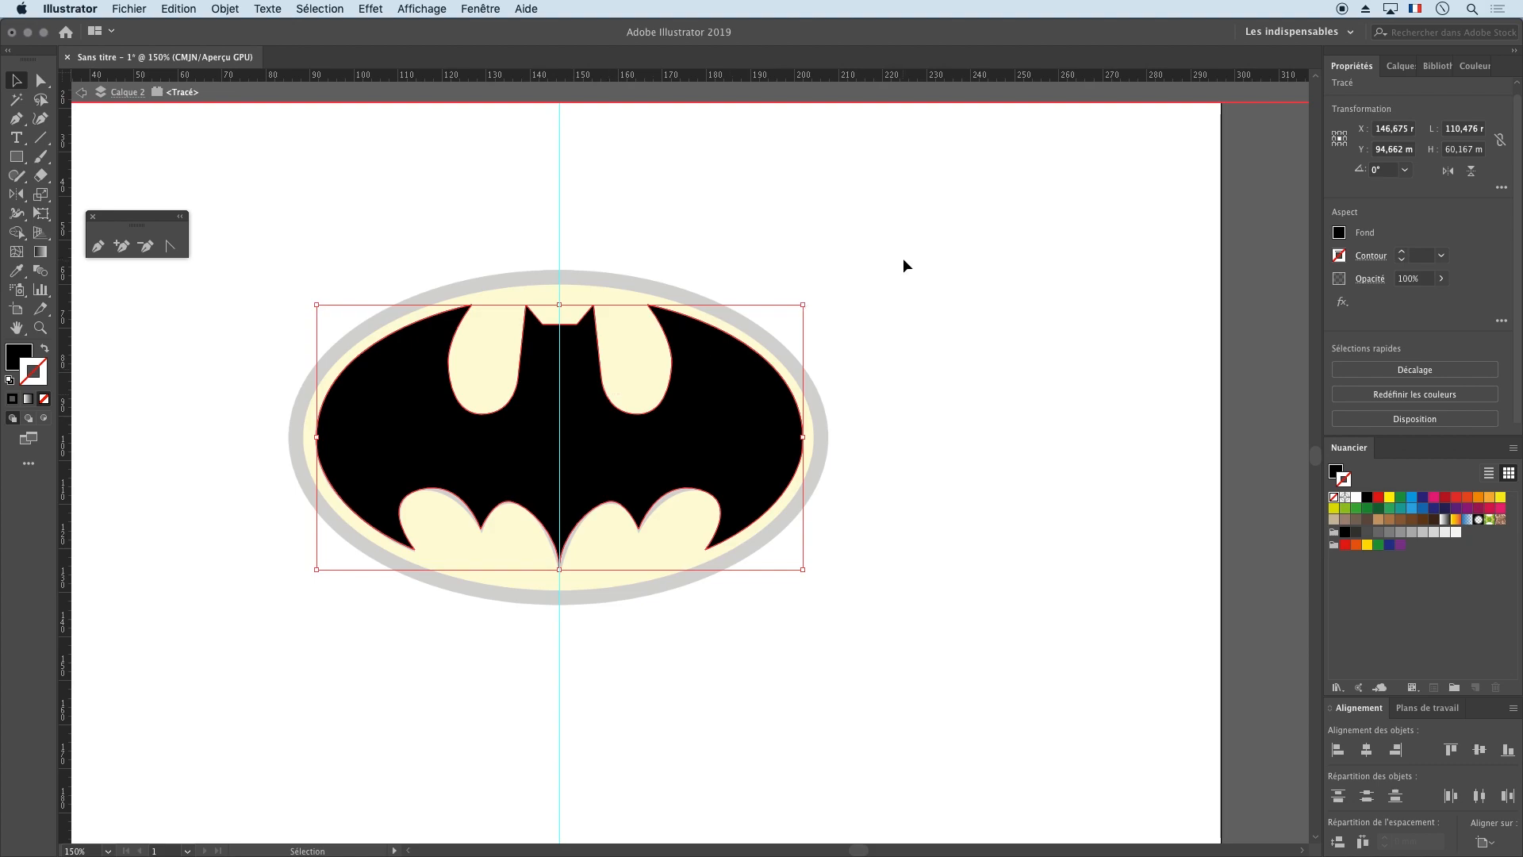
pyautogui.click(17, 157)
pyautogui.press('Escape')
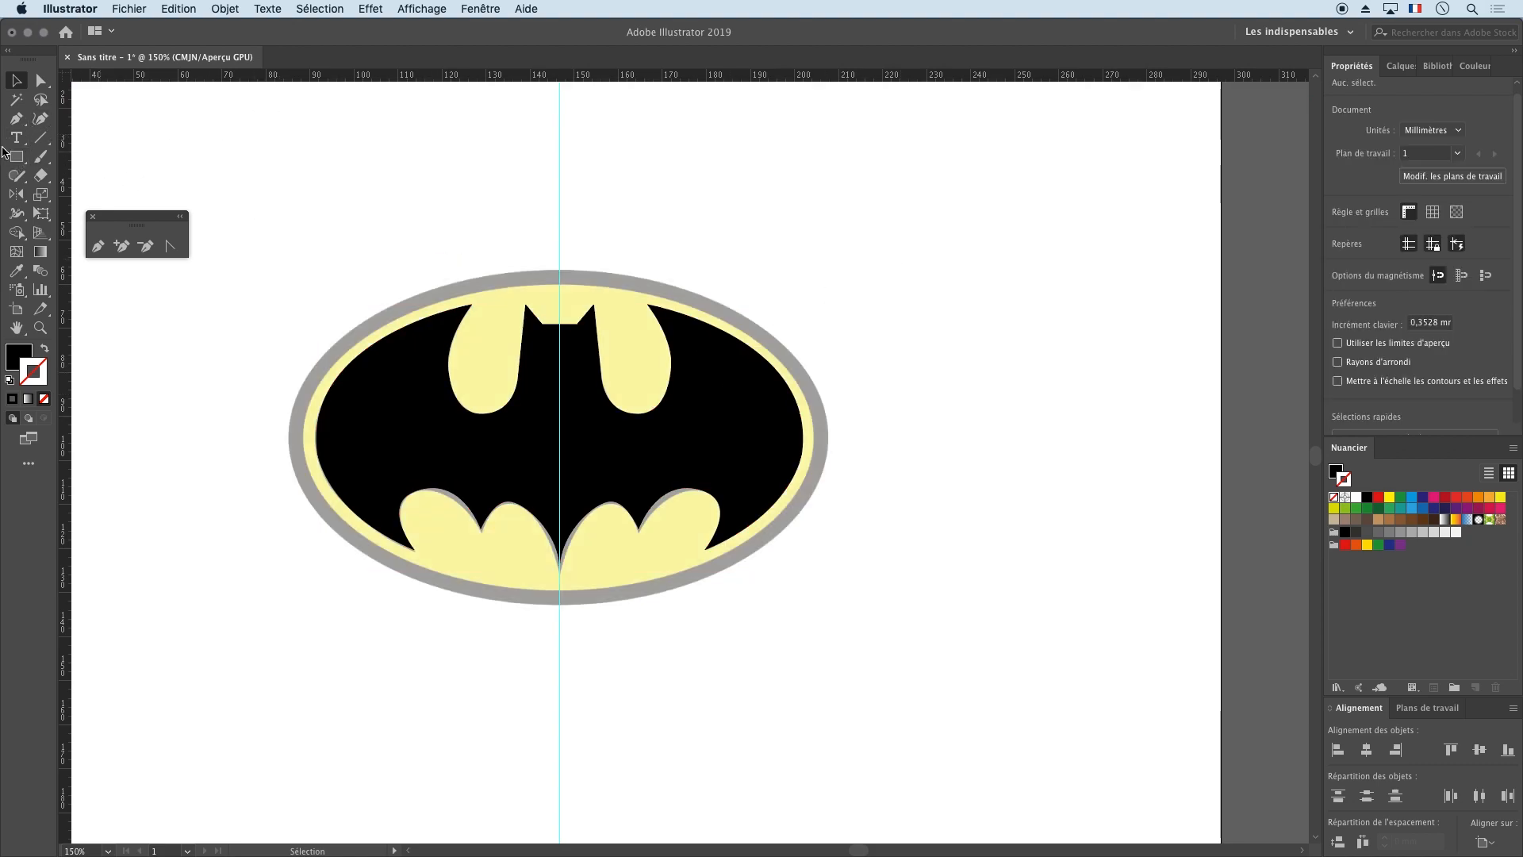
# Step: Draw a test rectangle about 25 by 42 mm beside the logo and open it in isolation mode
pyautogui.moveTo(929, 161); pyautogui.dragTo(1041, 343)
pyautogui.click(17, 80)
pyautogui.doubleClick(1000, 246)
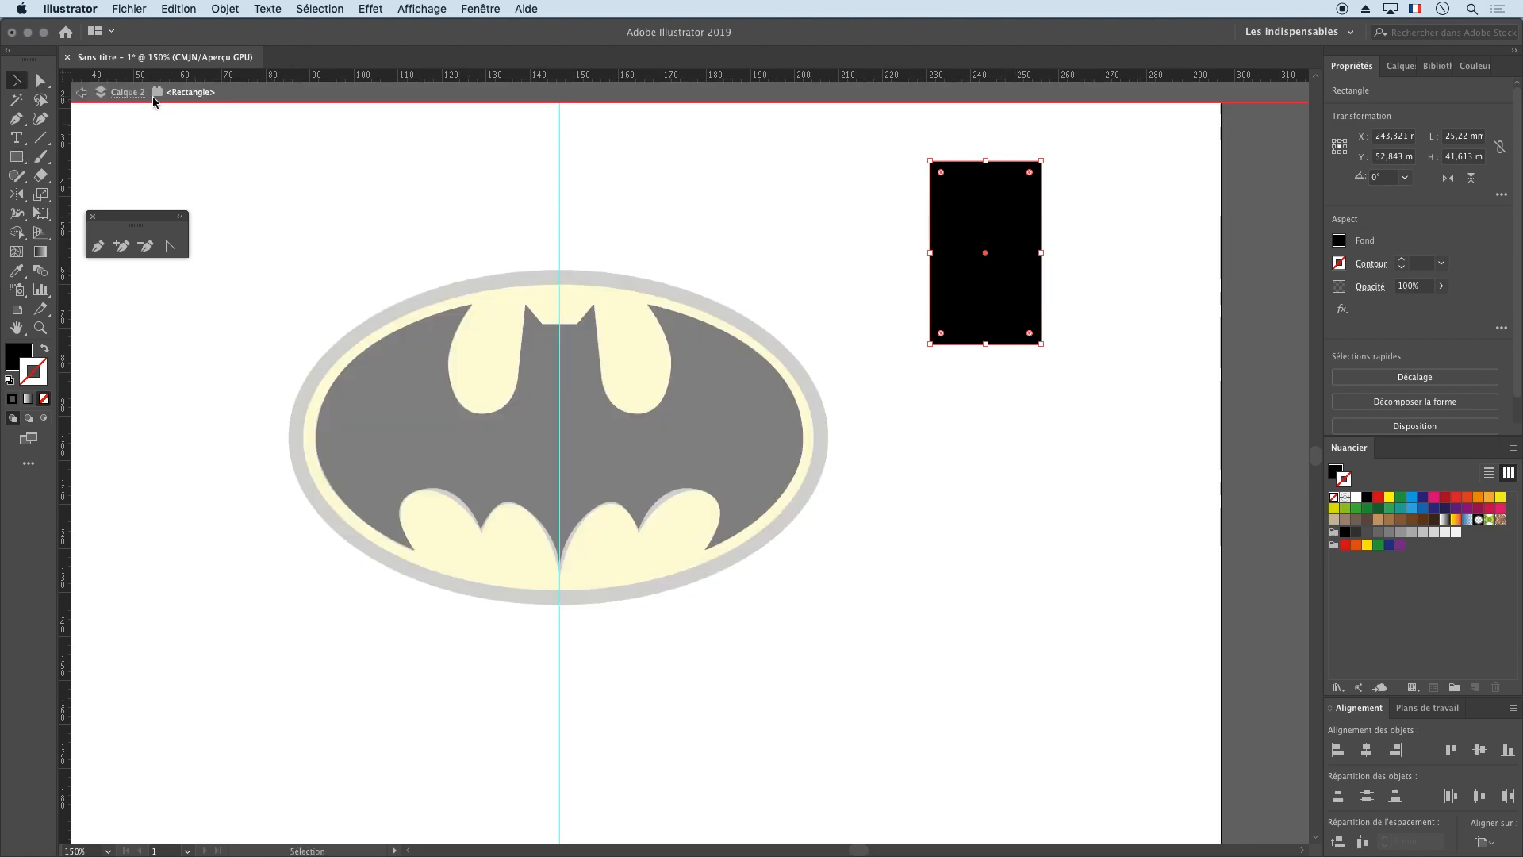
# Step: Draw a second test rectangle about 32 by 36 mm partly over the isolated one, and deselect it
pyautogui.press('m')
pyautogui.moveTo(829, 223); pyautogui.dragTo(970, 381)
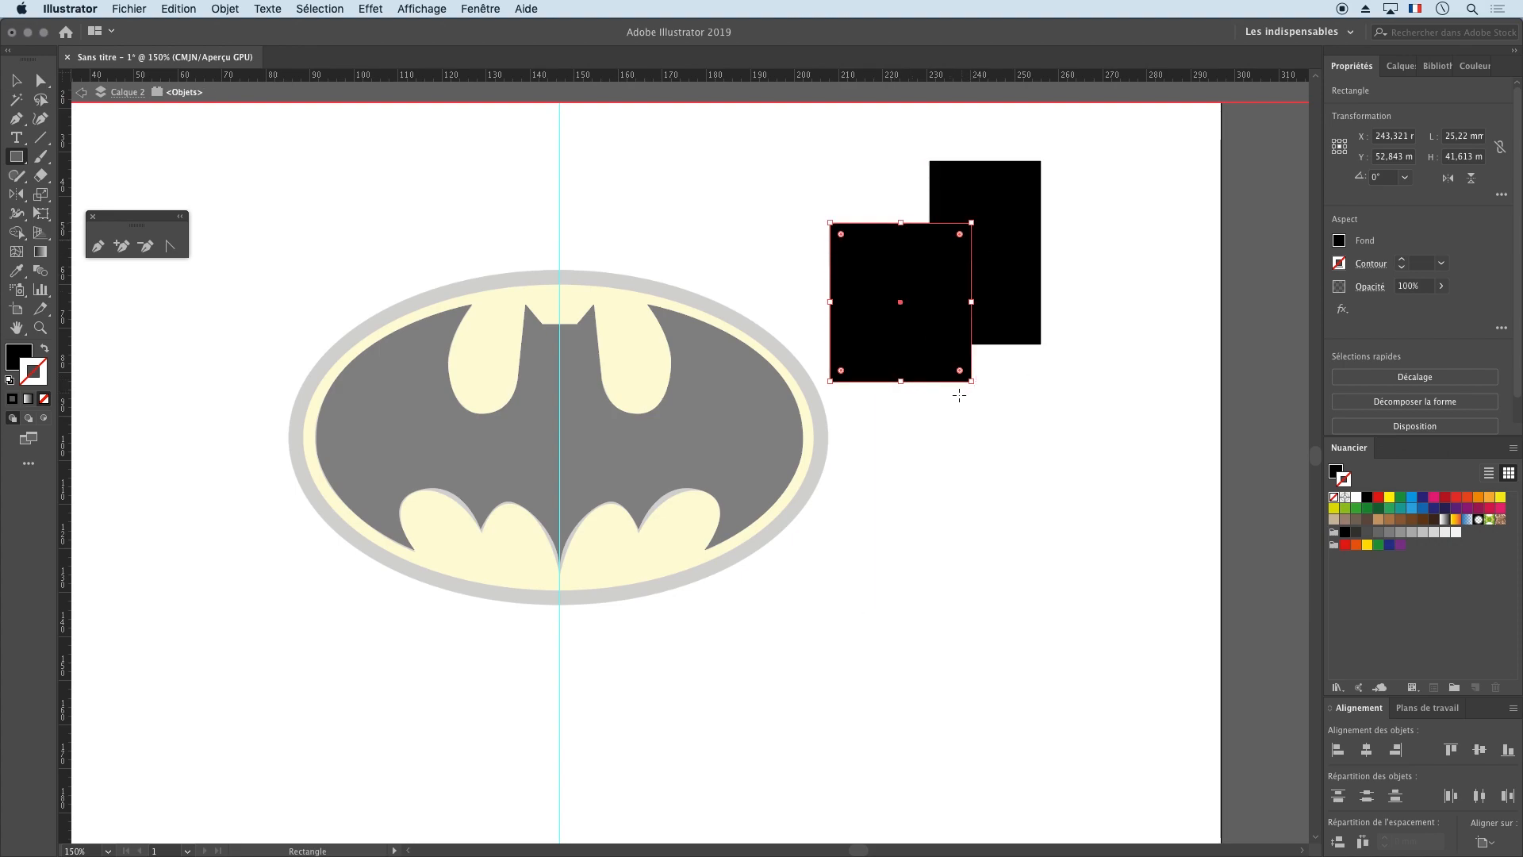
pyautogui.click(16, 83)
pyautogui.click(1145, 440)
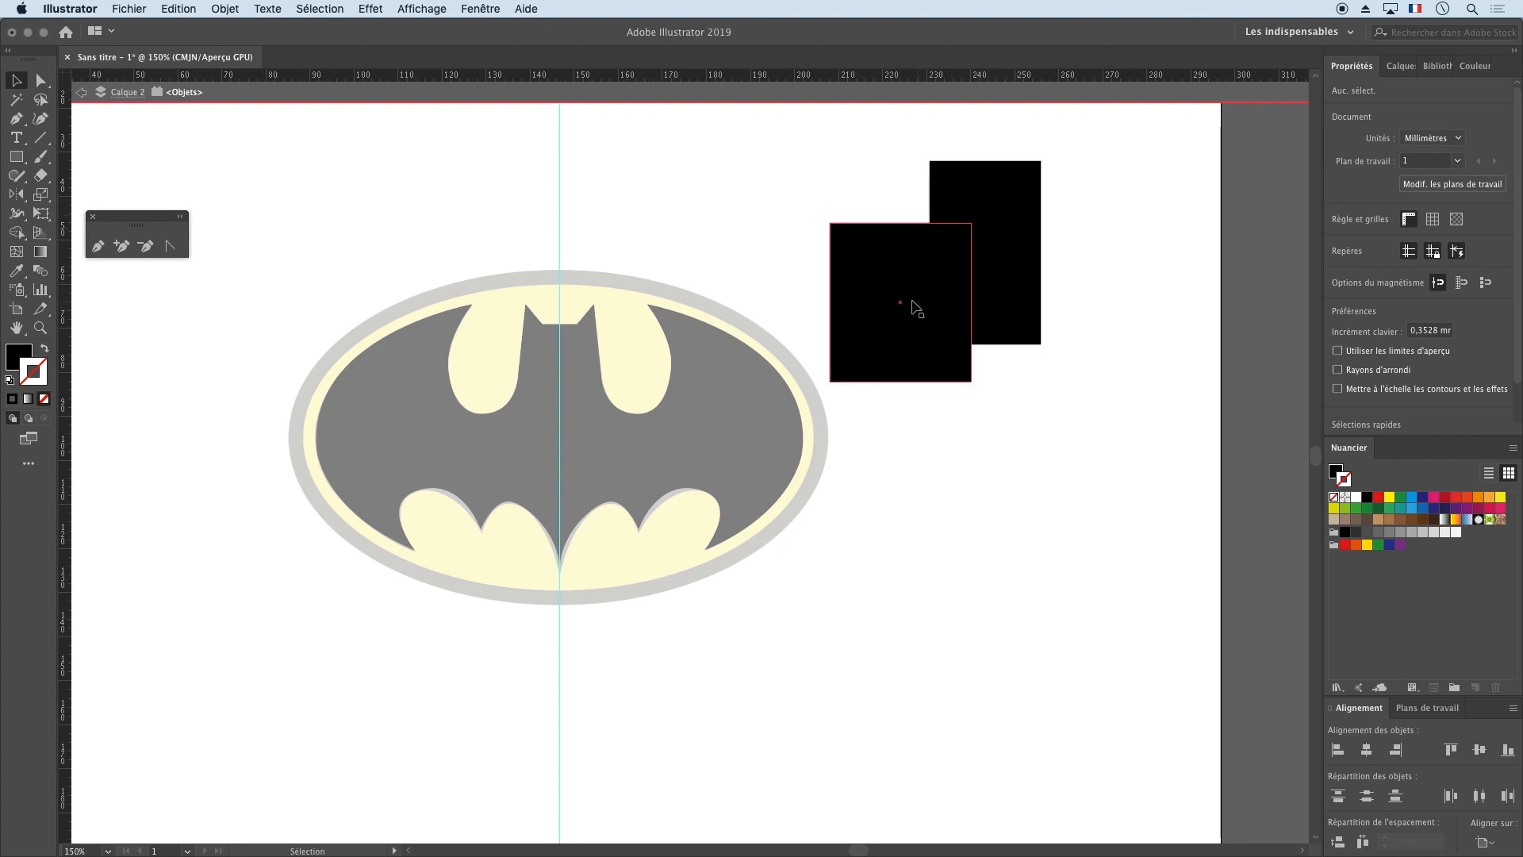
# Step: Exit isolation mode and move the two test rectangles apart
pyautogui.doubleClick(1101, 279)
pyautogui.moveTo(945, 313); pyautogui.dragTo(988, 443)
pyautogui.moveTo(940, 334); pyautogui.dragTo(1033, 390)
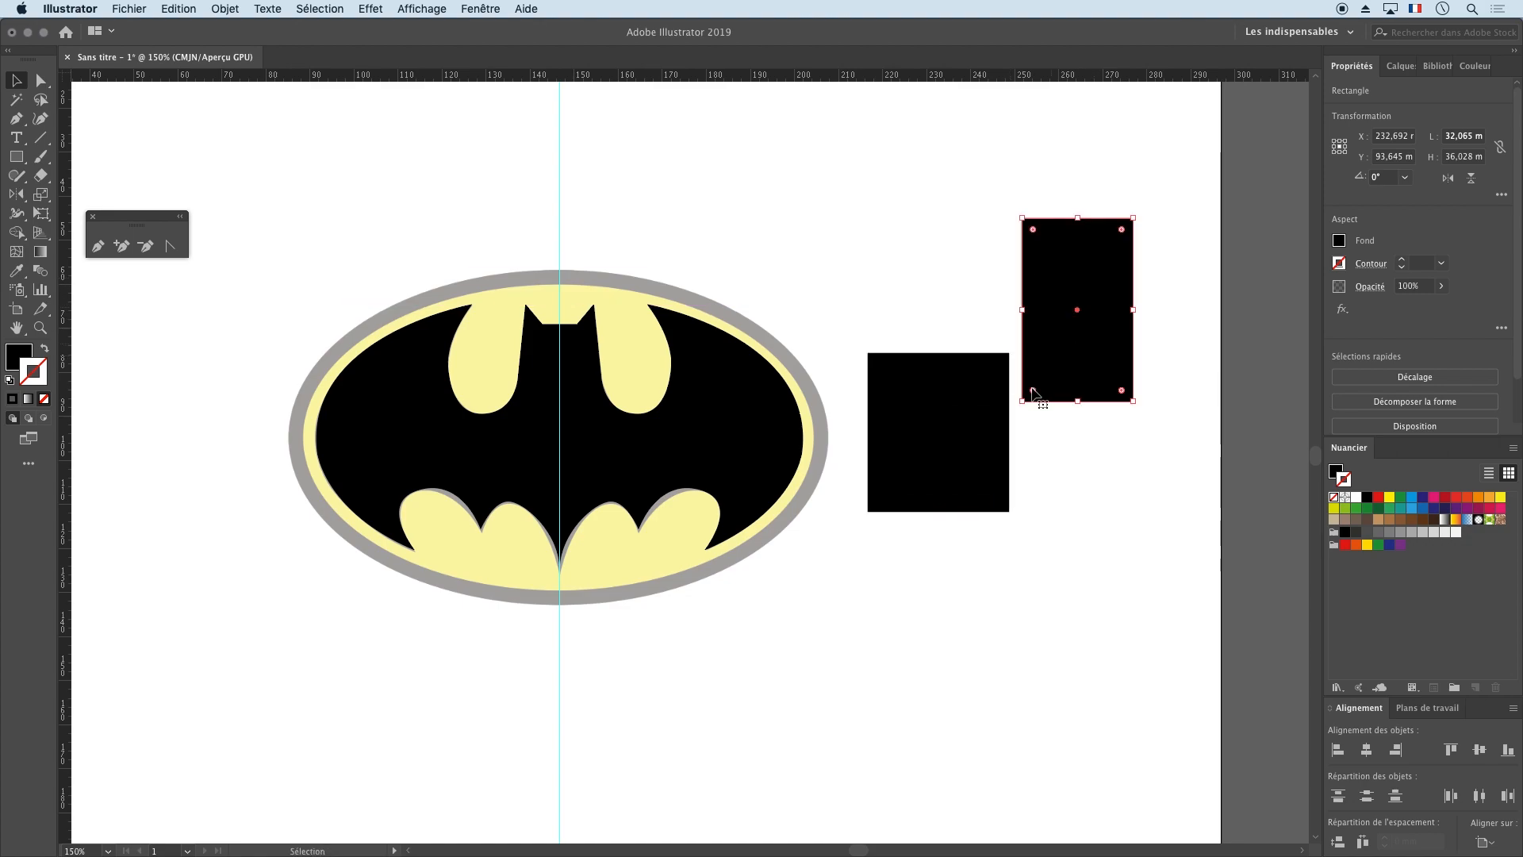
# Step: Select each test rectangle in turn and open the narrower one in isolation mode
pyautogui.click(992, 408)
pyautogui.click(1092, 351)
pyautogui.doubleClick(1075, 349)
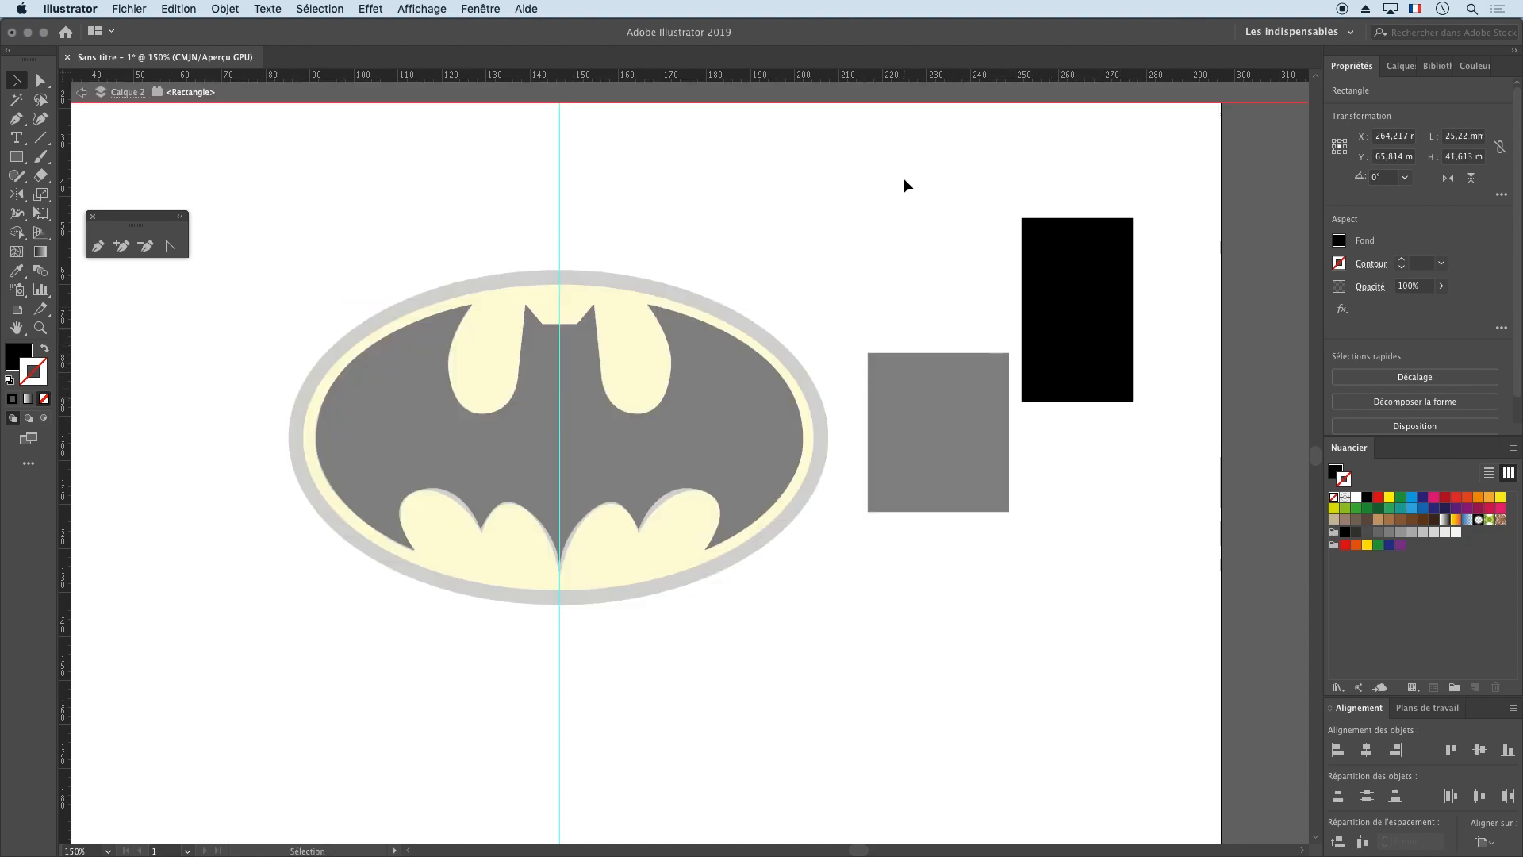
# Step: Exit isolation mode and delete the wider test rectangle
pyautogui.doubleClick(904, 180)
pyautogui.click(977, 439)
pyautogui.press('Delete')
# Step: Isolate the remaining rectangle and draw a rectangle about 32 by 42 mm overlapping its left part
pyautogui.doubleClick(1085, 327)
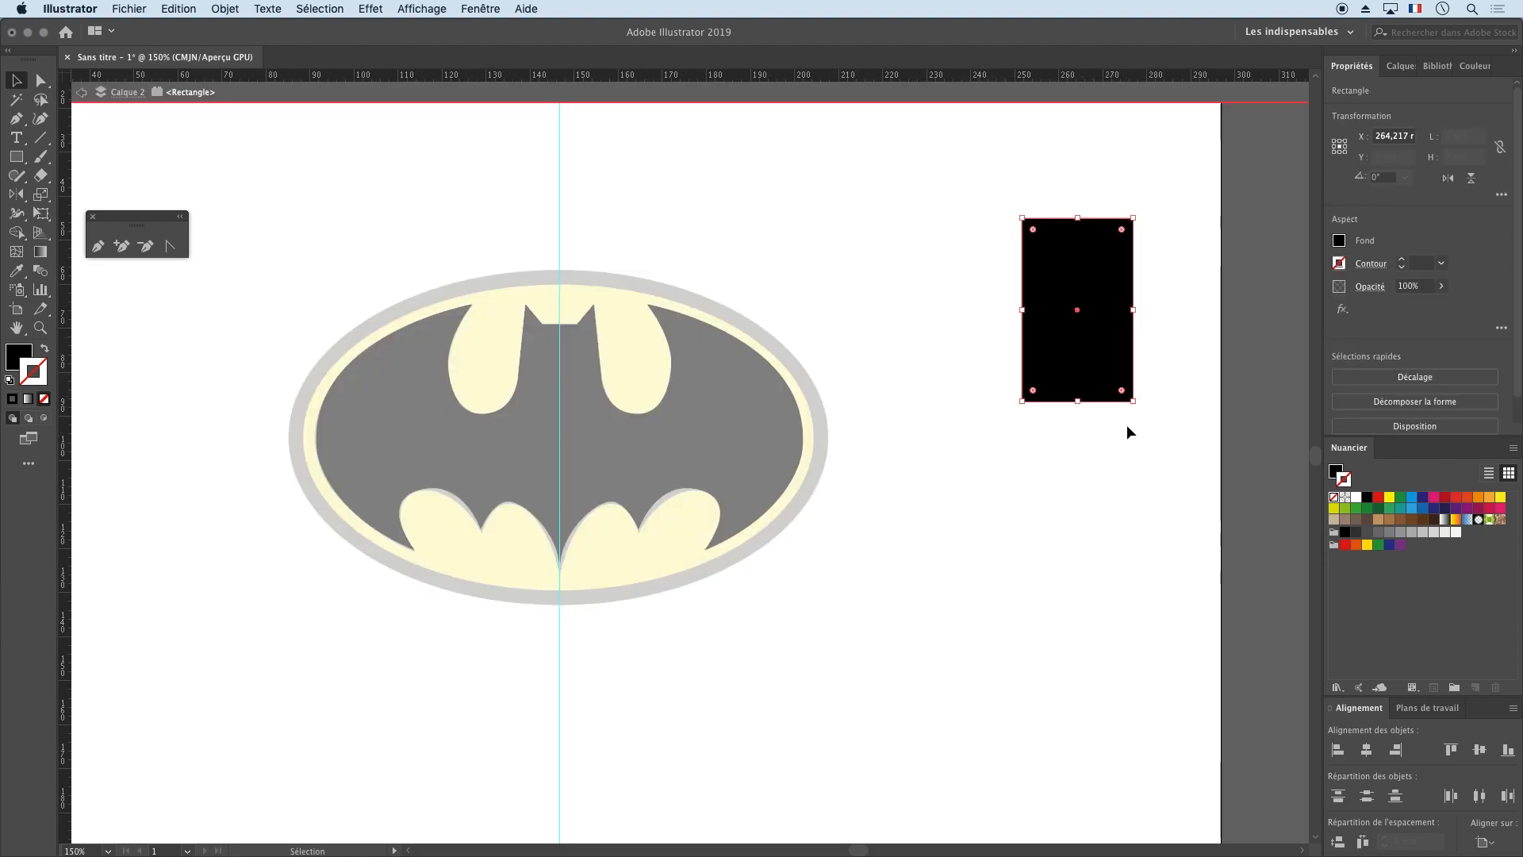
pyautogui.click(17, 156)
pyautogui.moveTo(912, 217); pyautogui.dragTo(1052, 401)
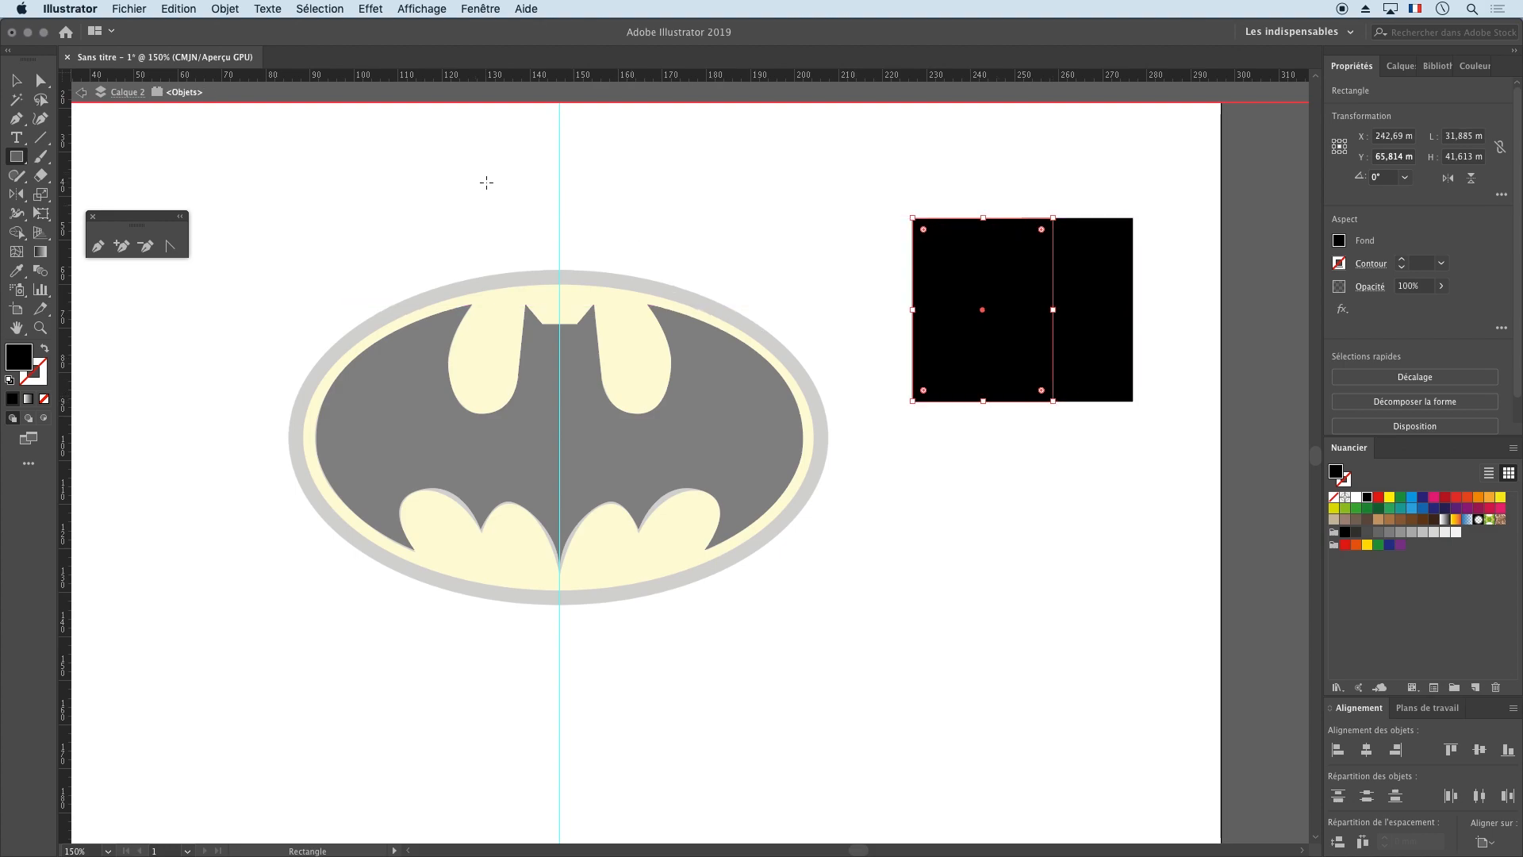
# Step: Exit isolation mode and move the new wider rectangle to the left, clear of the narrow one
pyautogui.click(17, 80)
pyautogui.doubleClick(962, 172)
pyautogui.click(1079, 277)
pyautogui.keyDown('shift'); pyautogui.click(1001, 350); pyautogui.keyUp('shift')
pyautogui.click(958, 165)
pyautogui.moveTo(954, 268); pyautogui.dragTo(878, 276)
# Step: Expand Calque 2 in the layer list and reorder the wider rectangle below the narrower one
pyautogui.click(1386, 66)
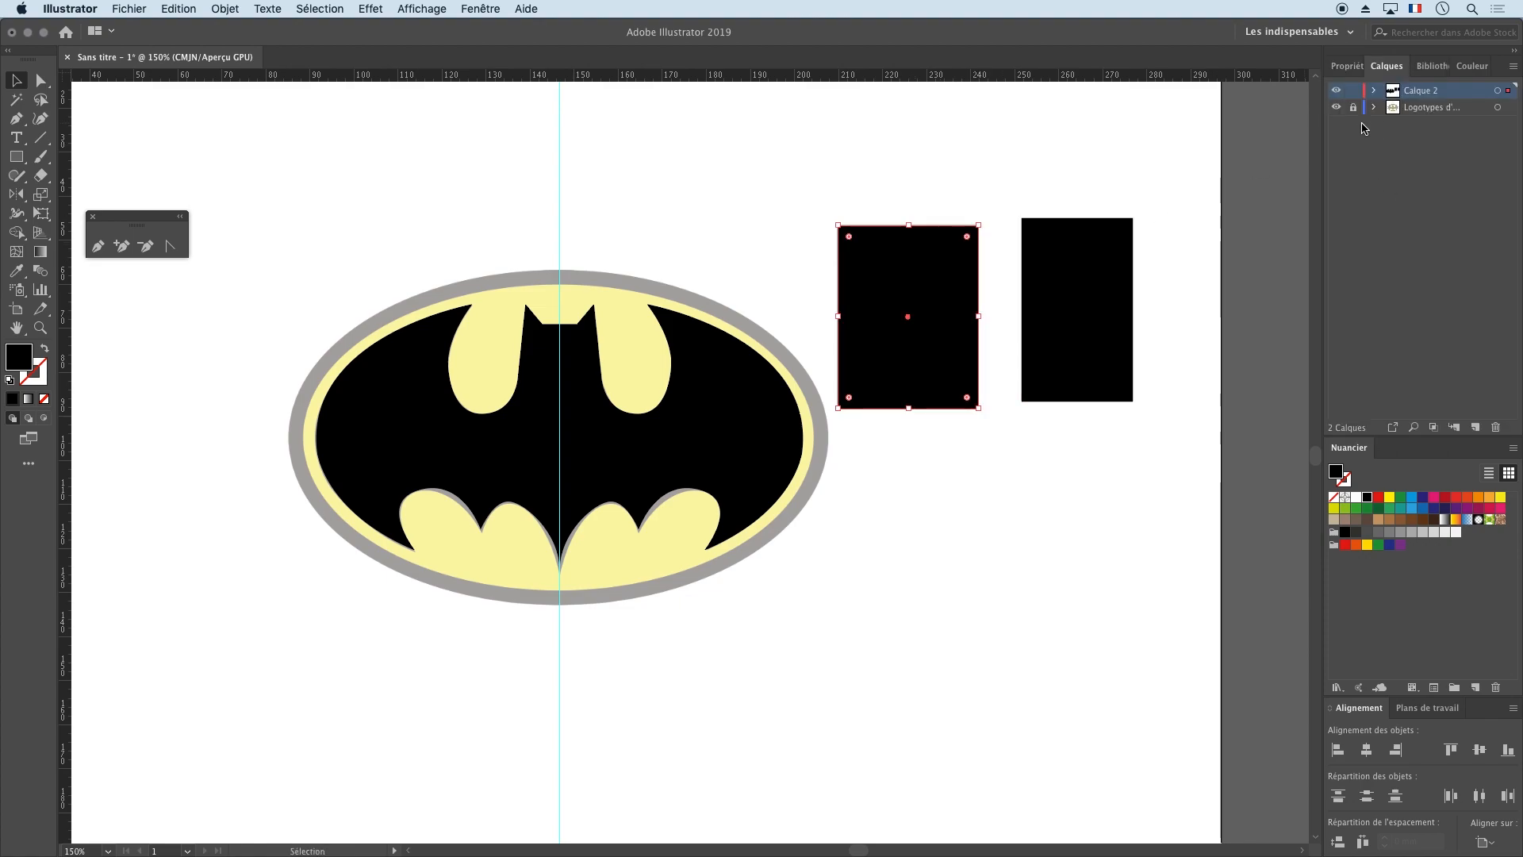
pyautogui.click(1374, 91)
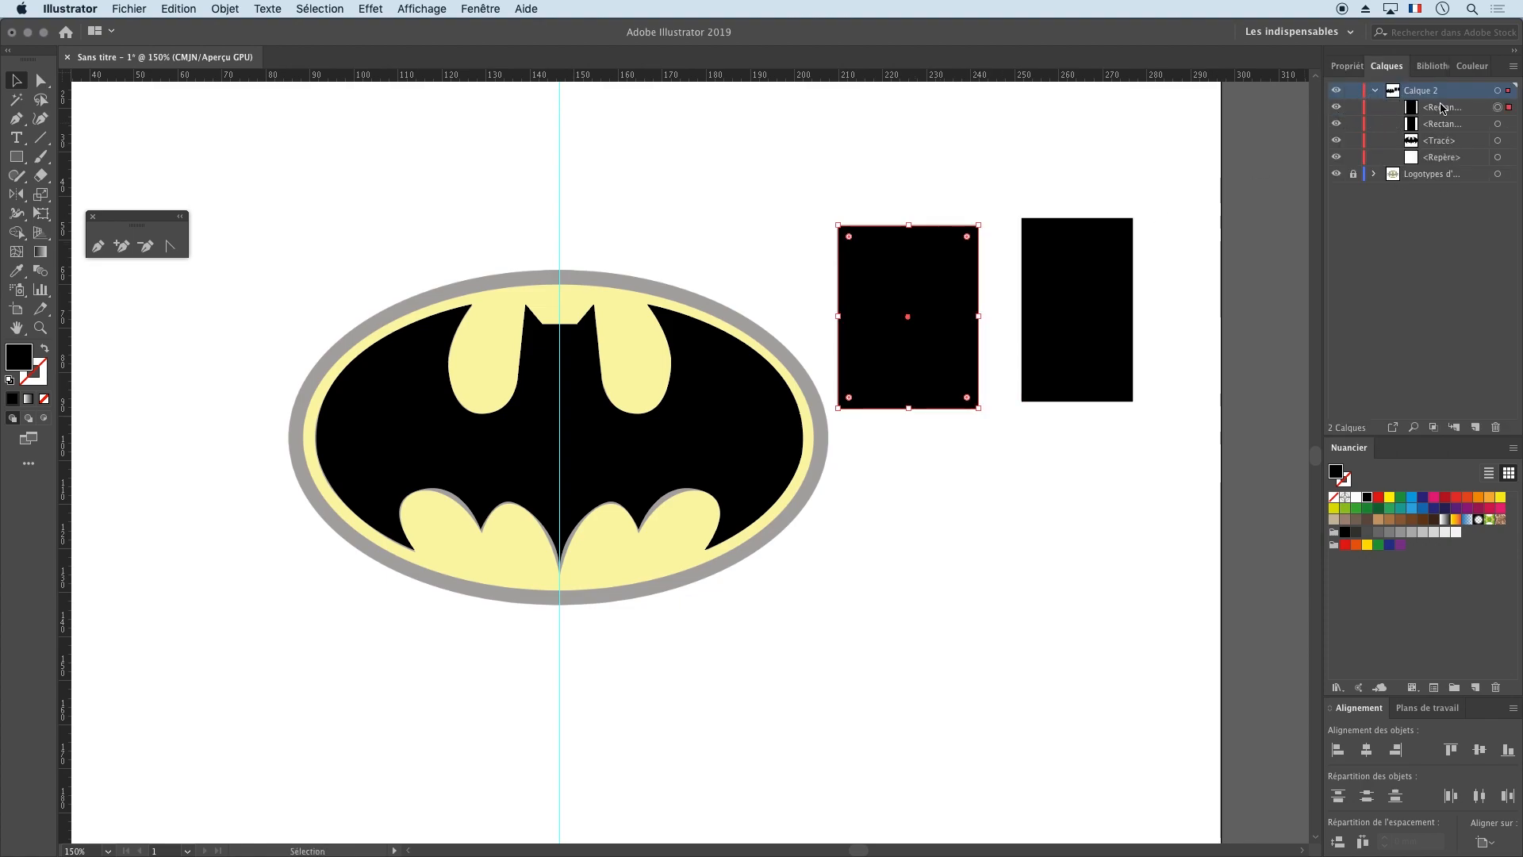
pyautogui.click(1428, 111)
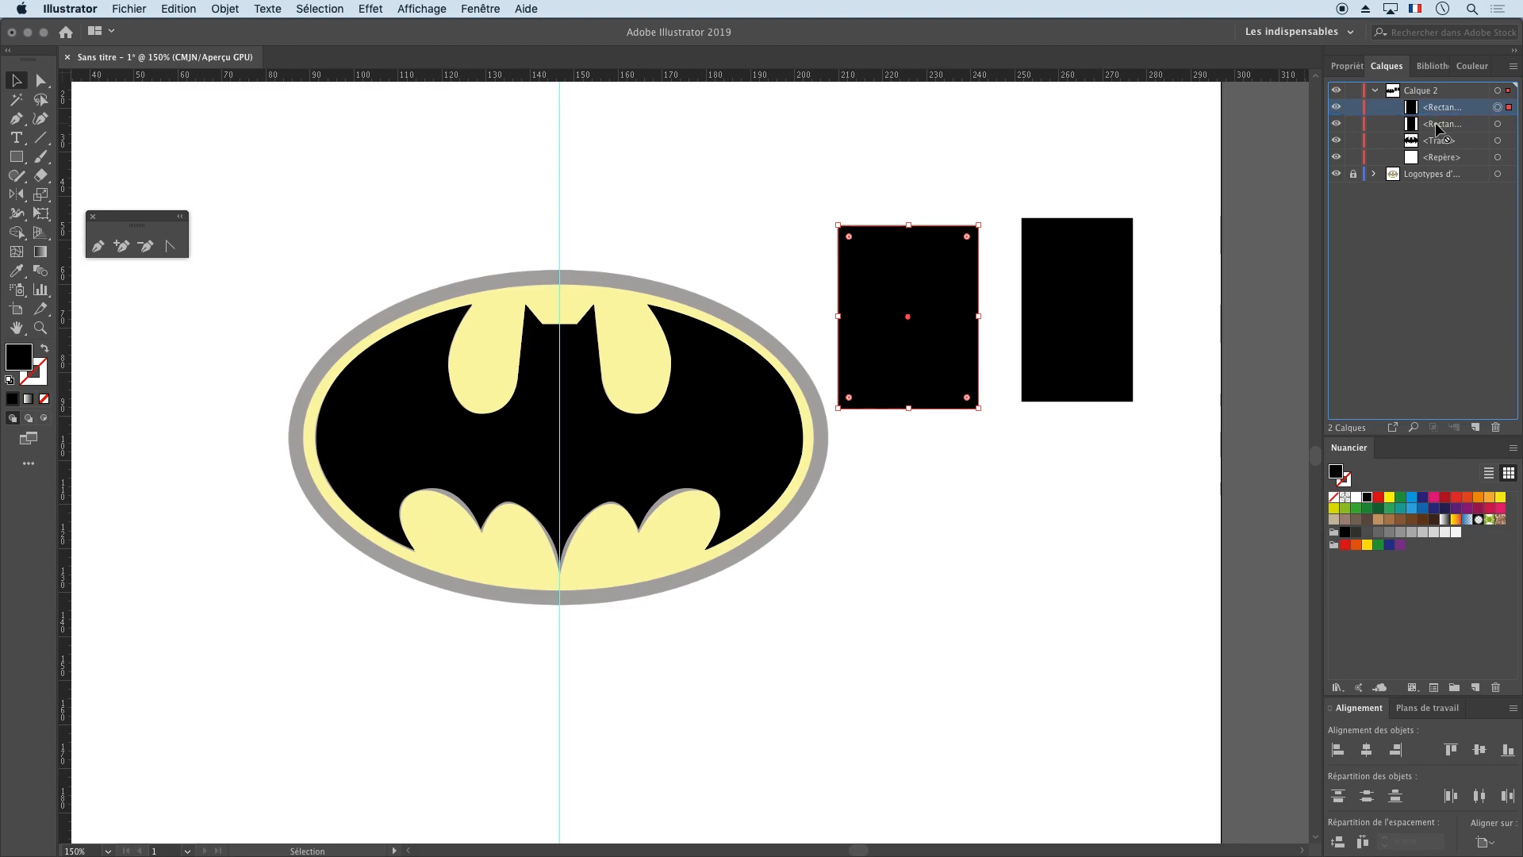
pyautogui.moveTo(1415, 107); pyautogui.dragTo(1414, 131)
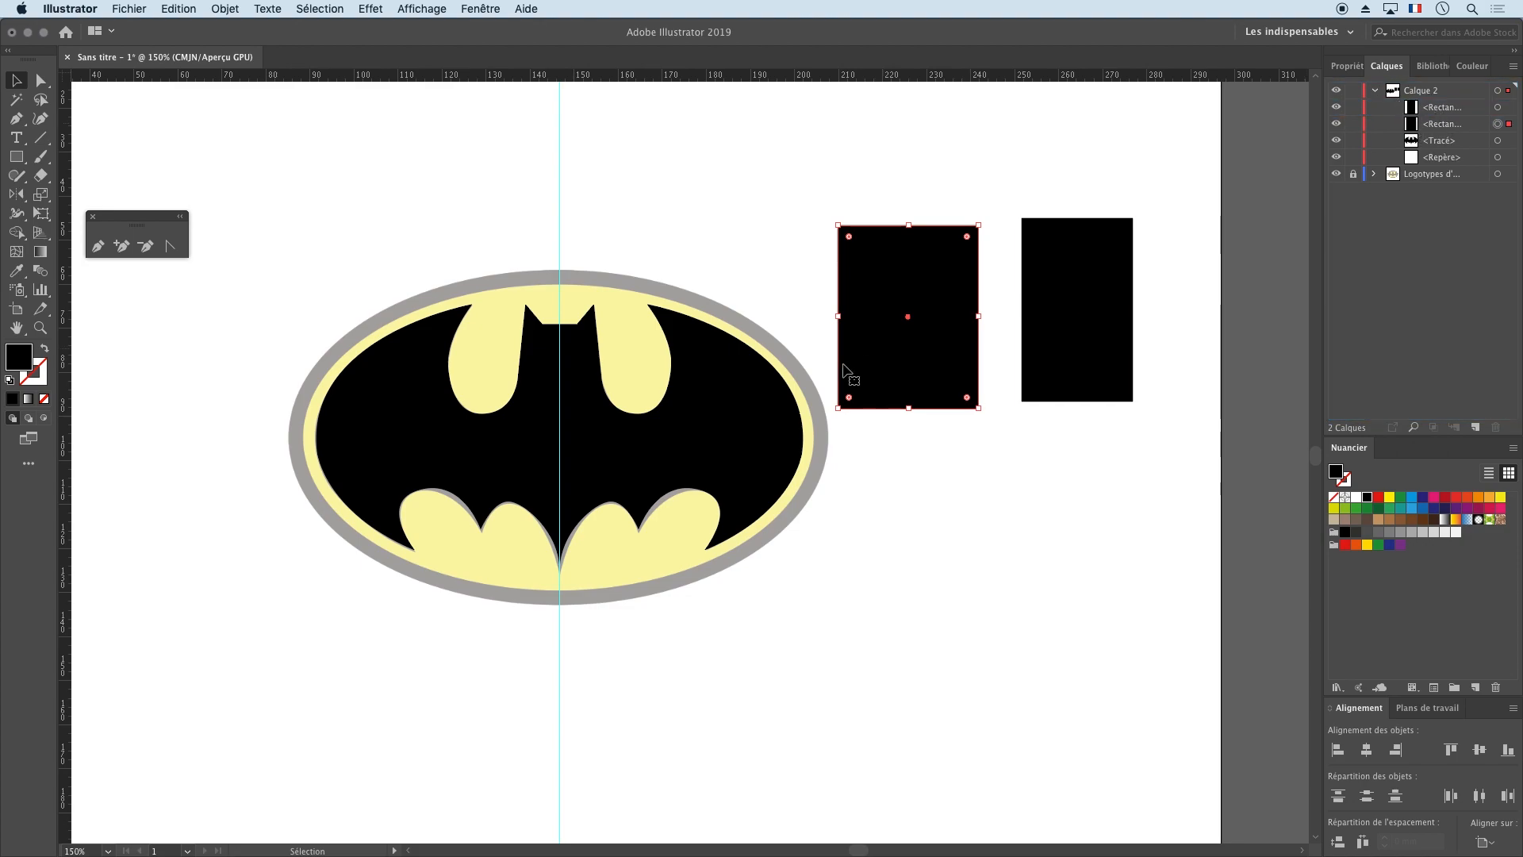
# Step: Move the narrow rectangle over the wide one and delete both test rectangles
pyautogui.moveTo(1031, 325); pyautogui.dragTo(1079, 506)
pyautogui.click(1020, 197)
pyautogui.moveTo(1058, 193); pyautogui.dragTo(945, 287)
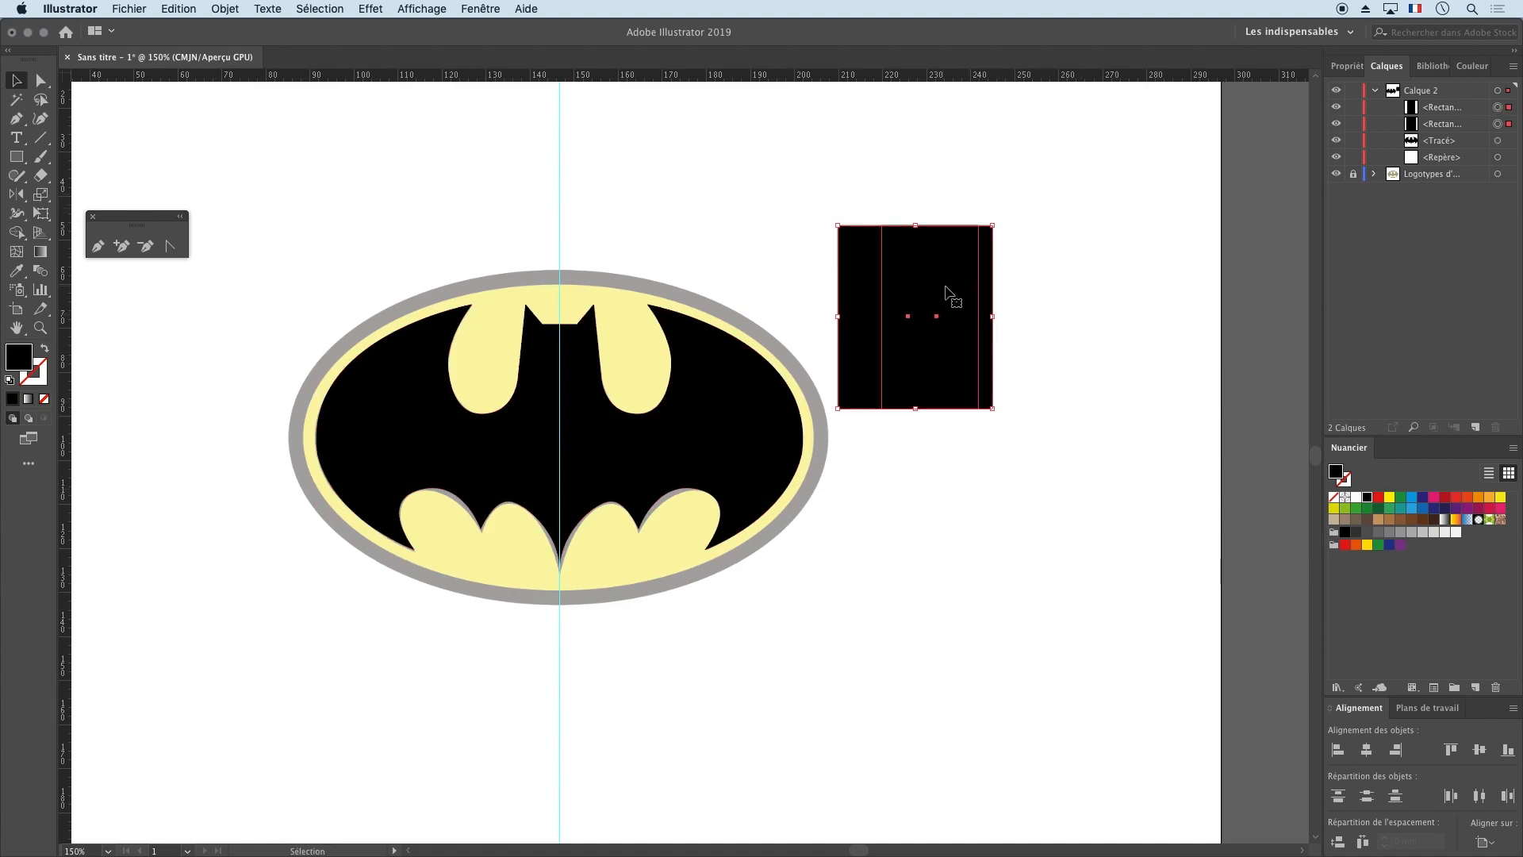
pyautogui.press('Delete')
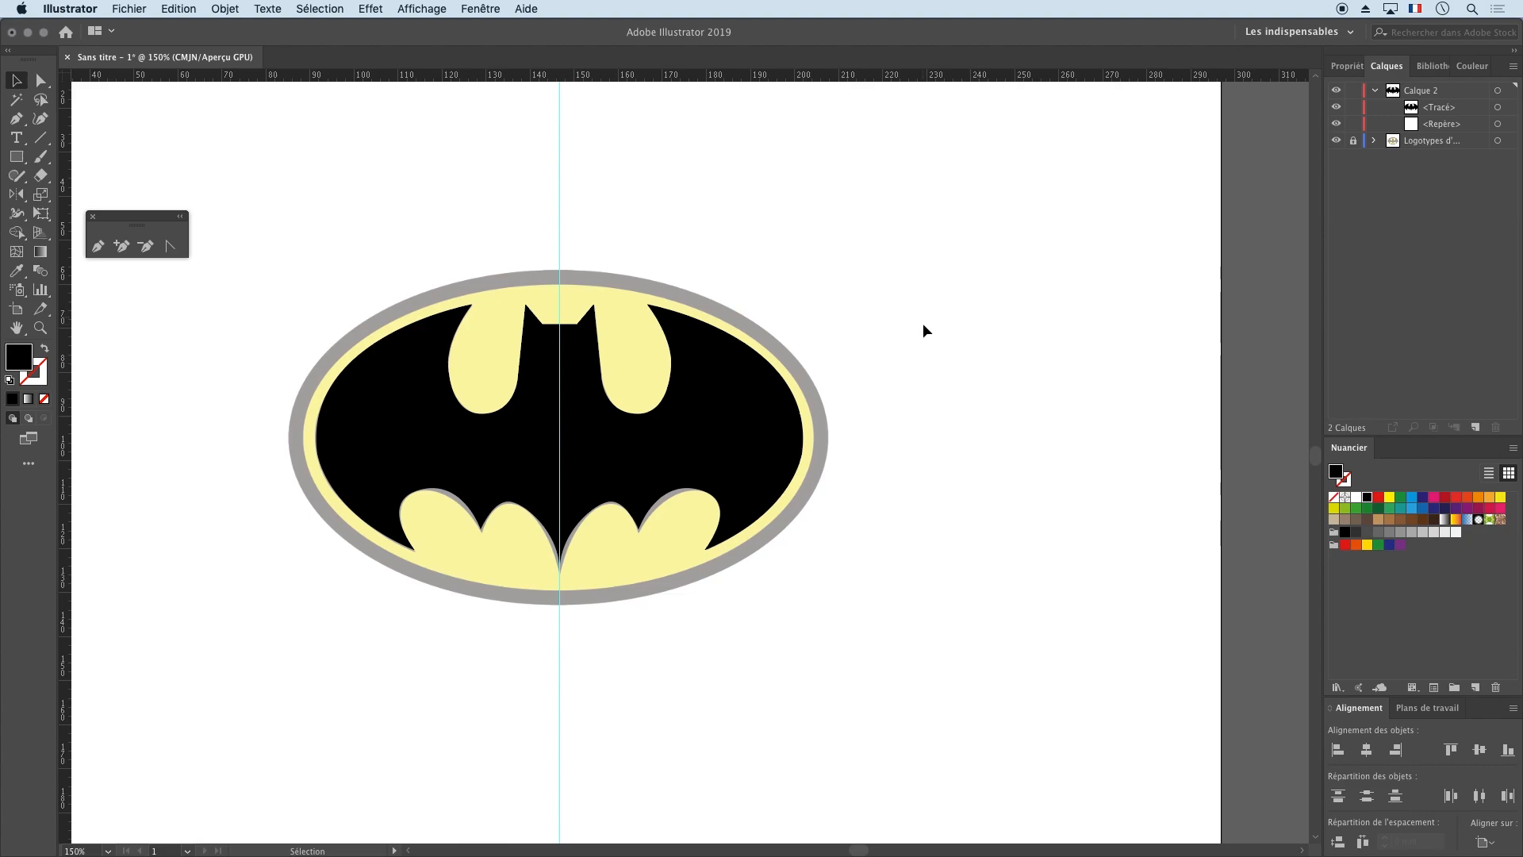
# Step: Isolate the bat once more, exit isolation mode, and leave the bat deselected
pyautogui.click(17, 158)
pyautogui.click(15, 80)
pyautogui.click(728, 413)
pyautogui.doubleClick(728, 413)
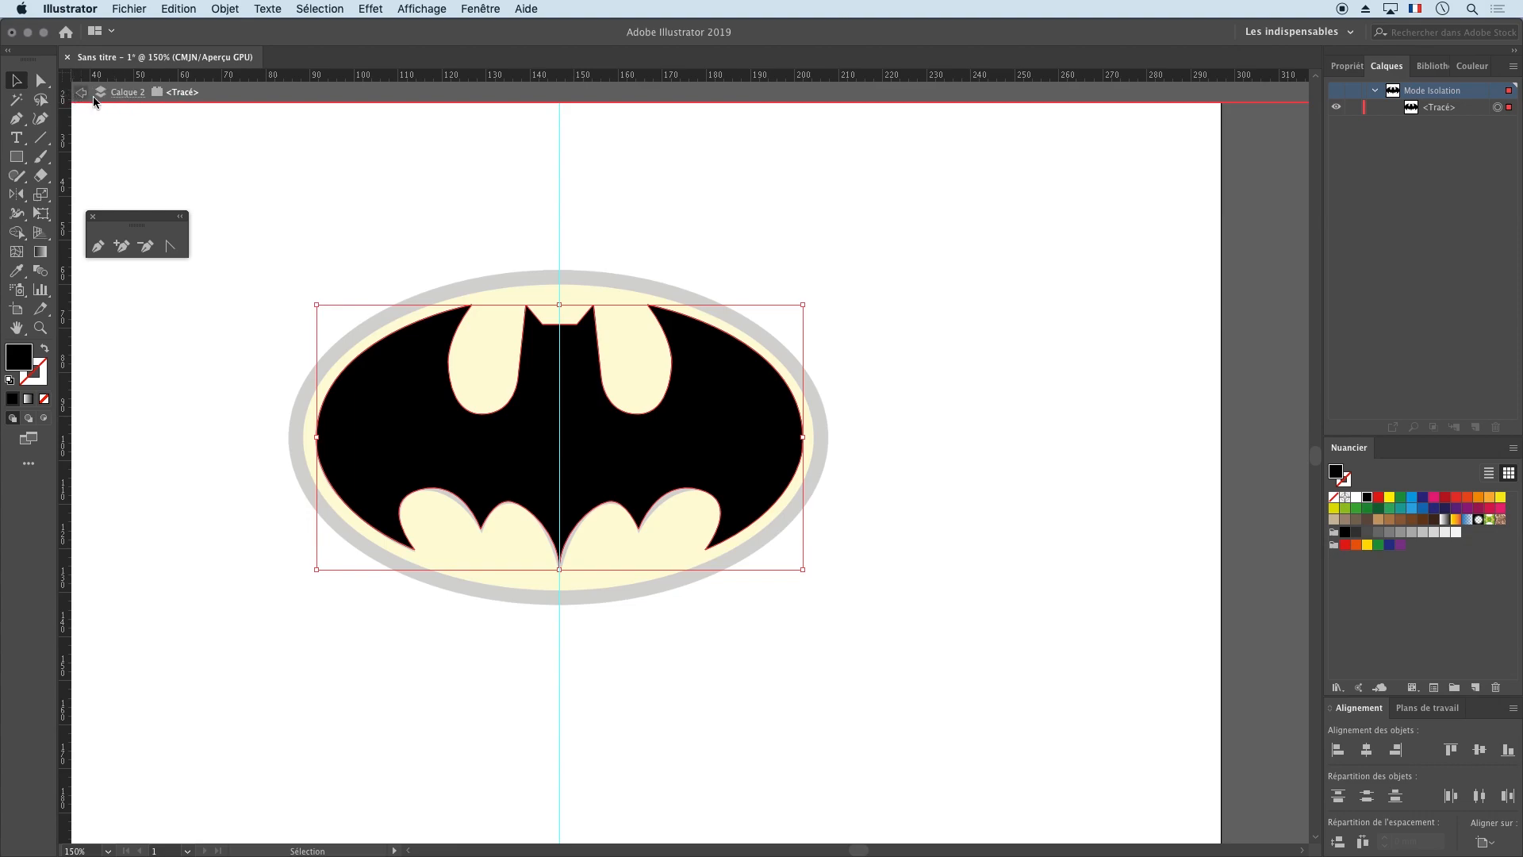
pyautogui.doubleClick(299, 167)
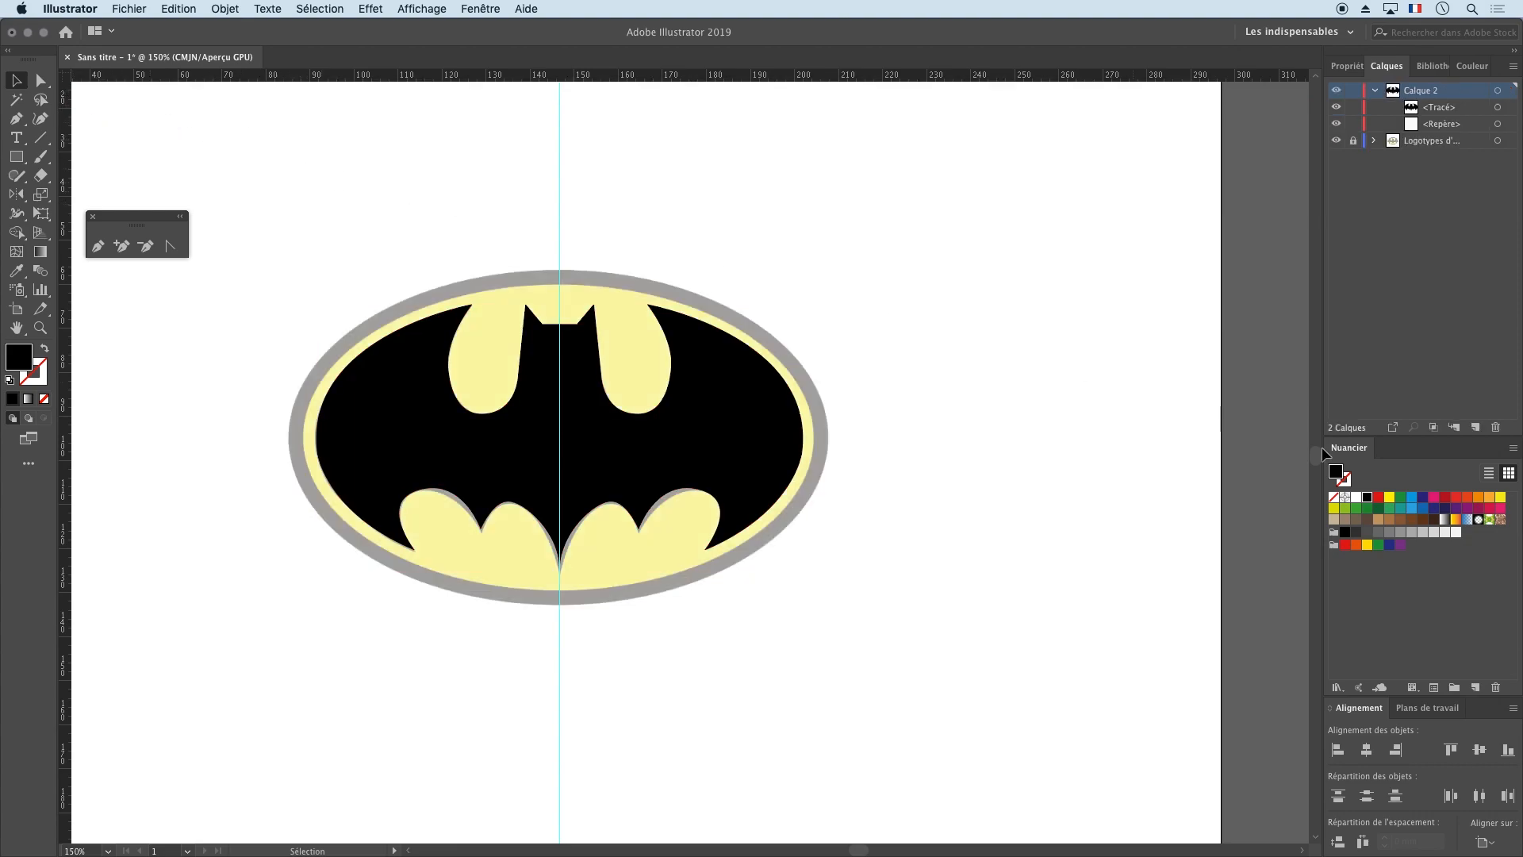
pyautogui.click(656, 473)
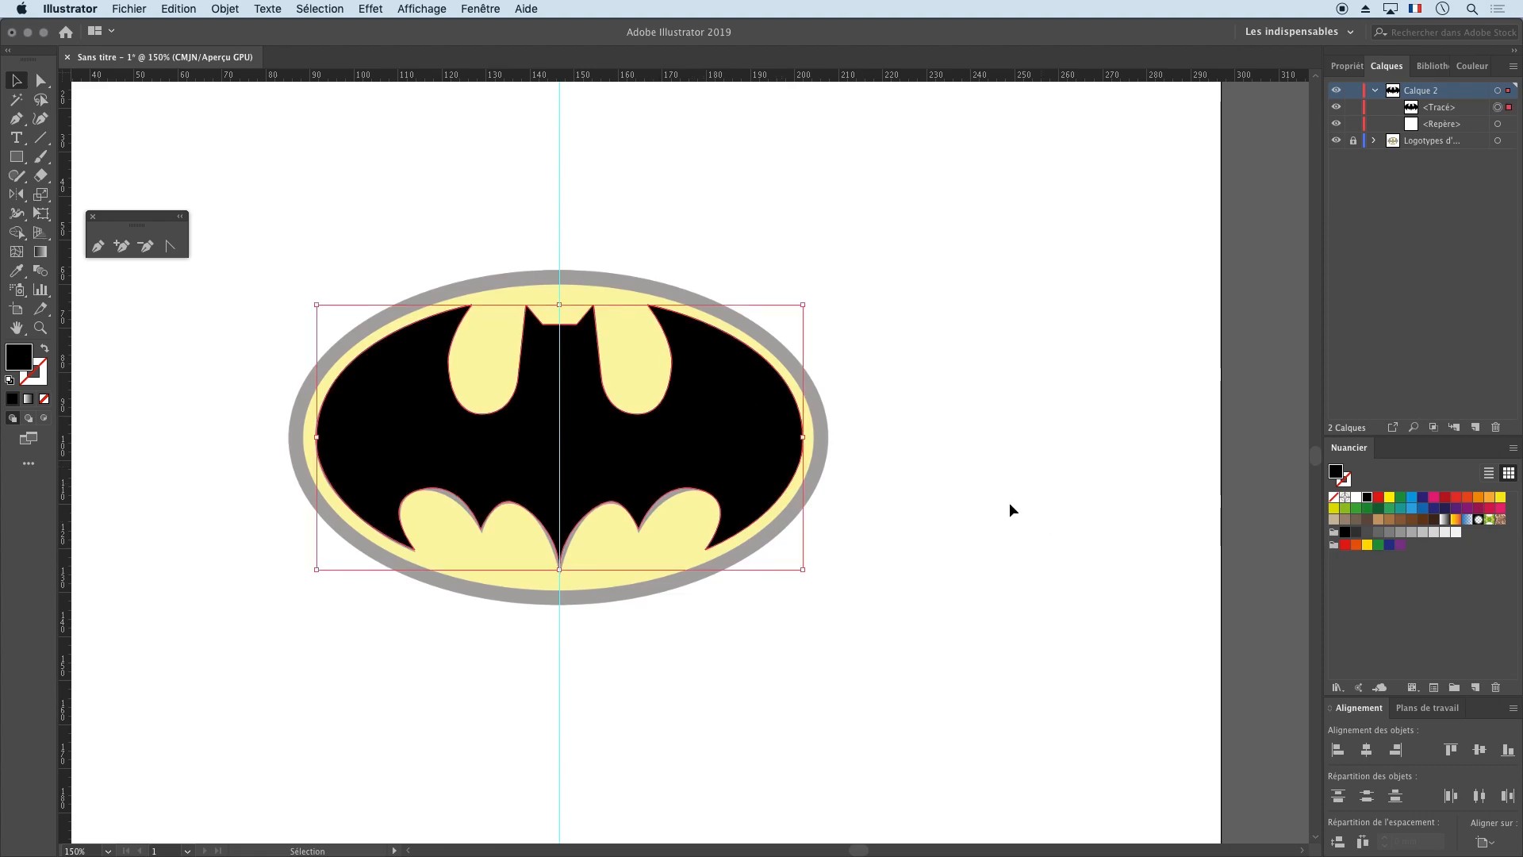
pyautogui.click(617, 368)
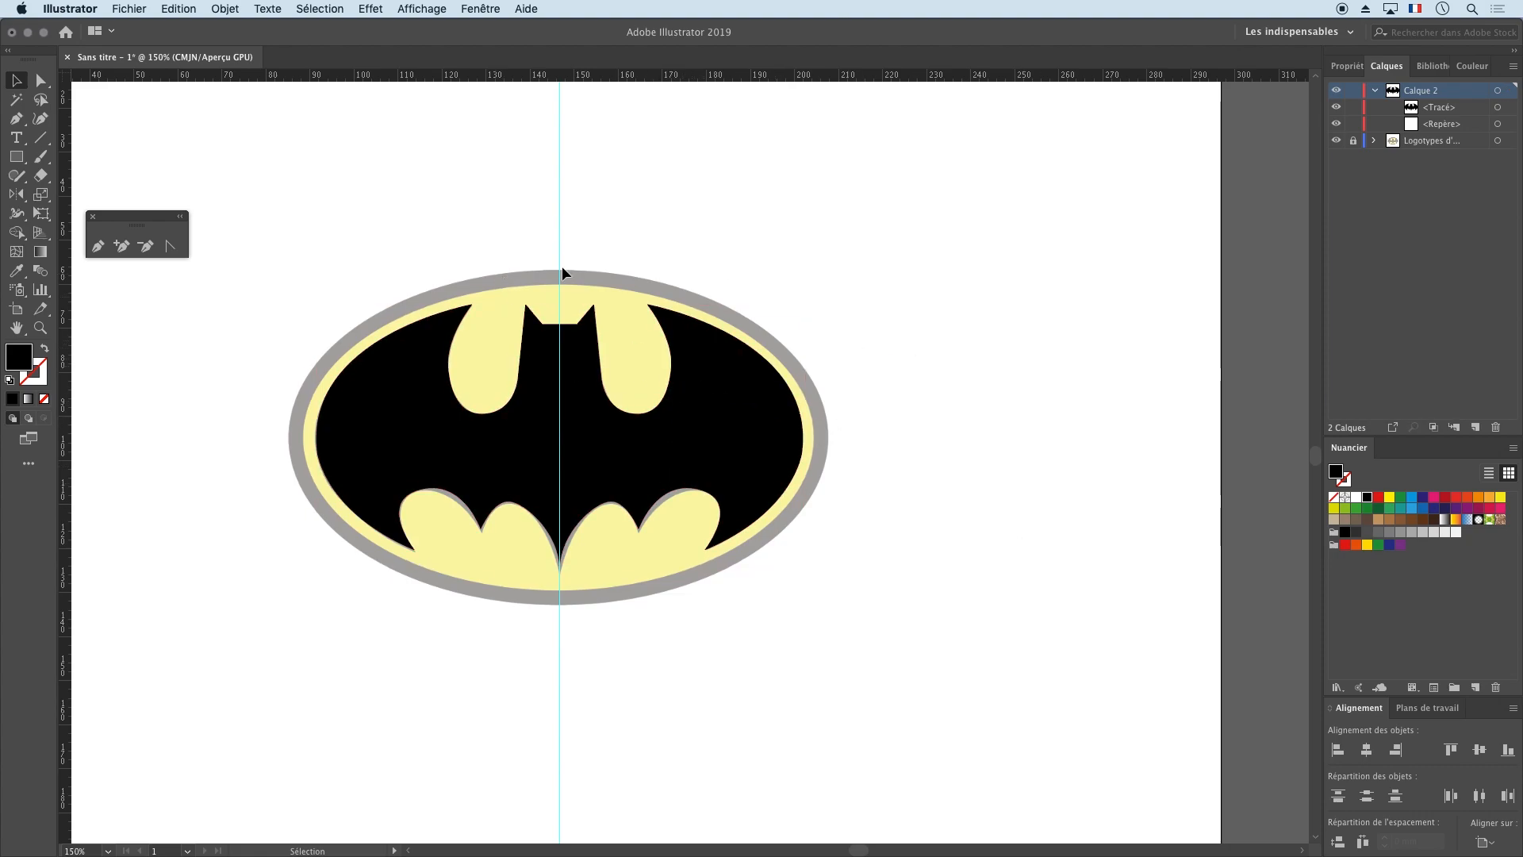
# Step: Place guides at the grey oval's top and left extremes and draw an ellipse from their intersection covering the whole oval
pyautogui.moveTo(497, 75); pyautogui.dragTo(526, 270)
pyautogui.moveTo(65, 381); pyautogui.dragTo(287, 449)
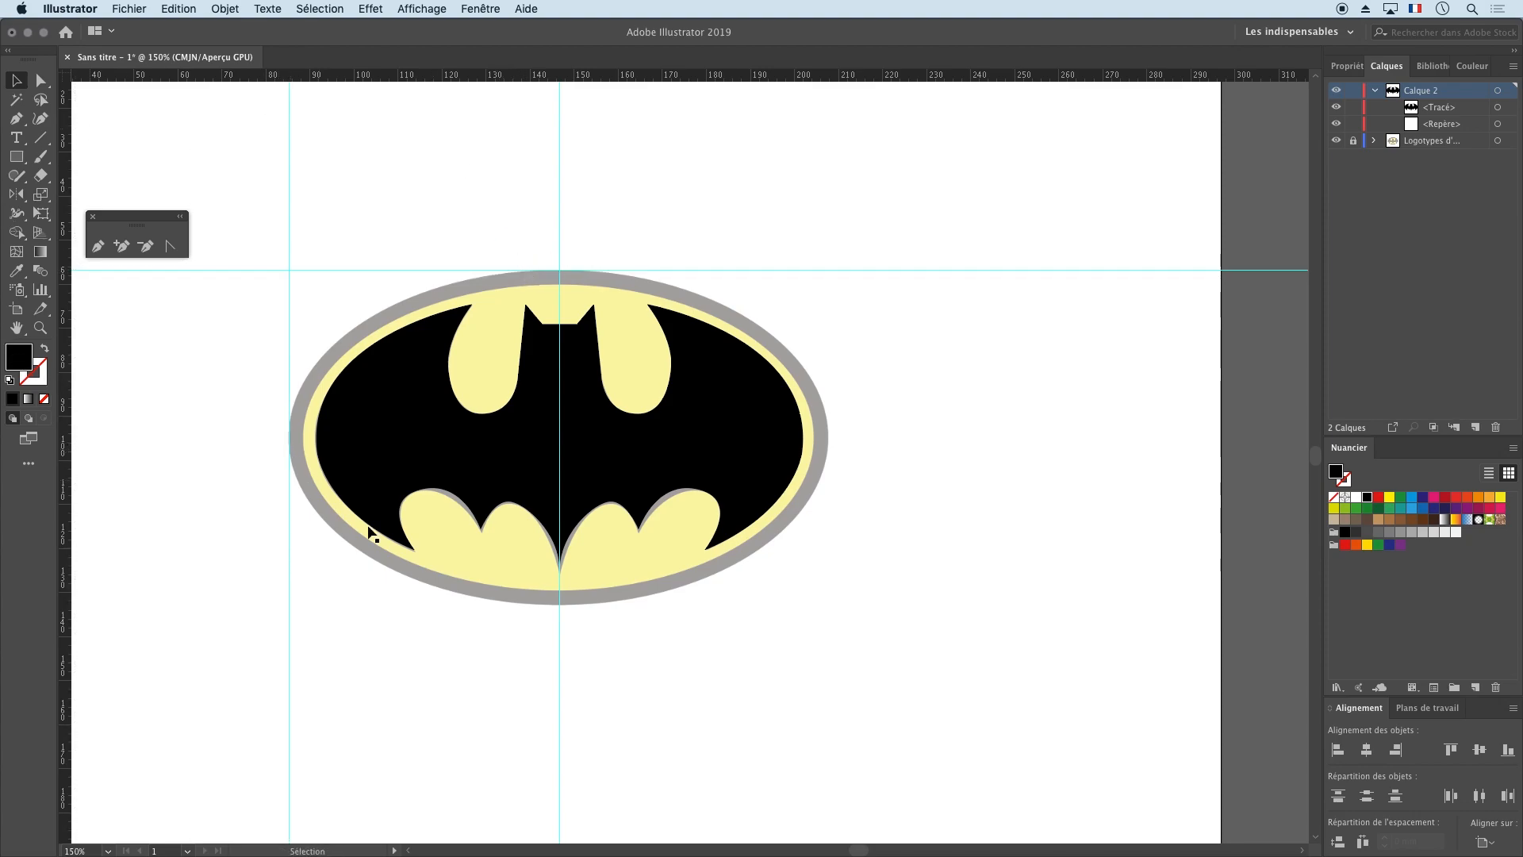
pyautogui.moveTo(16, 156); pyautogui.dragTo(101, 195)
pyautogui.moveTo(288, 270); pyautogui.dragTo(829, 605)
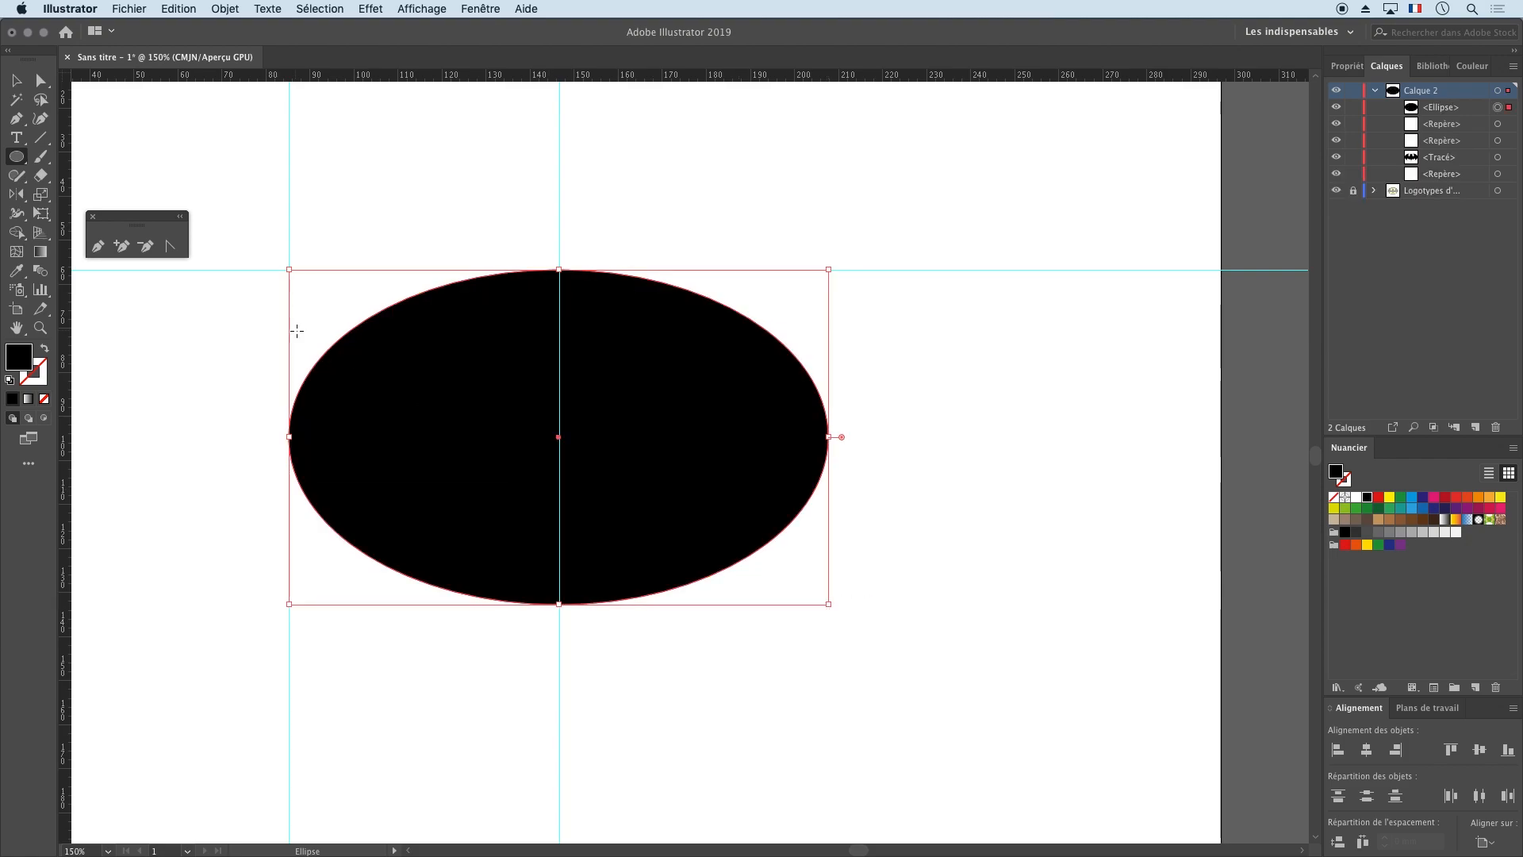
# Step: Set the ellipse's fill colour to yellow FFF800 and reselect the ellipse
pyautogui.doubleClick(13, 367)
pyautogui.moveTo(994, 429); pyautogui.dragTo(1039, 367)
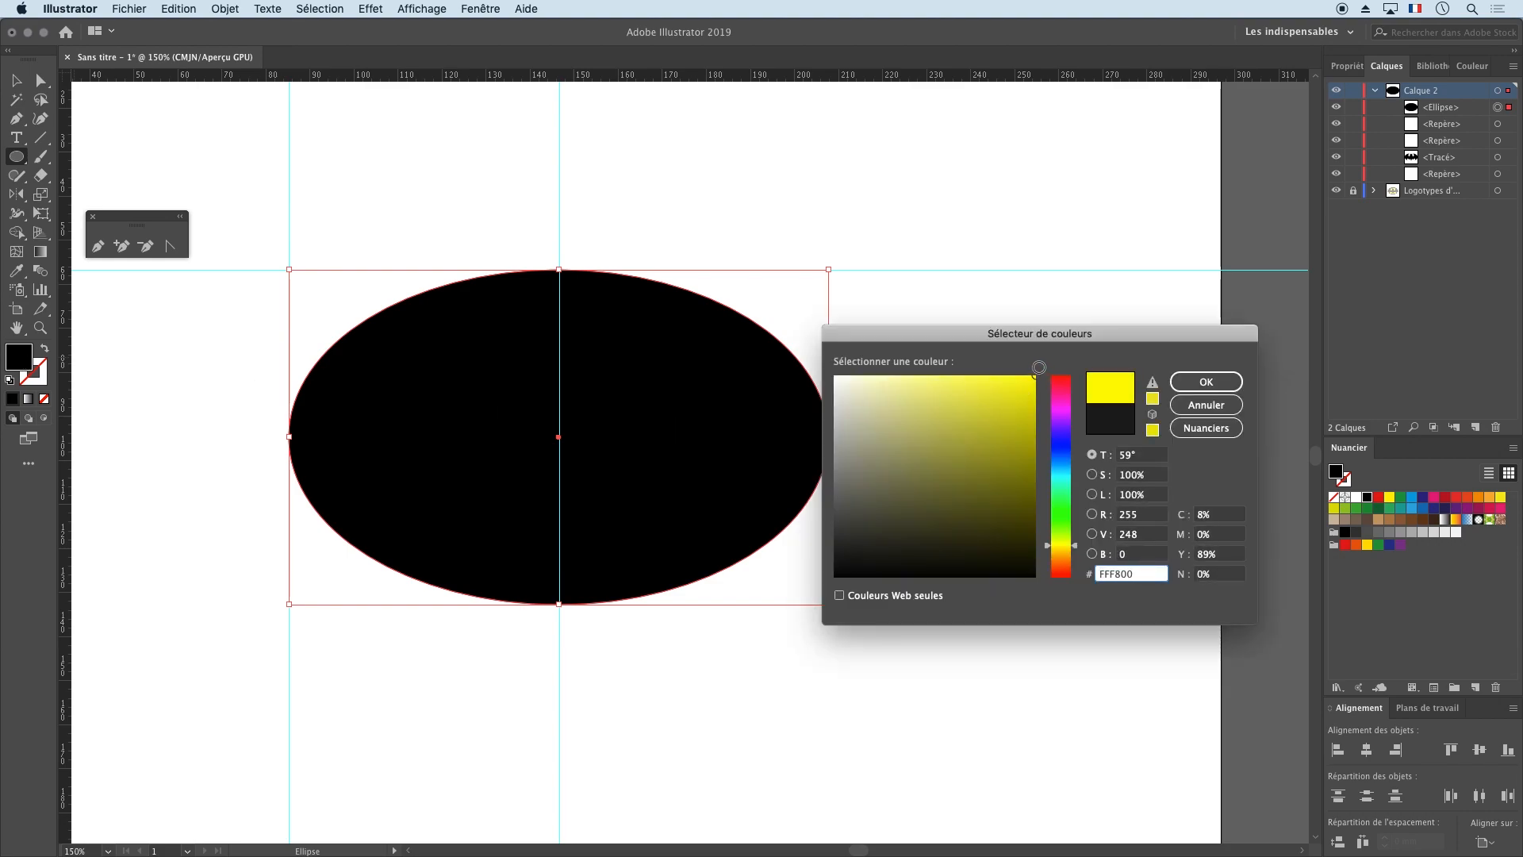
pyautogui.click(1239, 381)
pyautogui.click(17, 81)
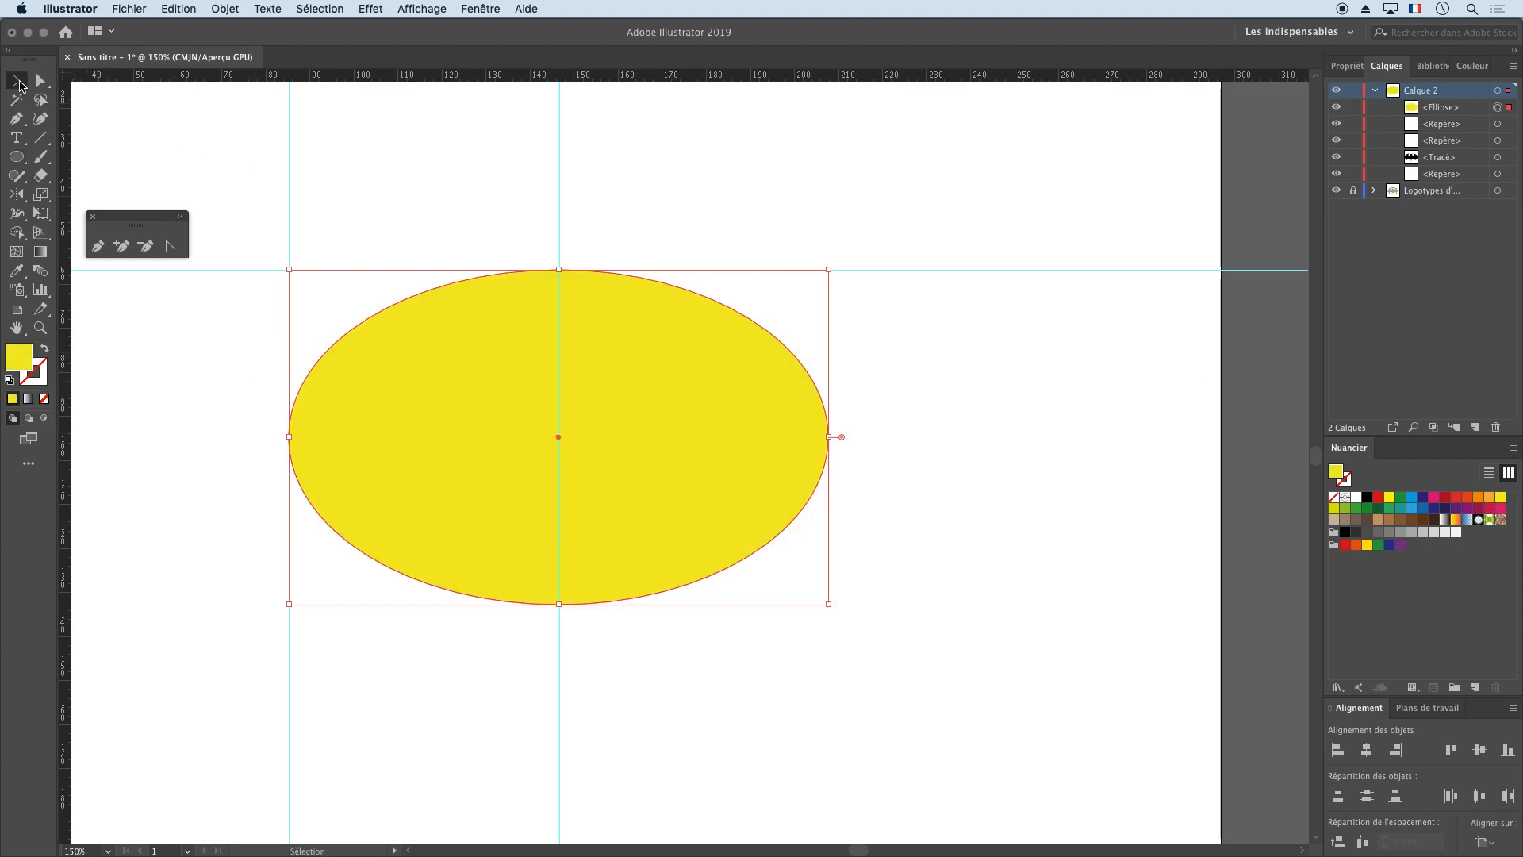
pyautogui.press('super+shift+a')
pyautogui.click(721, 406)
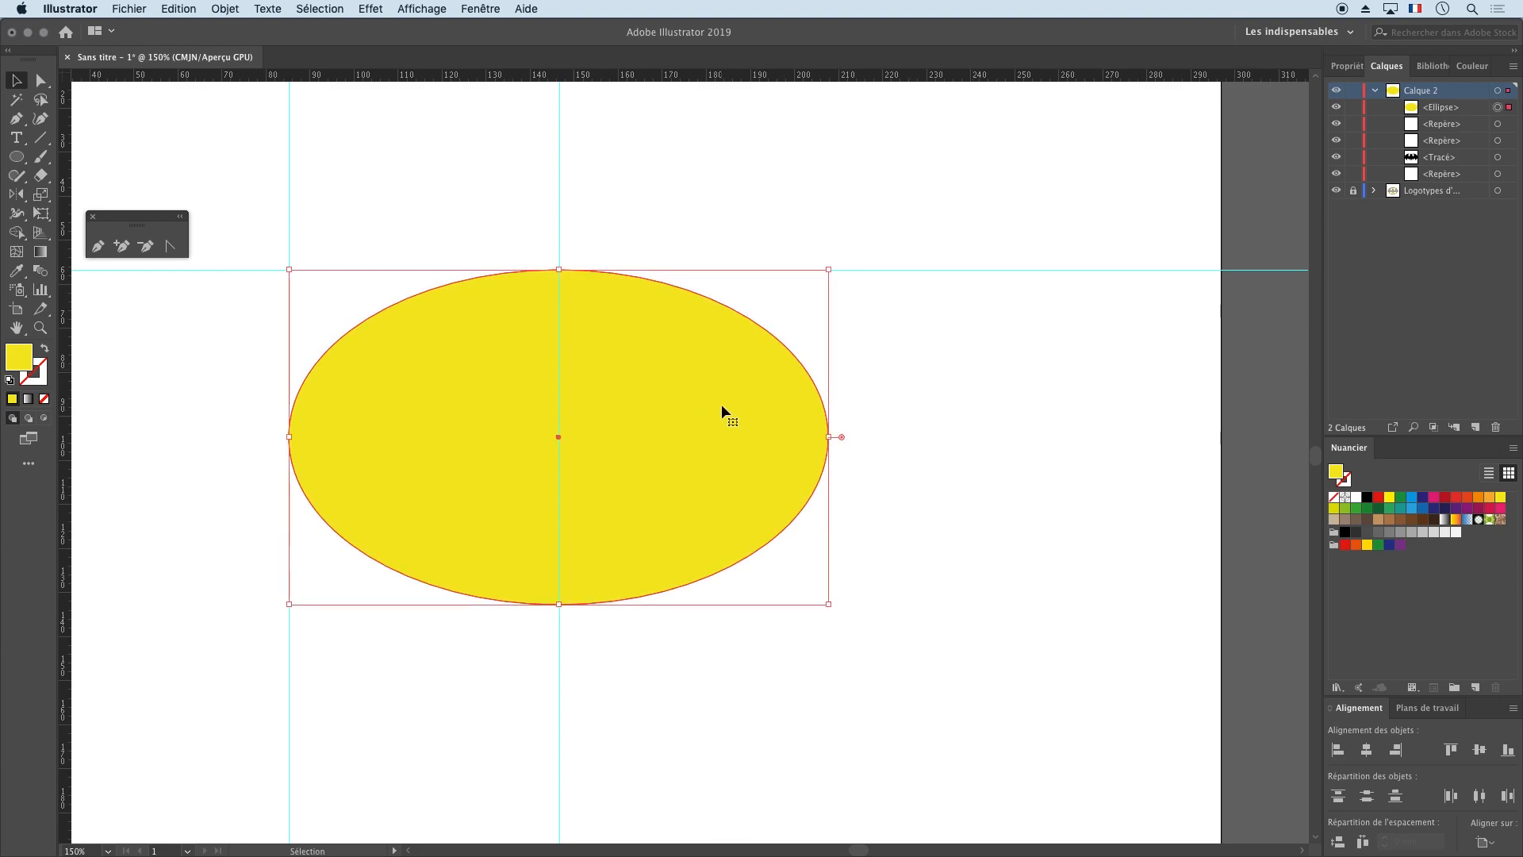
# Step: Move the yellow ellipse directly beneath the bat path in the layer stacking order
pyautogui.click(1410, 109)
pyautogui.moveTo(1410, 109); pyautogui.dragTo(1418, 165)
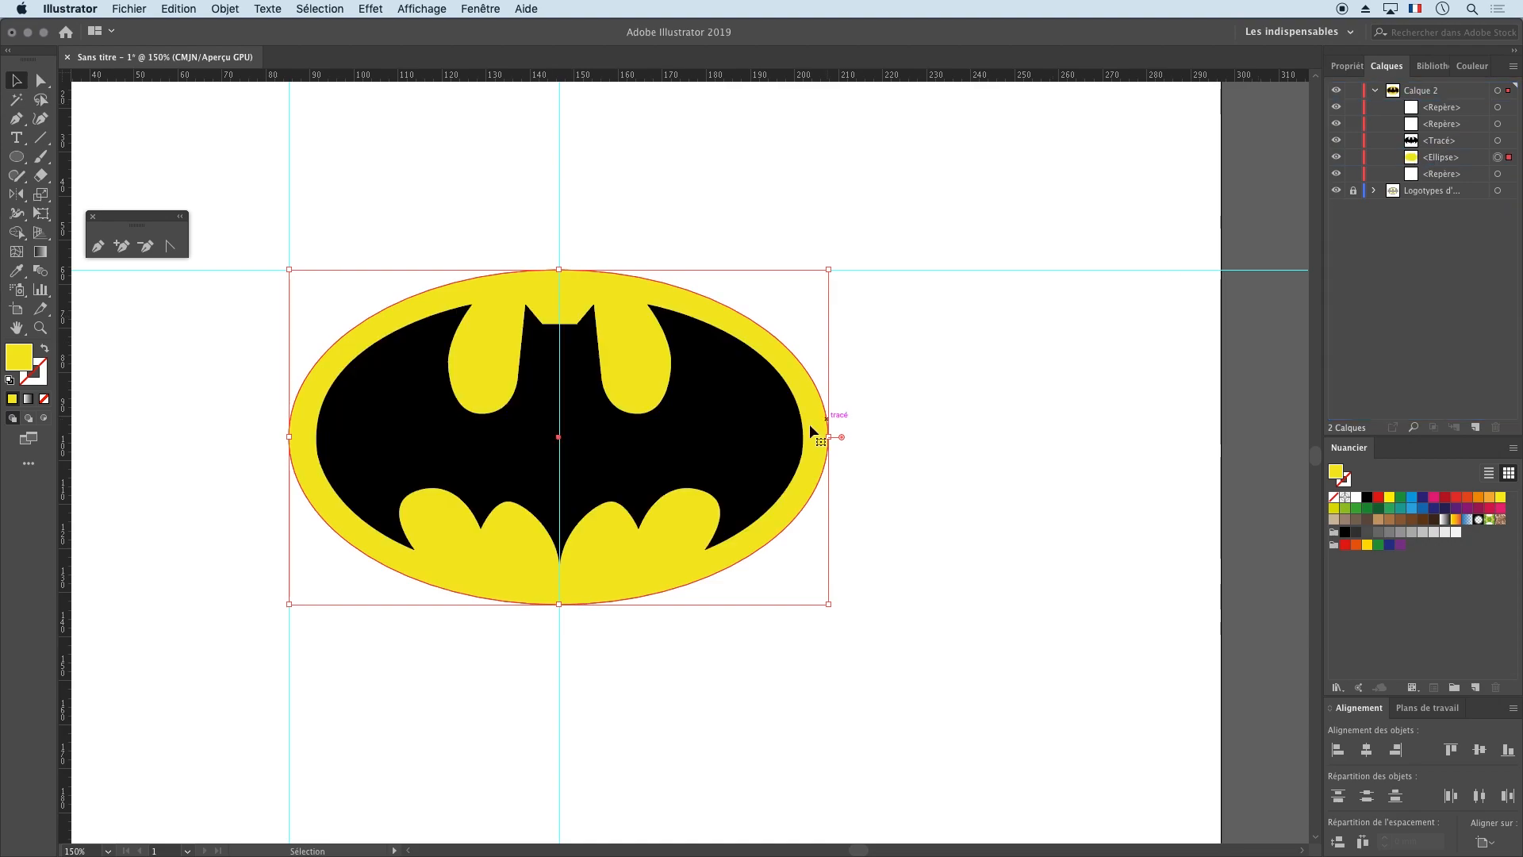
pyautogui.click(716, 376)
pyautogui.click(645, 332)
pyautogui.click(1445, 149)
pyautogui.doubleClick(1440, 141)
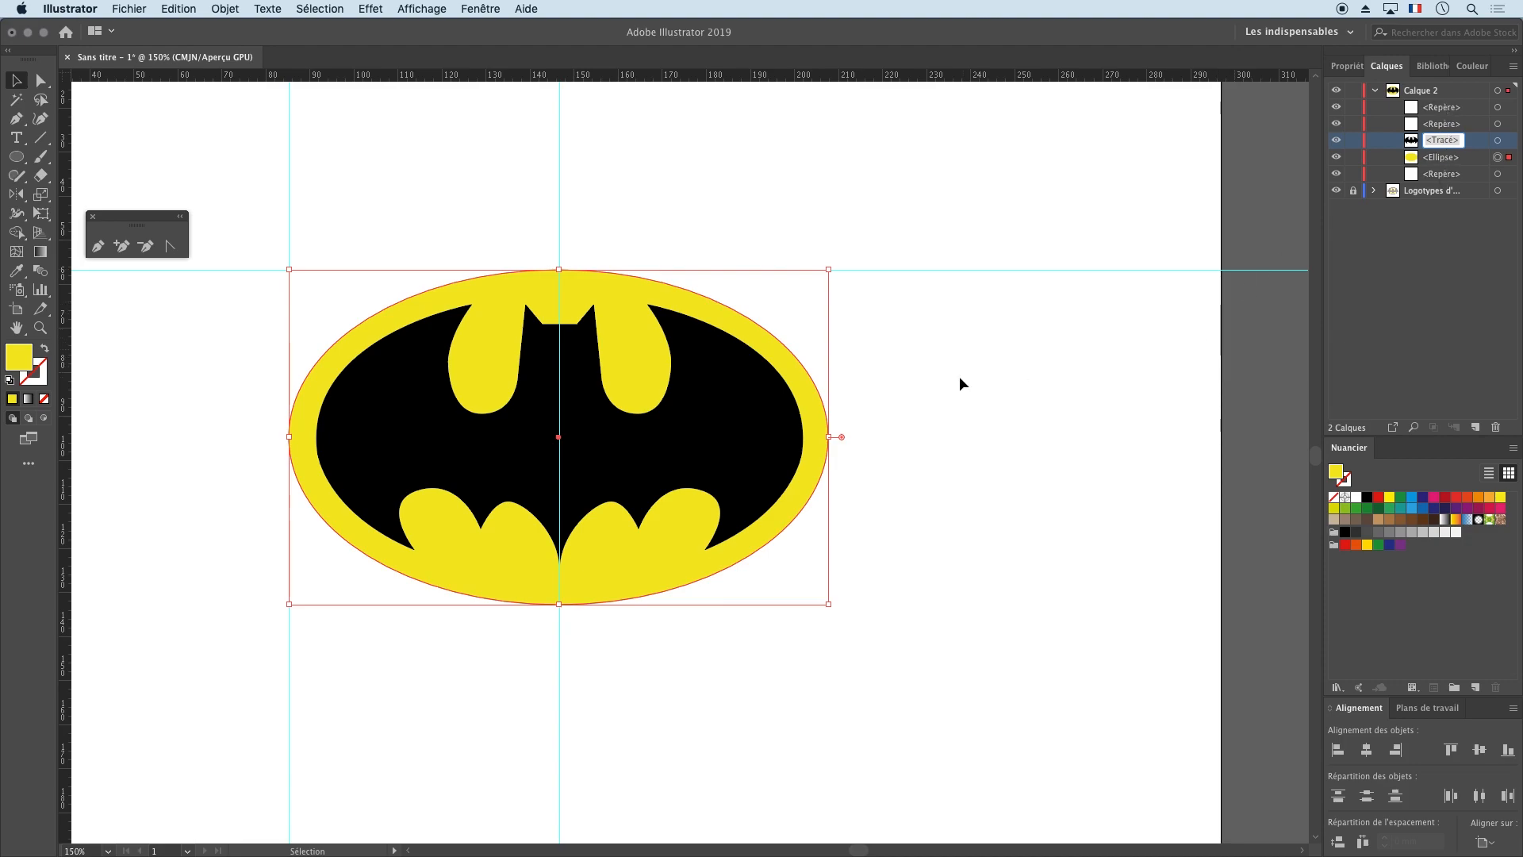
pyautogui.click(946, 380)
# Step: Add the bat to the ellipse selection, move both off the template, and undo that move
pyautogui.click(812, 444)
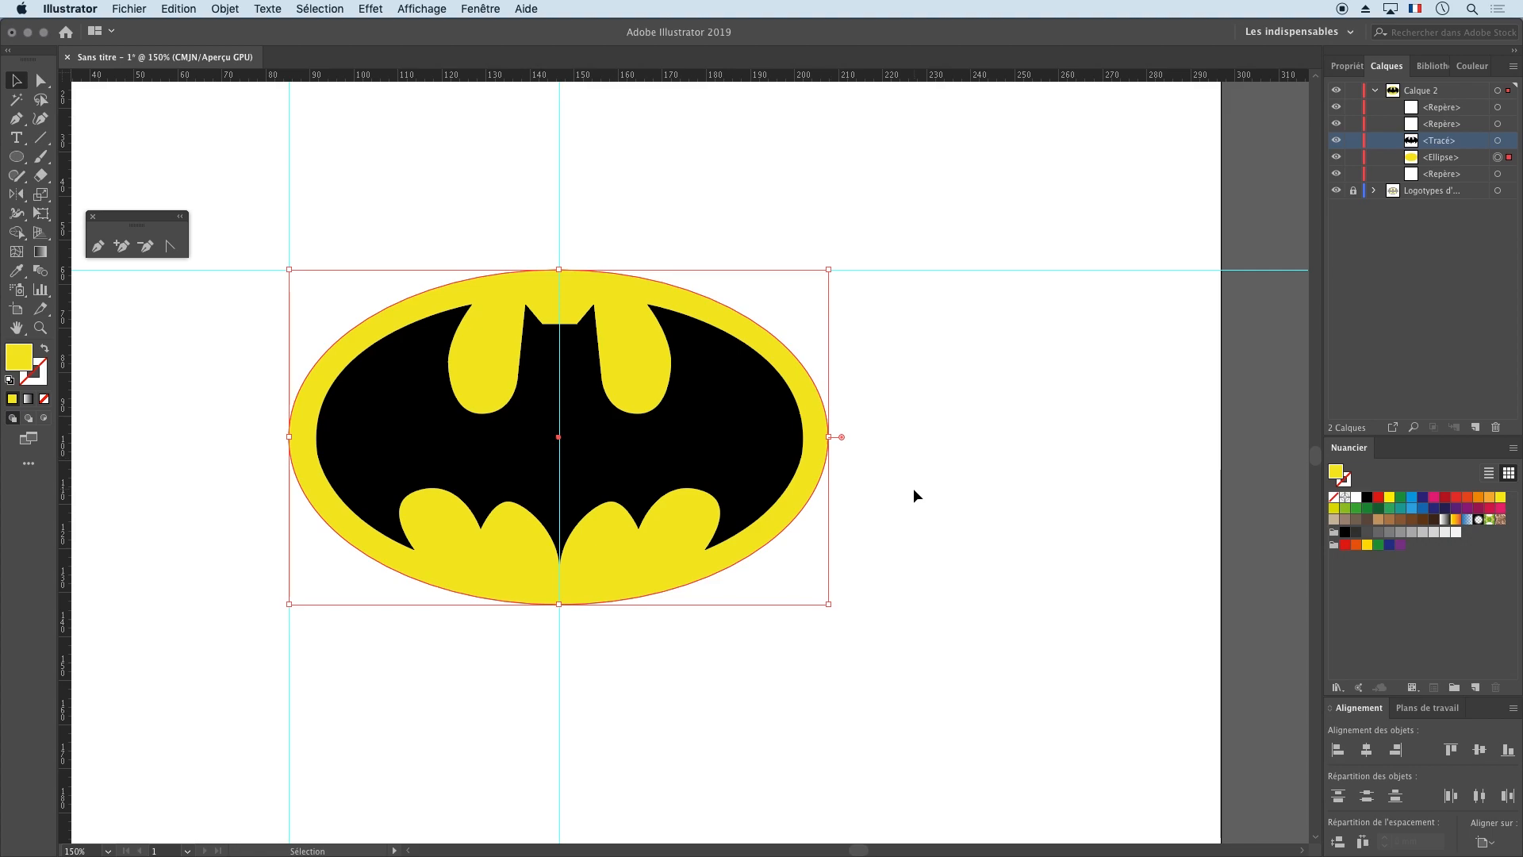
pyautogui.keyDown('shift'); pyautogui.click(796, 457); pyautogui.keyUp('shift')
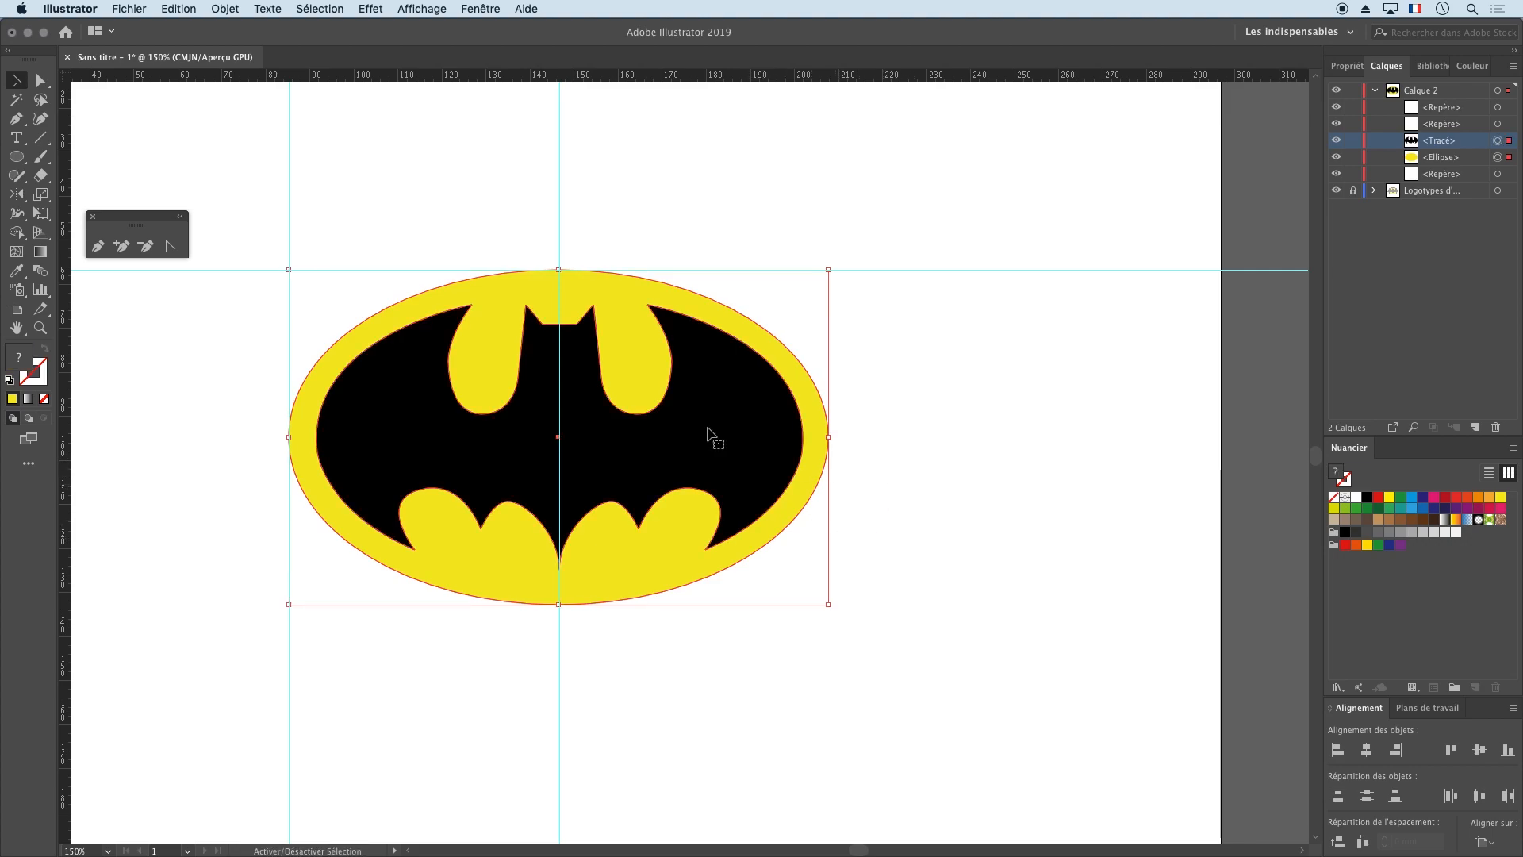
pyautogui.moveTo(679, 406); pyautogui.dragTo(766, 468)
pyautogui.press('super+z')
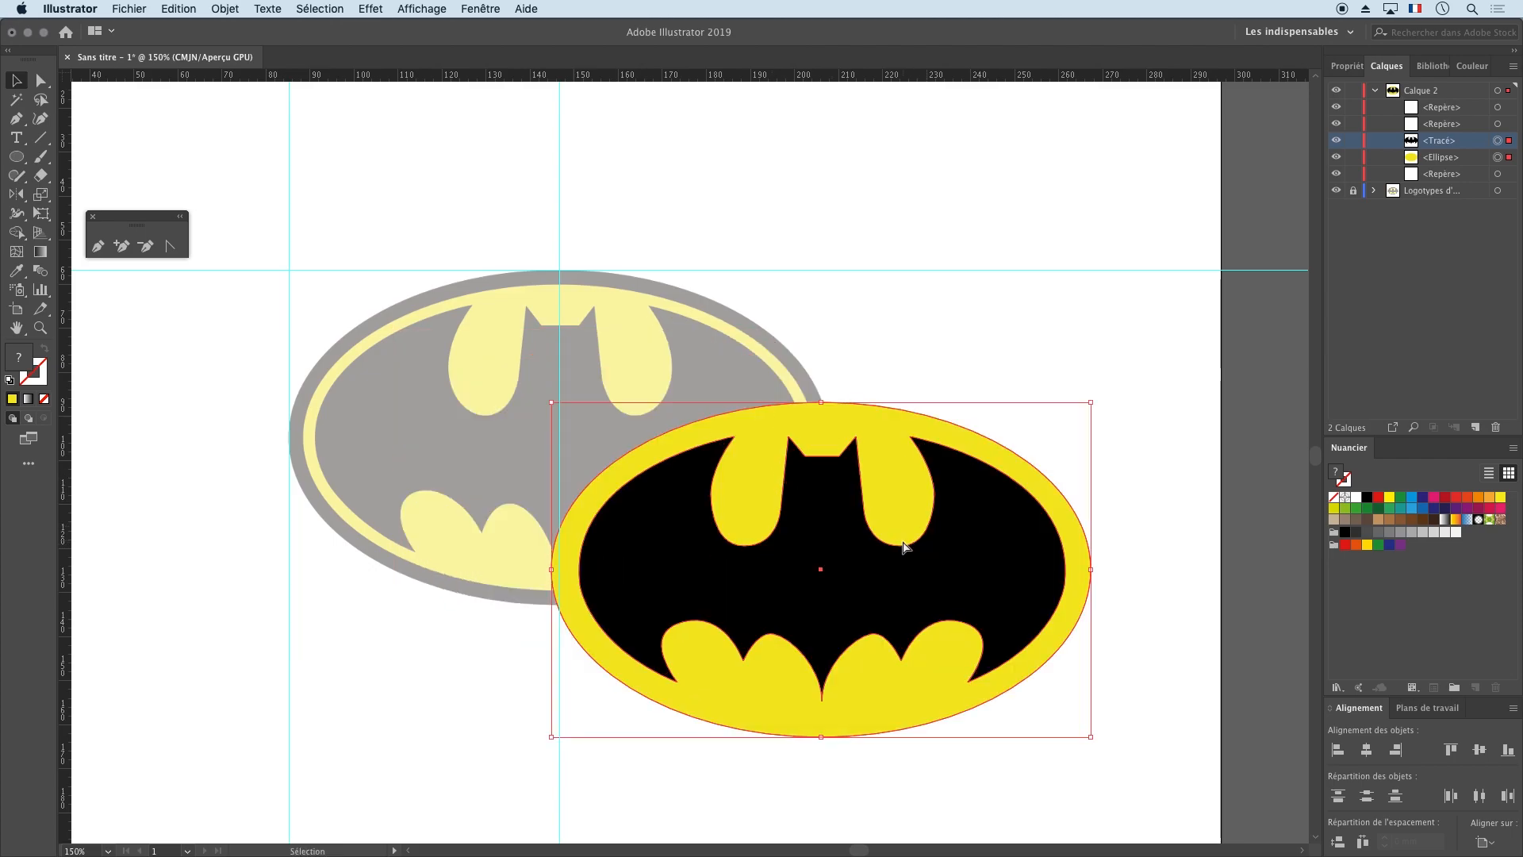
pyautogui.press('super+z')
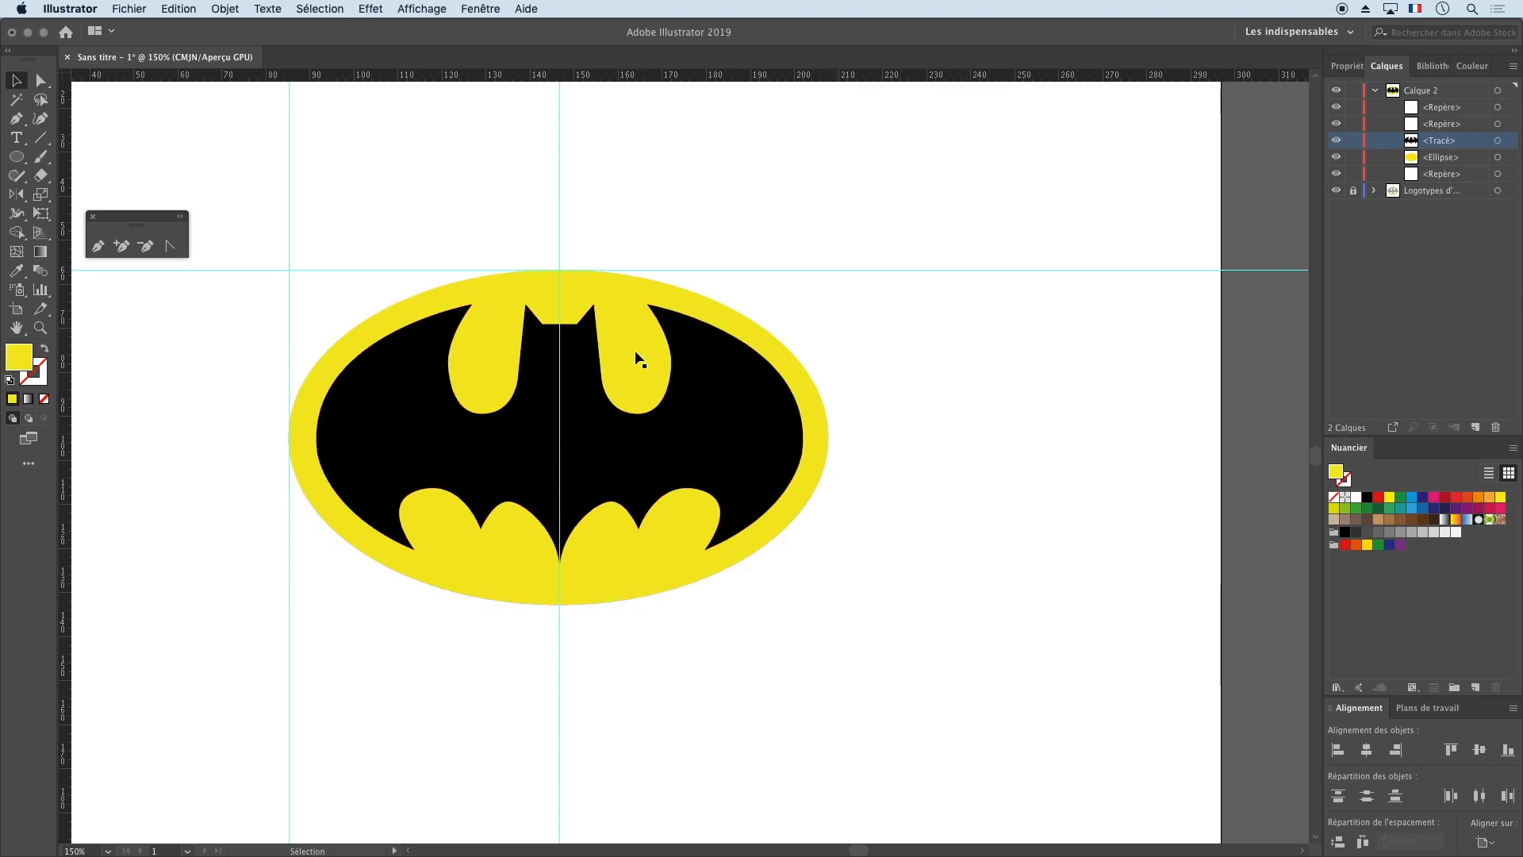
# Step: Select the yellow ellipse and give it a black stroke (N 100)
pyautogui.click(606, 295)
pyautogui.doubleClick(45, 370)
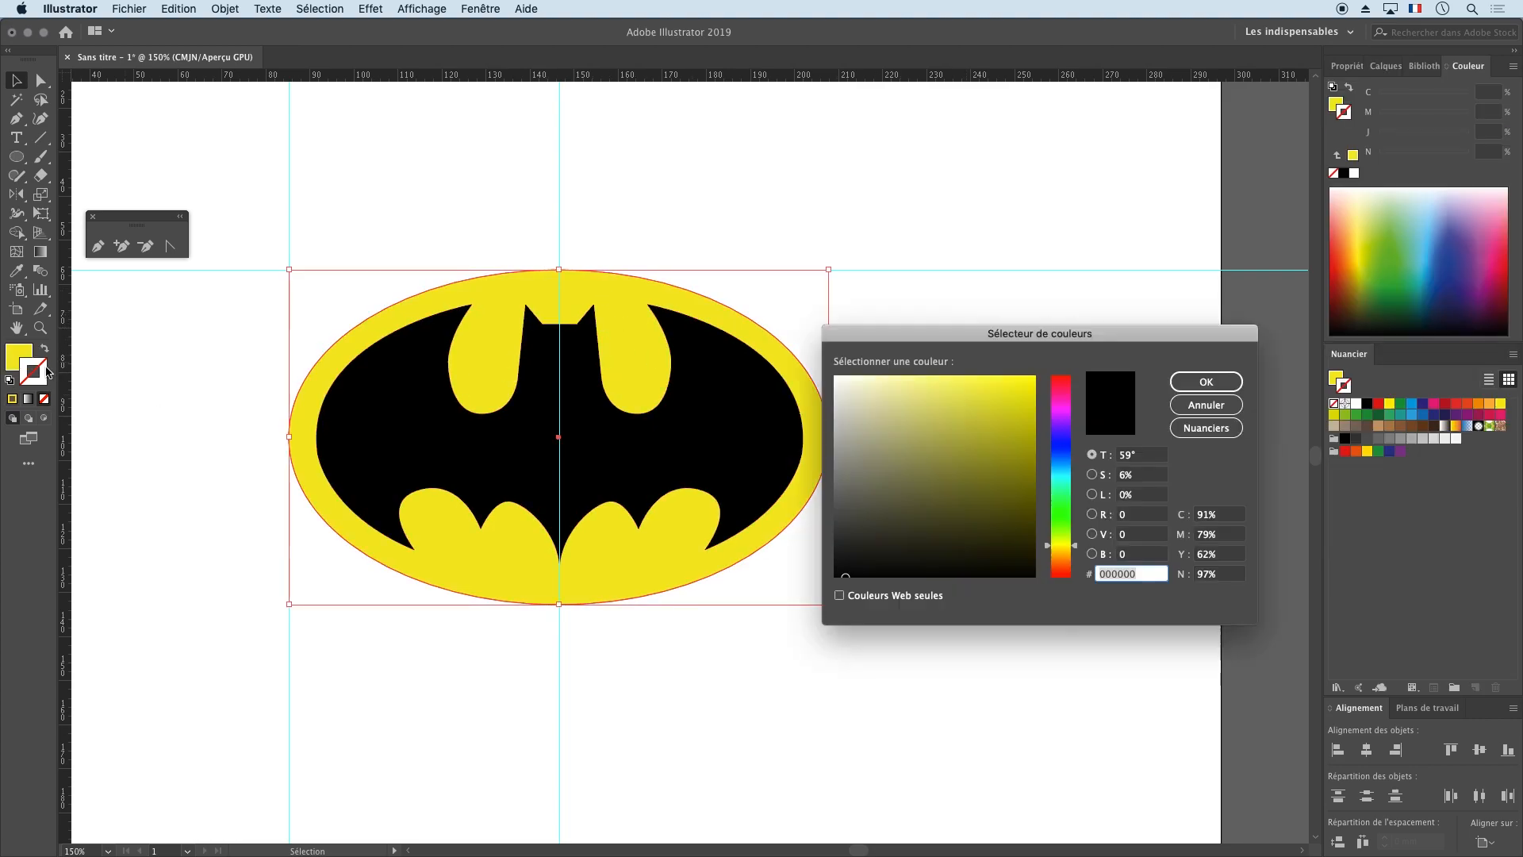
pyautogui.click(1205, 404)
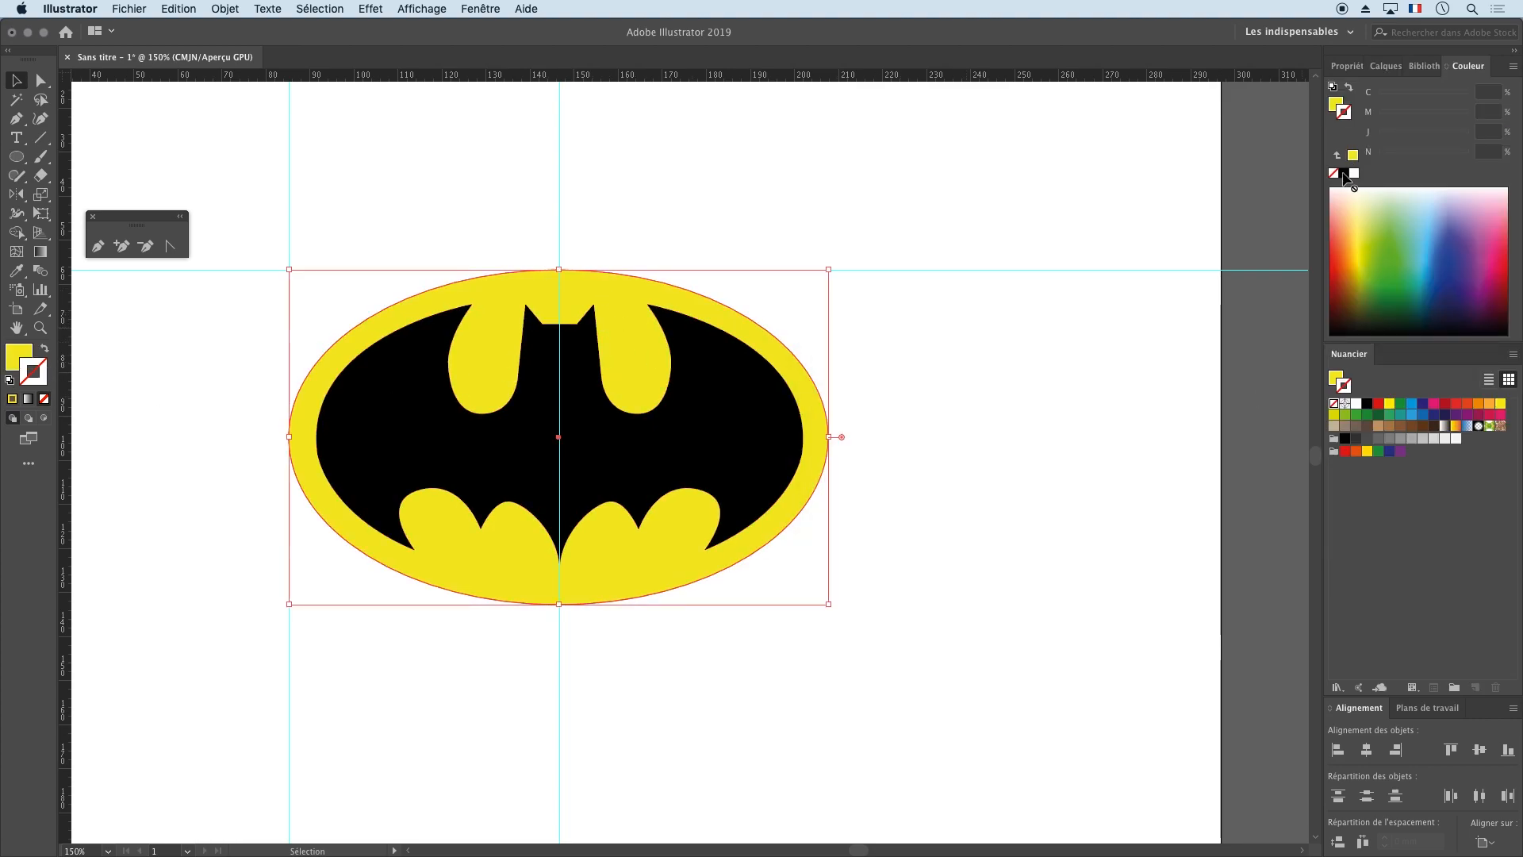
pyautogui.click(1344, 174)
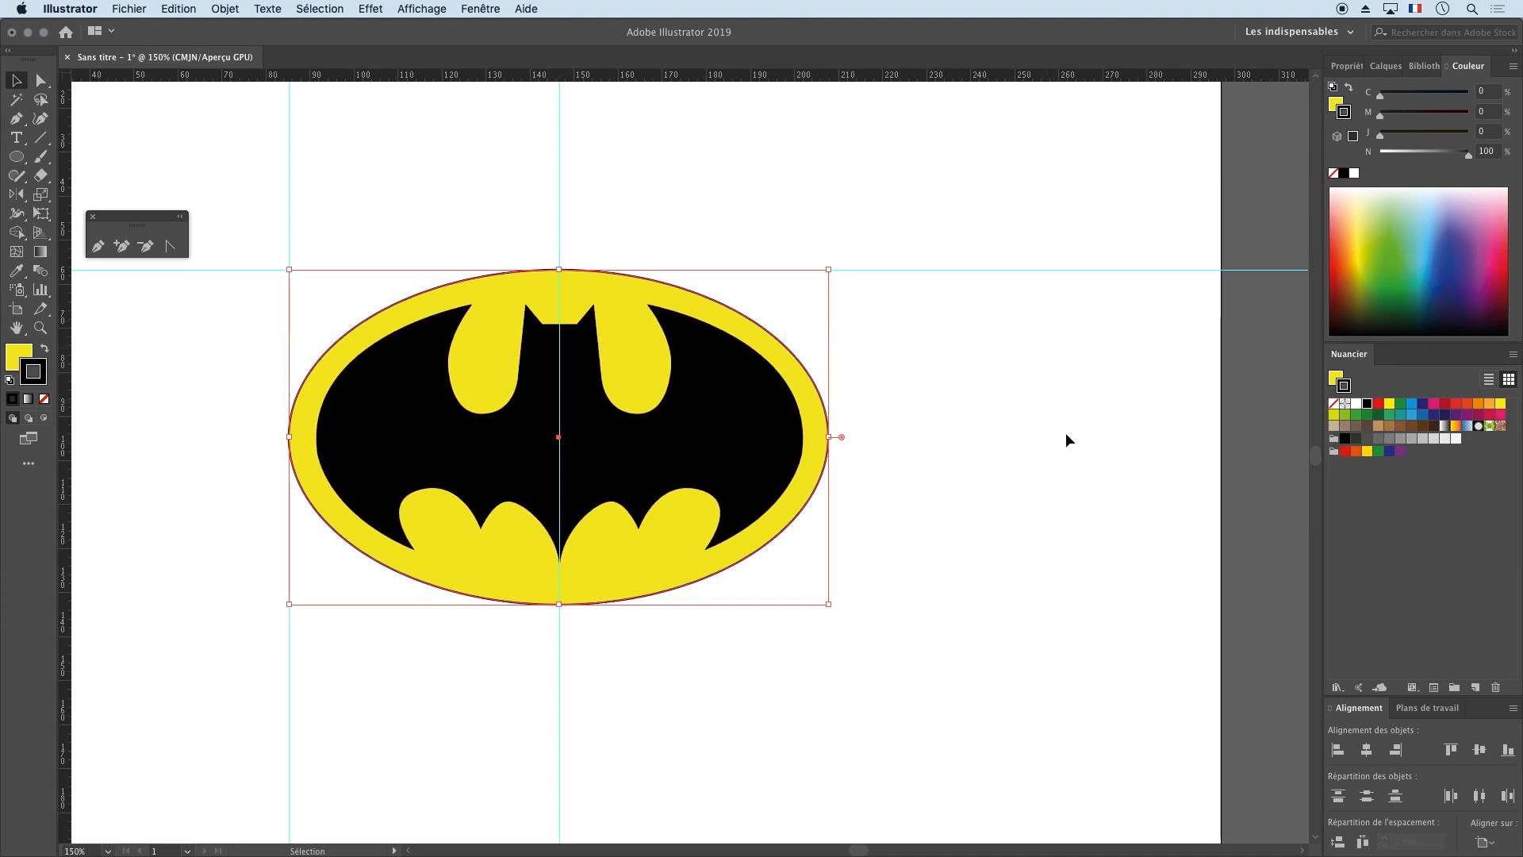
# Step: Increase the ellipse's stroke weight to 12 pt and deselect it
pyautogui.click(1348, 68)
pyautogui.click(1402, 260)
pyautogui.click(1402, 260)
pyautogui.click(1403, 261)
pyautogui.click(1403, 260)
pyautogui.click(1402, 260)
pyautogui.click(945, 387)
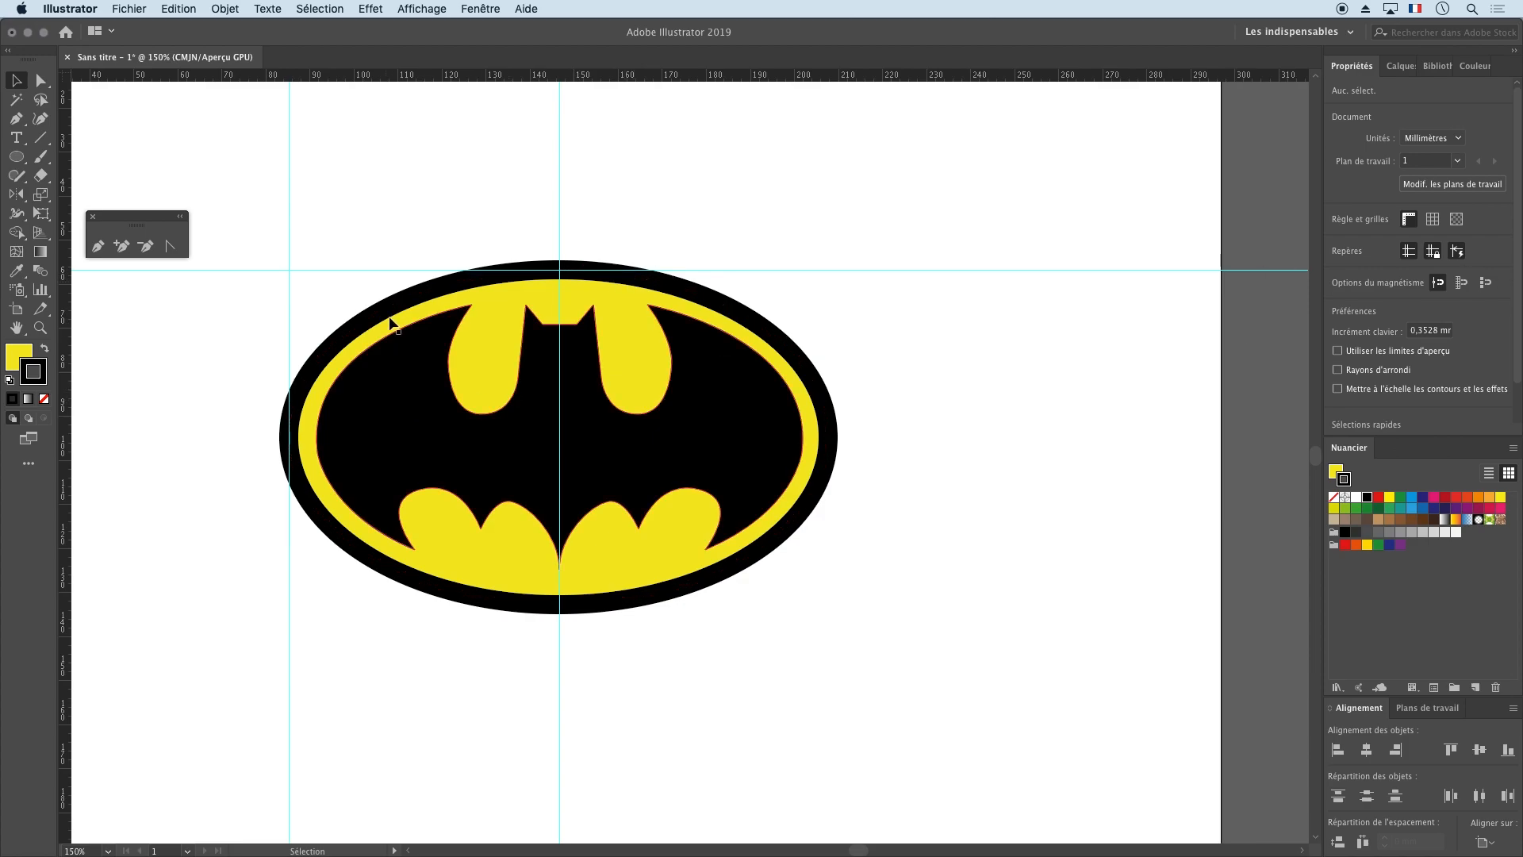
# Step: Move the bat and ellipse off the template to compare the stroke with the original, then undo the move
pyautogui.click(635, 442)
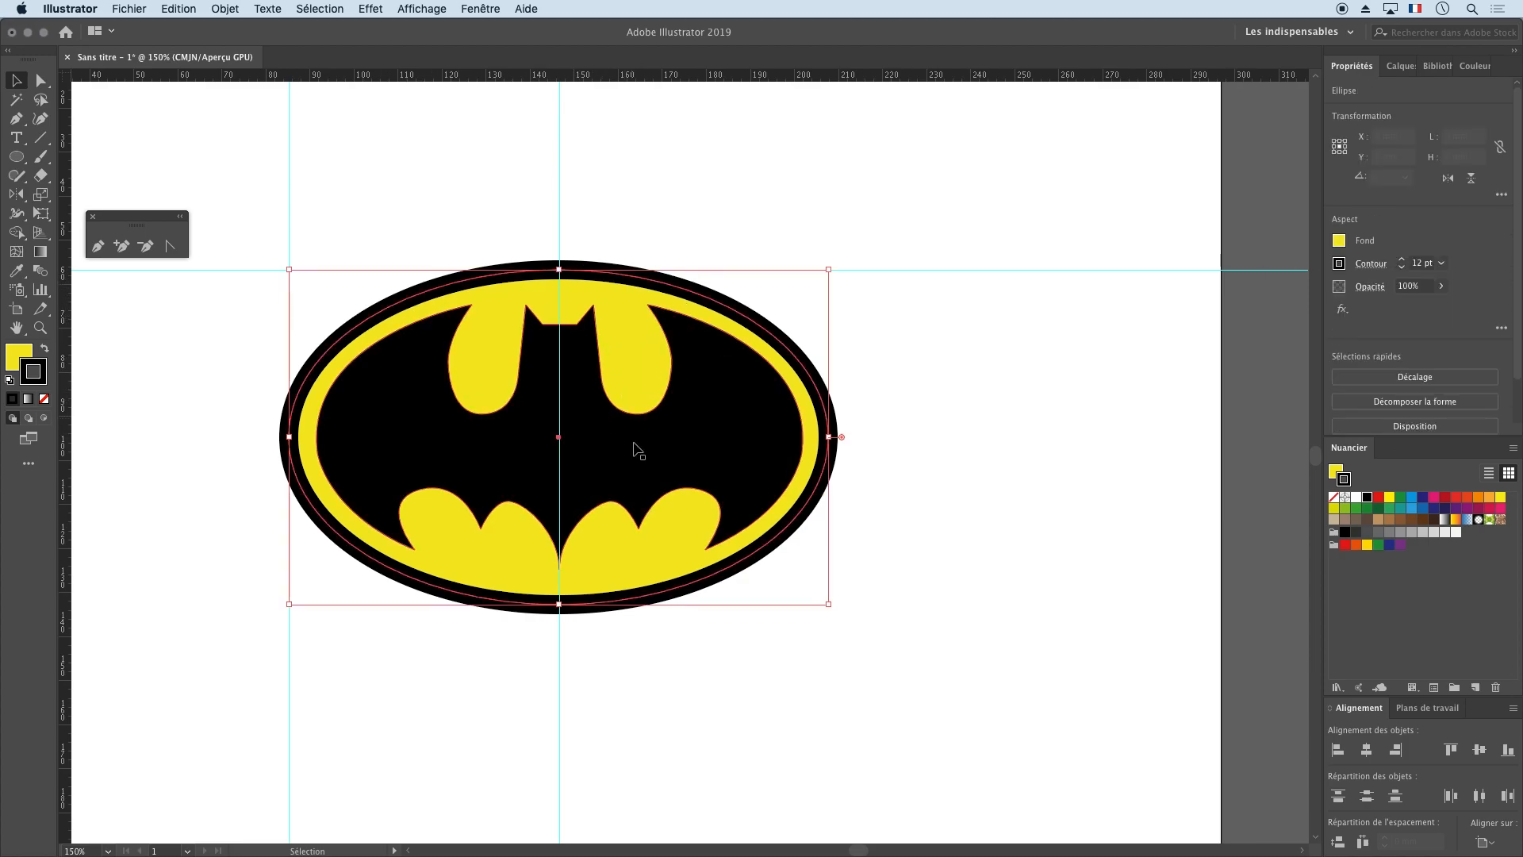
pyautogui.moveTo(608, 464); pyautogui.dragTo(842, 545)
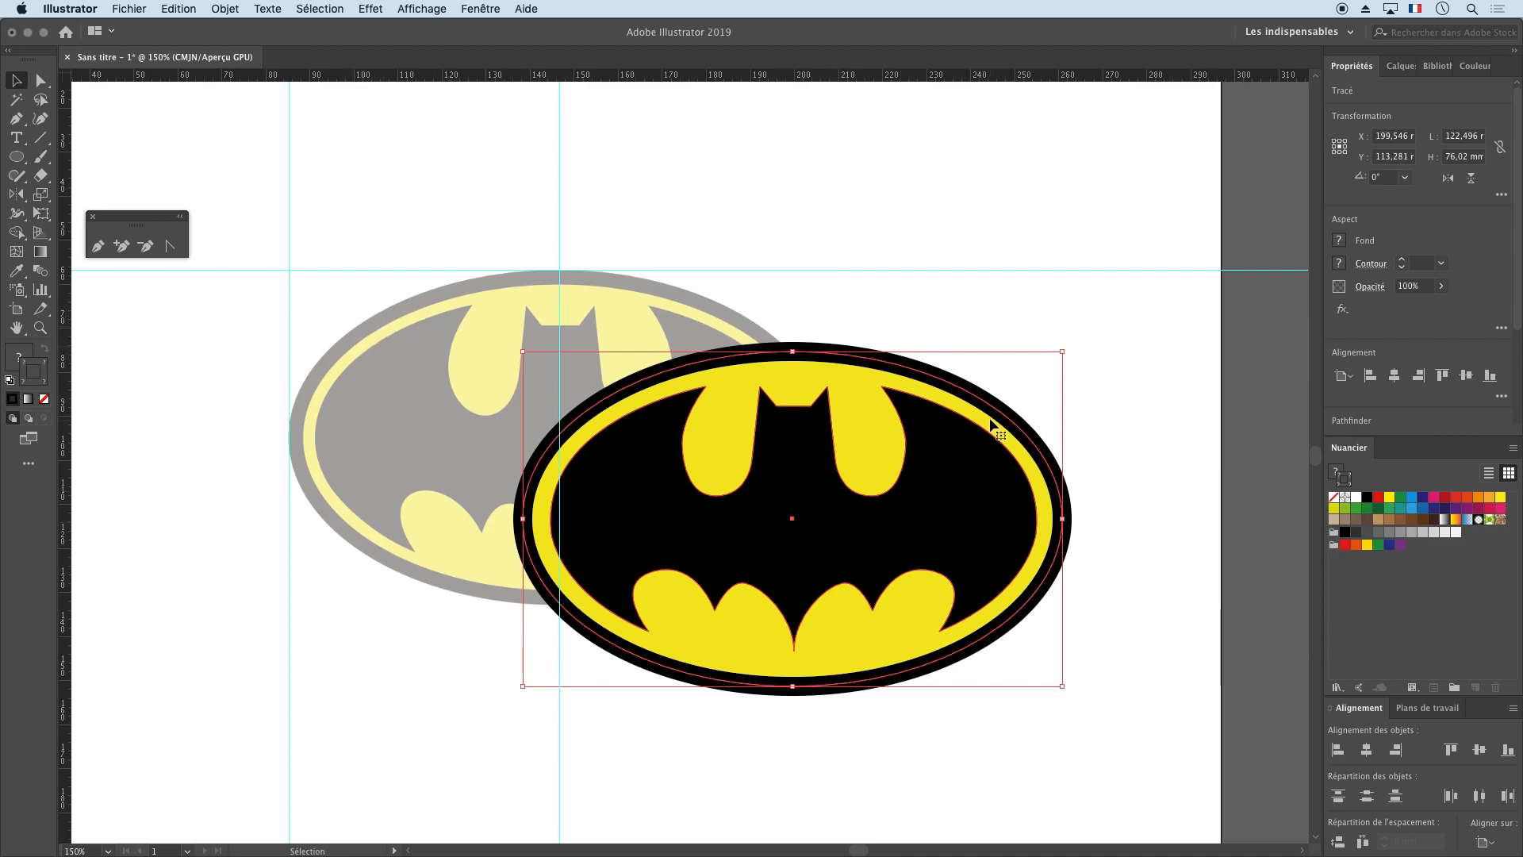
pyautogui.press('super+z')
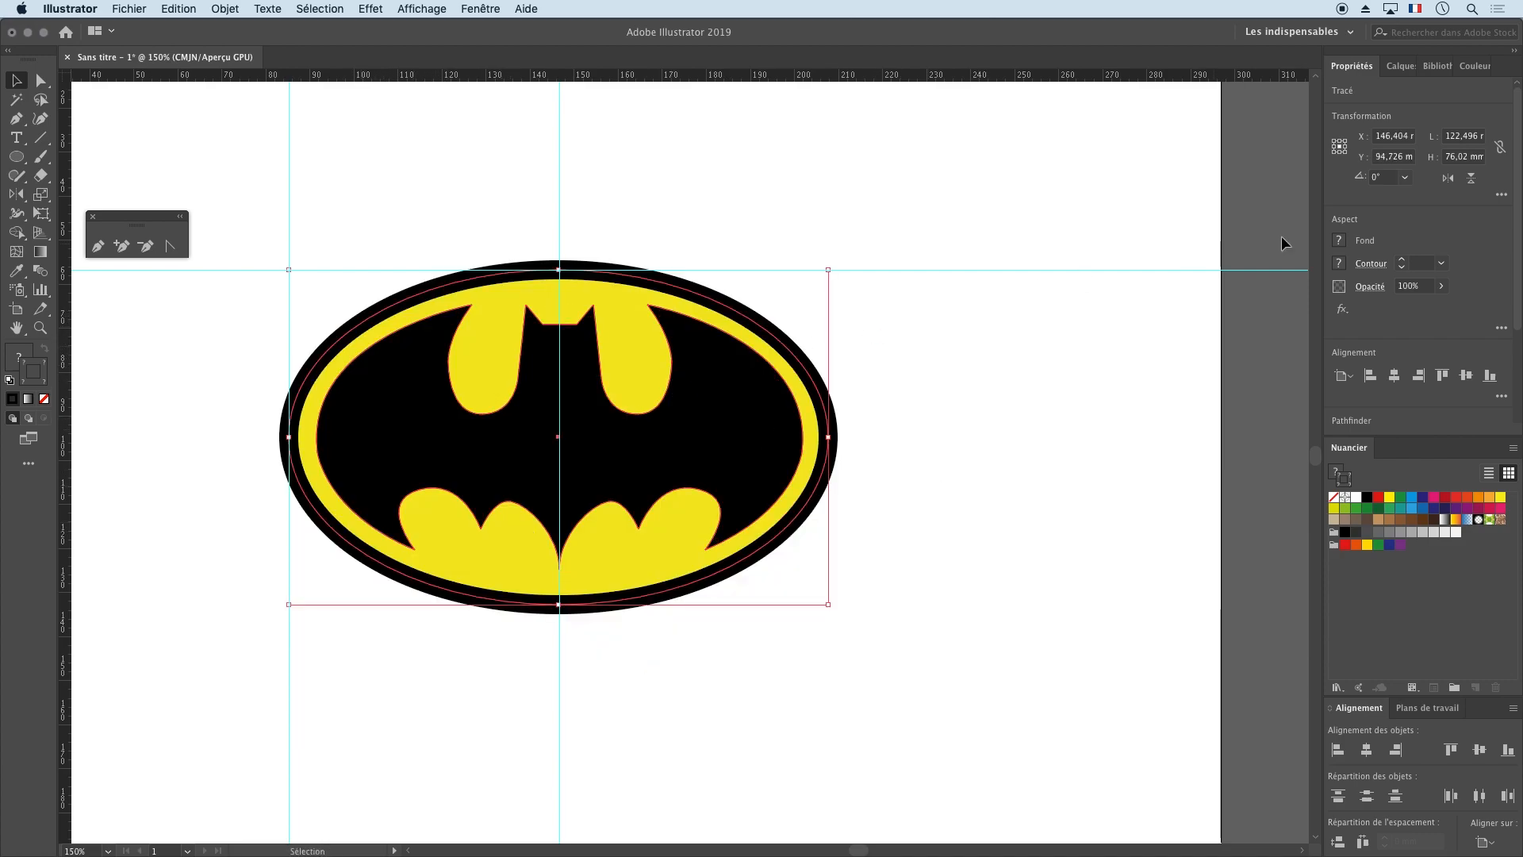
# Step: Reselect only the ellipse and align its stroke to the inside of the path
pyautogui.click(877, 351)
pyautogui.click(784, 353)
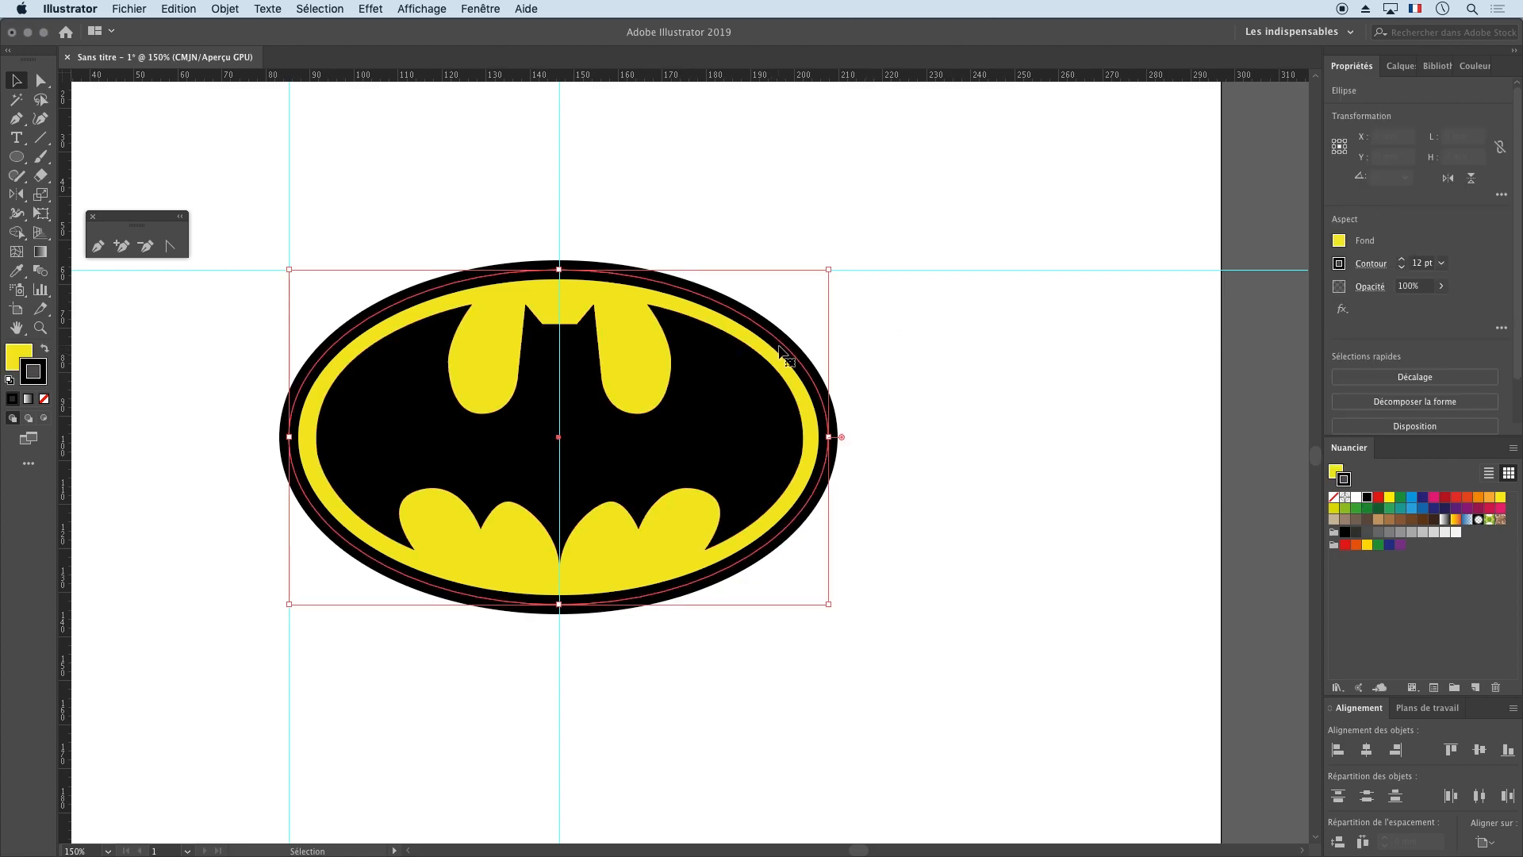
pyautogui.click(1371, 265)
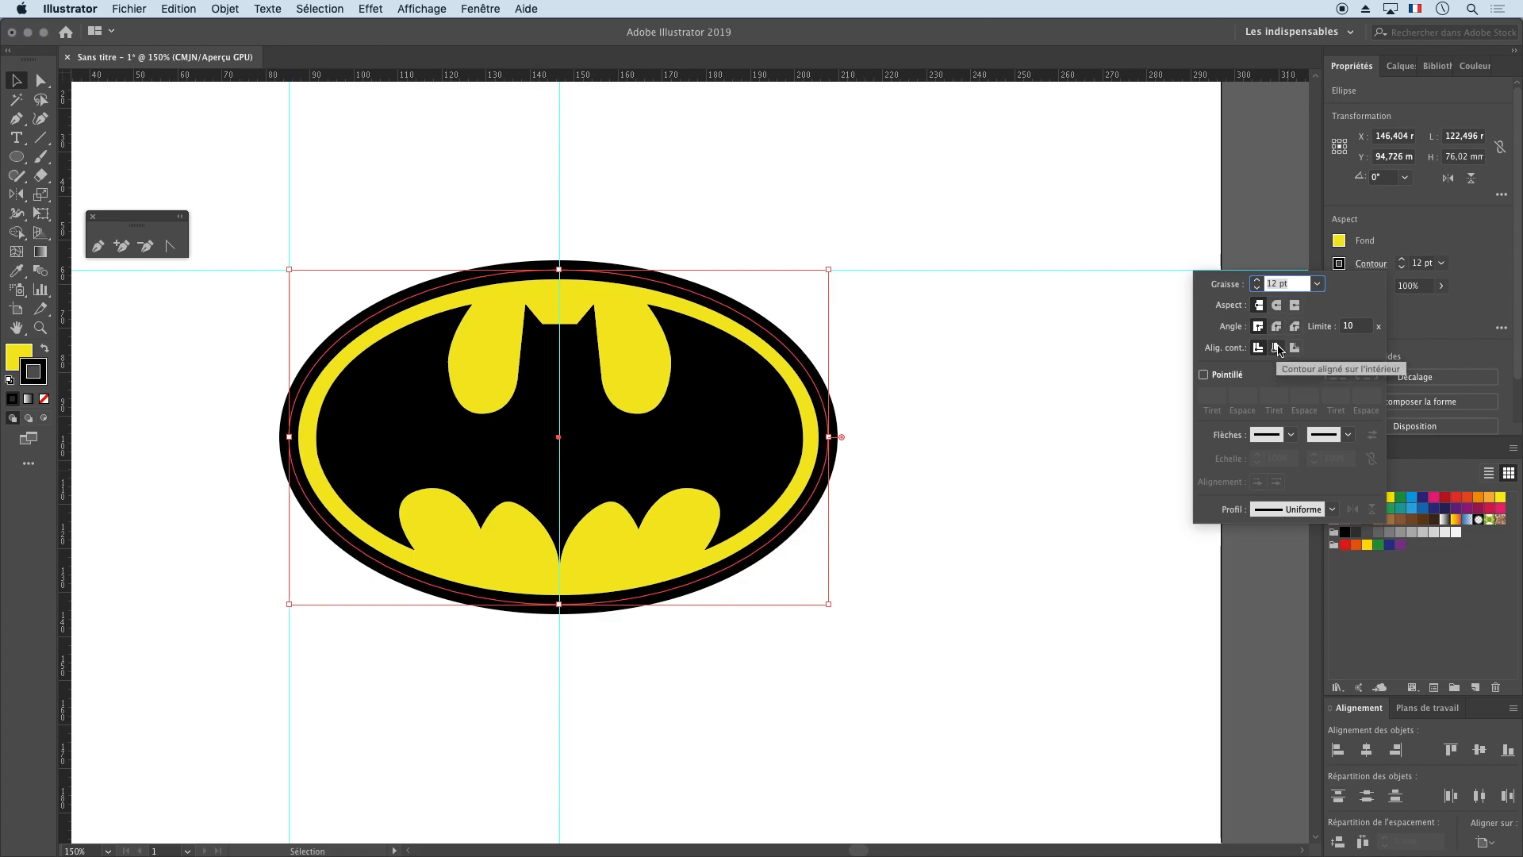
pyautogui.click(1276, 349)
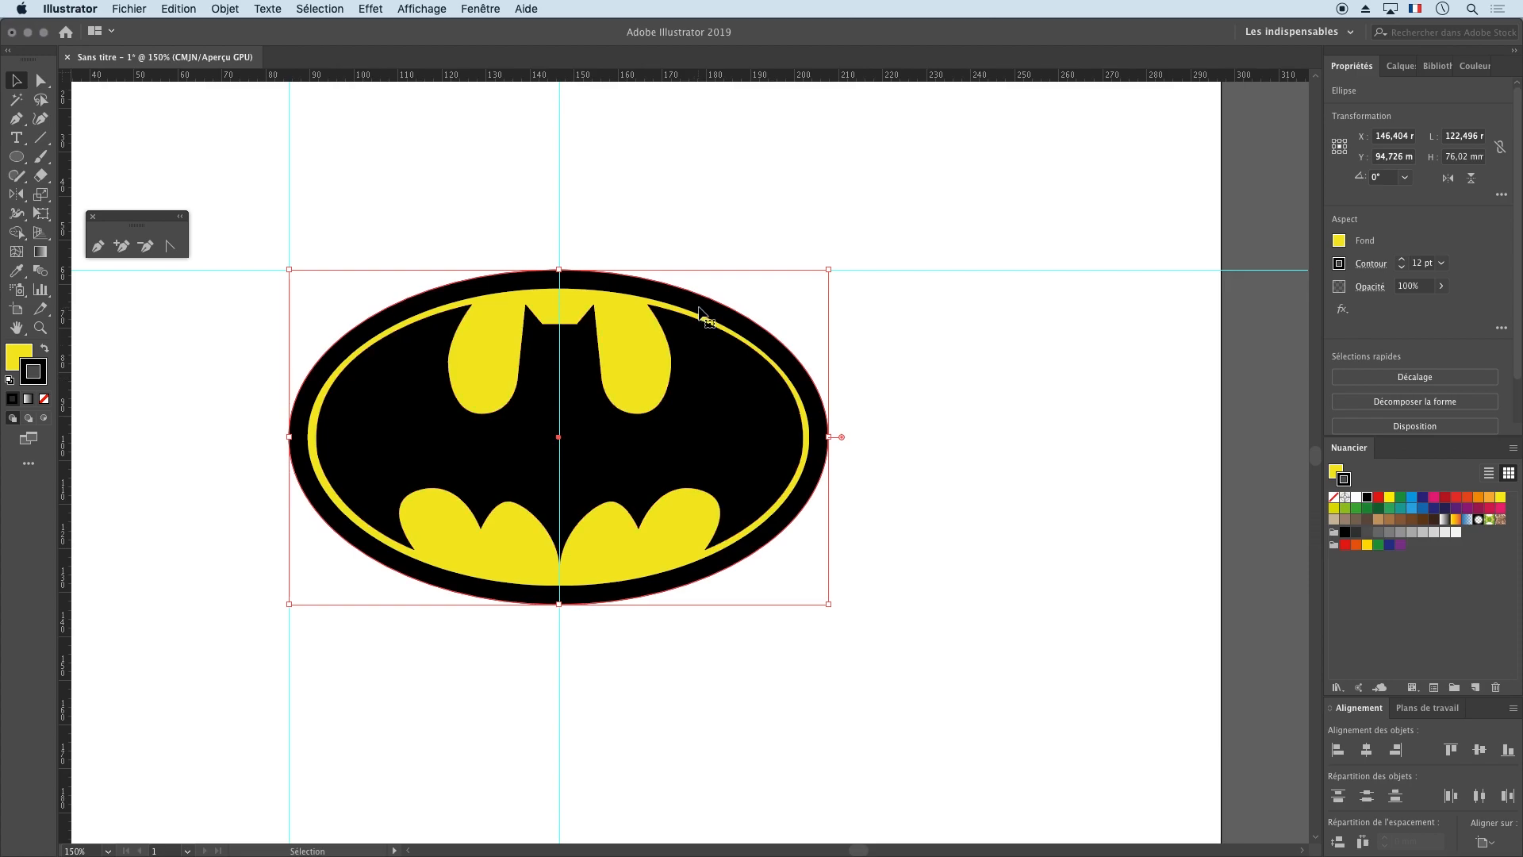
# Step: Reduce the ellipse's stroke weight in small increments to match the template's ring and deselect it
pyautogui.click(1402, 268)
pyautogui.click(1402, 268)
pyautogui.click(1402, 268)
pyautogui.click(1402, 268)
pyautogui.click(1111, 354)
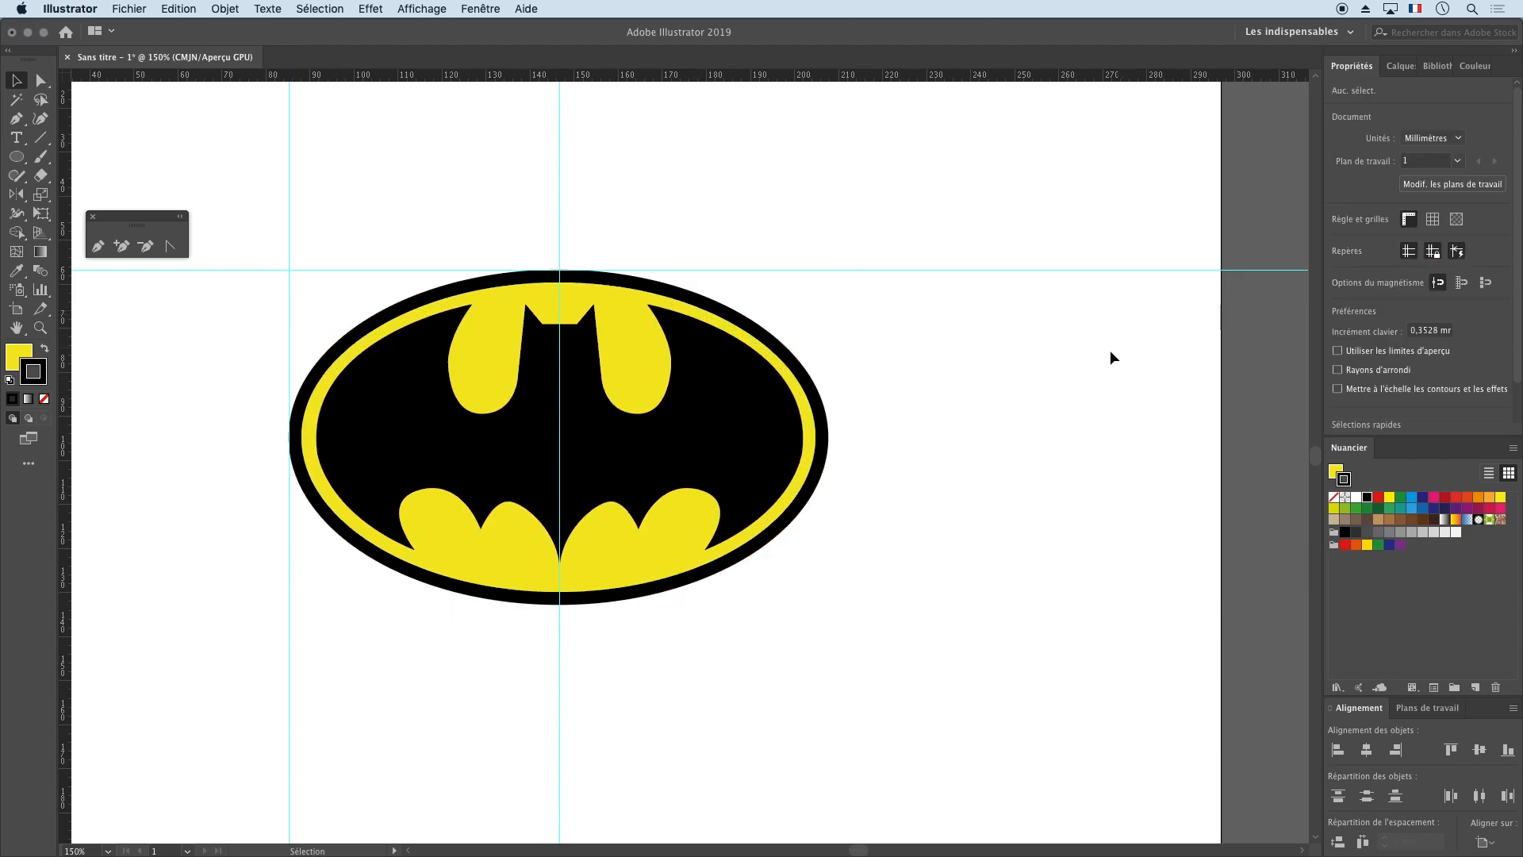
# Step: Group the bat and ellipse and move the group down and to the right of the grey template
pyautogui.click(656, 425)
pyautogui.moveTo(678, 463)
pyautogui.mouseDown()
pyautogui.moveTo(863, 489)
pyautogui.moveTo(943, 543)
pyautogui.moveTo(692, 461)
pyautogui.mouseUp()
pyautogui.click(1012, 508)
pyautogui.click(809, 457)
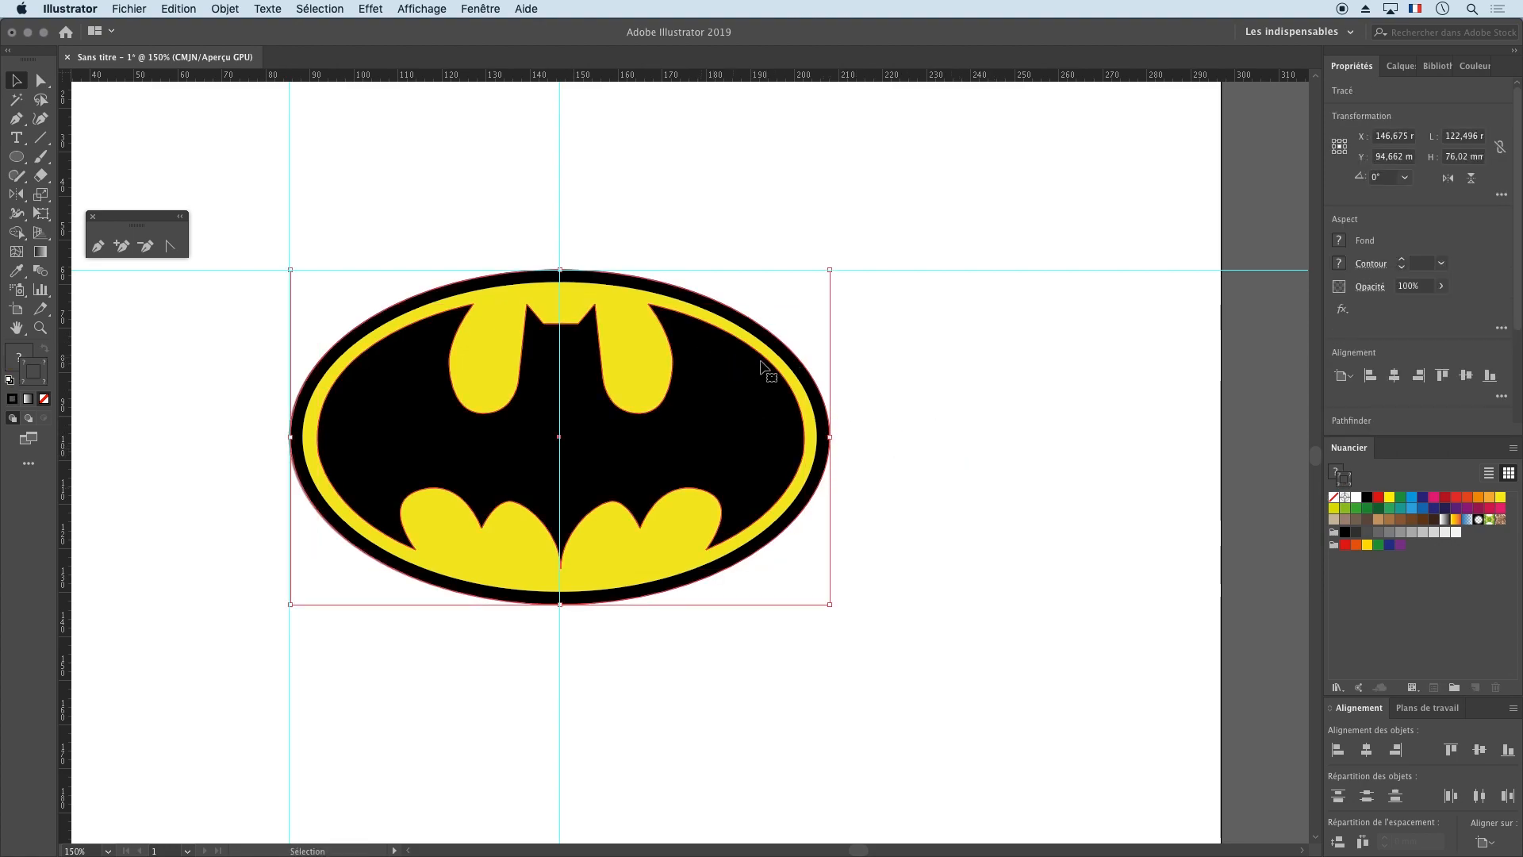
pyautogui.moveTo(688, 423); pyautogui.dragTo(1015, 524)
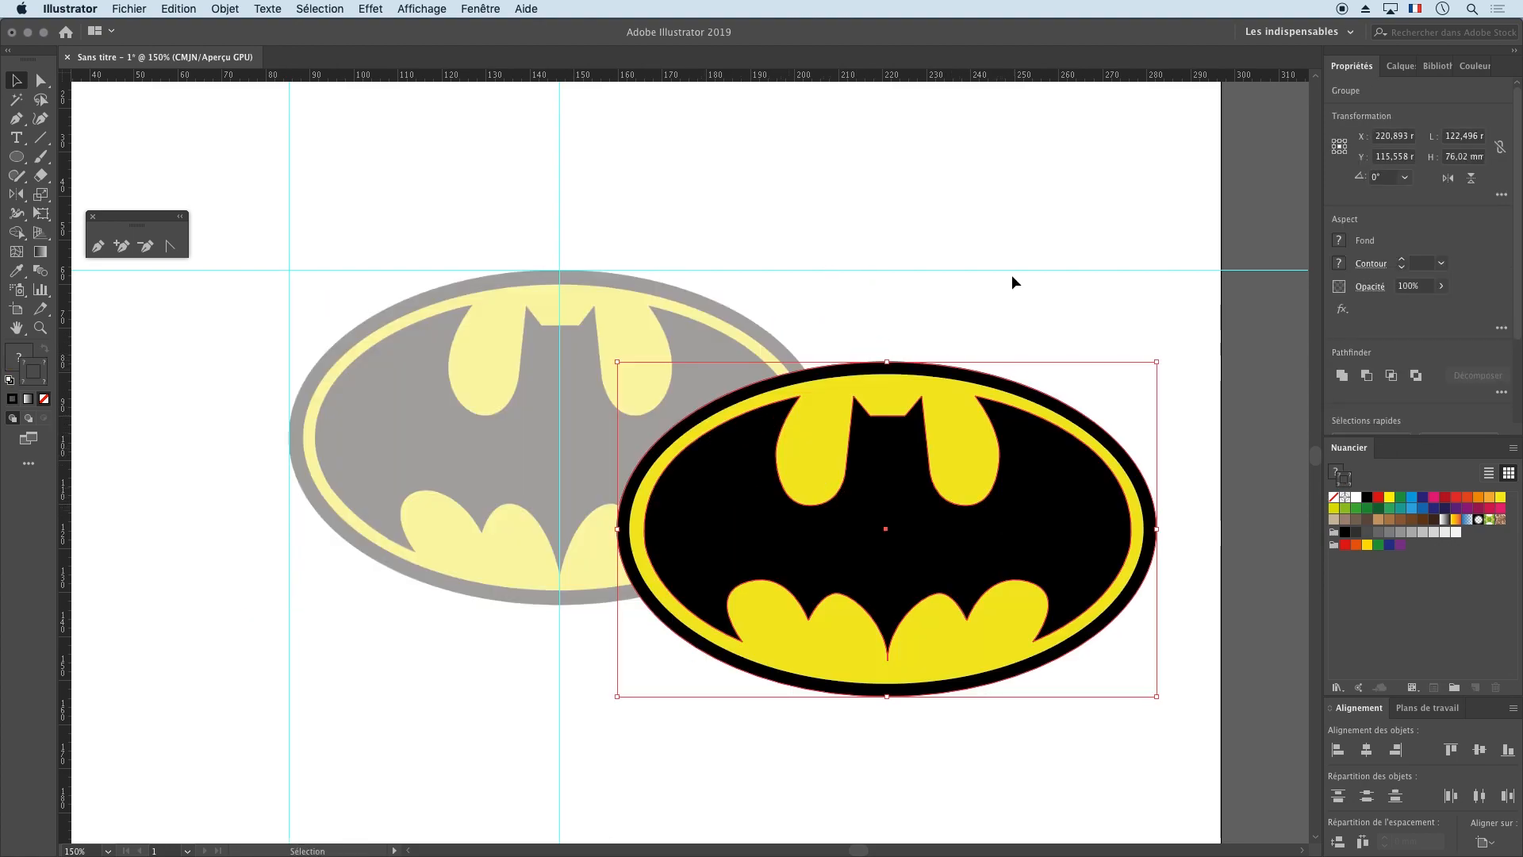
# Step: Scale the logo group down to about 39 × 24 mm, then undo the changes and deselect it
pyautogui.click(1143, 439)
pyautogui.click(1103, 442)
pyautogui.moveTo(1156, 361); pyautogui.dragTo(975, 334)
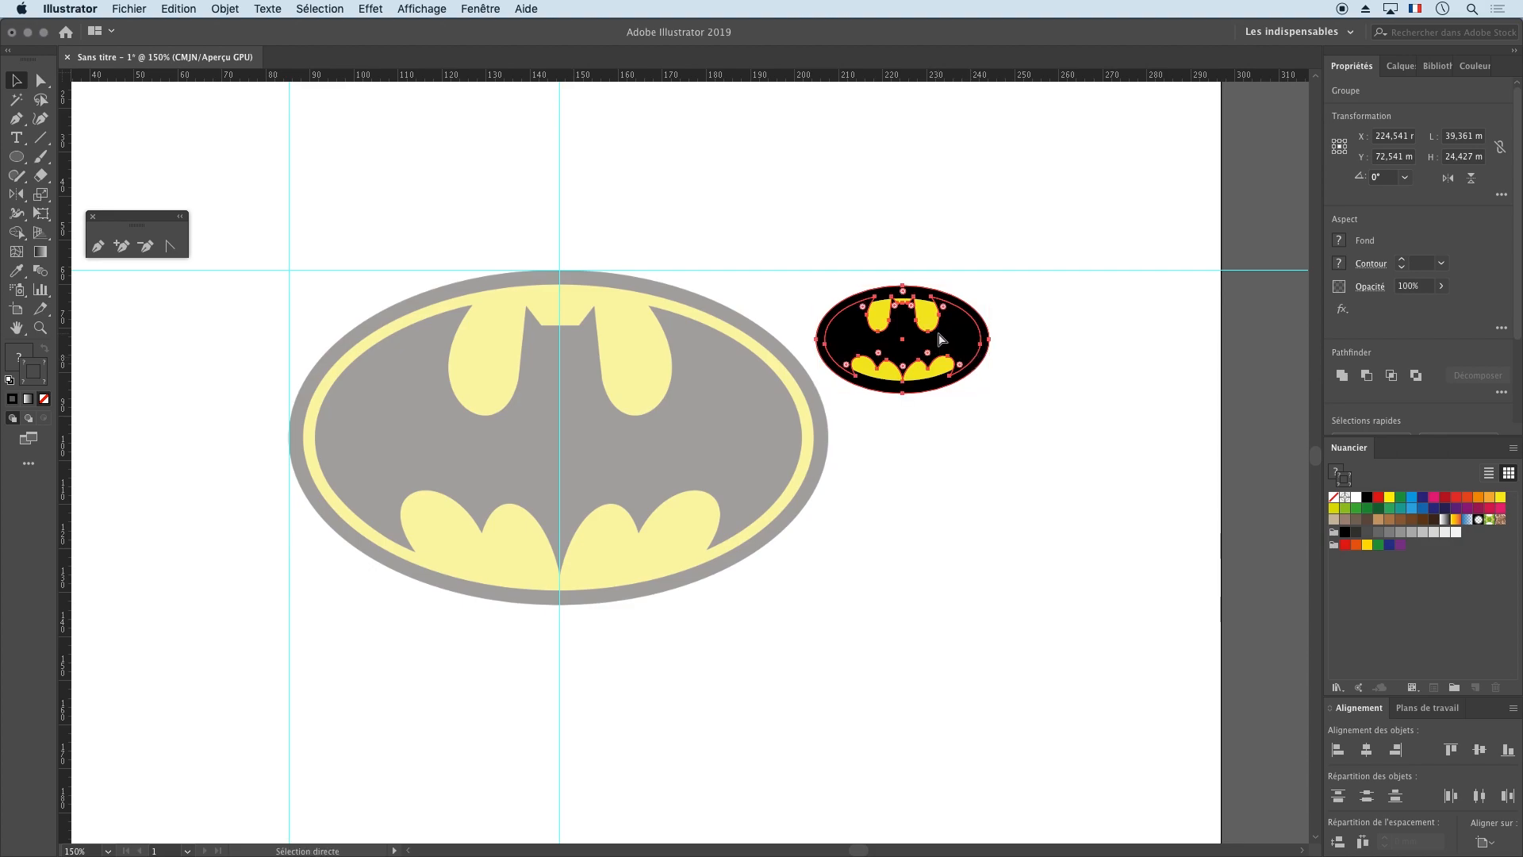
pyautogui.press('super+z')
pyautogui.press('super+z')
pyautogui.press('super+shift+a')
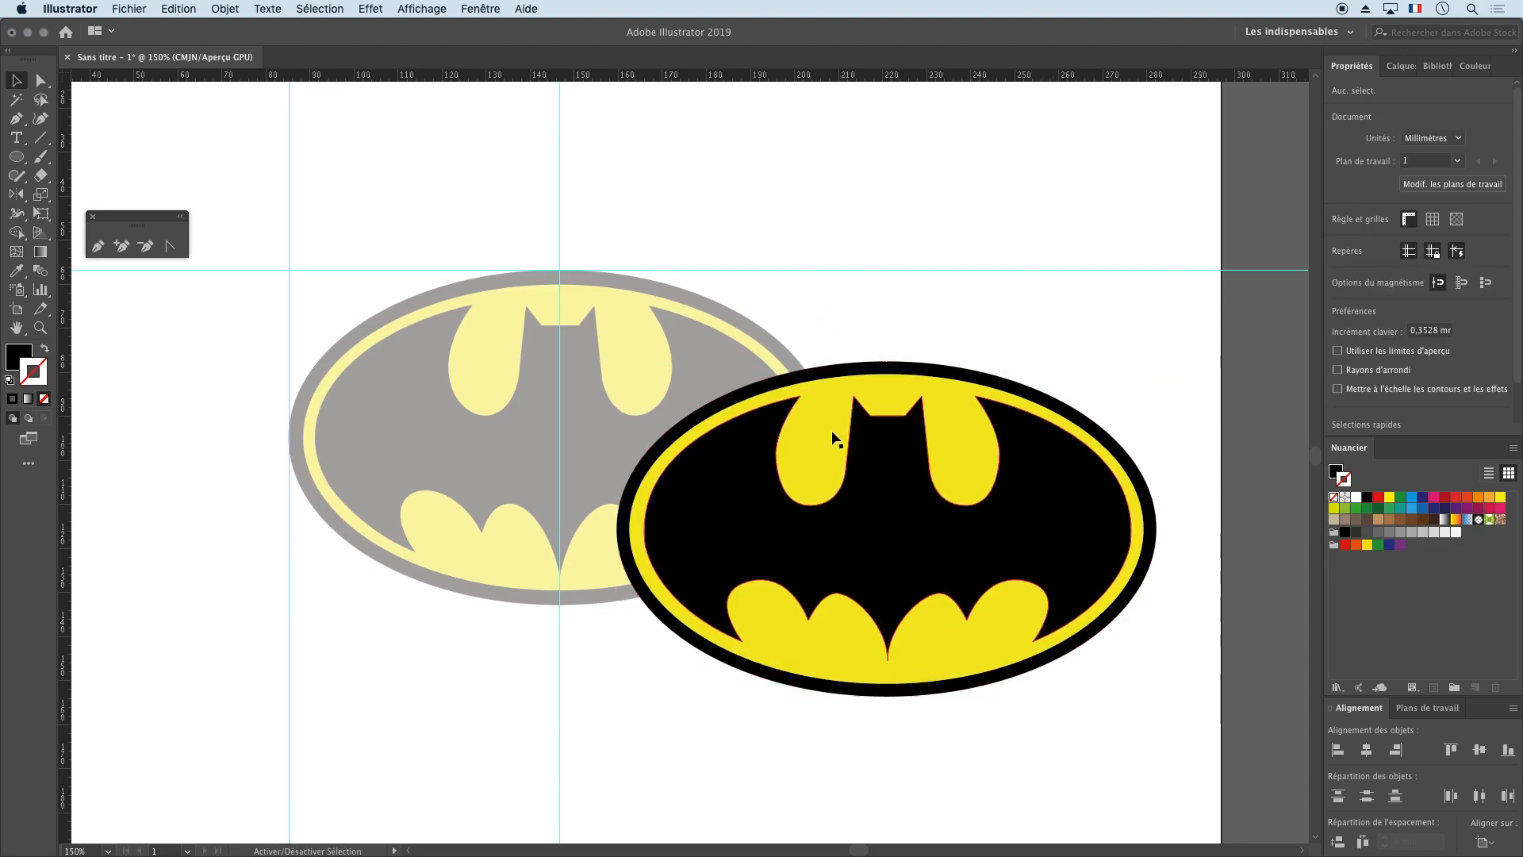
# Step: Move the logo group back up and left so that it largely overlaps the template
pyautogui.moveTo(1038, 320); pyautogui.dragTo(808, 500)
pyautogui.moveTo(883, 531); pyautogui.dragTo(613, 467)
pyautogui.click(1050, 401)
# Step: Select the logo group, convert its stroke to a filled shape with Outline Stroke, and deselect it
pyautogui.click(859, 394)
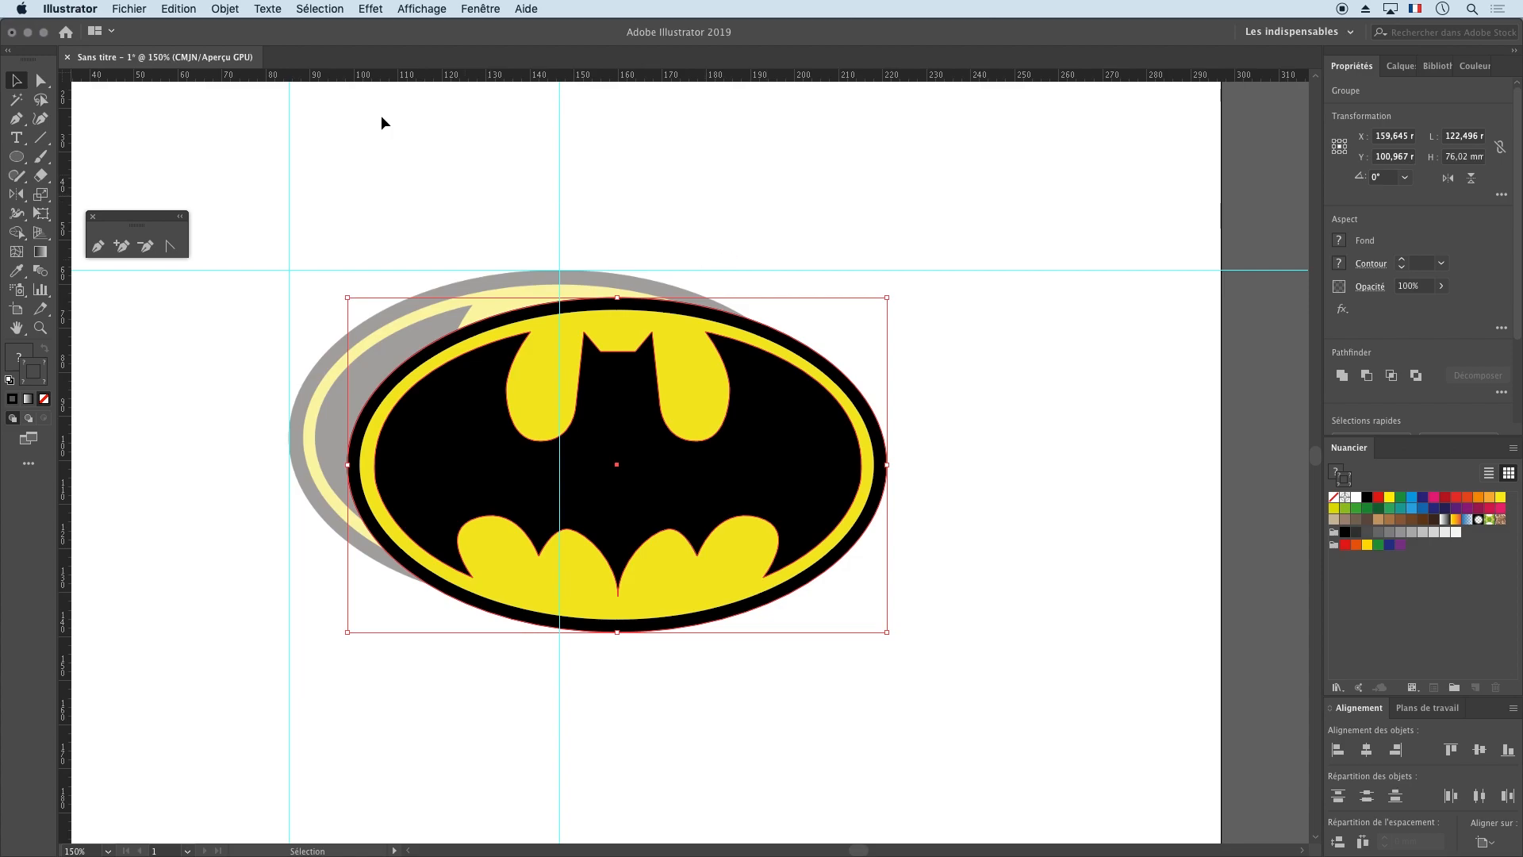
pyautogui.click(226, 8)
pyautogui.moveTo(294, 349)
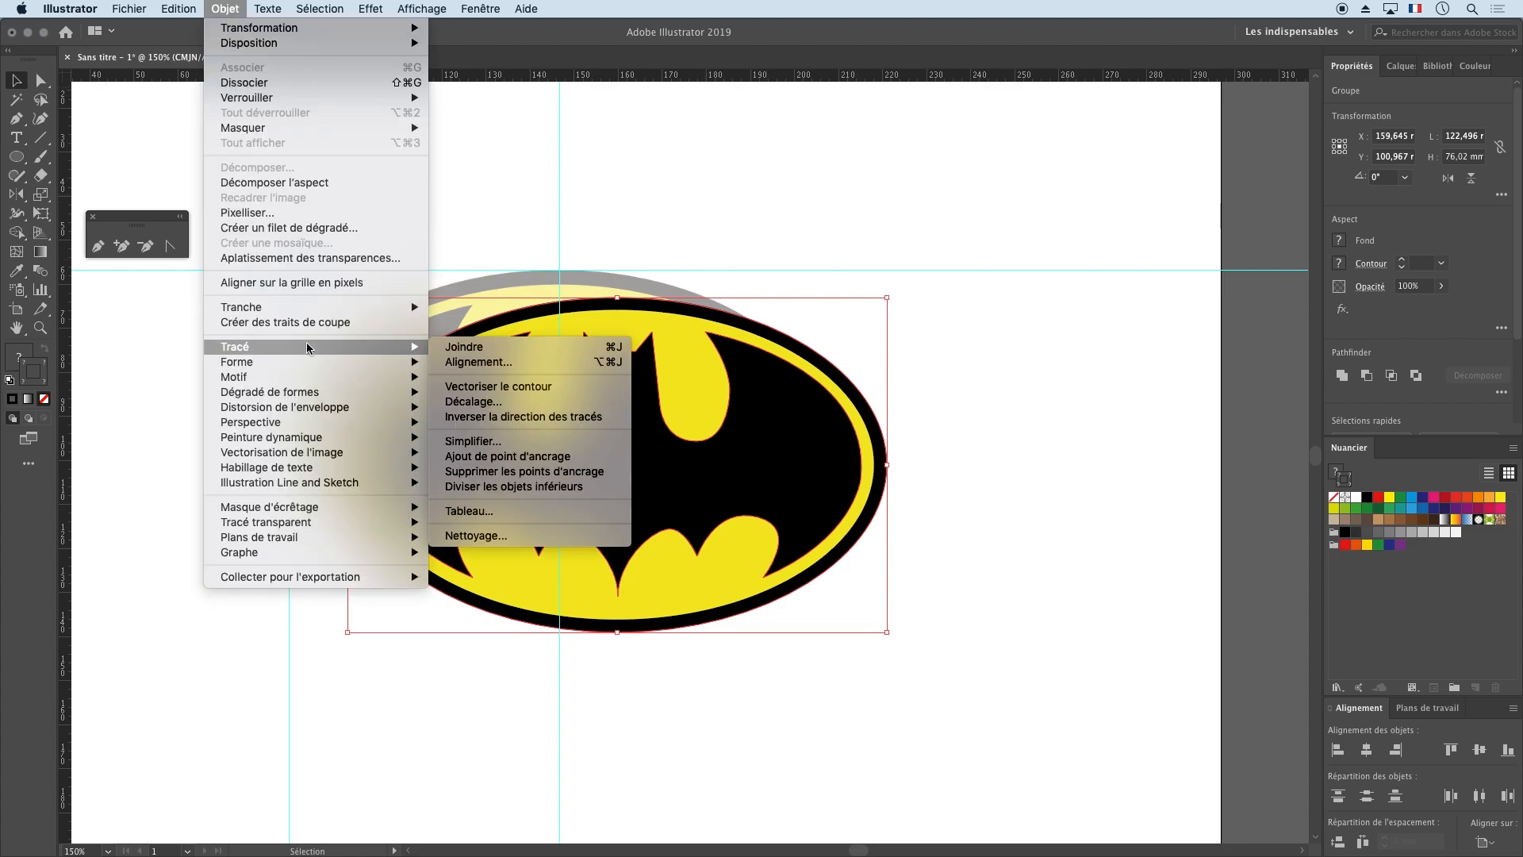
pyautogui.click(531, 387)
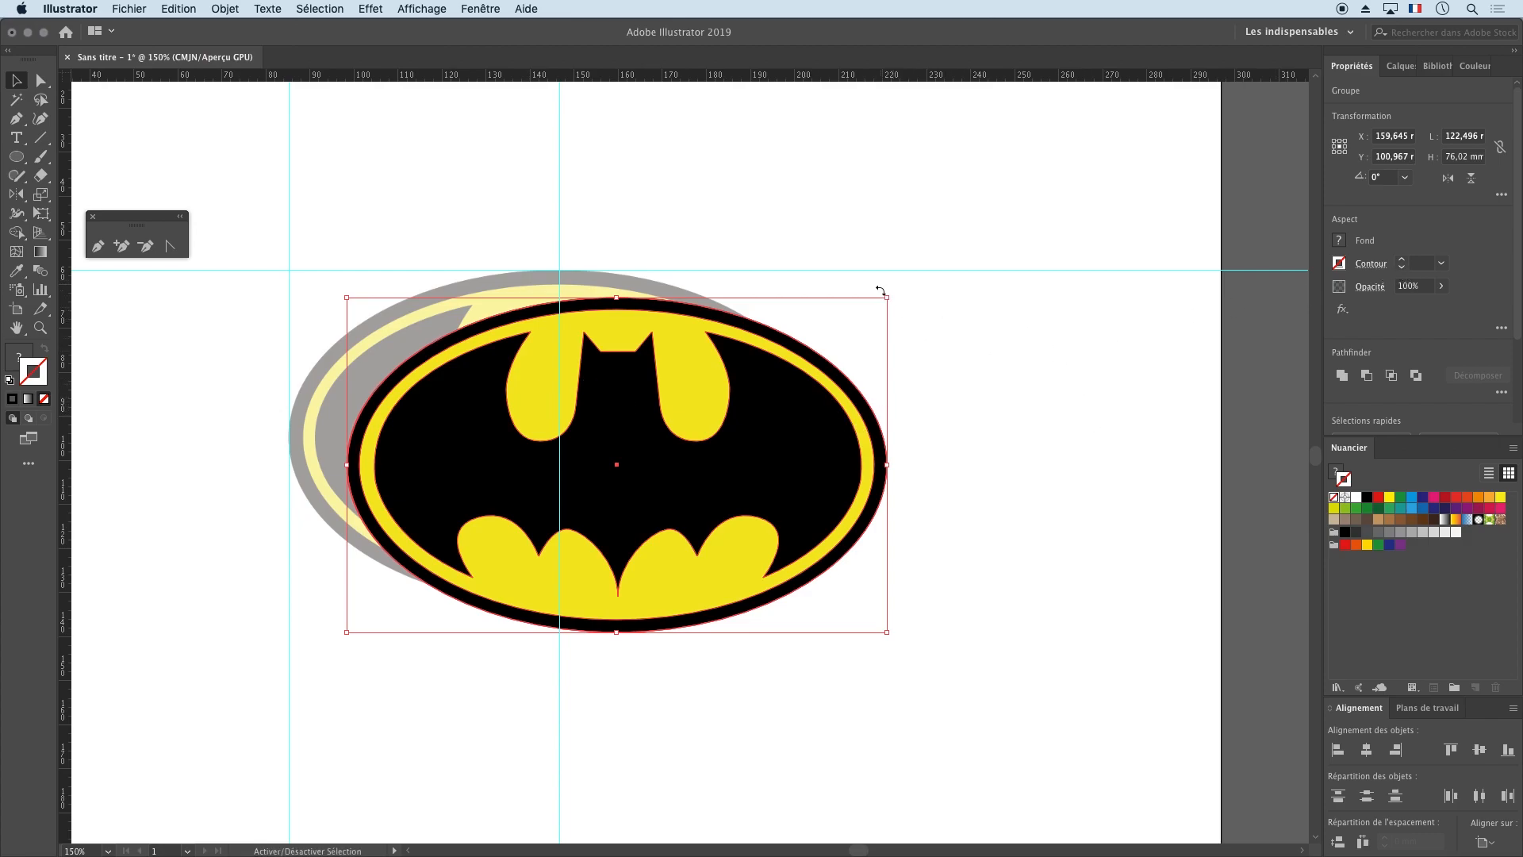
pyautogui.press('super+shift+a')
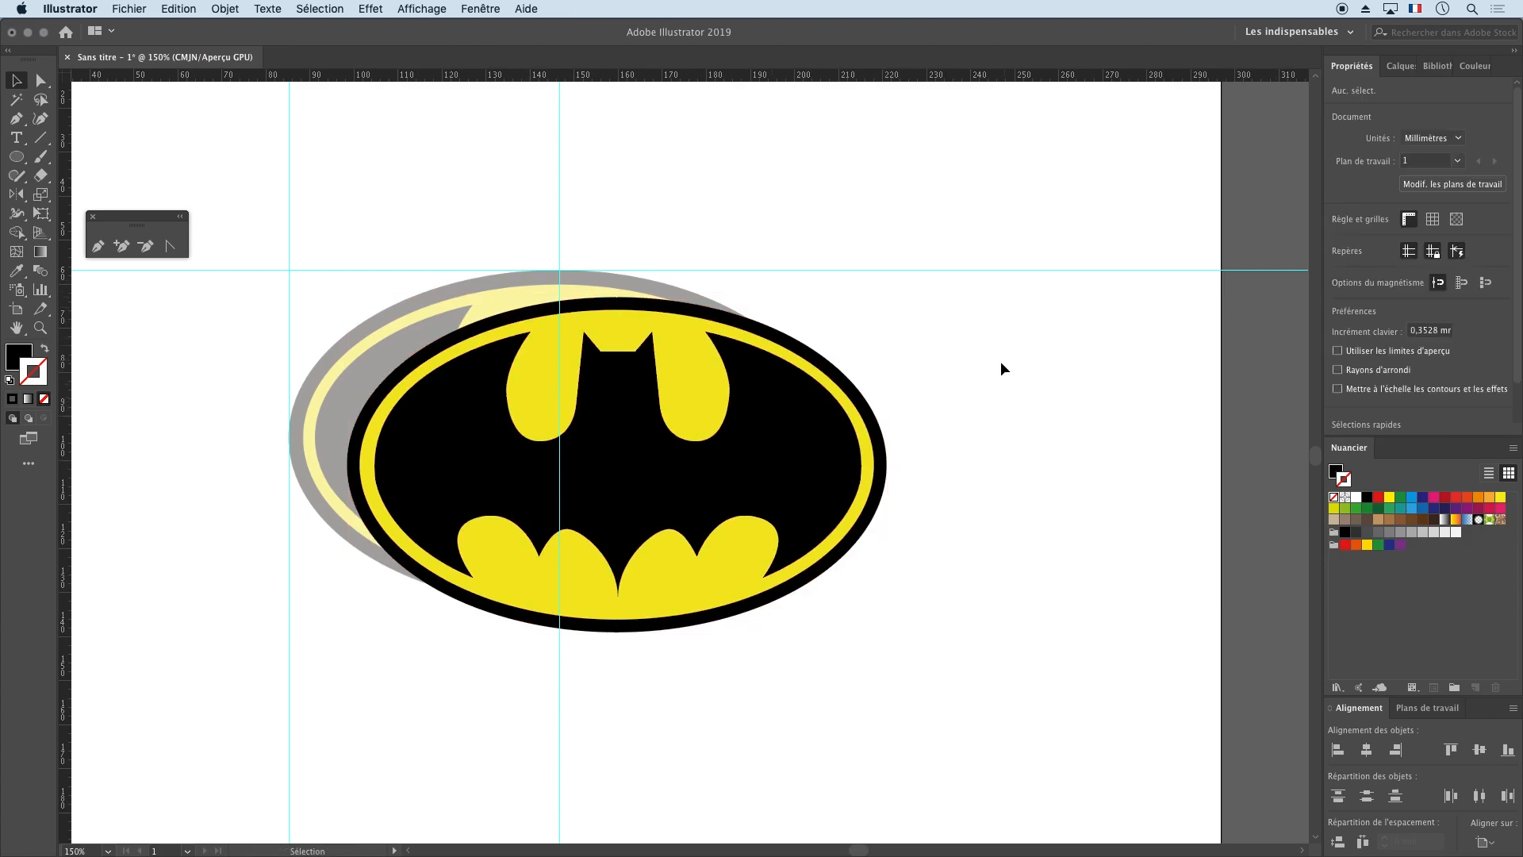
# Step: Shrink the logo group to about 41 × 26 mm beside the template, then enlarge it to about 121 × 75 mm
pyautogui.click(743, 533)
pyautogui.moveTo(884, 298); pyautogui.dragTo(534, 510)
pyautogui.moveTo(484, 571); pyautogui.dragTo(993, 421)
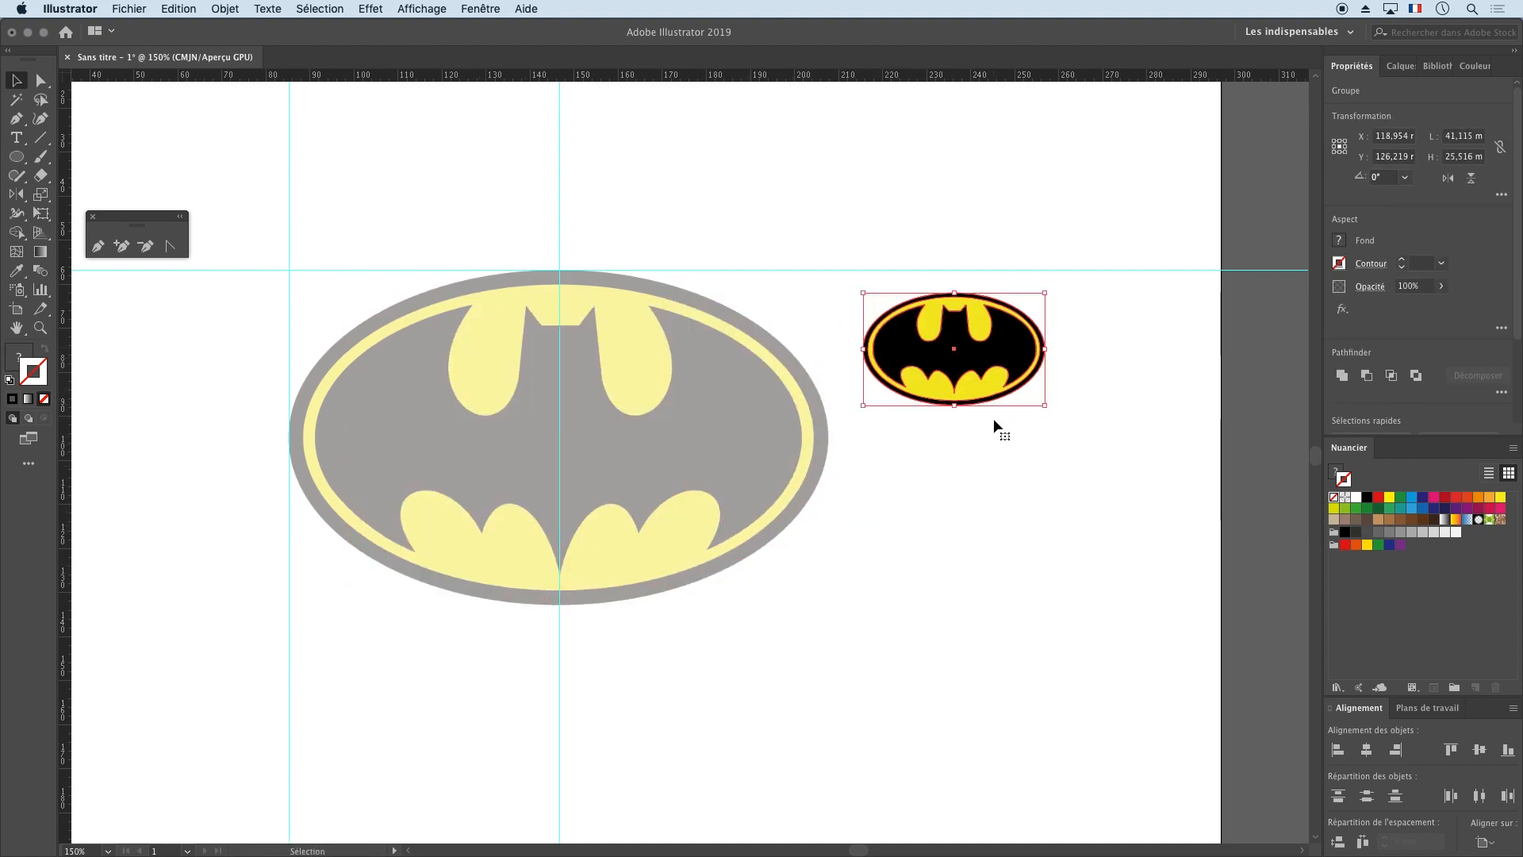
pyautogui.click(988, 486)
pyautogui.moveTo(1104, 464); pyautogui.dragTo(826, 299)
pyautogui.moveTo(866, 405); pyautogui.dragTo(512, 622)
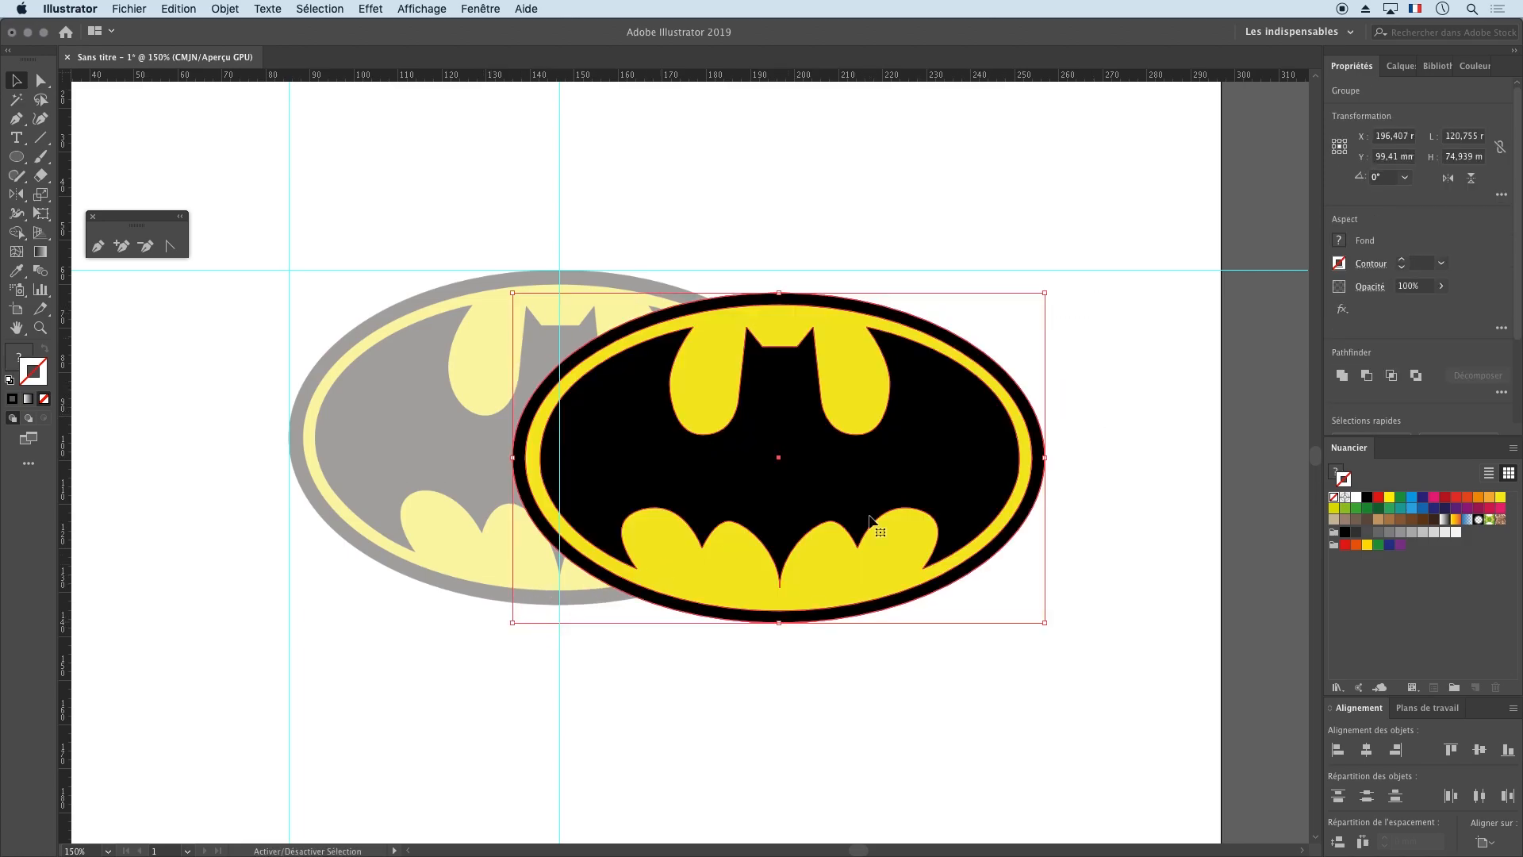
# Step: Lay the logo group over the template for comparison, then shift it partly to the right and deselect it
pyautogui.moveTo(1007, 474); pyautogui.dragTo(793, 451)
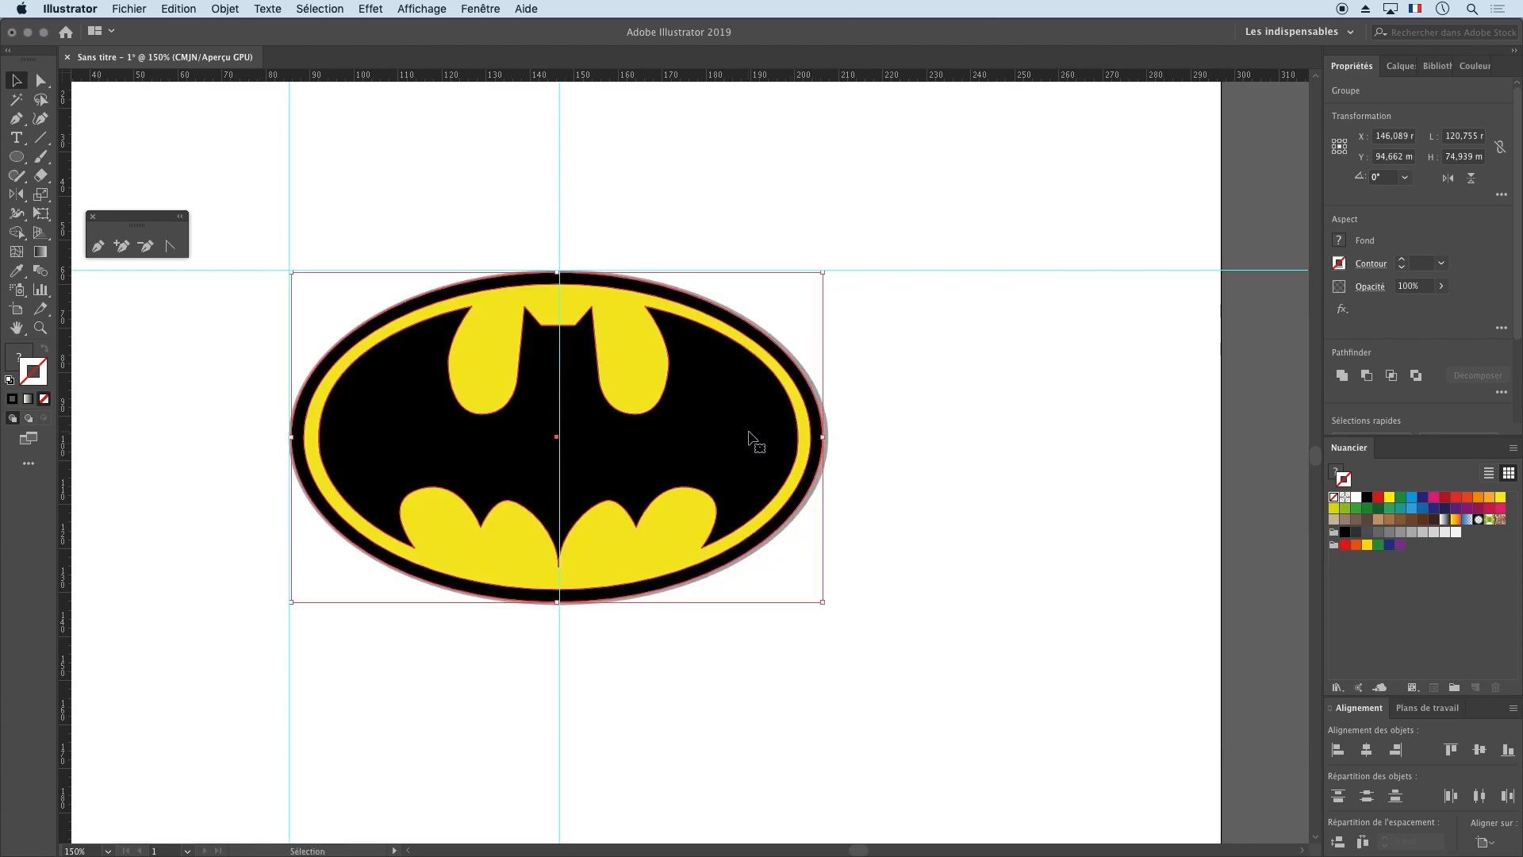
pyautogui.moveTo(740, 431); pyautogui.dragTo(868, 442)
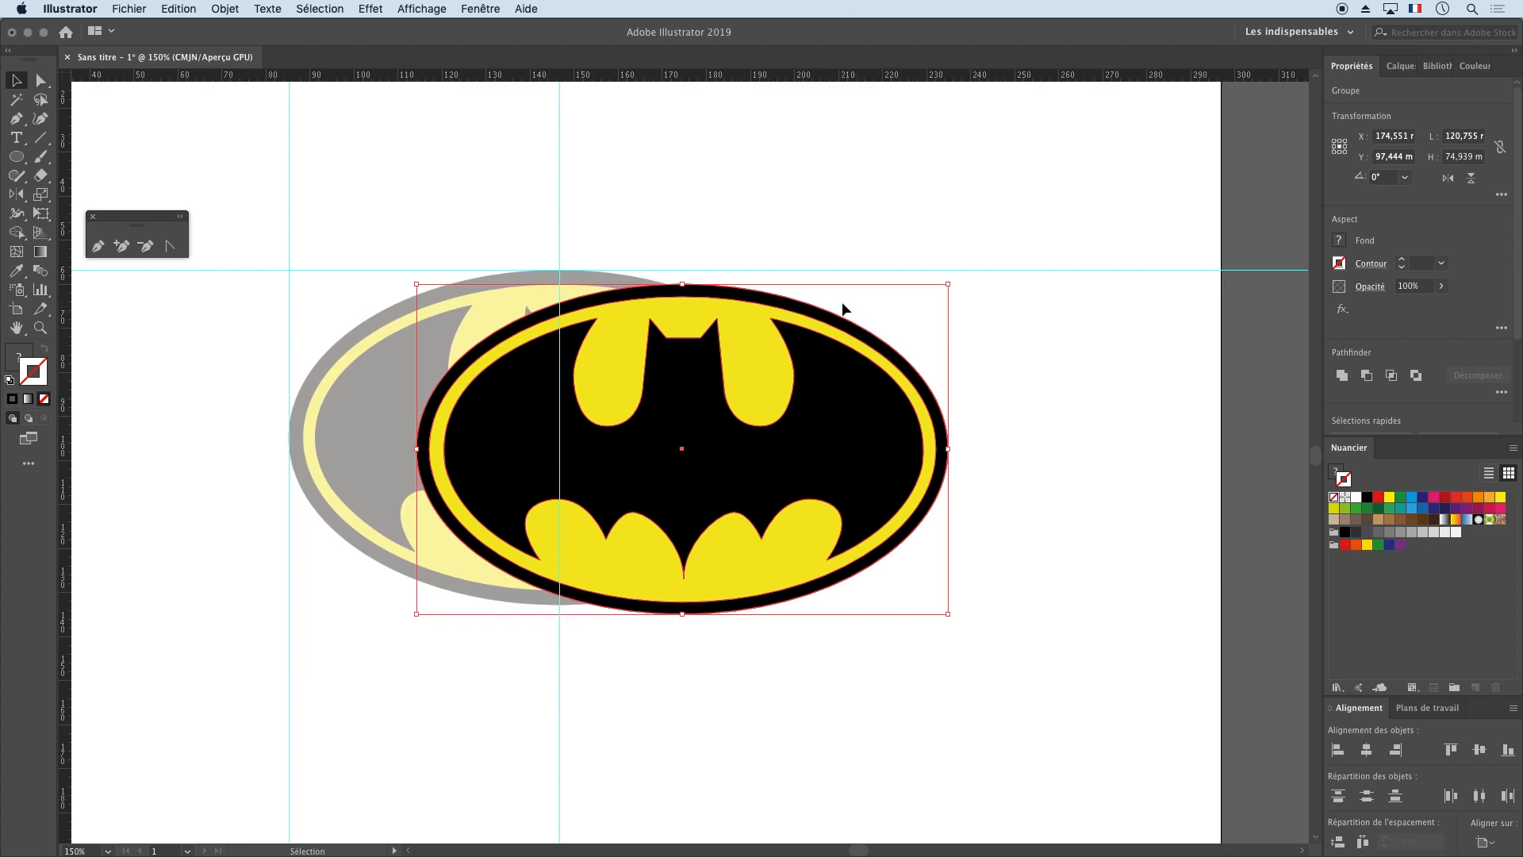
pyautogui.click(1058, 397)
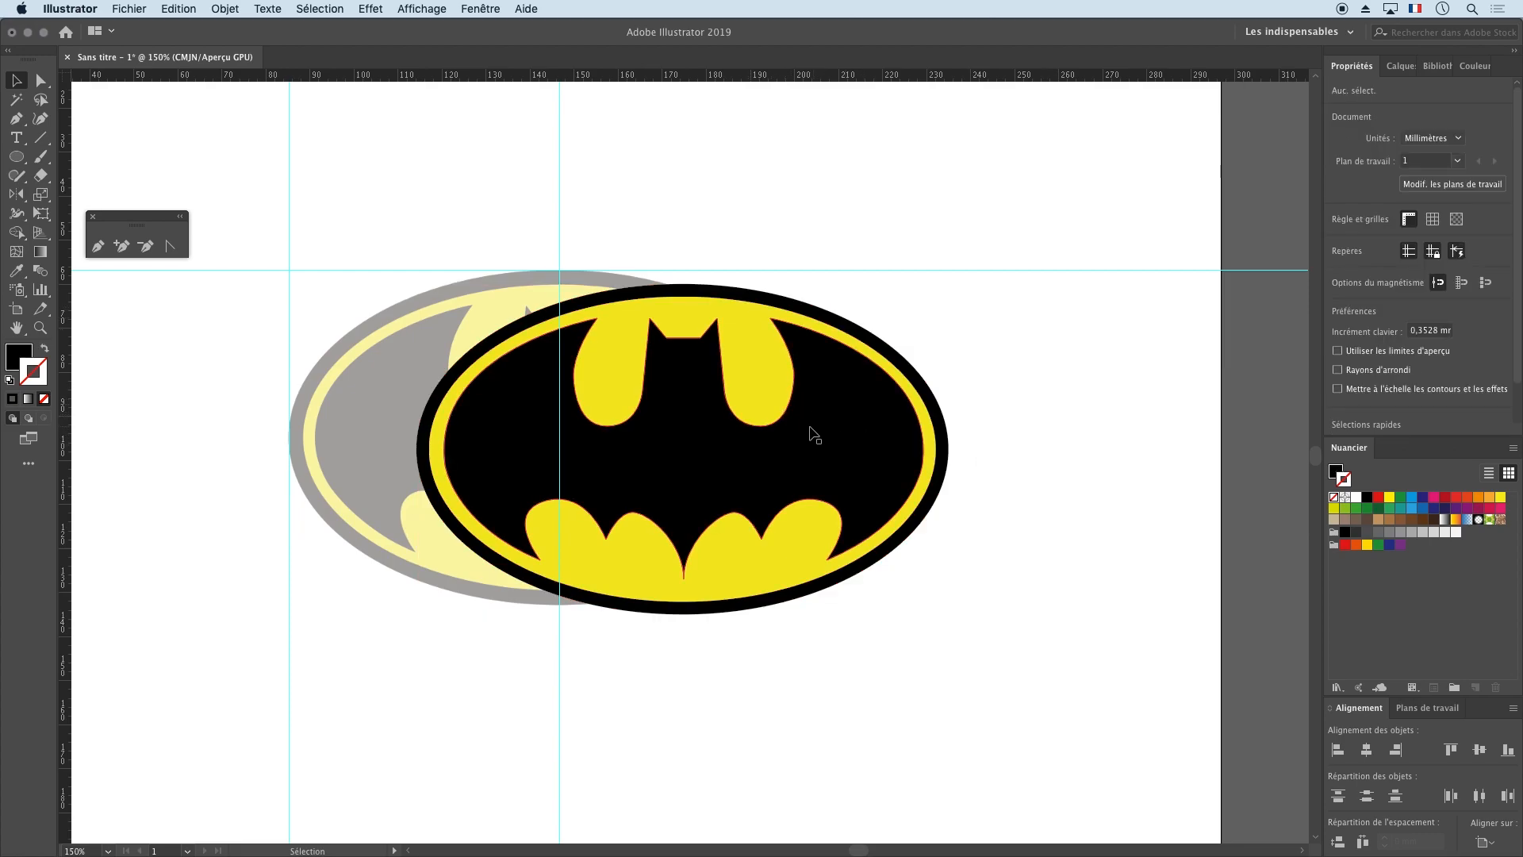
pyautogui.click(850, 422)
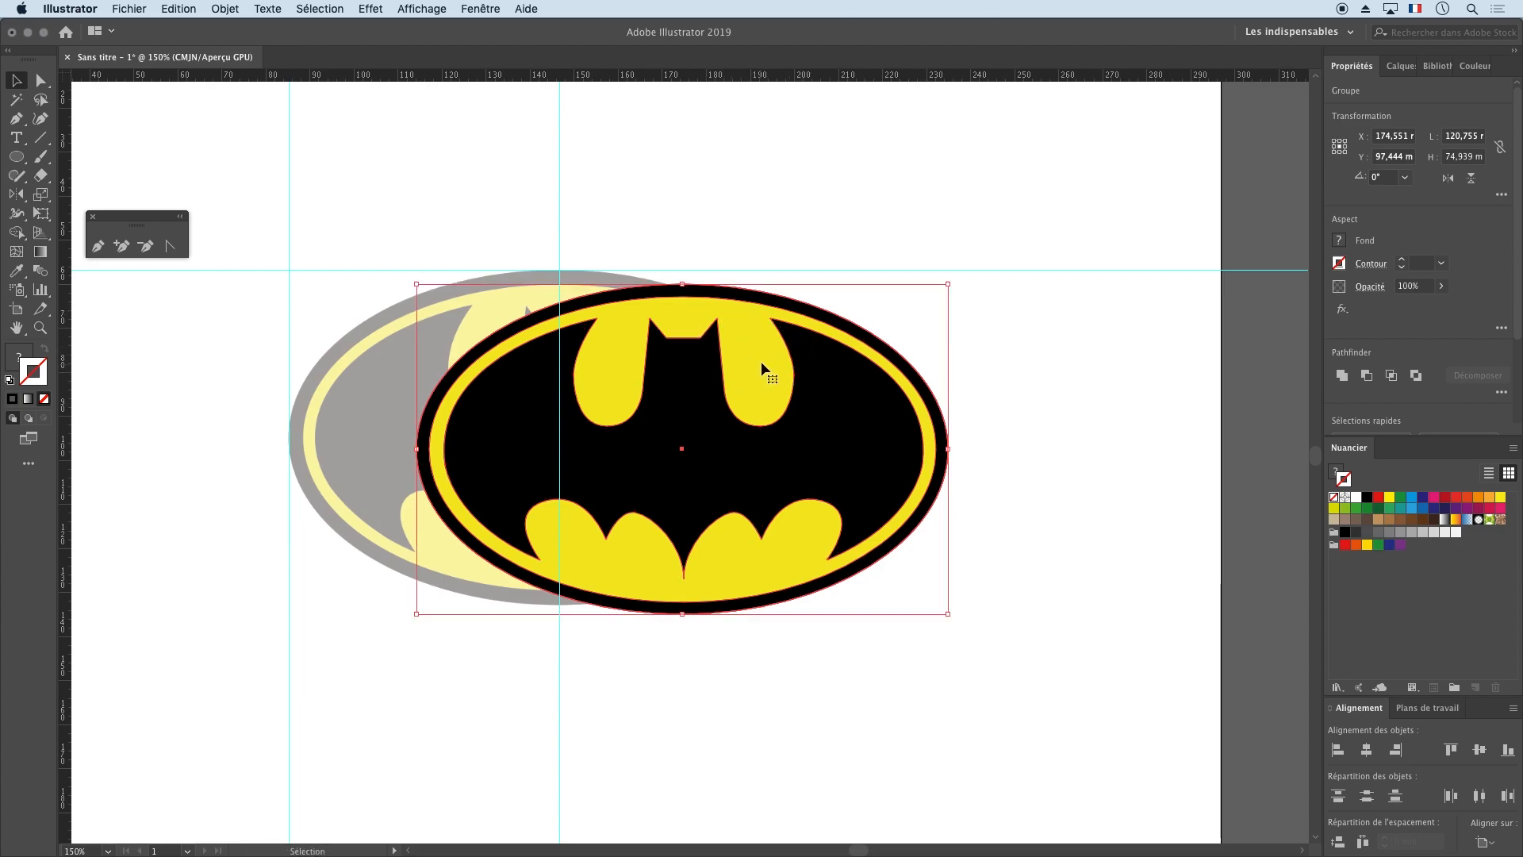
pyautogui.click(1067, 354)
# Step: Ungroup the logo and move the bat down and to the right, clear of the ellipse's centre
pyautogui.click(789, 383)
pyautogui.rightClick(776, 365)
pyautogui.click(891, 495)
pyautogui.click(788, 248)
pyautogui.moveTo(819, 449); pyautogui.dragTo(1010, 672)
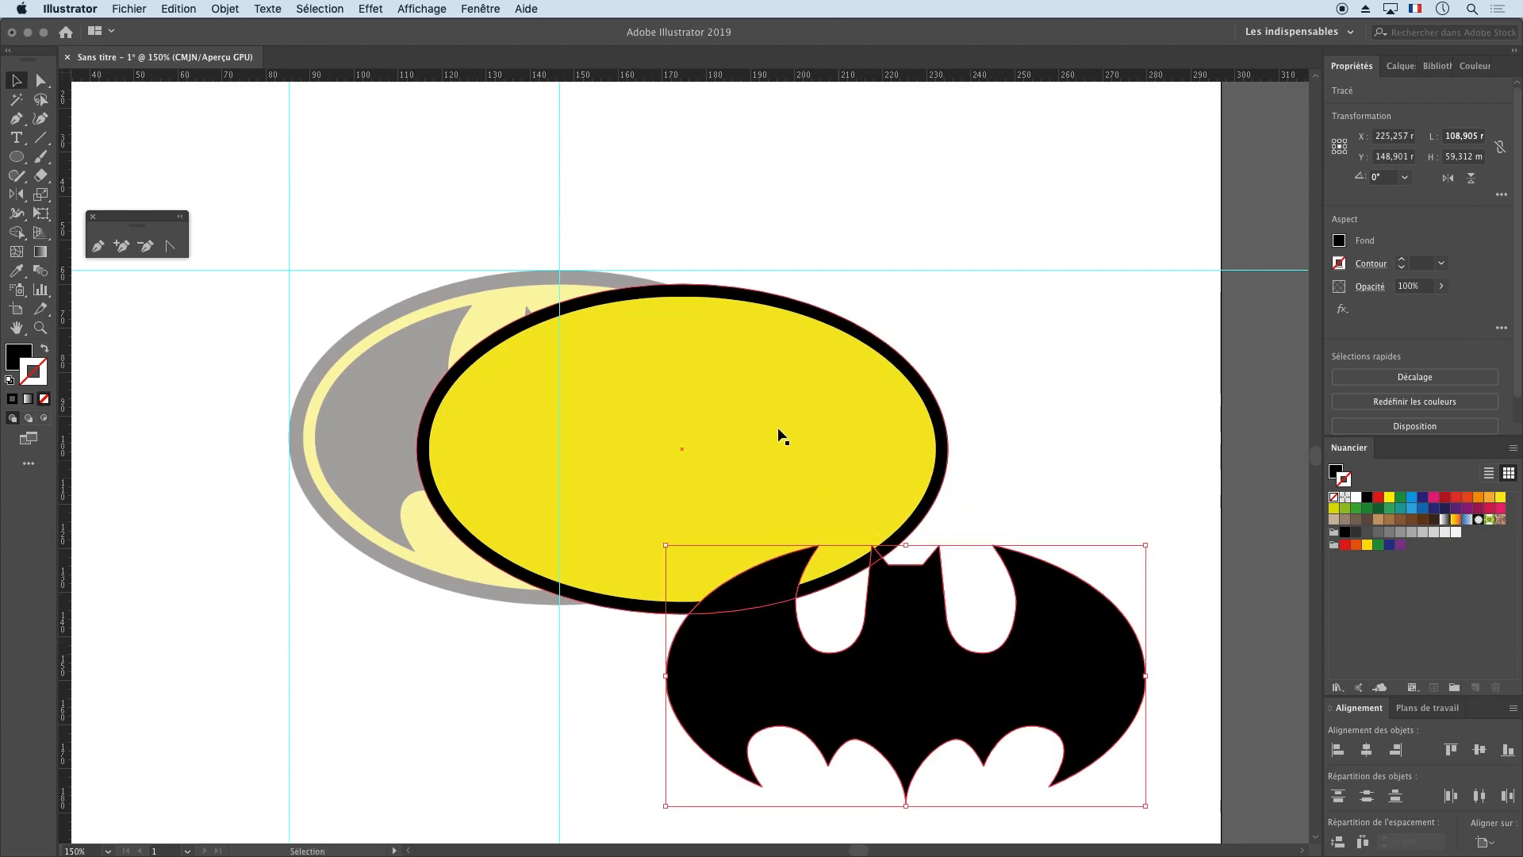
# Step: Isolate the black ring's compound path inside the ellipse group, delete its outer contour, and exit isolation mode
pyautogui.click(847, 326)
pyautogui.press('a')
pyautogui.press('v')
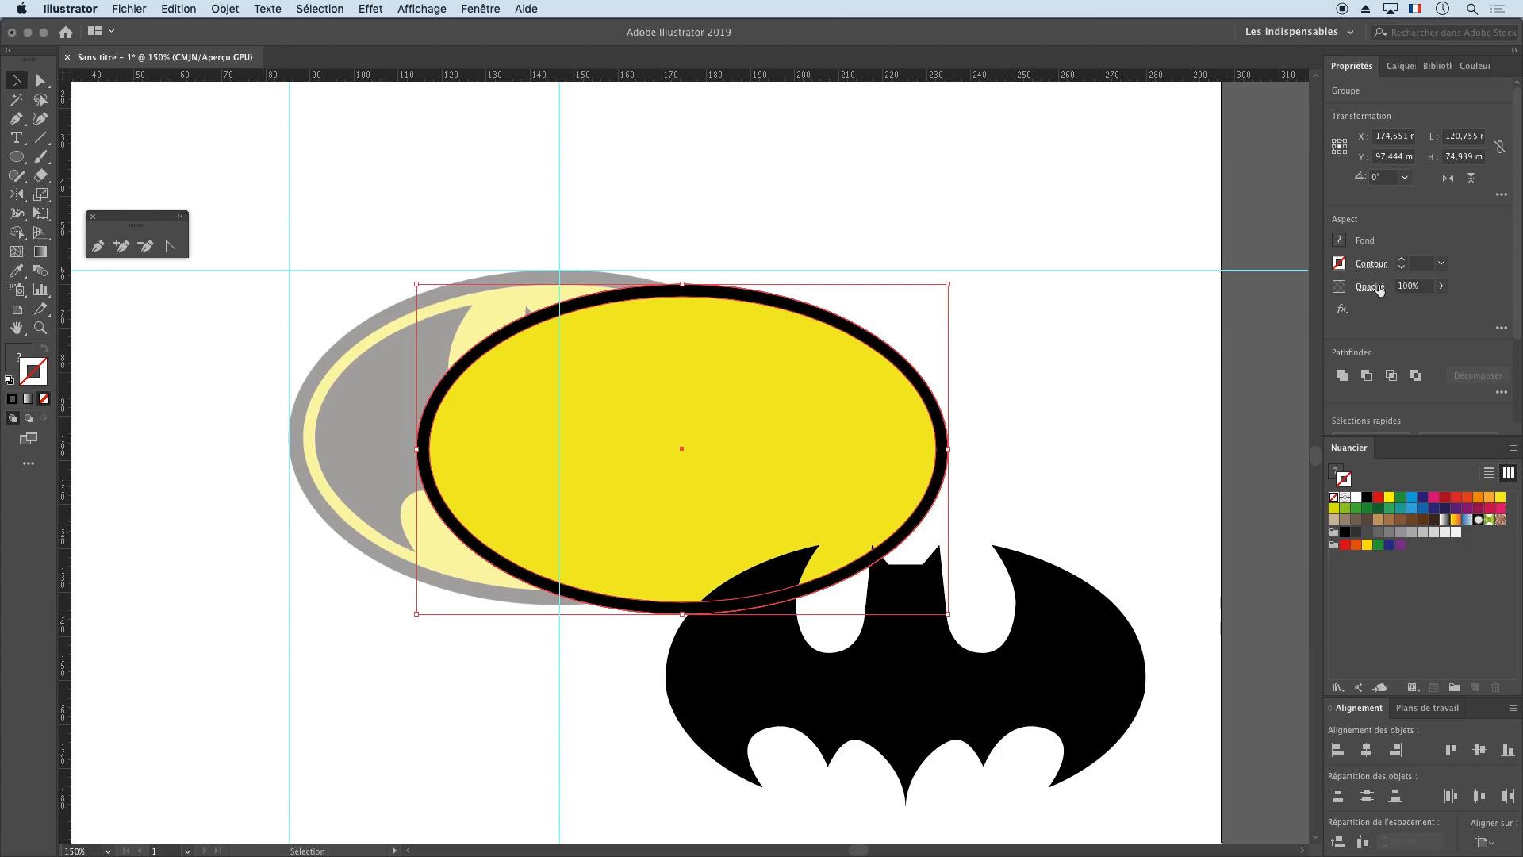
pyautogui.press('a')
pyautogui.press('v')
pyautogui.doubleClick(759, 303)
pyautogui.click(752, 299)
pyautogui.doubleClick(751, 299)
pyautogui.click(748, 299)
pyautogui.press('Delete')
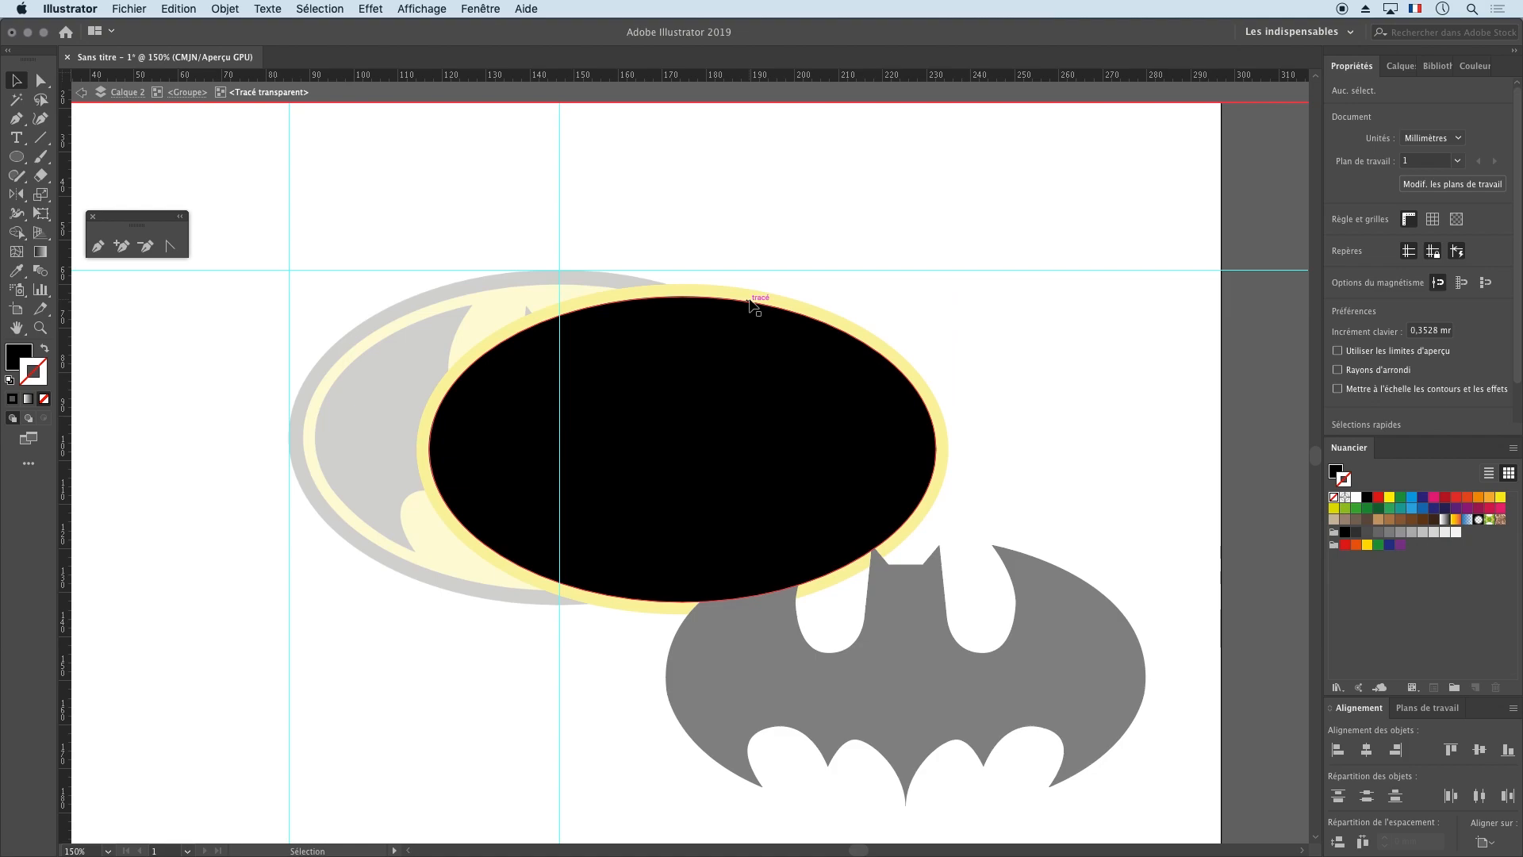
pyautogui.doubleClick(929, 282)
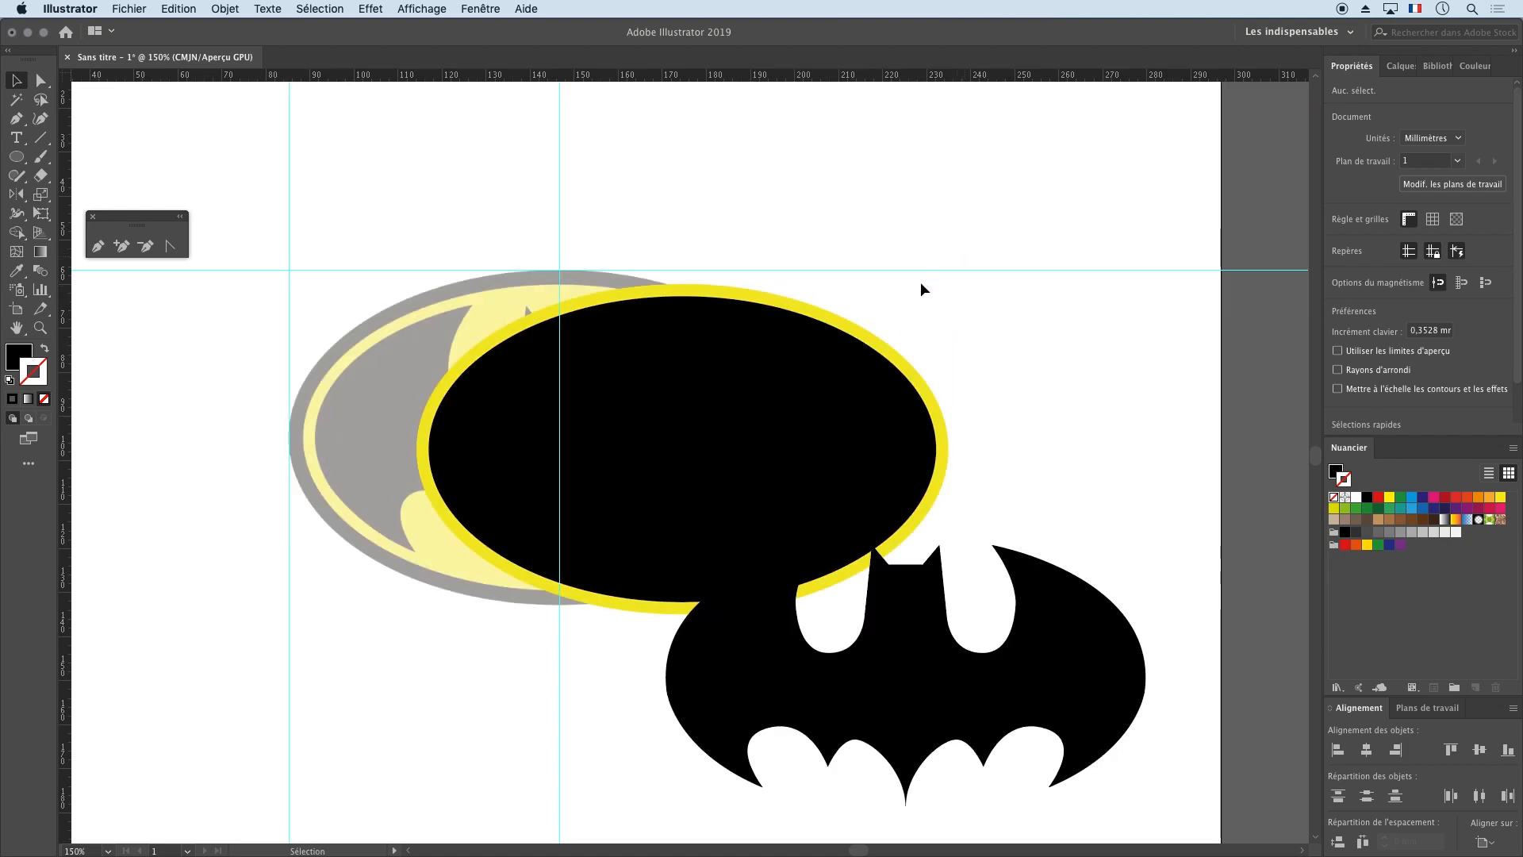
# Step: Undo the ring contour deletion, the bat move, the ungrouping and the group's resizing, back to the ungrouped logo lying over the template
pyautogui.click(812, 397)
pyautogui.doubleClick(817, 399)
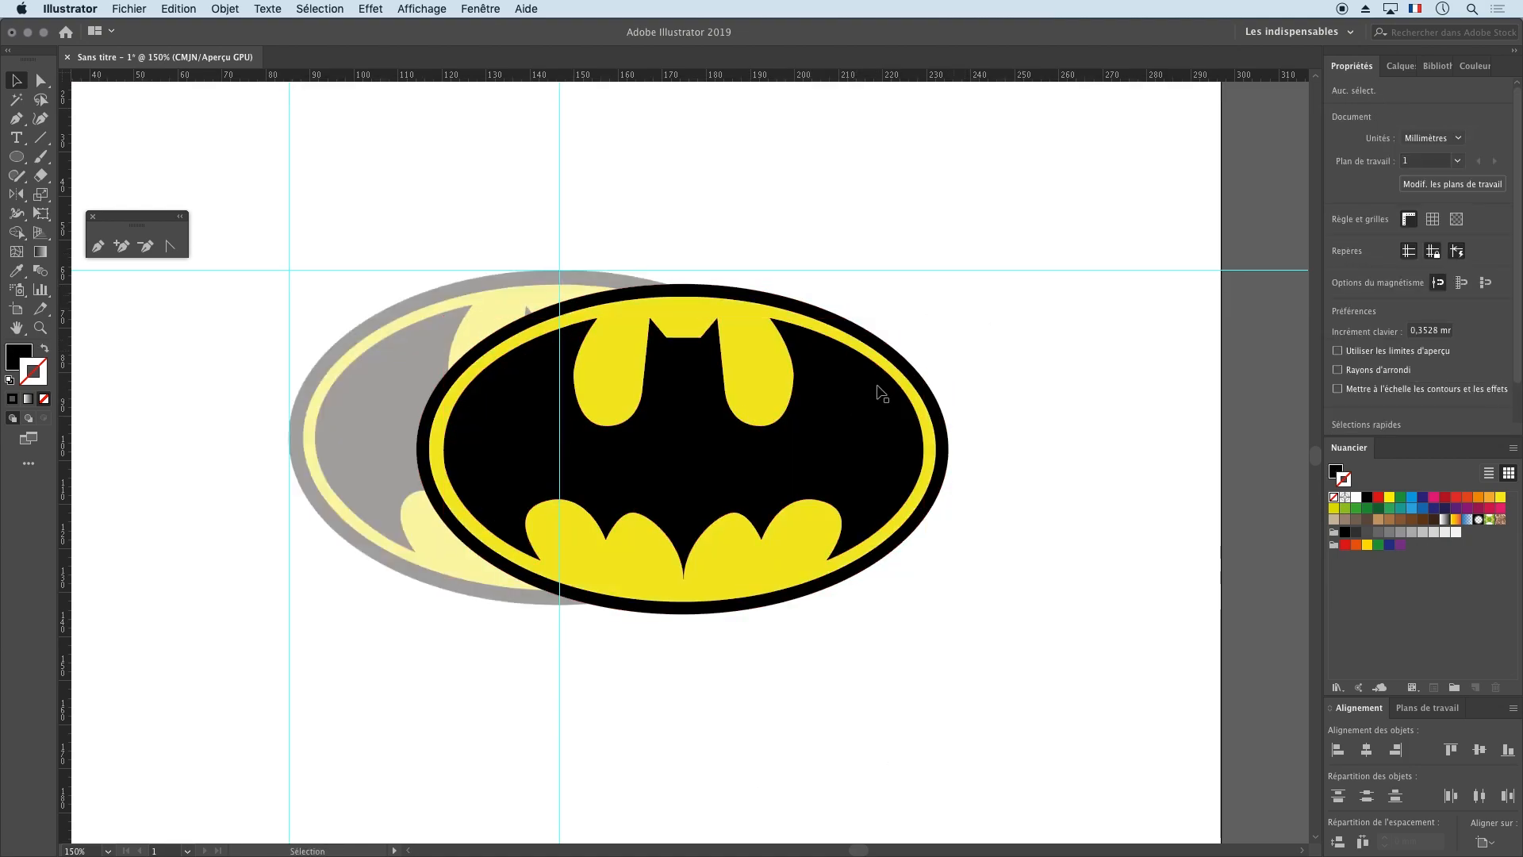
pyautogui.click(882, 394)
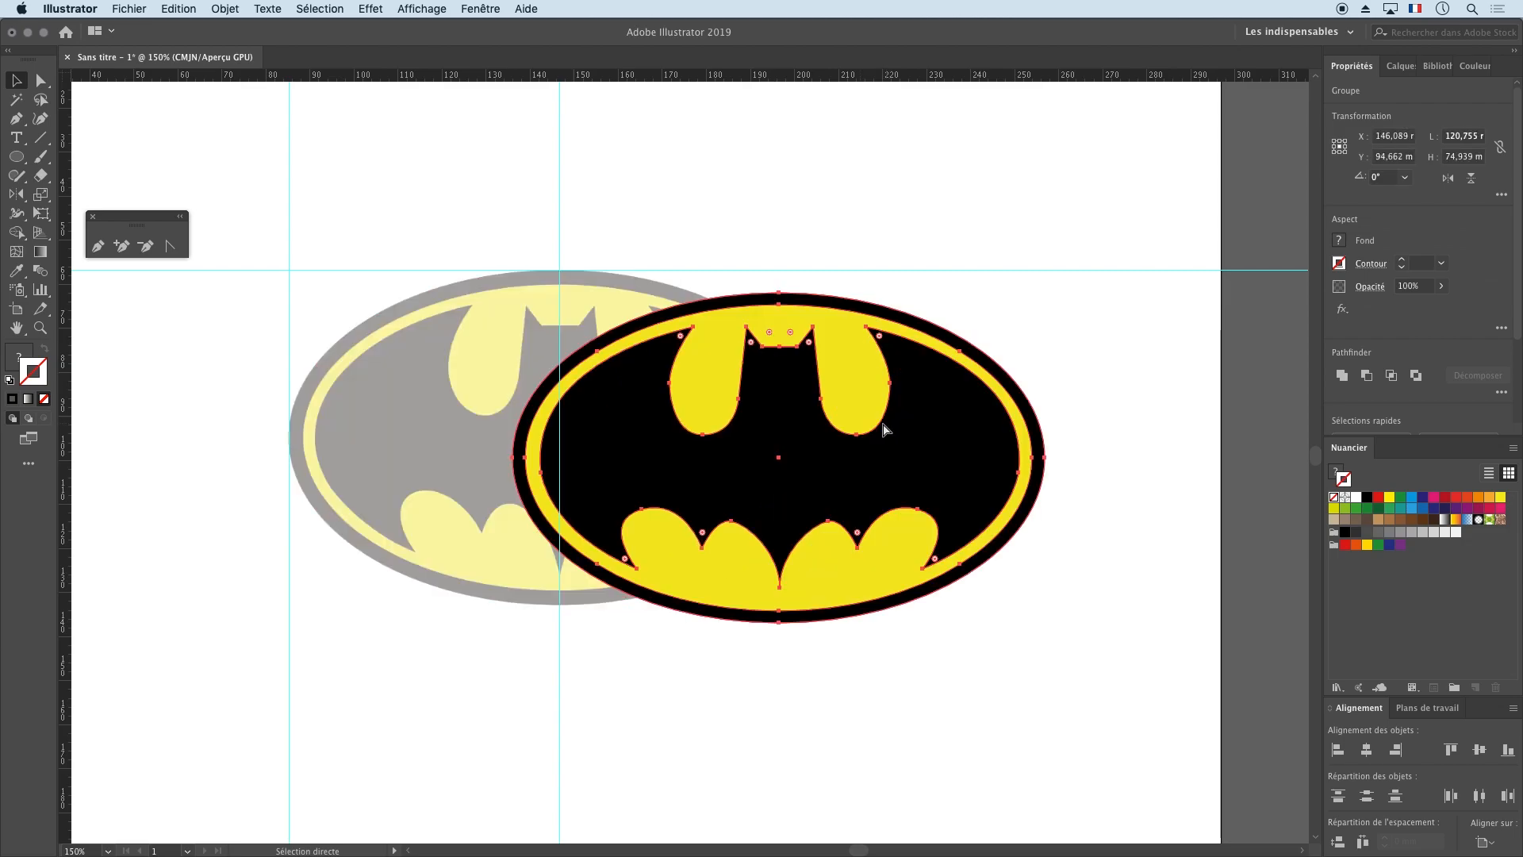
pyautogui.press('super+z')
pyautogui.press('super+z')
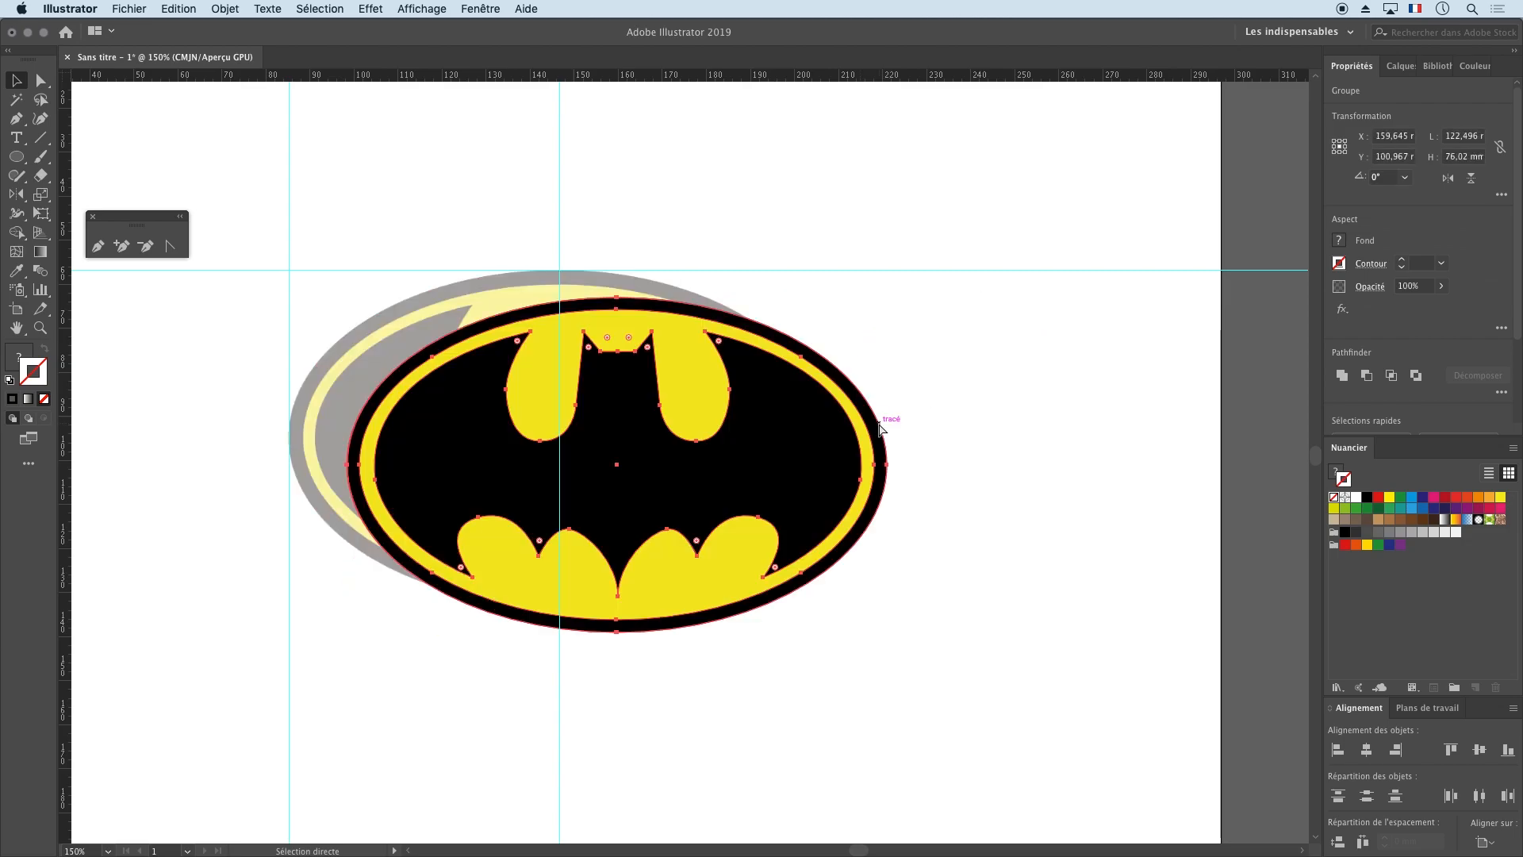
pyautogui.press('super+z')
pyautogui.press('super+z')
pyautogui.press('super+z')
pyautogui.press('super+z')
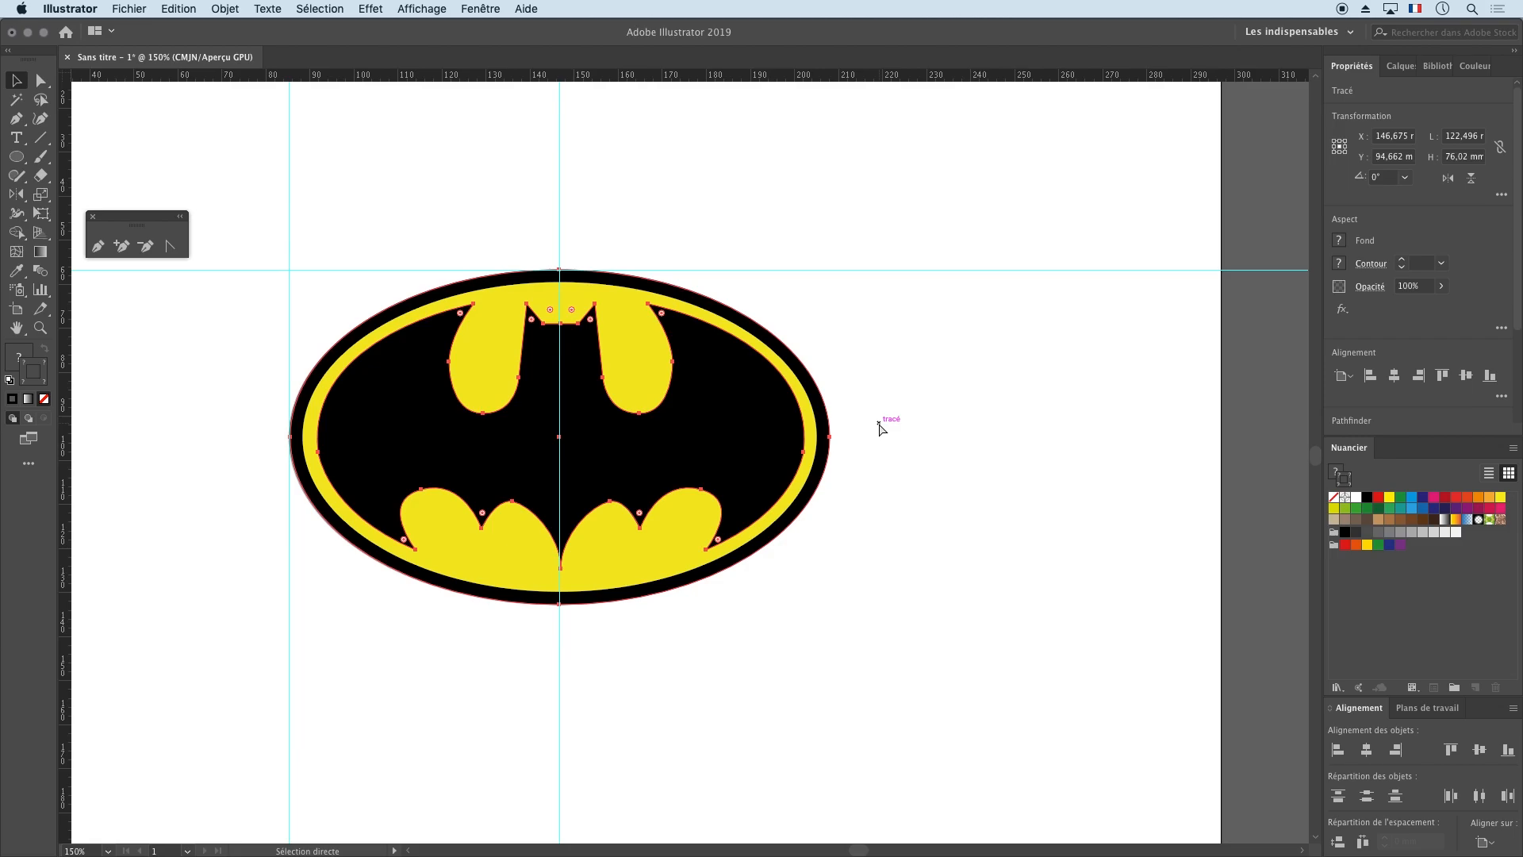
# Step: Undo the outlining of the ellipse's stroke and the stroke weight changes, back to a live 9 pt black stroke
pyautogui.click(779, 317)
pyautogui.click(765, 329)
pyautogui.press('super+z')
pyautogui.press('super+z')
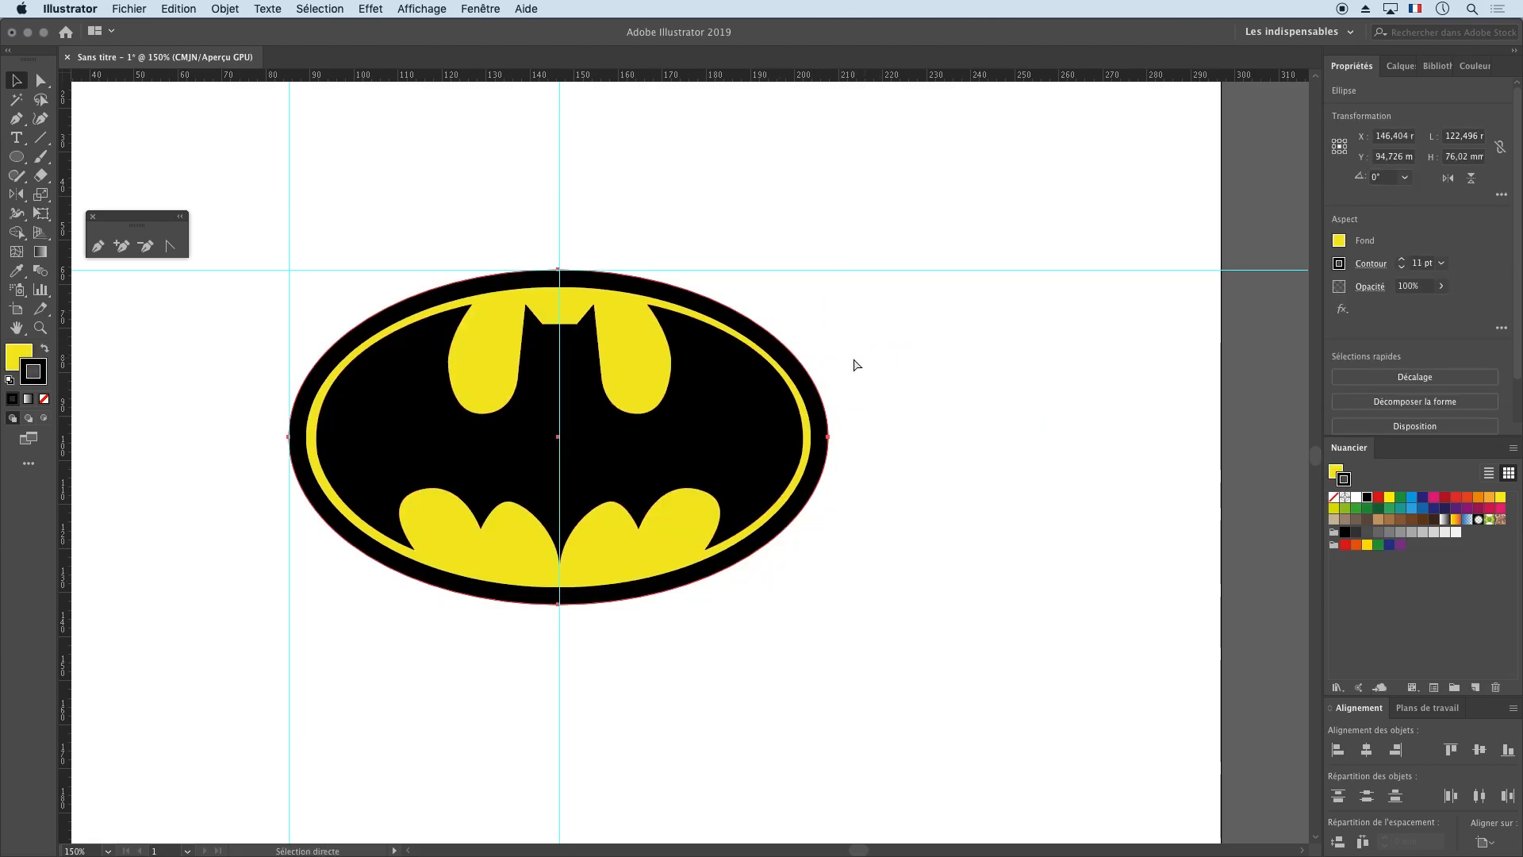
pyautogui.press('super+z')
pyautogui.press('super+z')
pyautogui.press('super+z')
pyautogui.press('super+z')
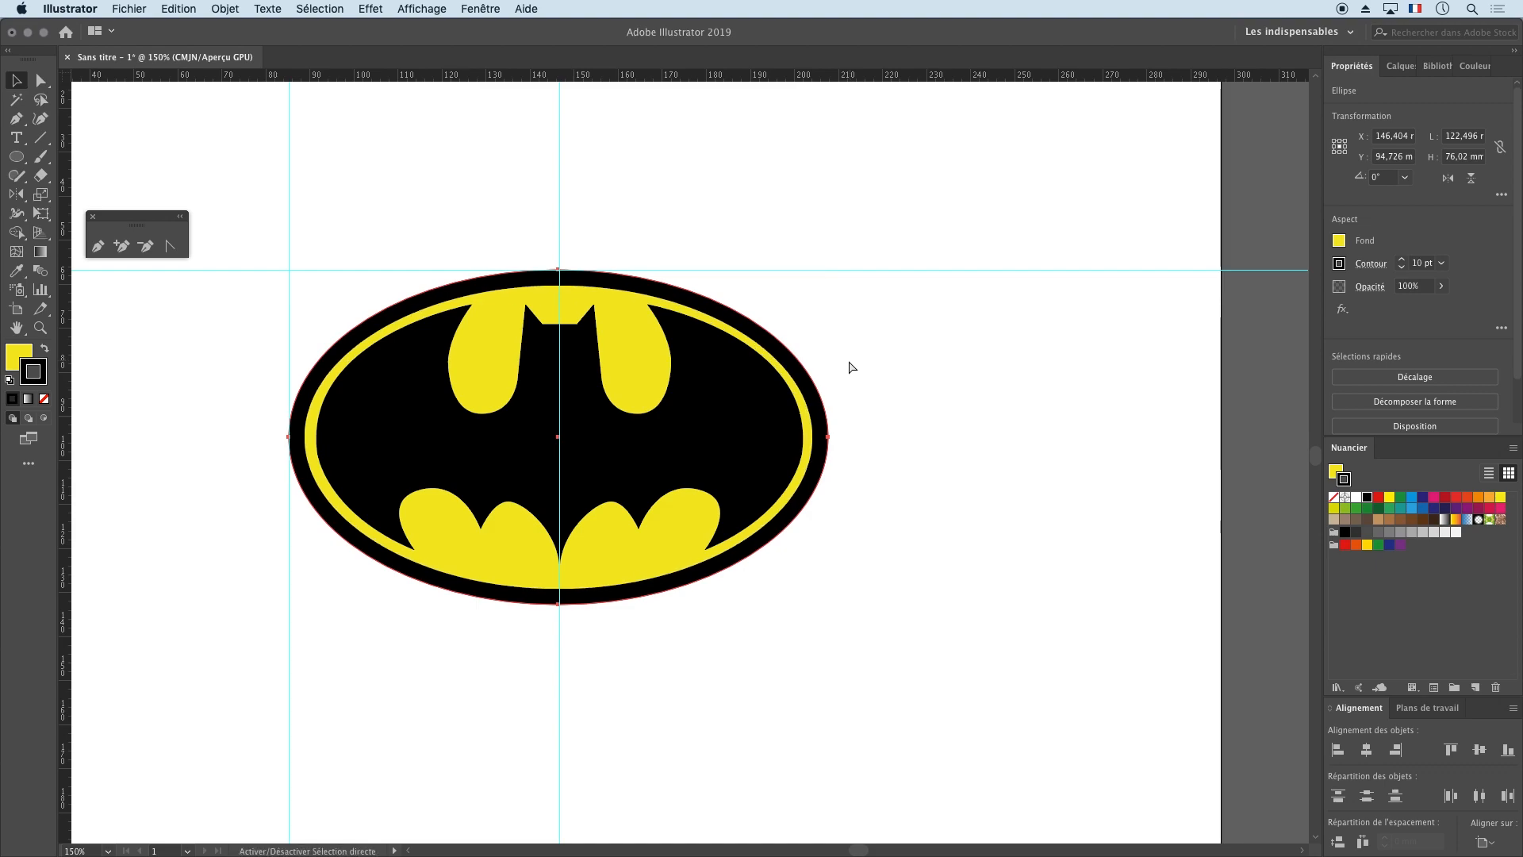
pyautogui.click(844, 362)
pyautogui.click(708, 310)
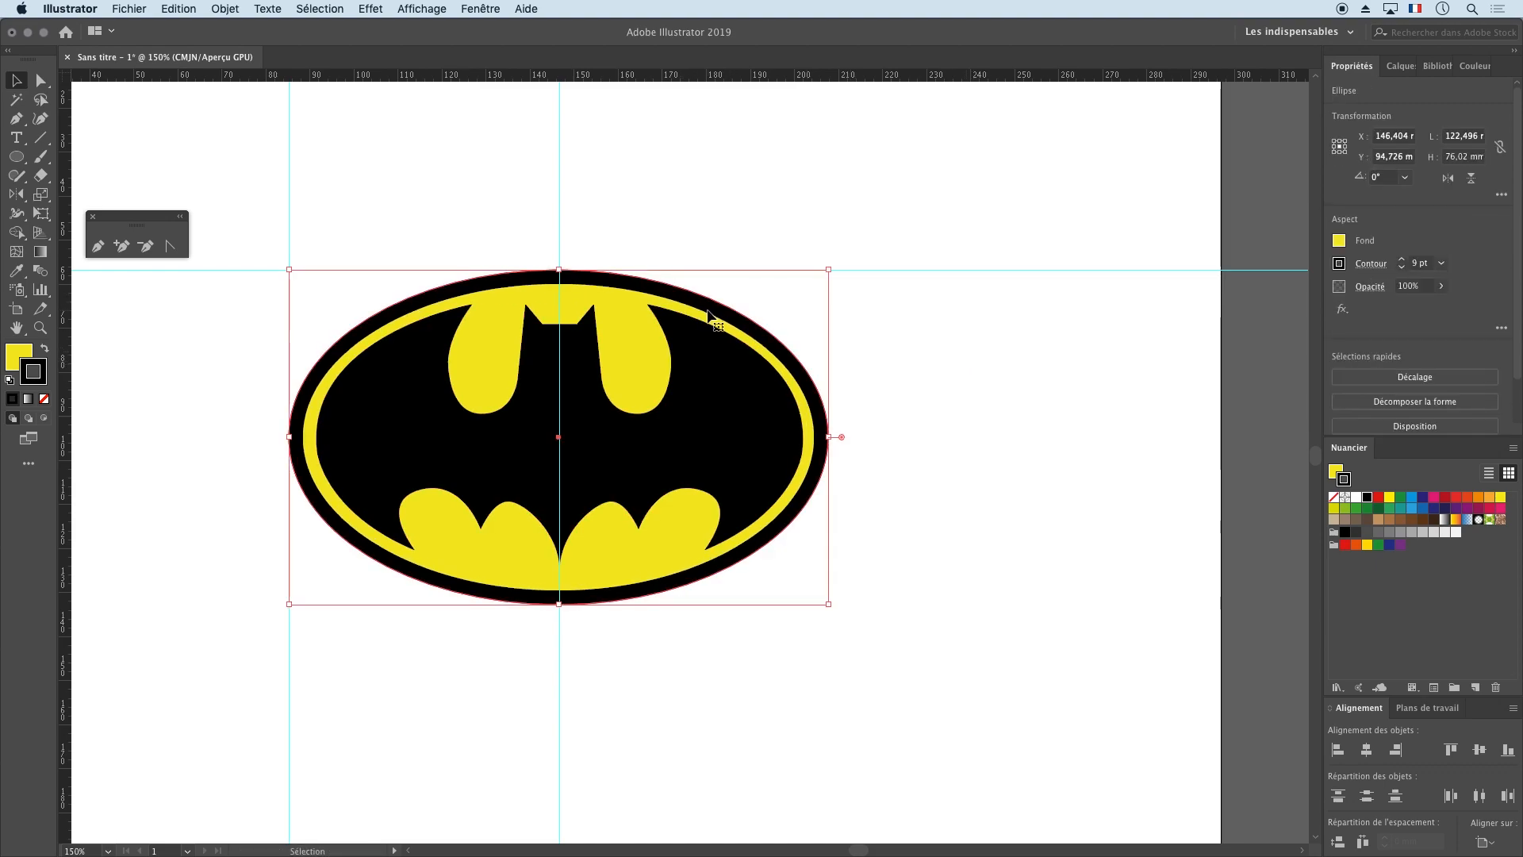
# Step: Duplicate the yellow ellipse in place, with no stroke on the back copy and no fill on the front copy
pyautogui.click(45, 399)
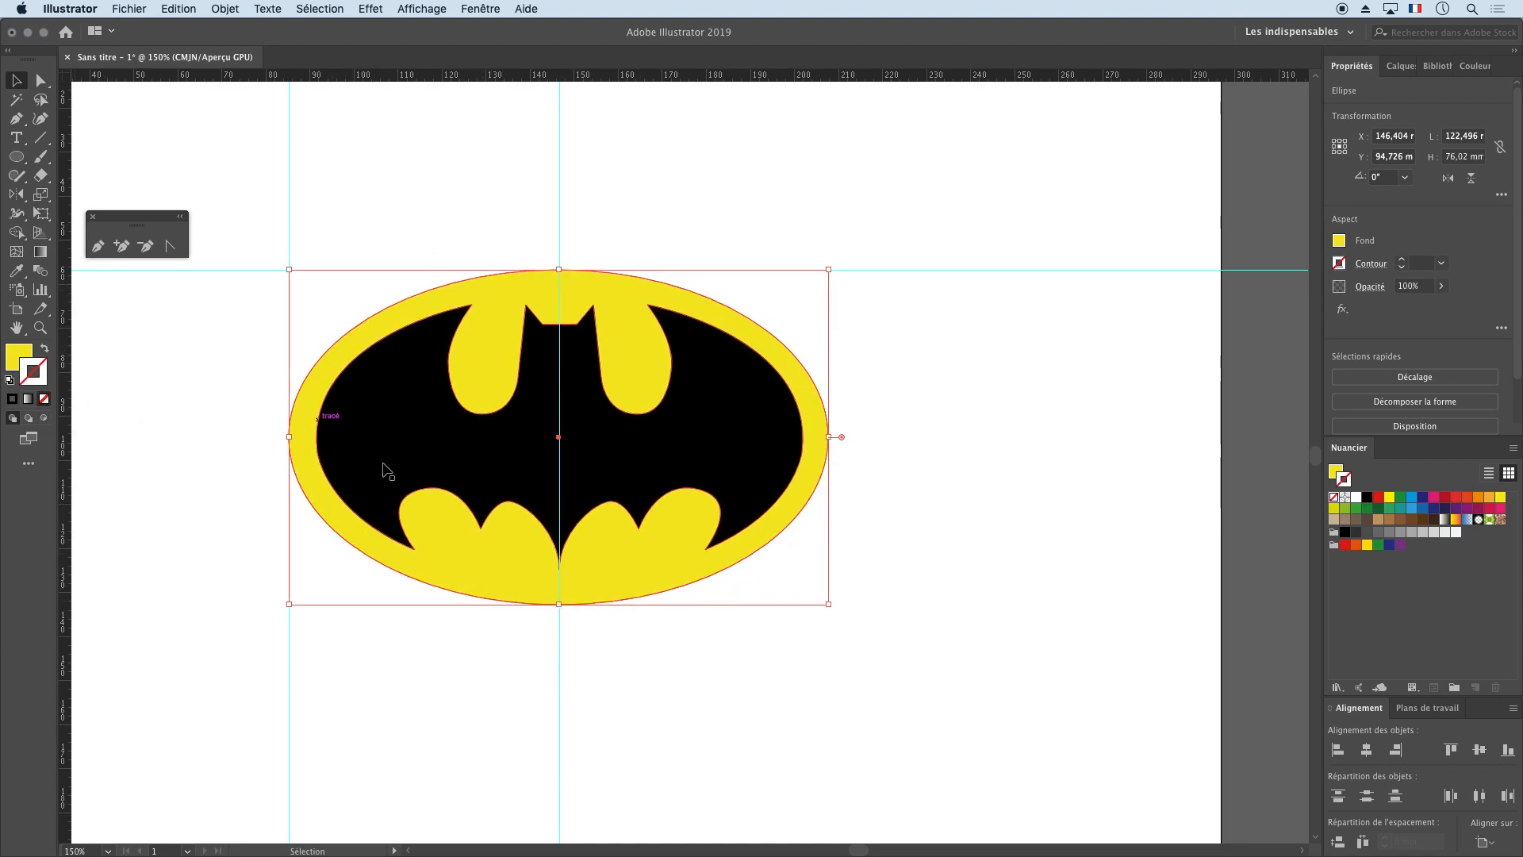
pyautogui.press('a')
pyautogui.press('super+z')
pyautogui.press('v')
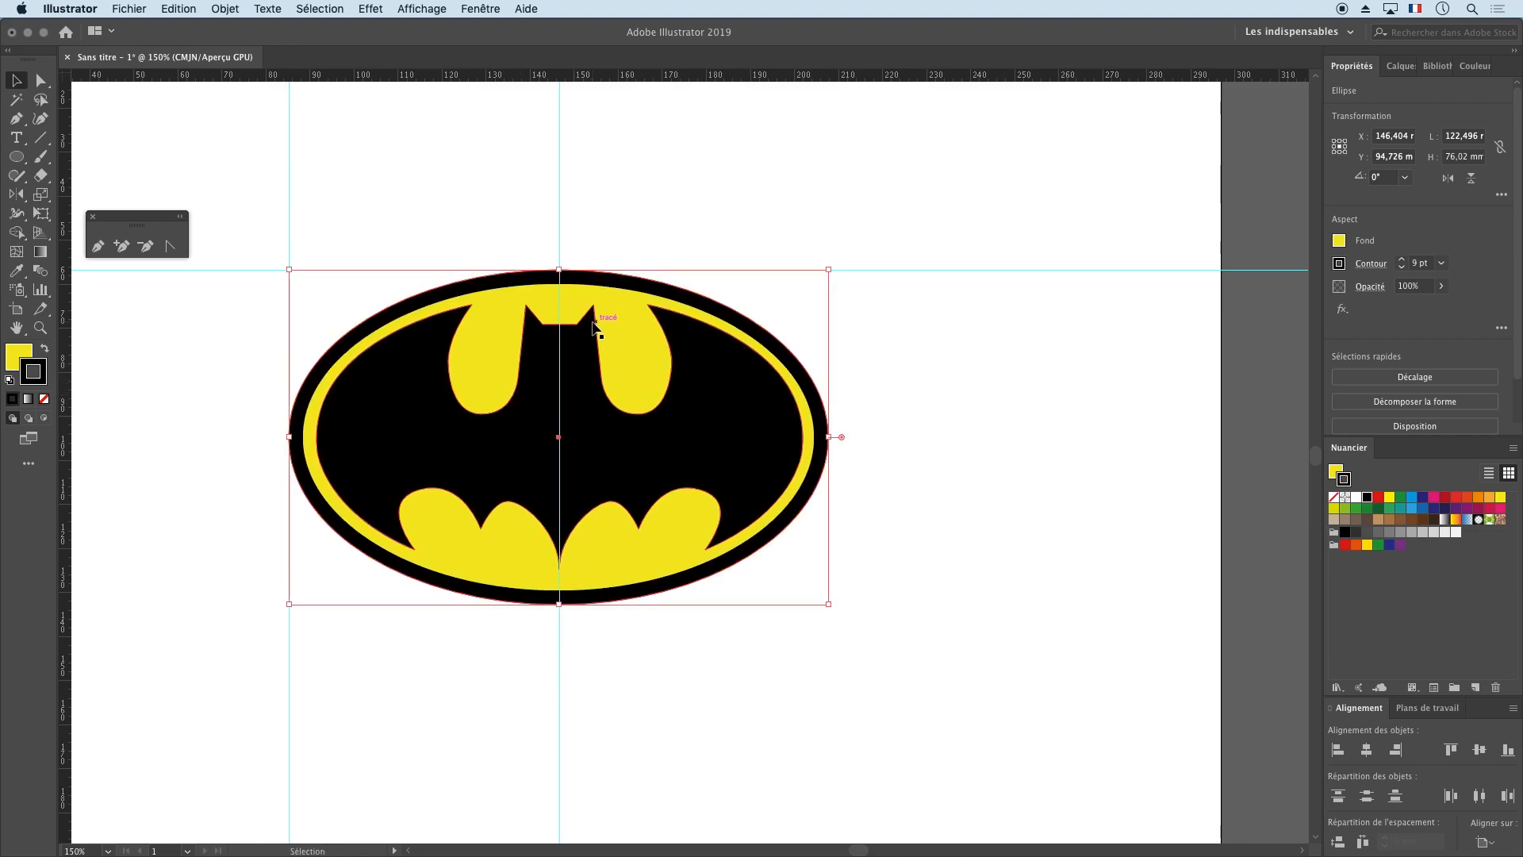
pyautogui.click(17, 357)
pyautogui.click(44, 399)
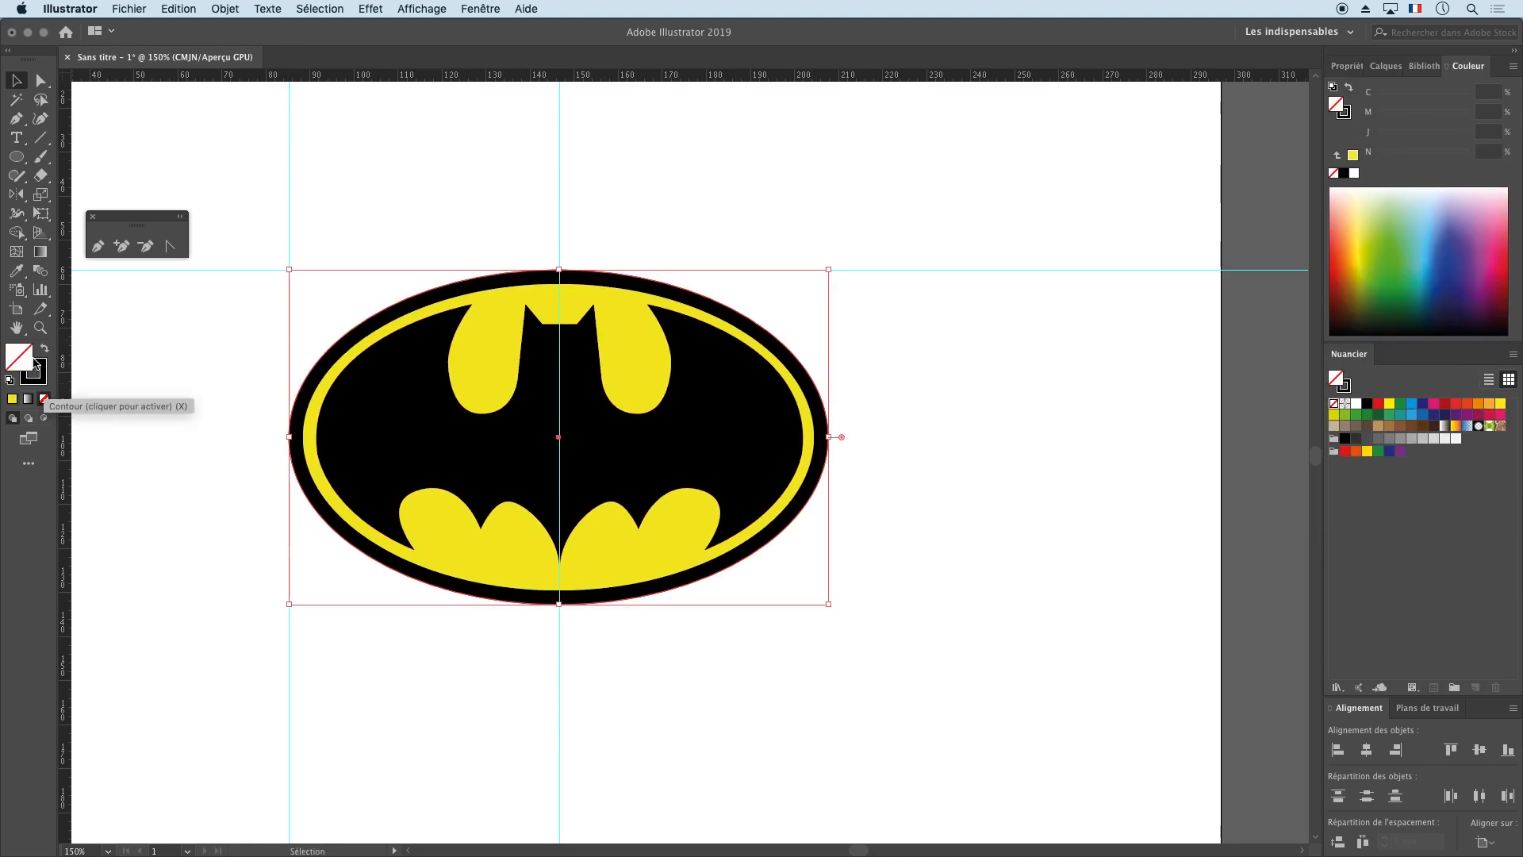
pyautogui.click(39, 372)
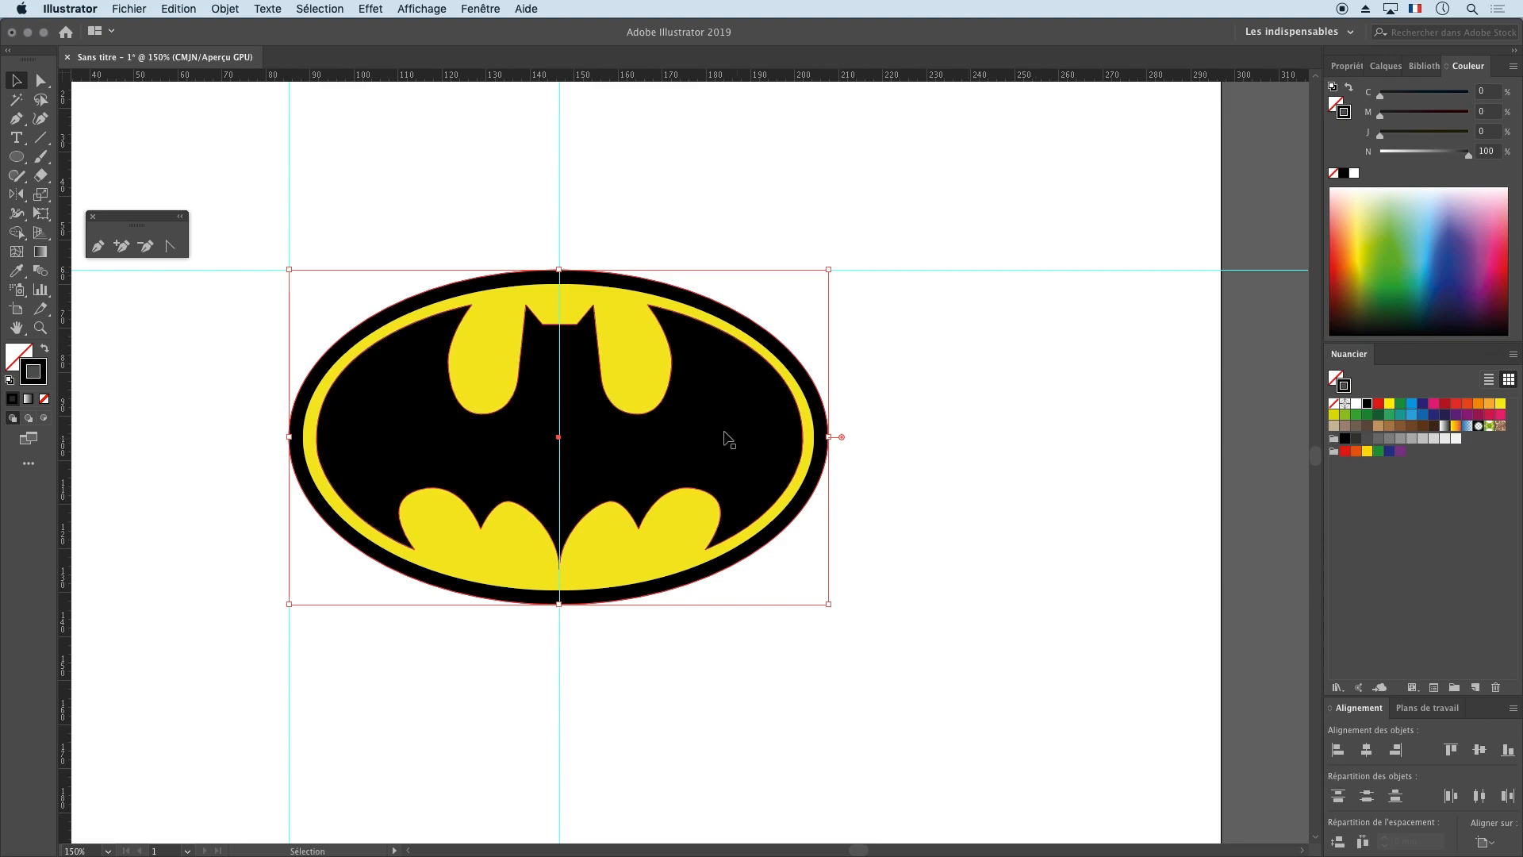
pyautogui.moveTo(738, 333); pyautogui.dragTo(778, 343)
pyautogui.moveTo(863, 436); pyautogui.dragTo(811, 396)
pyautogui.click(890, 420)
pyautogui.press('super+z')
pyautogui.press('super+z')
pyautogui.press('v')
pyautogui.moveTo(860, 442); pyautogui.dragTo(832, 431)
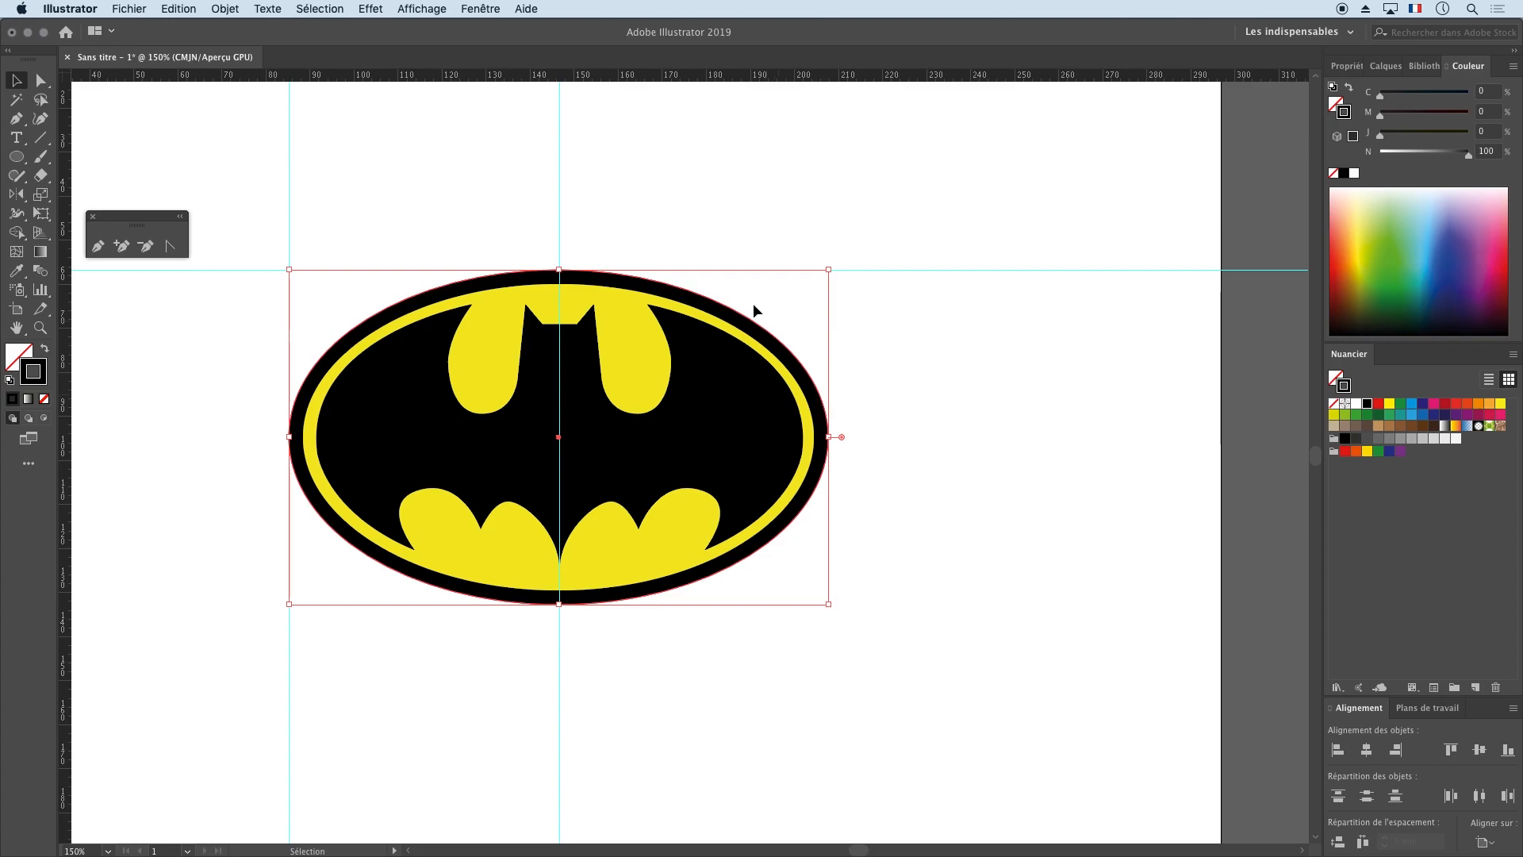
# Step: Convert the unfilled ellipse's 9 pt black stroke into a filled ring shape with Outline Stroke (Vectoriser le contour)
pyautogui.click(210, 8)
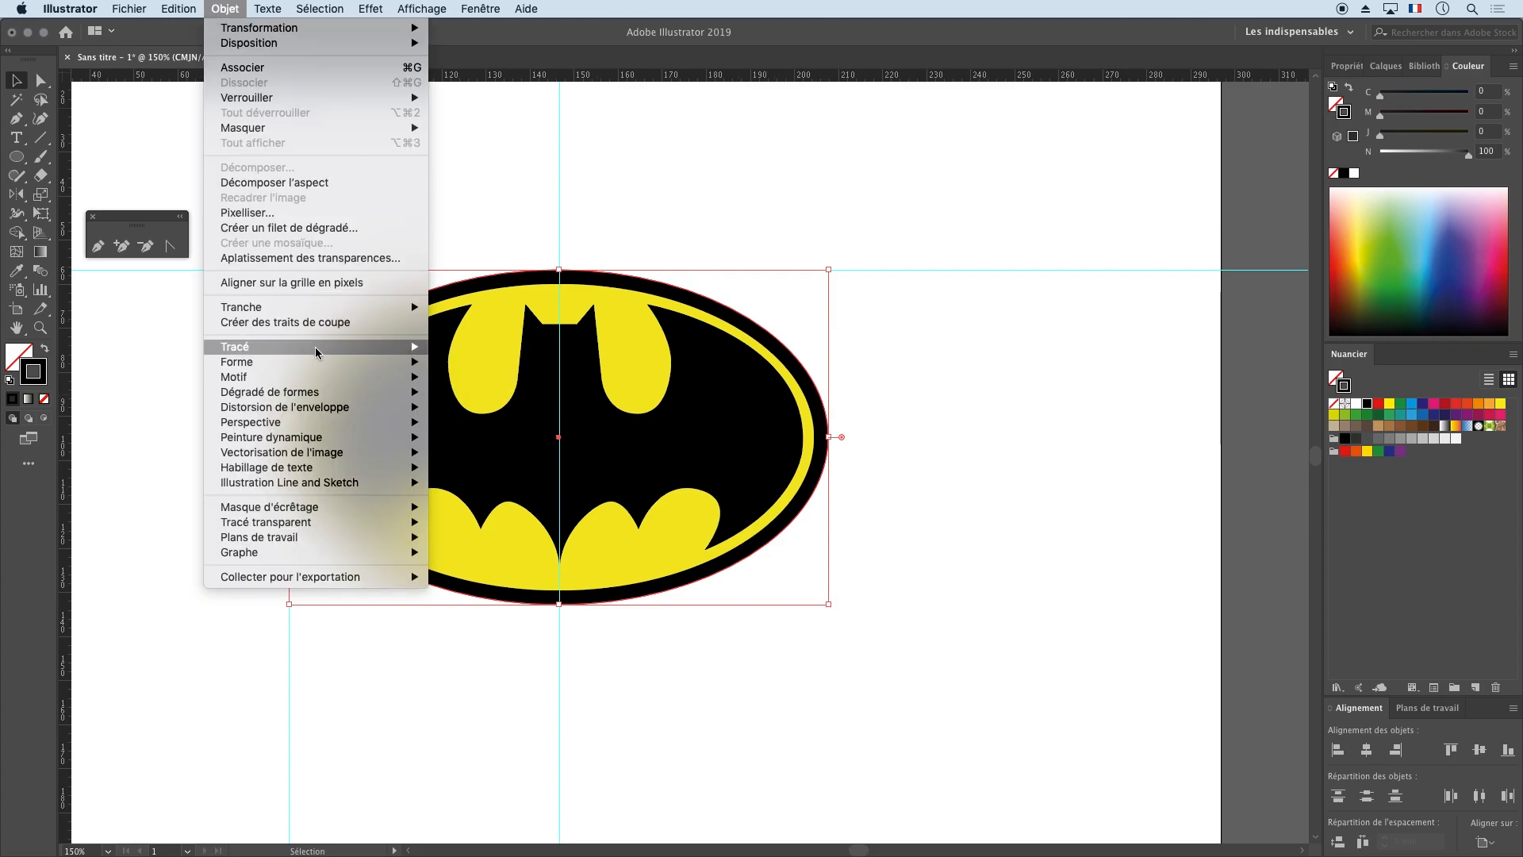
pyautogui.moveTo(388, 344)
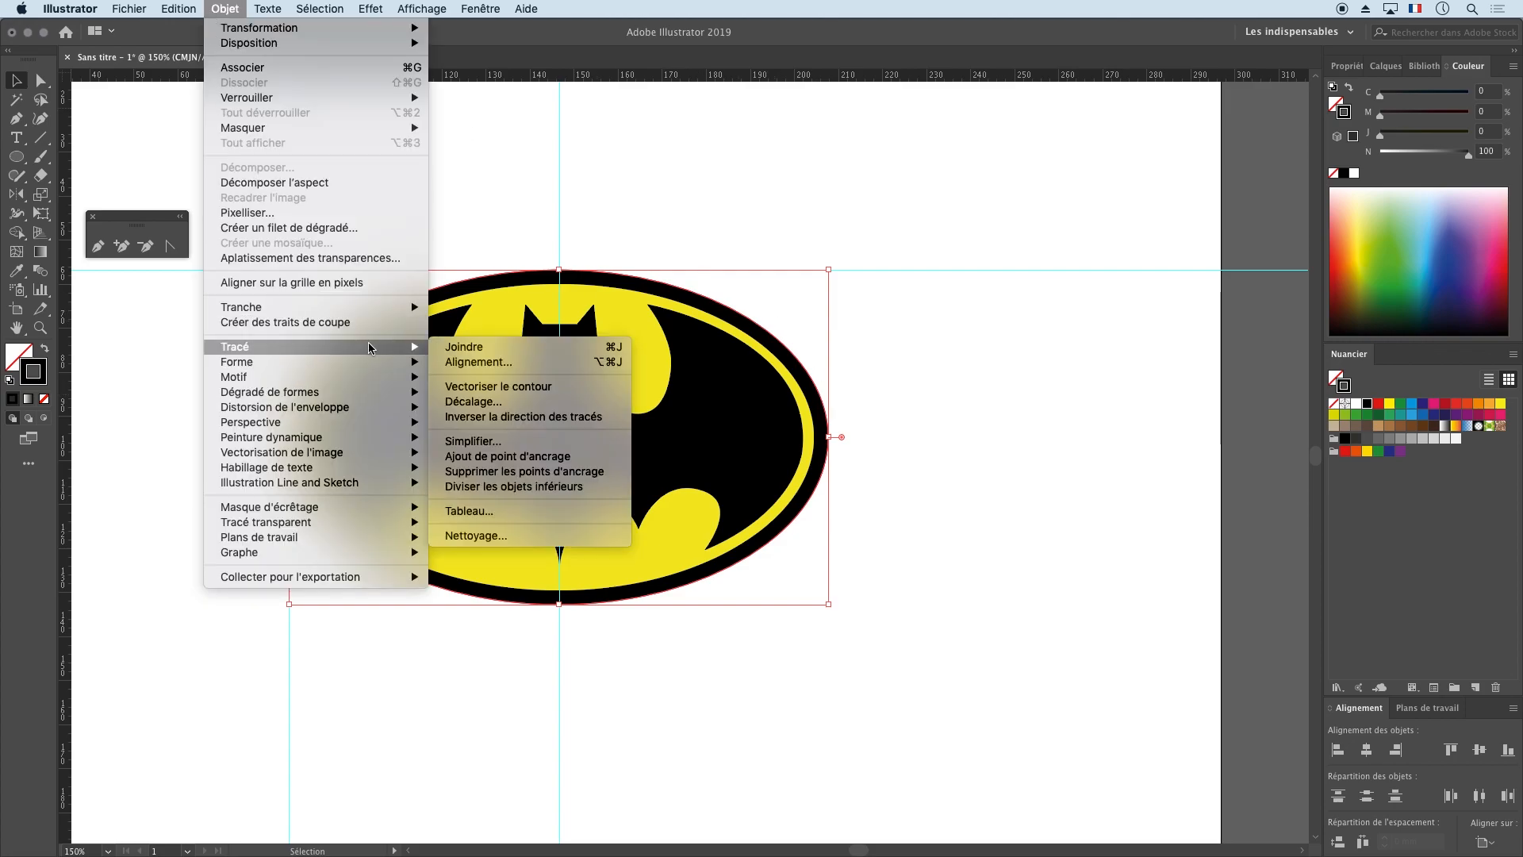
pyautogui.click(487, 383)
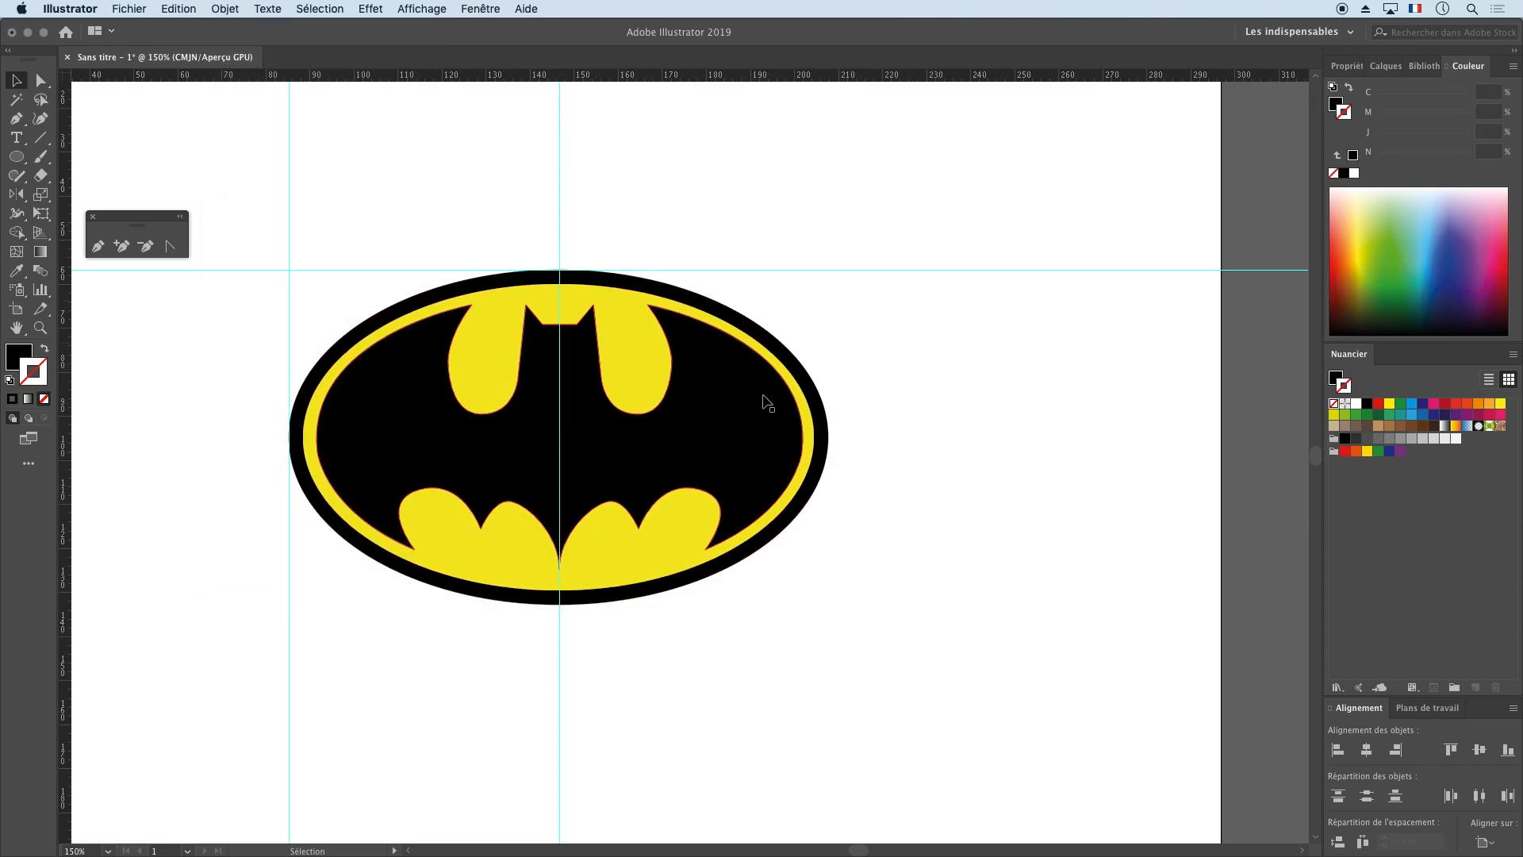
# Step: Pull the bat, the black ring and the yellow ellipse apart to check that they are three separate shapes
pyautogui.click(734, 429)
pyautogui.moveTo(663, 432); pyautogui.dragTo(792, 487)
pyautogui.moveTo(883, 503)
pyautogui.mouseDown()
pyautogui.moveTo(757, 448)
pyautogui.moveTo(978, 549)
pyautogui.moveTo(1000, 602)
pyautogui.mouseUp()
pyautogui.moveTo(780, 351); pyautogui.dragTo(1060, 231)
pyautogui.moveTo(421, 441); pyautogui.dragTo(272, 449)
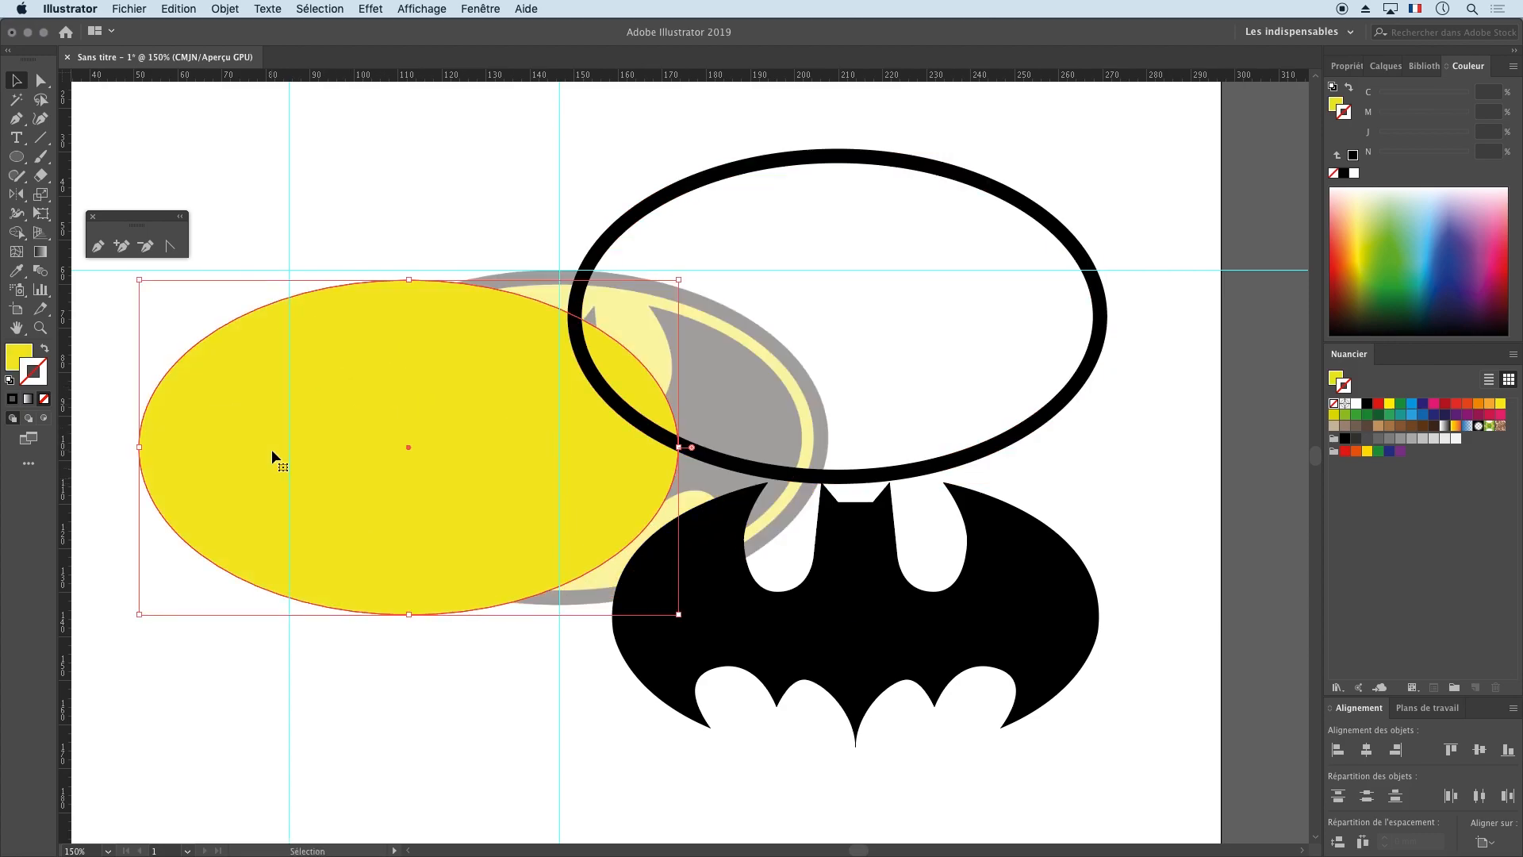
# Step: Reassemble the ring and bat on the yellow ellipse, move the whole logo to the right over part of the template, and deselect it
pyautogui.moveTo(1094, 339); pyautogui.dragTo(666, 470)
pyautogui.moveTo(909, 607); pyautogui.dragTo(539, 408)
pyautogui.moveTo(776, 202); pyautogui.dragTo(167, 632)
pyautogui.click(965, 296)
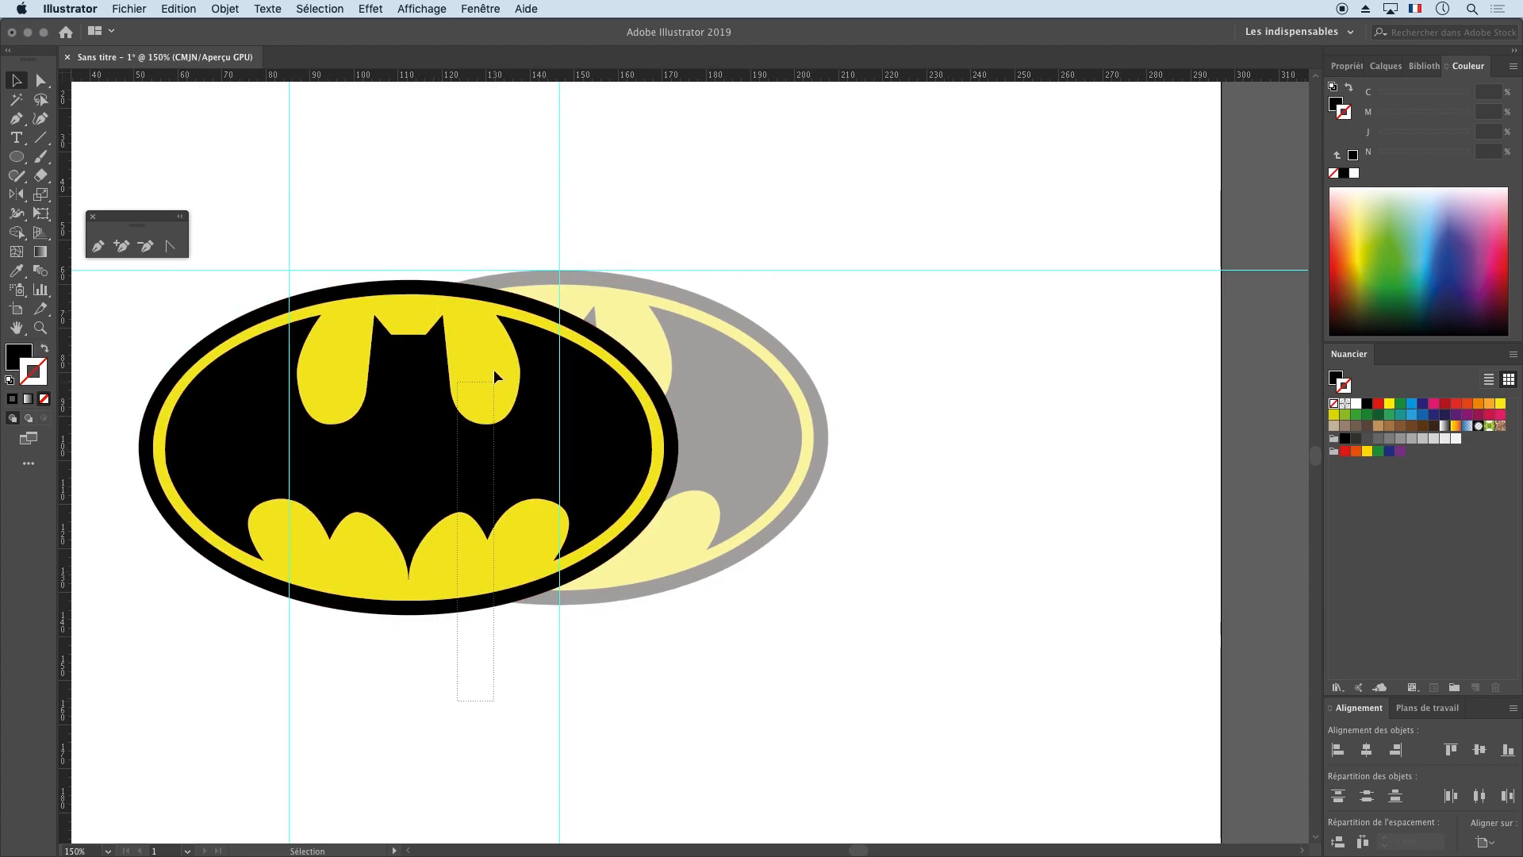
pyautogui.click(511, 295)
pyautogui.moveTo(472, 440); pyautogui.dragTo(715, 444)
pyautogui.click(1077, 363)
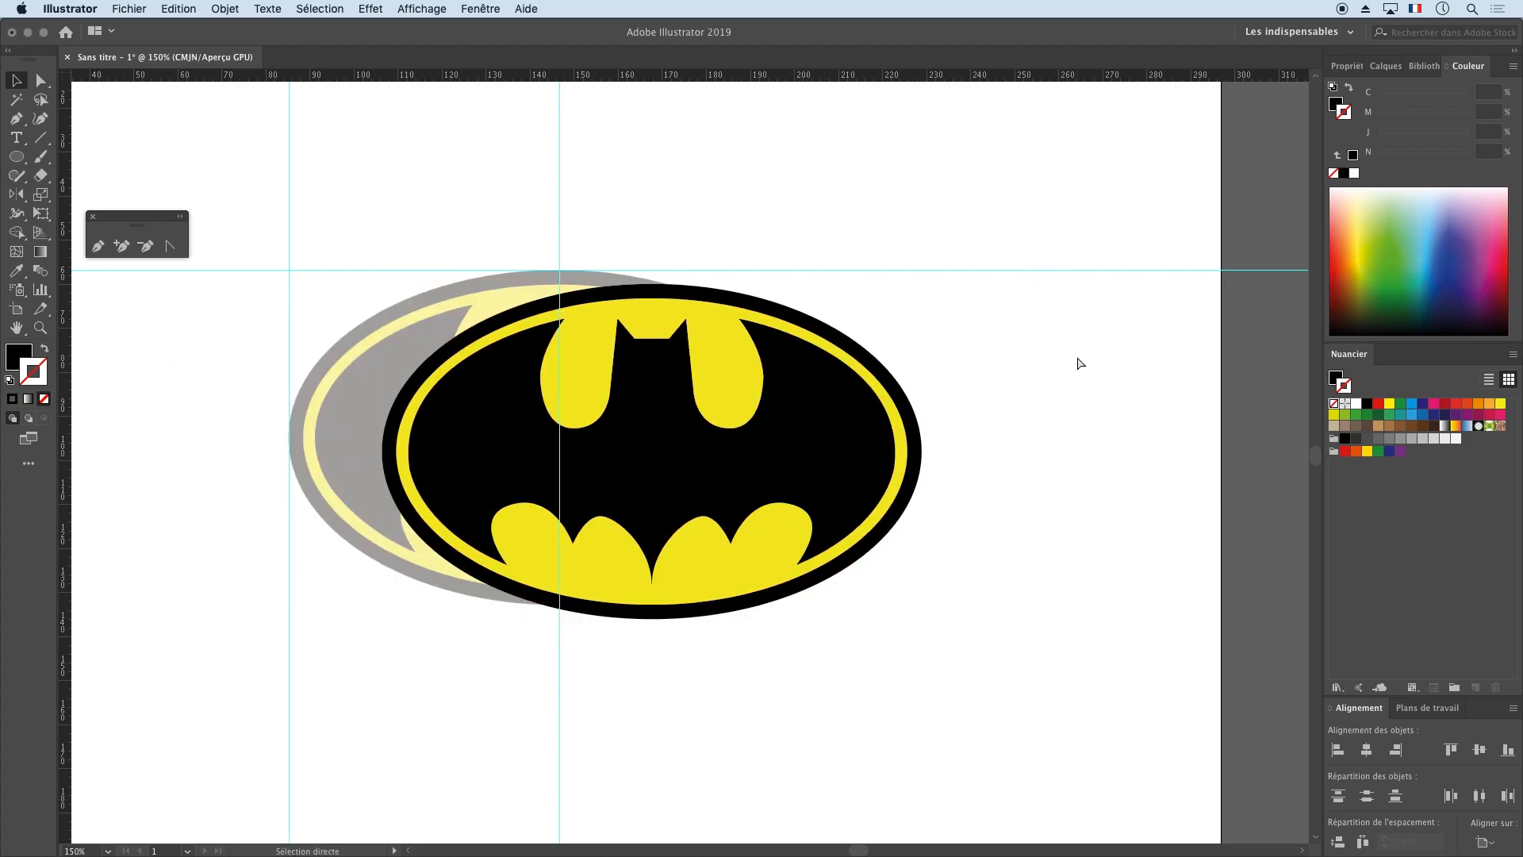
# Step: Rename the layer Calque 2 as Batman and lock it
pyautogui.press('super+minus')
pyautogui.press('super+minus')
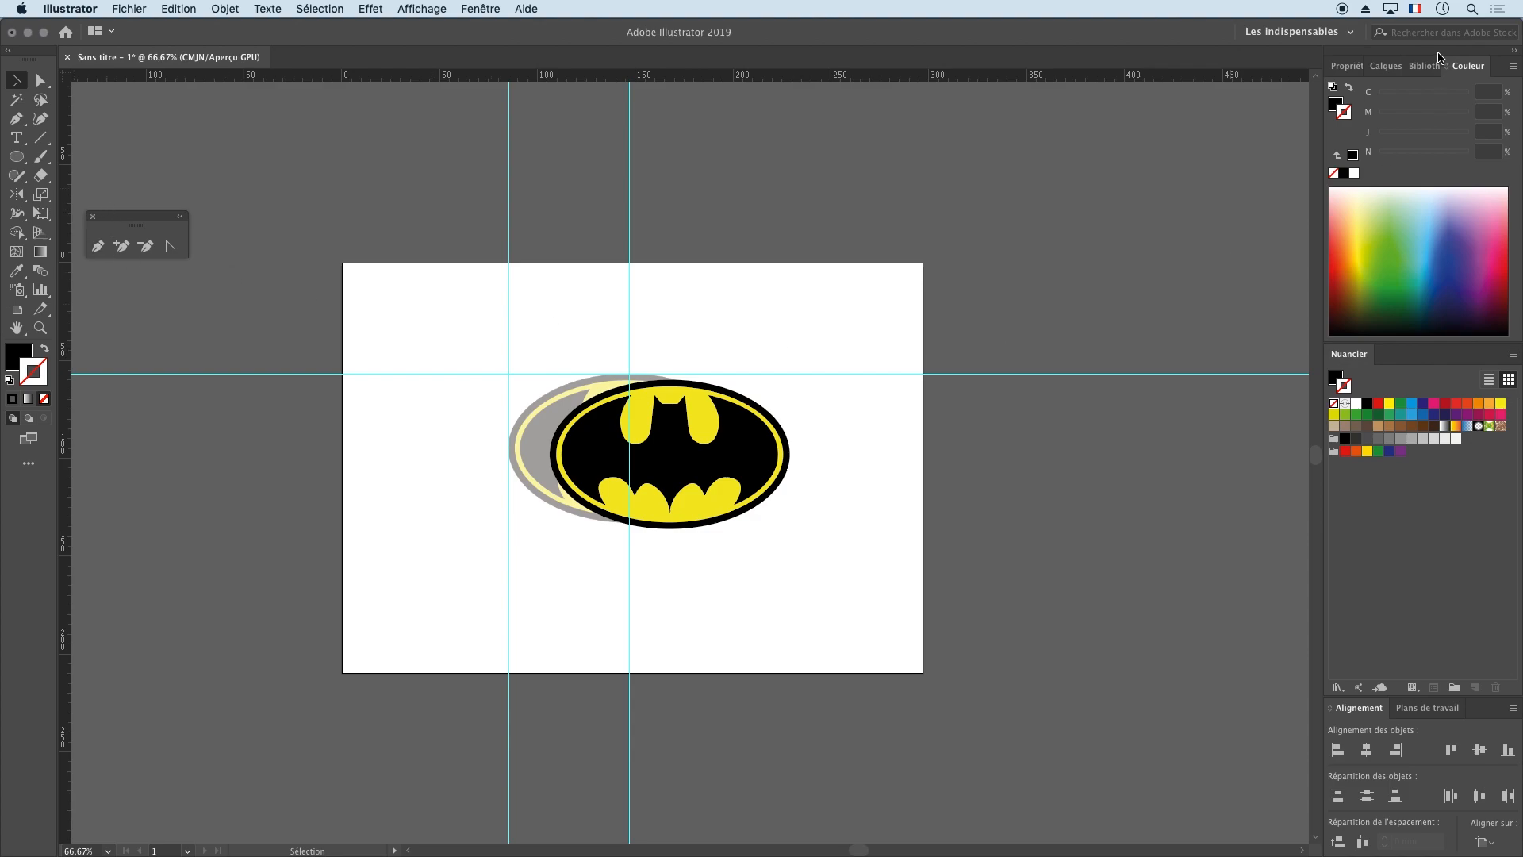
pyautogui.click(1349, 68)
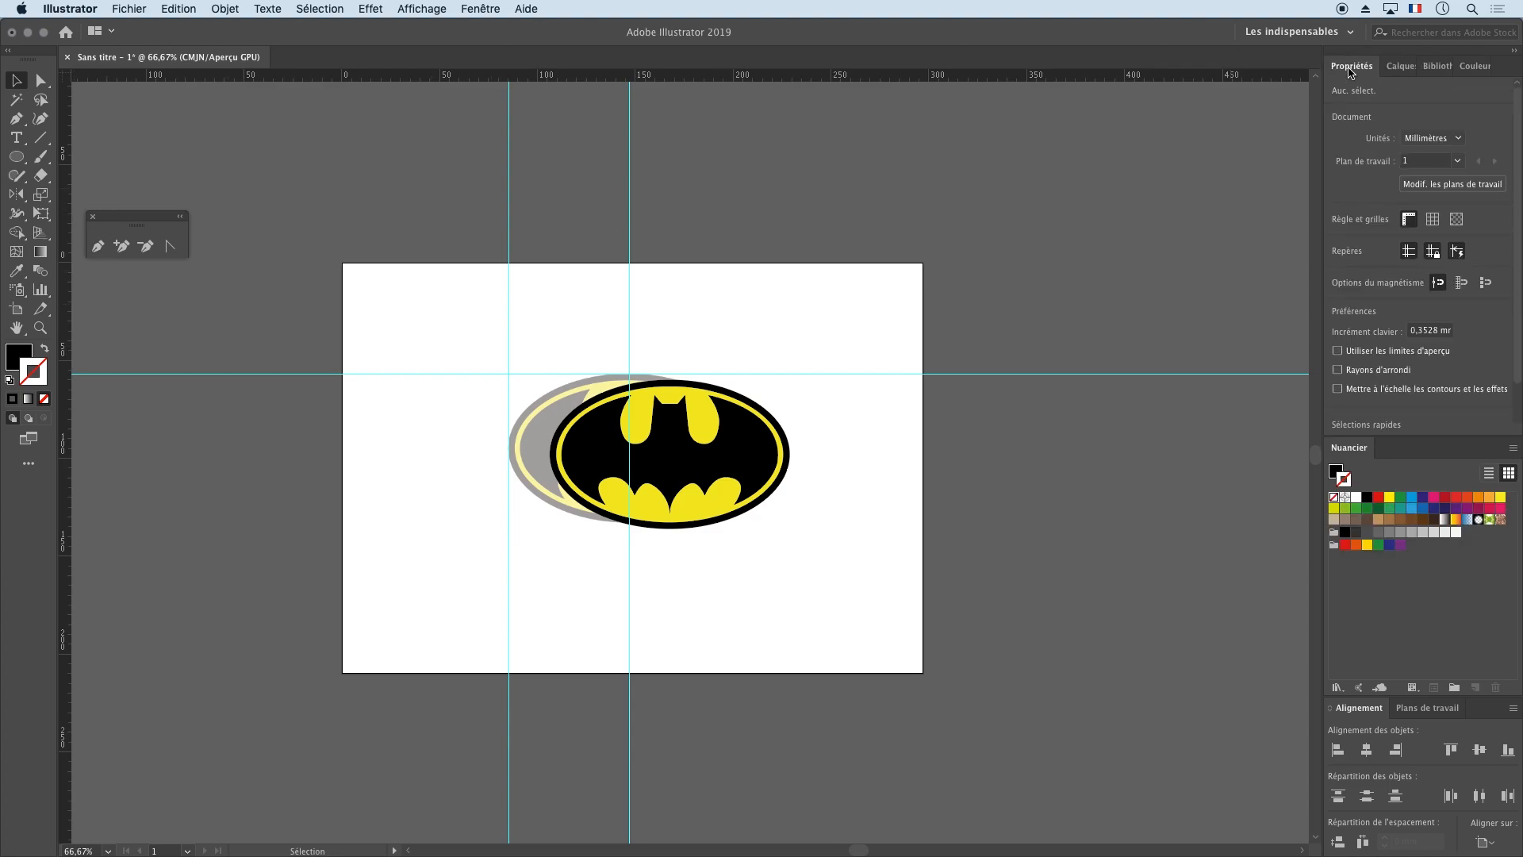
pyautogui.click(1384, 67)
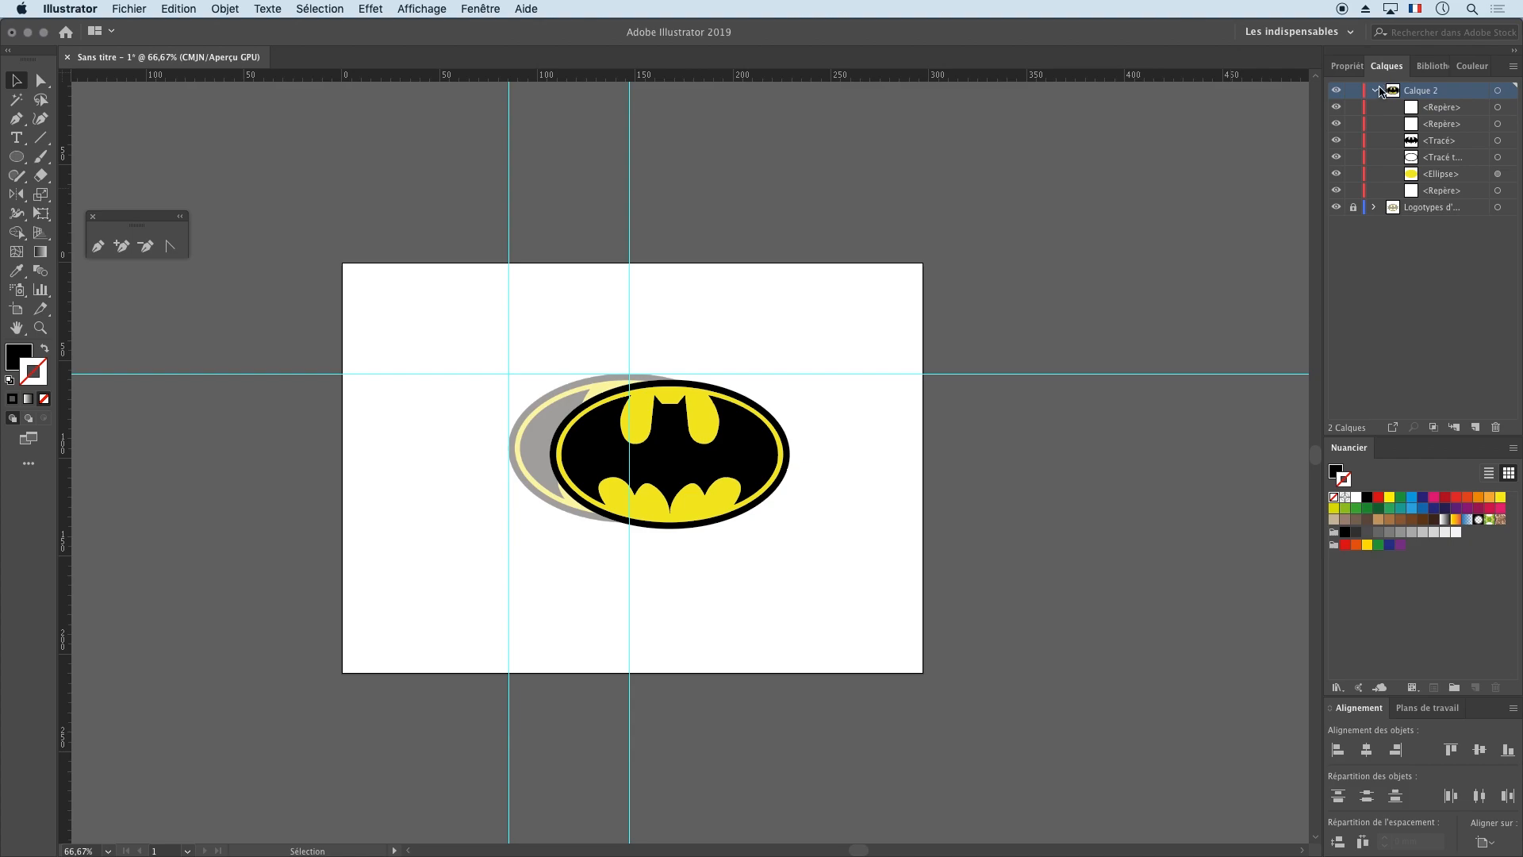
pyautogui.click(1375, 90)
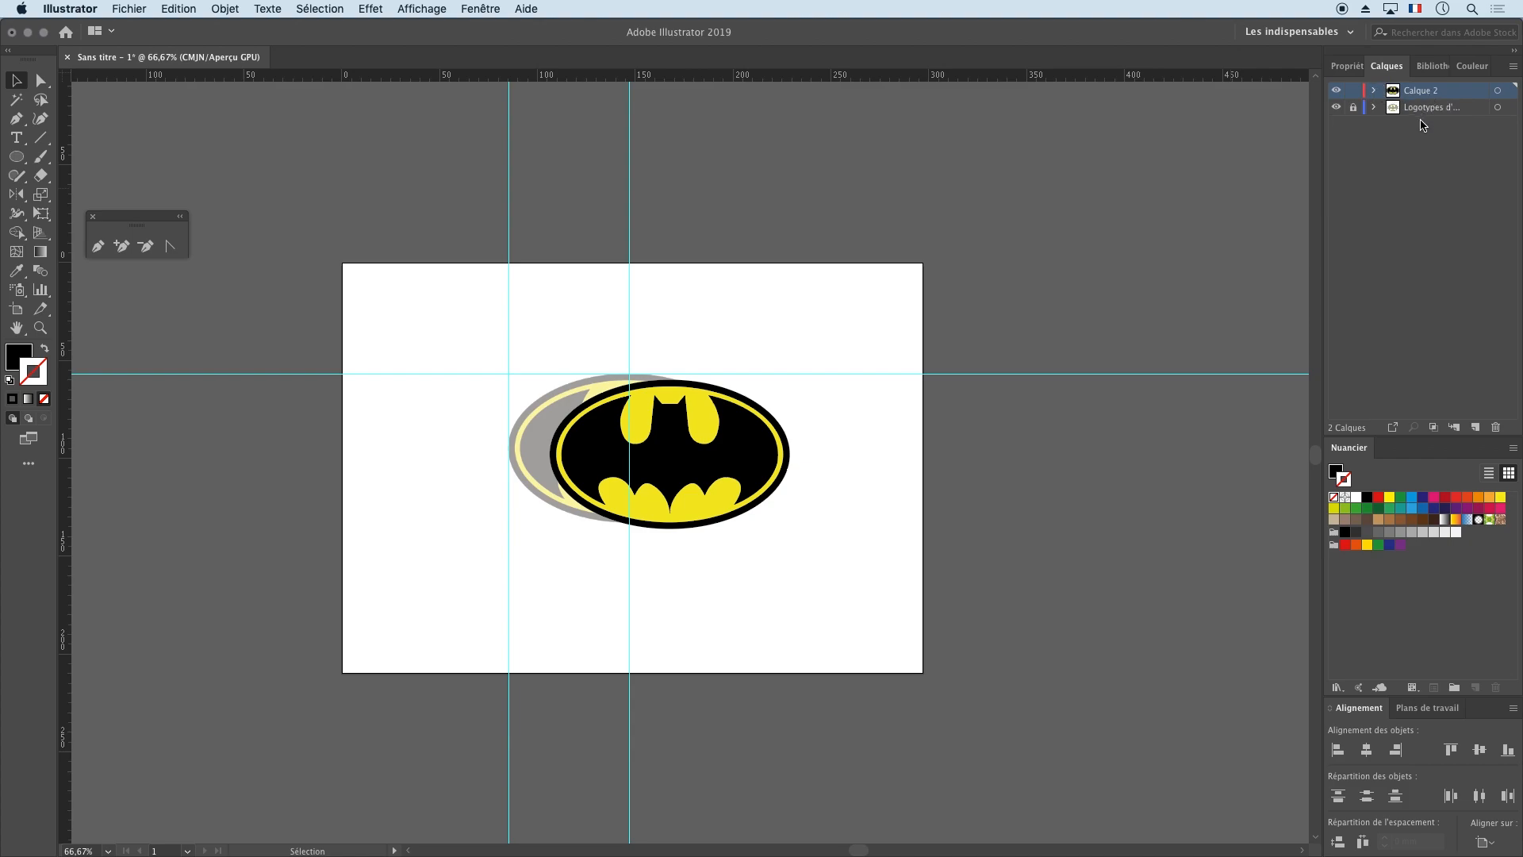
pyautogui.doubleClick(1423, 92)
pyautogui.write('Batman')
pyautogui.click(1462, 230)
pyautogui.click(1353, 90)
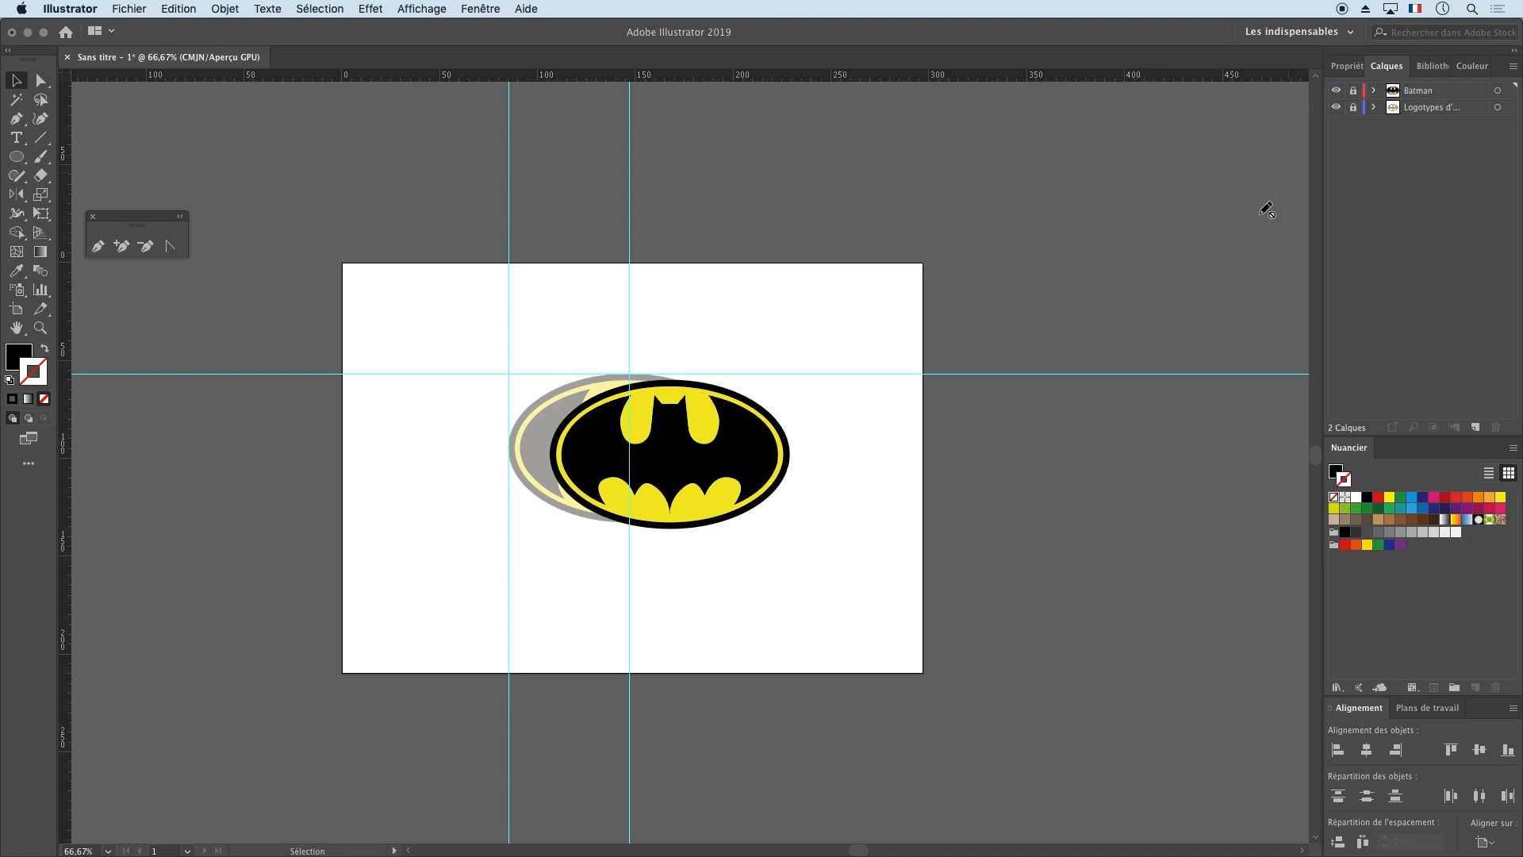
# Step: Hide the Batman layer and the template layer below it, and add a new layer above them
pyautogui.click(1336, 90)
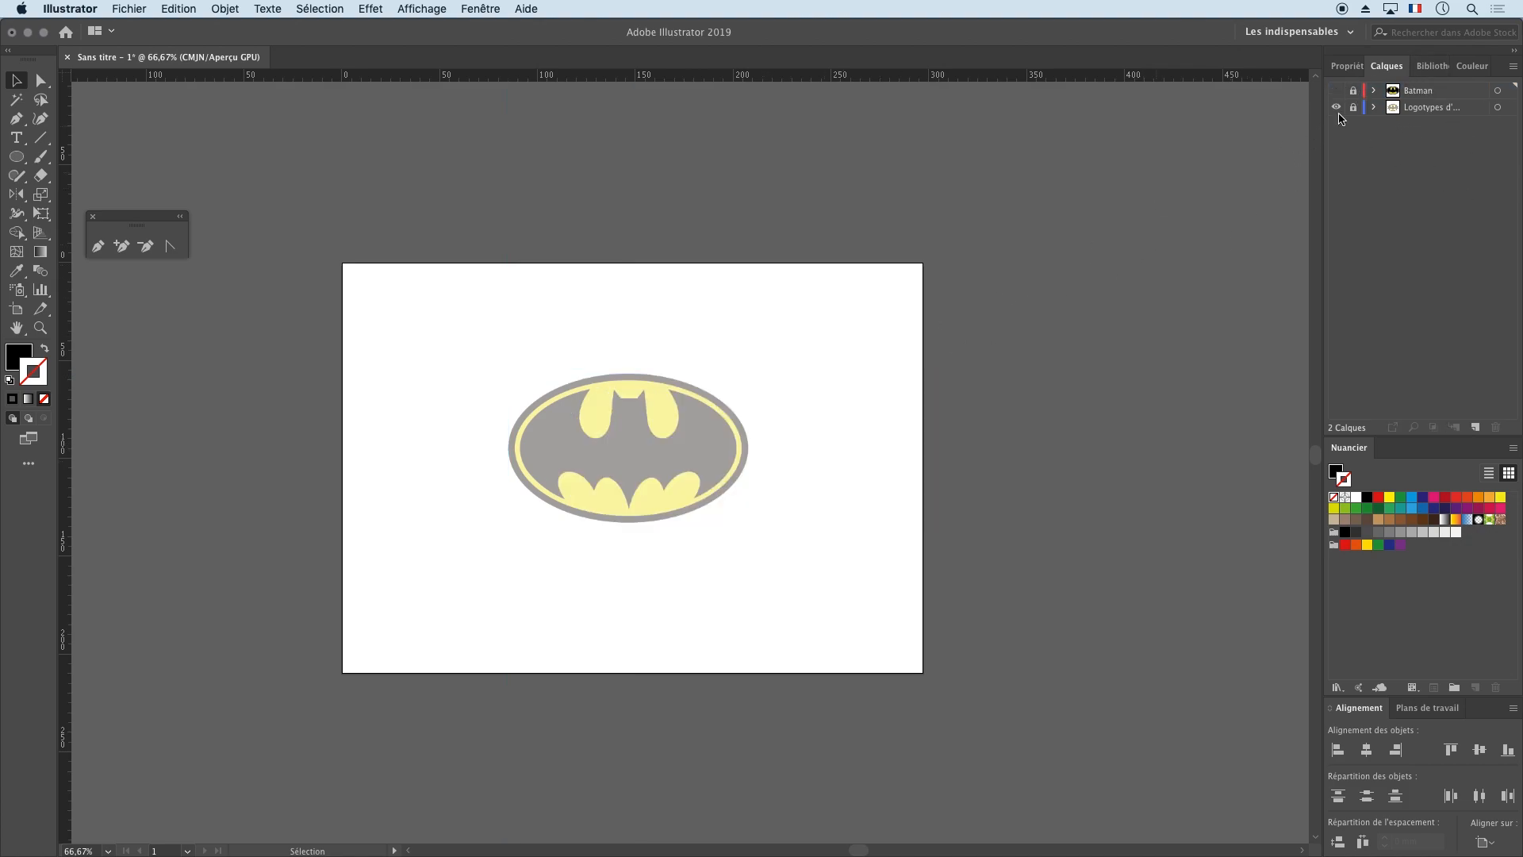
pyautogui.click(1336, 108)
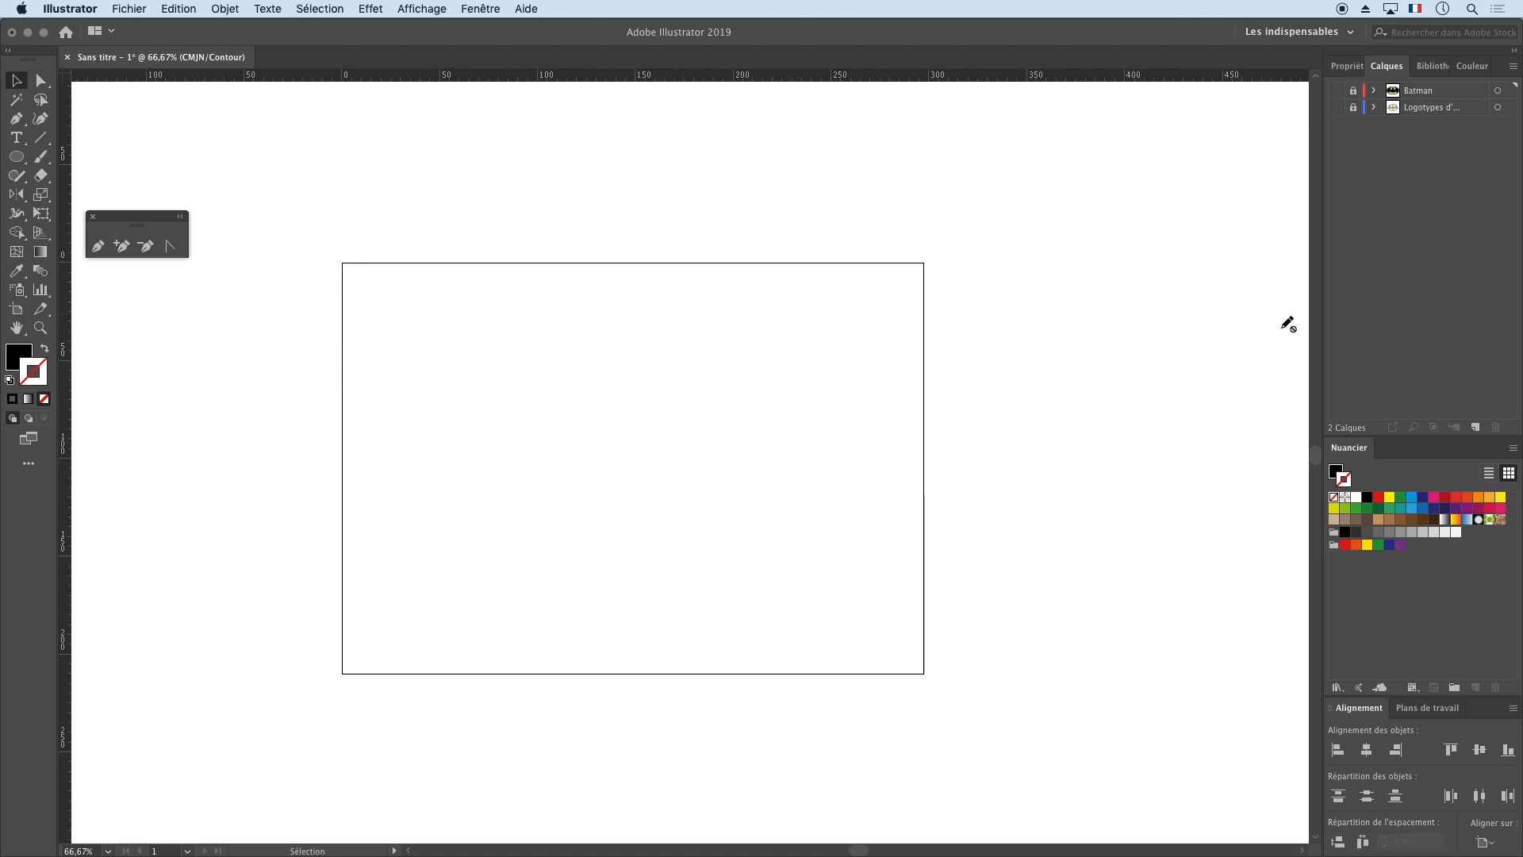
pyautogui.click(1475, 428)
pyautogui.press('super+y')
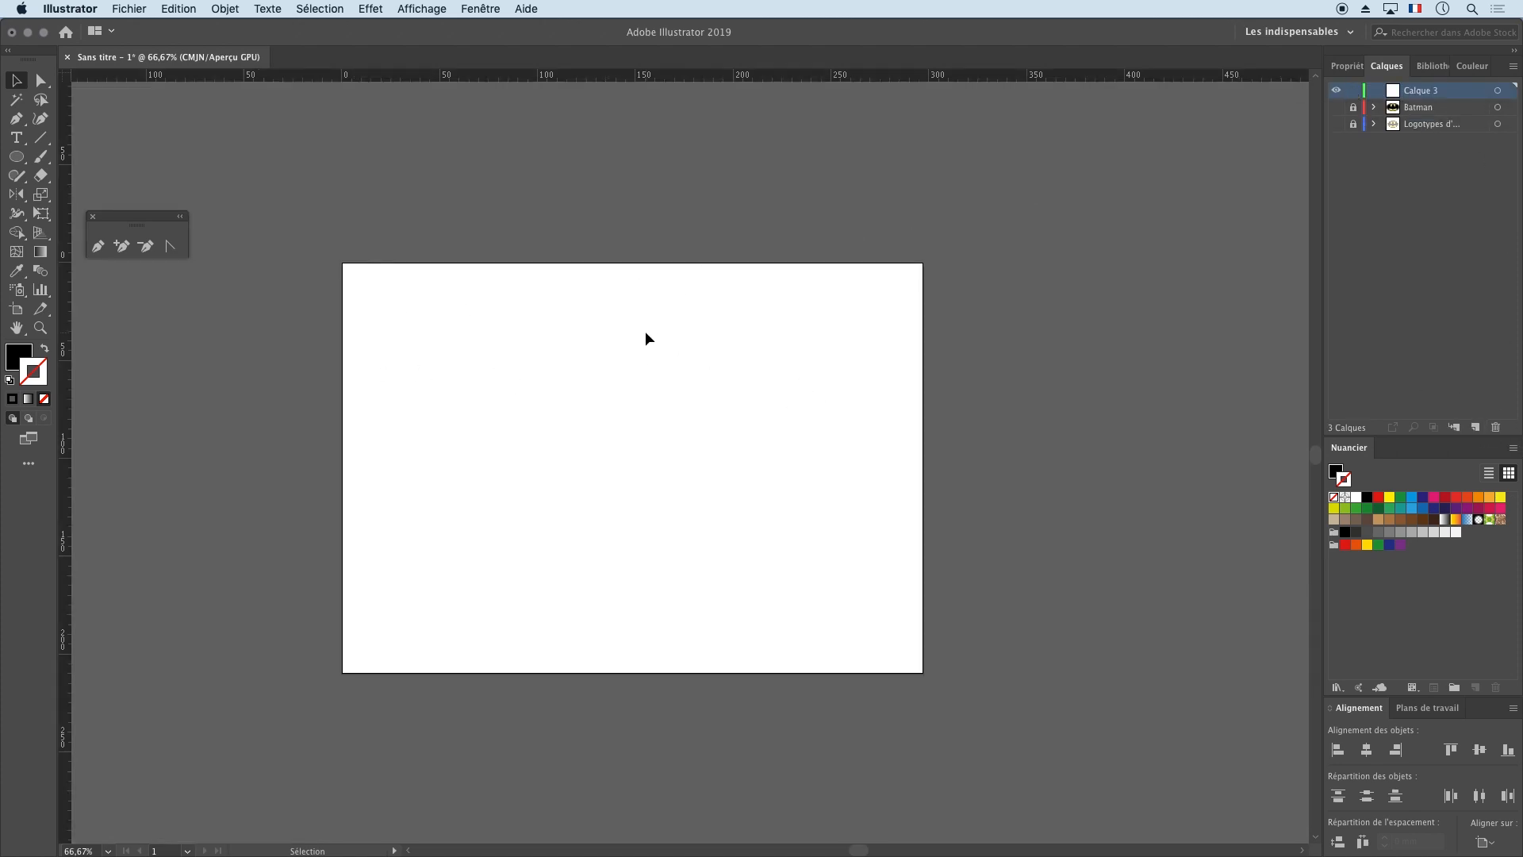
# Step: Place Green Lantern.jpg from the desktop on the new layer and enlarge it to about 160 × 128 mm, centred on the artboard
pyautogui.moveTo(1519, 258); pyautogui.dragTo(1371, 257)
pyautogui.moveTo(1471, 673); pyautogui.dragTo(640, 458)
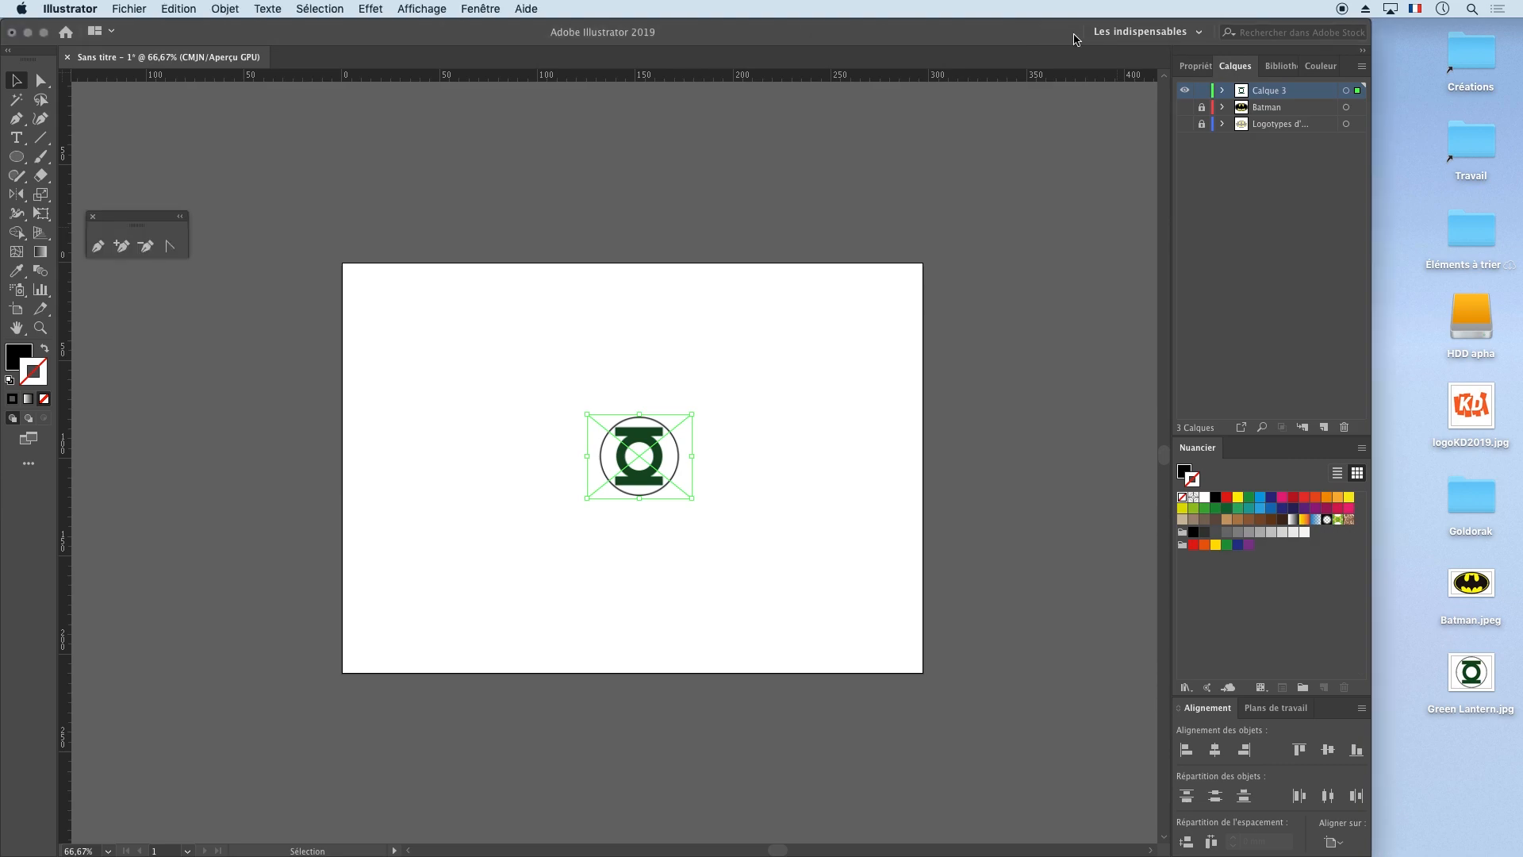
pyautogui.moveTo(1364, 27); pyautogui.dragTo(1519, 27)
pyautogui.moveTo(691, 414); pyautogui.dragTo(900, 248)
pyautogui.moveTo(771, 379); pyautogui.dragTo(659, 475)
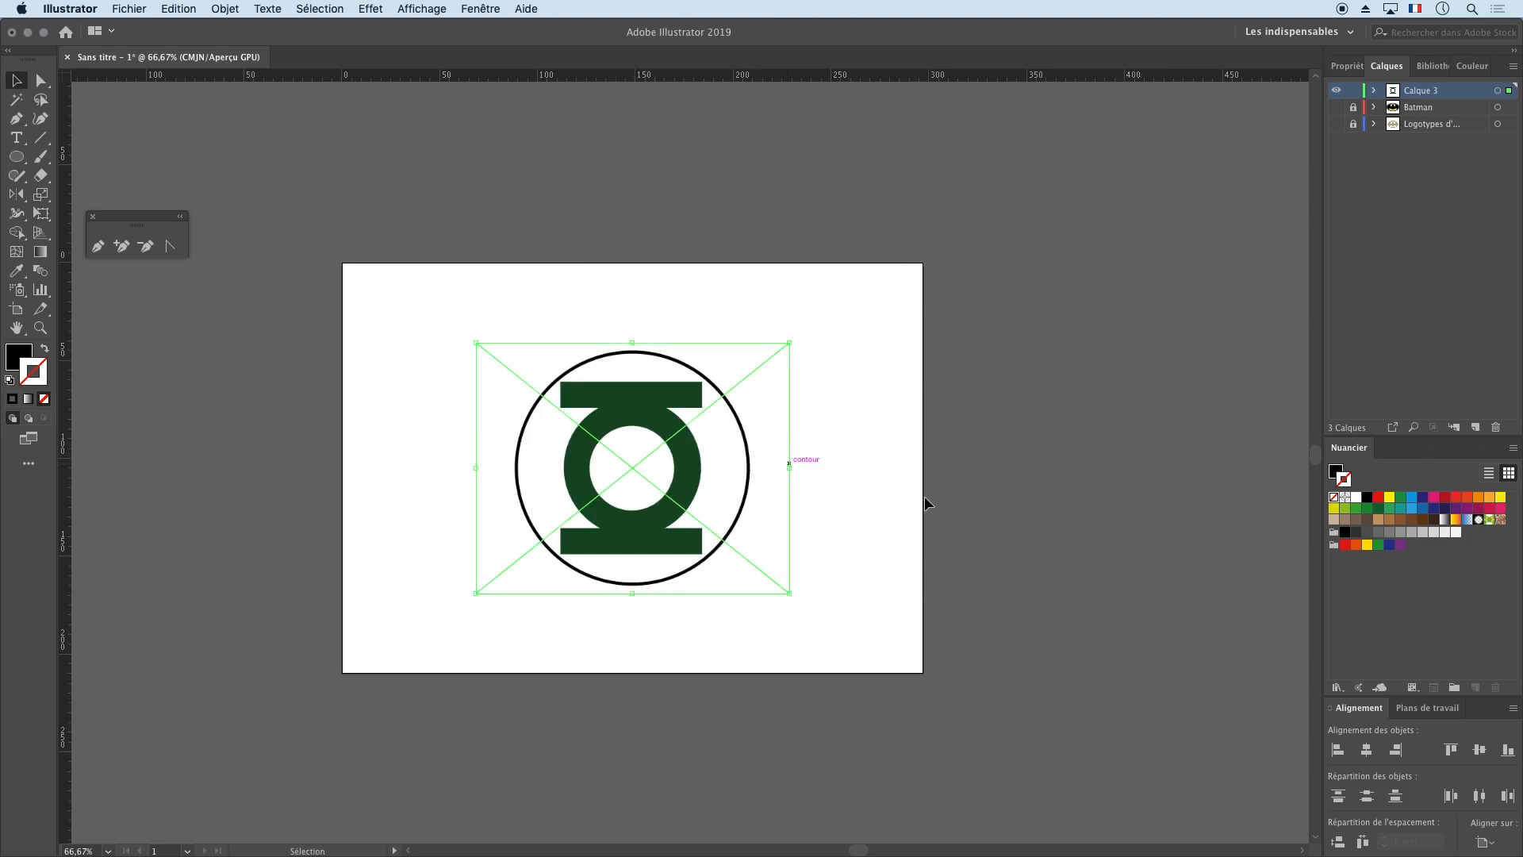
# Step: Embed the linked Green Lantern image in the document and lower its opacity to 58%
pyautogui.click(1346, 66)
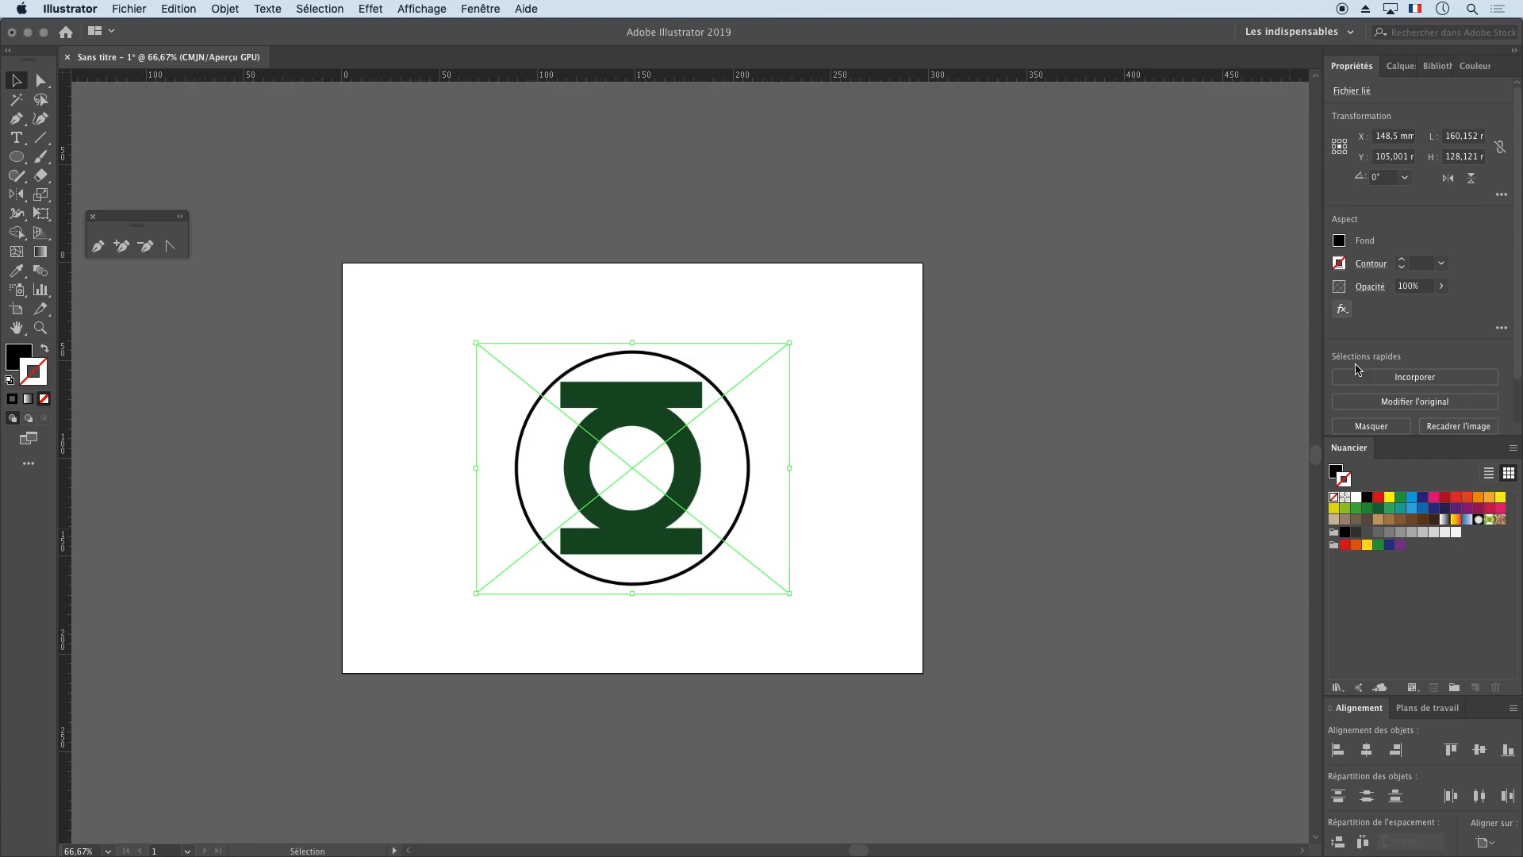
pyautogui.click(1416, 377)
pyautogui.click(1441, 286)
pyautogui.click(1415, 307)
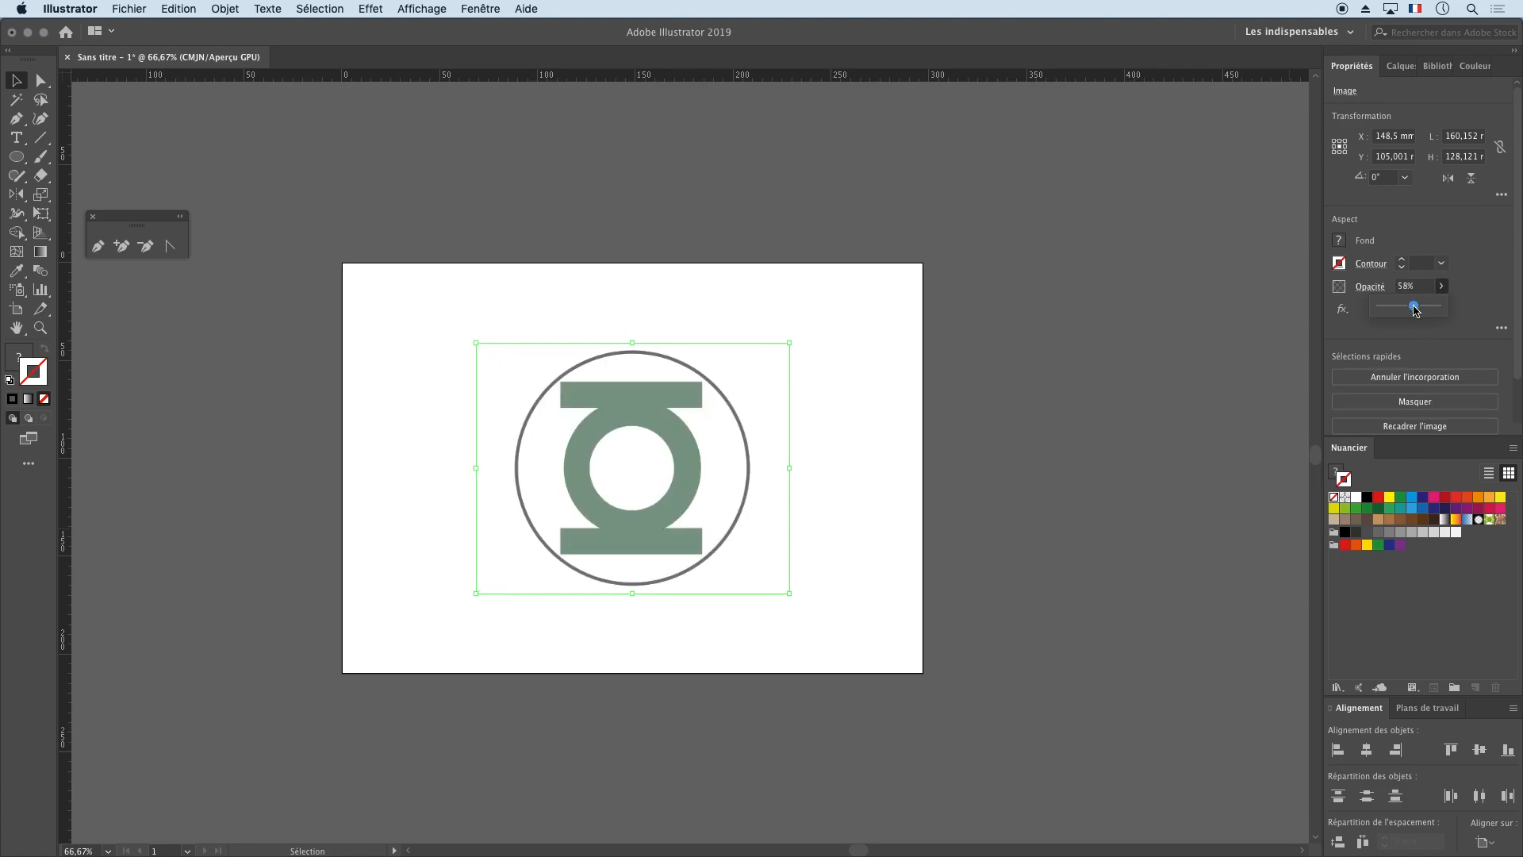
# Step: Deselect the image, lock its layer and rename the layer GL Logo
pyautogui.click(1400, 66)
pyautogui.press('super+shift+a')
pyautogui.doubleClick(1427, 90)
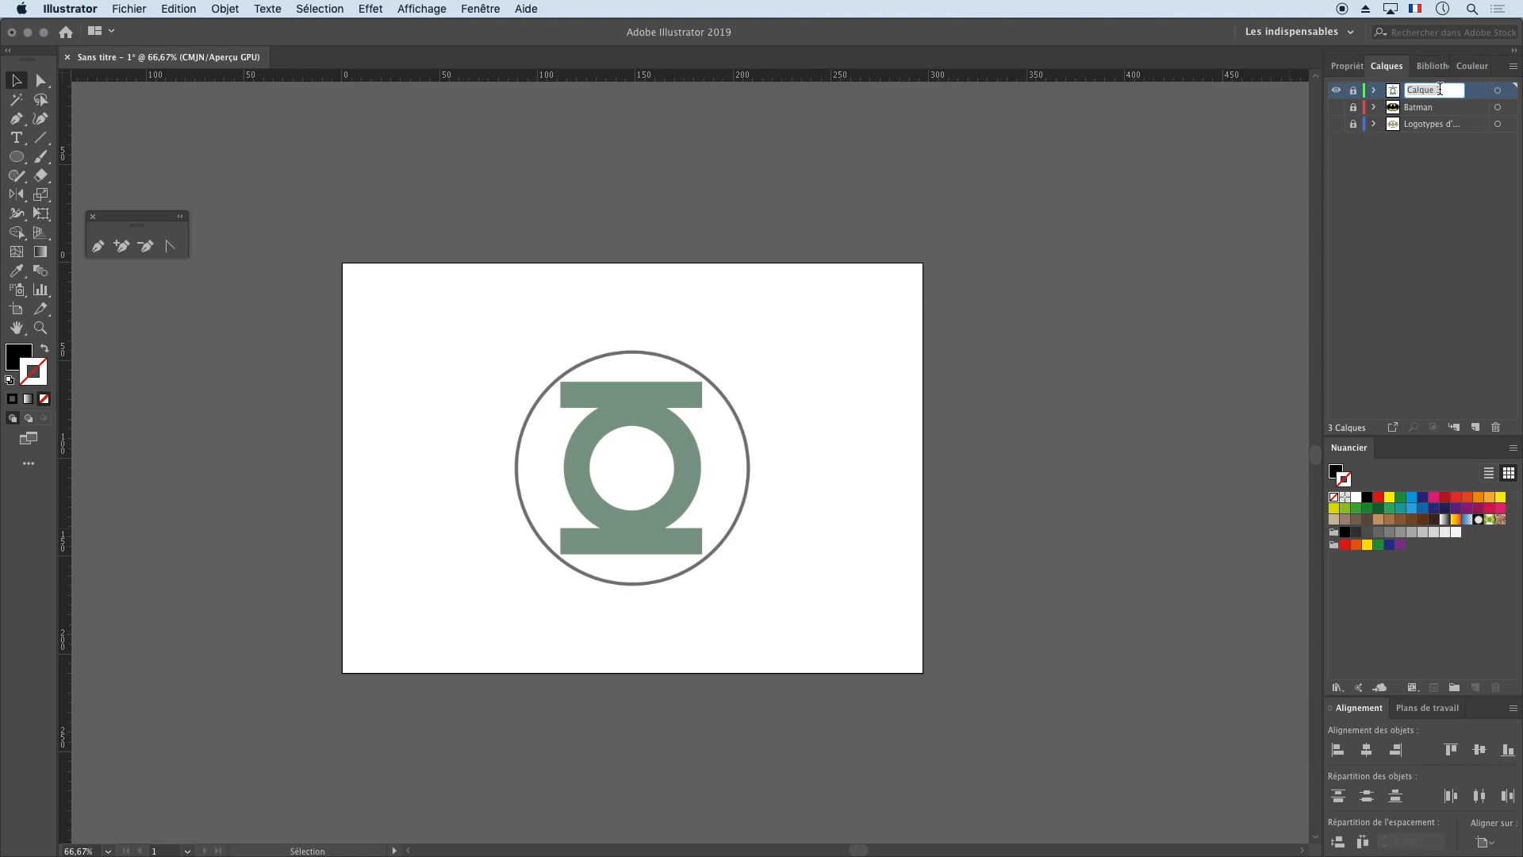
pyautogui.write('C')
pyautogui.click(1454, 197)
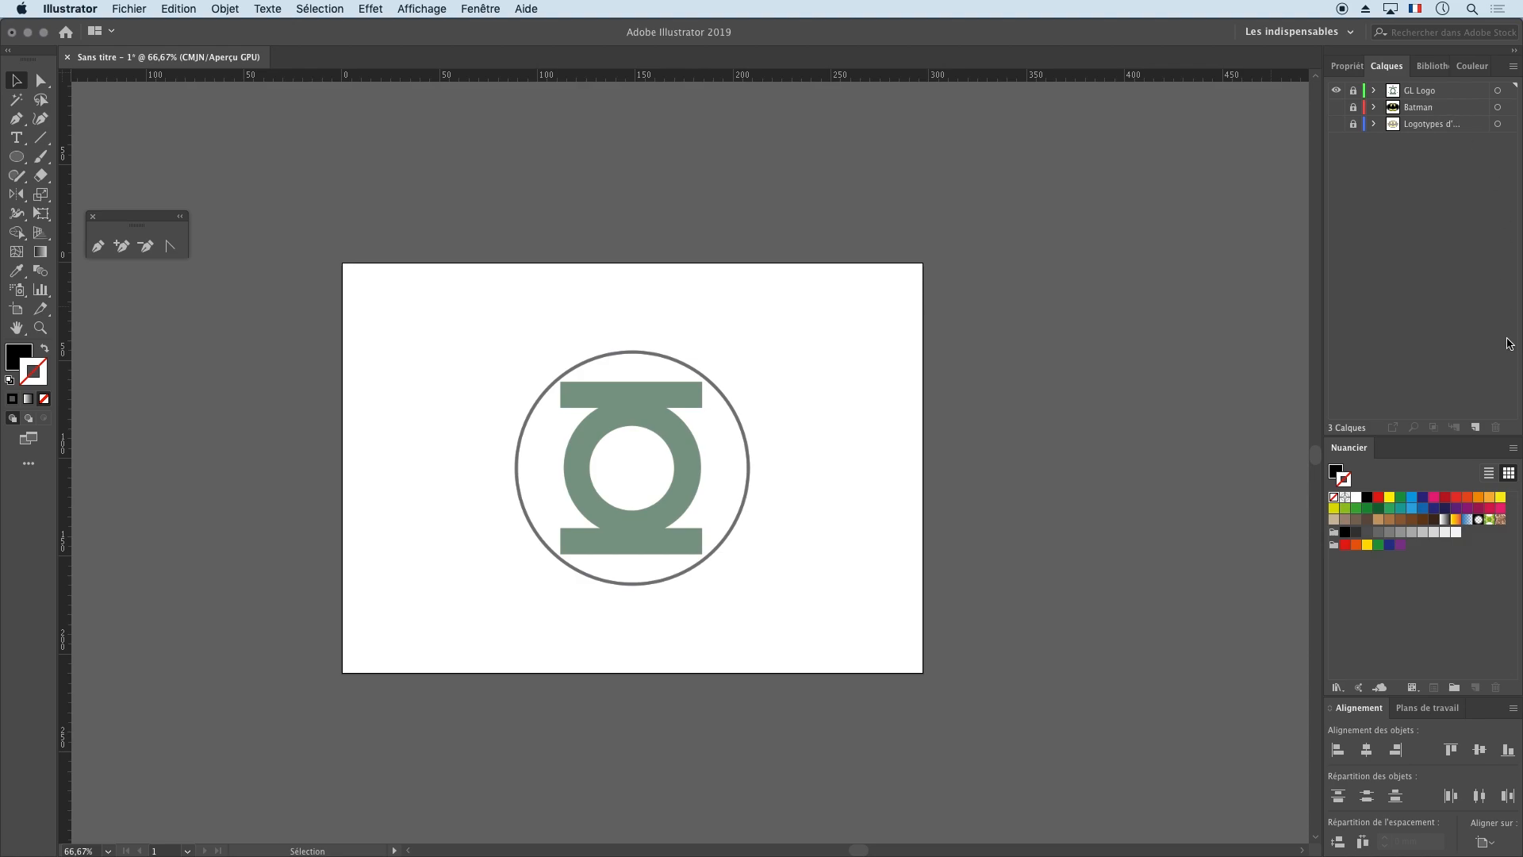
# Step: Add a new layer above the GL Logo layer for the redrawing, toggling the outline view on and off
pyautogui.click(1476, 428)
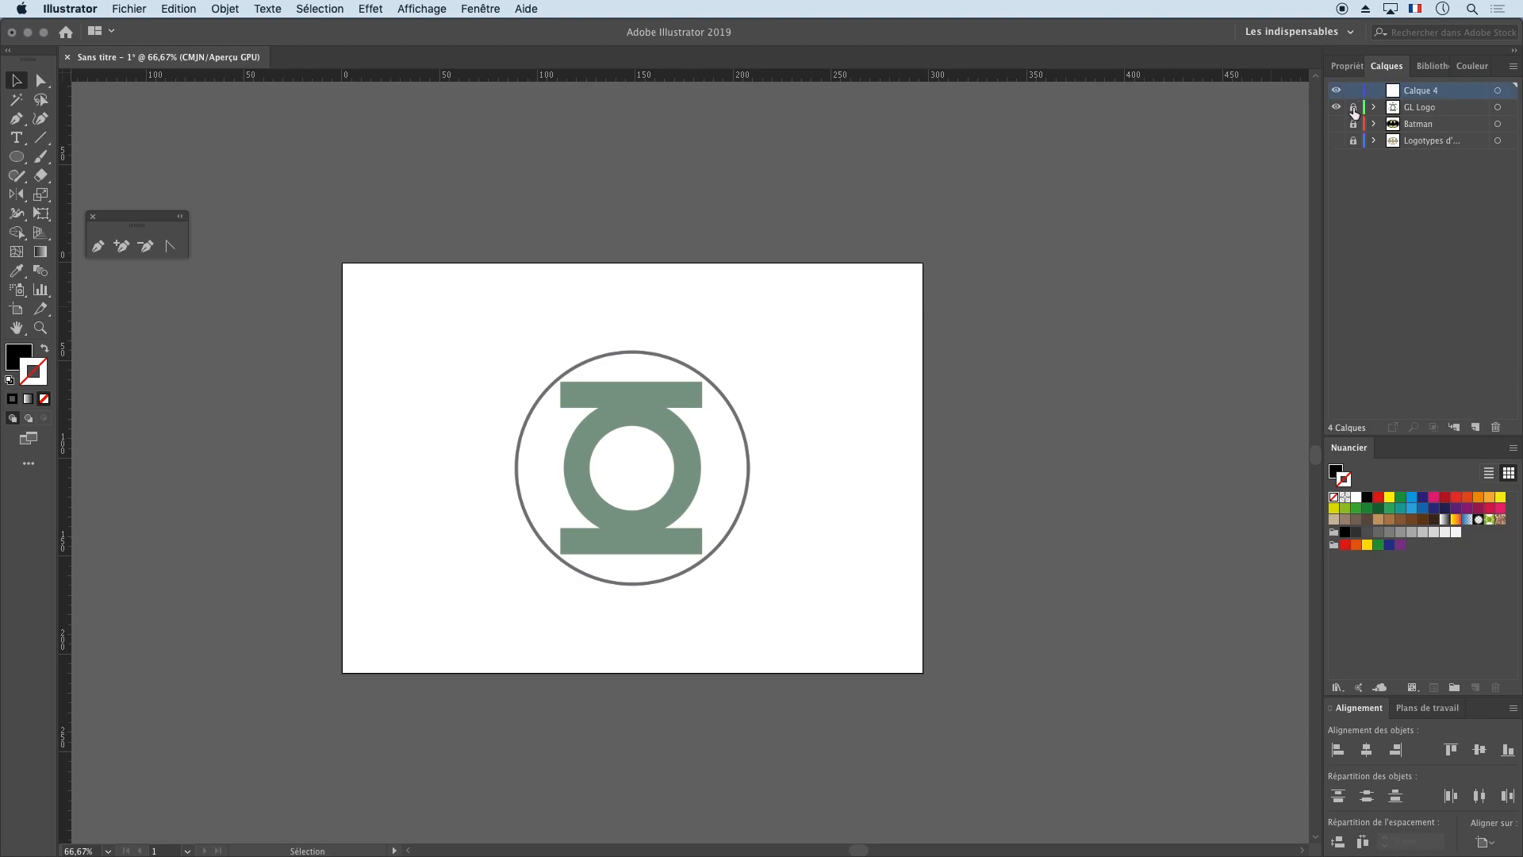
pyautogui.moveTo(1353, 124)
pyautogui.mouseDown()
pyautogui.moveTo(1356, 149)
pyautogui.moveTo(1356, 126)
pyautogui.mouseUp()
pyautogui.press('super+y')
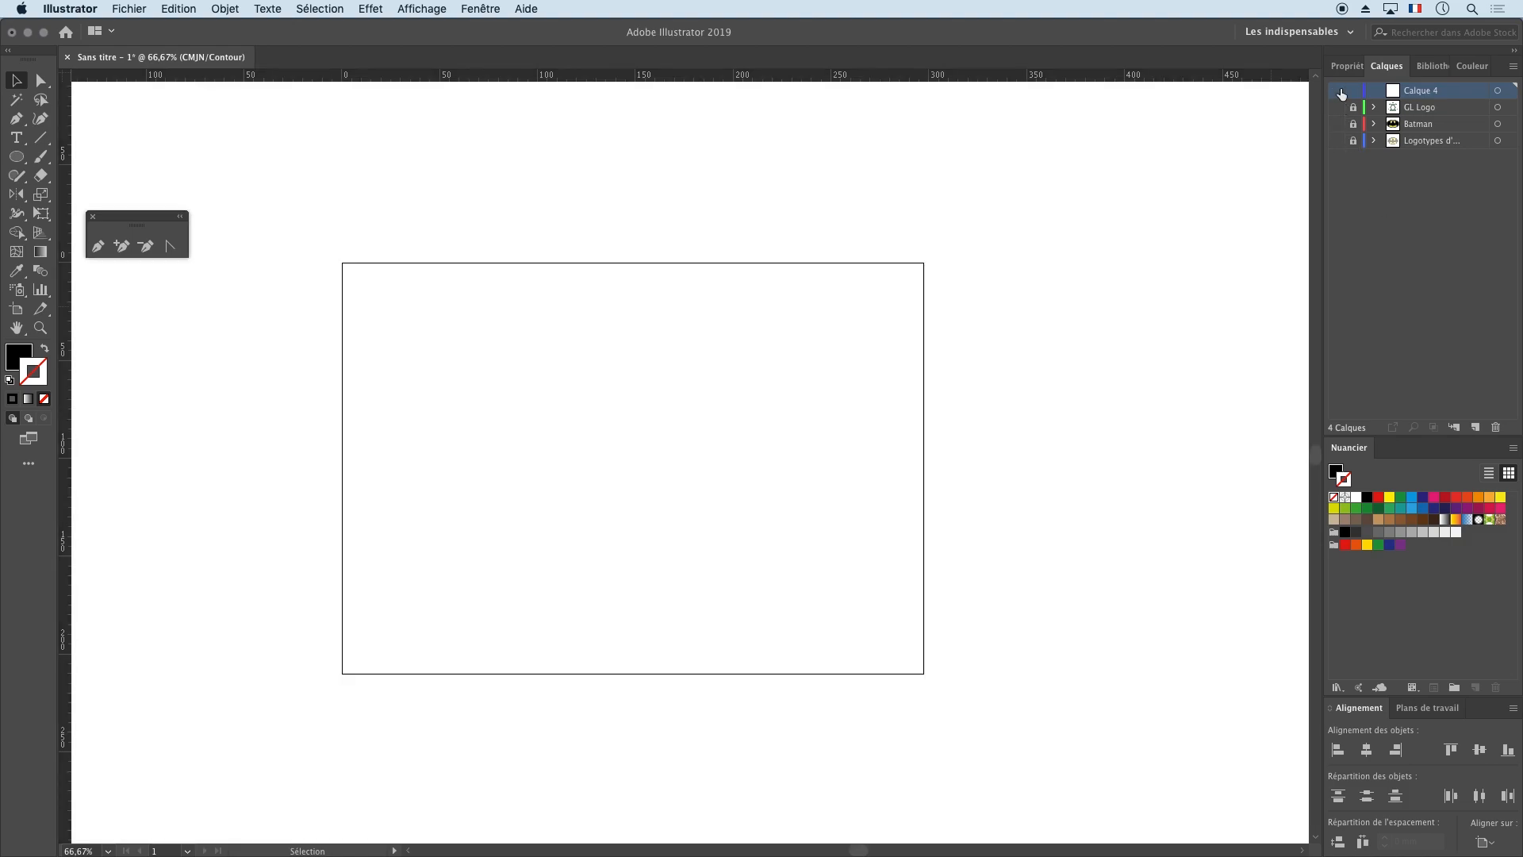
pyautogui.press('super+y')
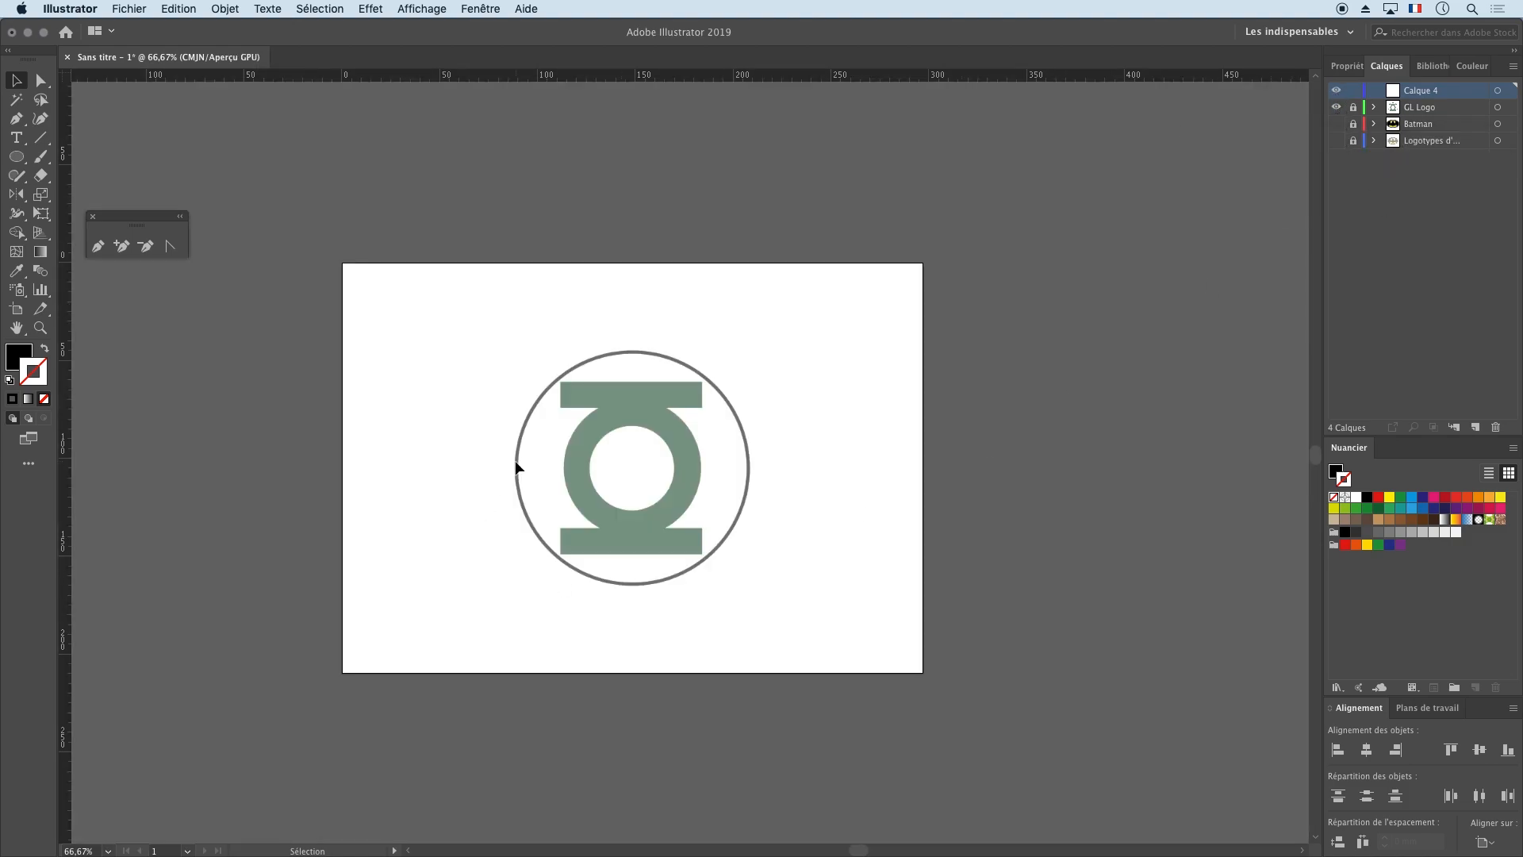
# Step: Place a horizontal and a vertical ruler guide crossing at the centre of the Green Lantern logo
pyautogui.moveTo(626, 76); pyautogui.dragTo(654, 470)
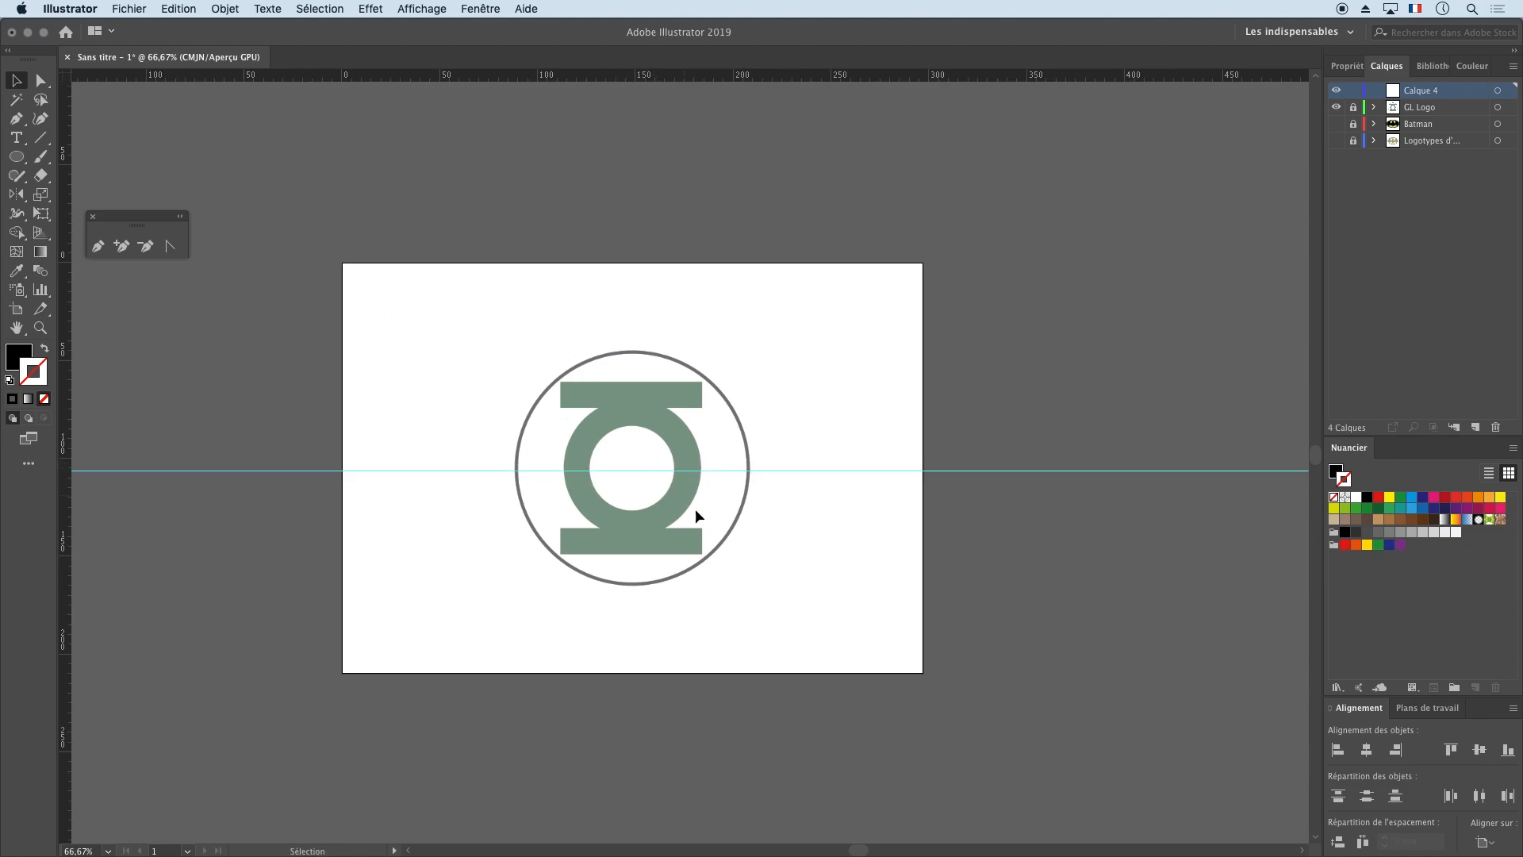
pyautogui.moveTo(65, 481); pyautogui.dragTo(632, 511)
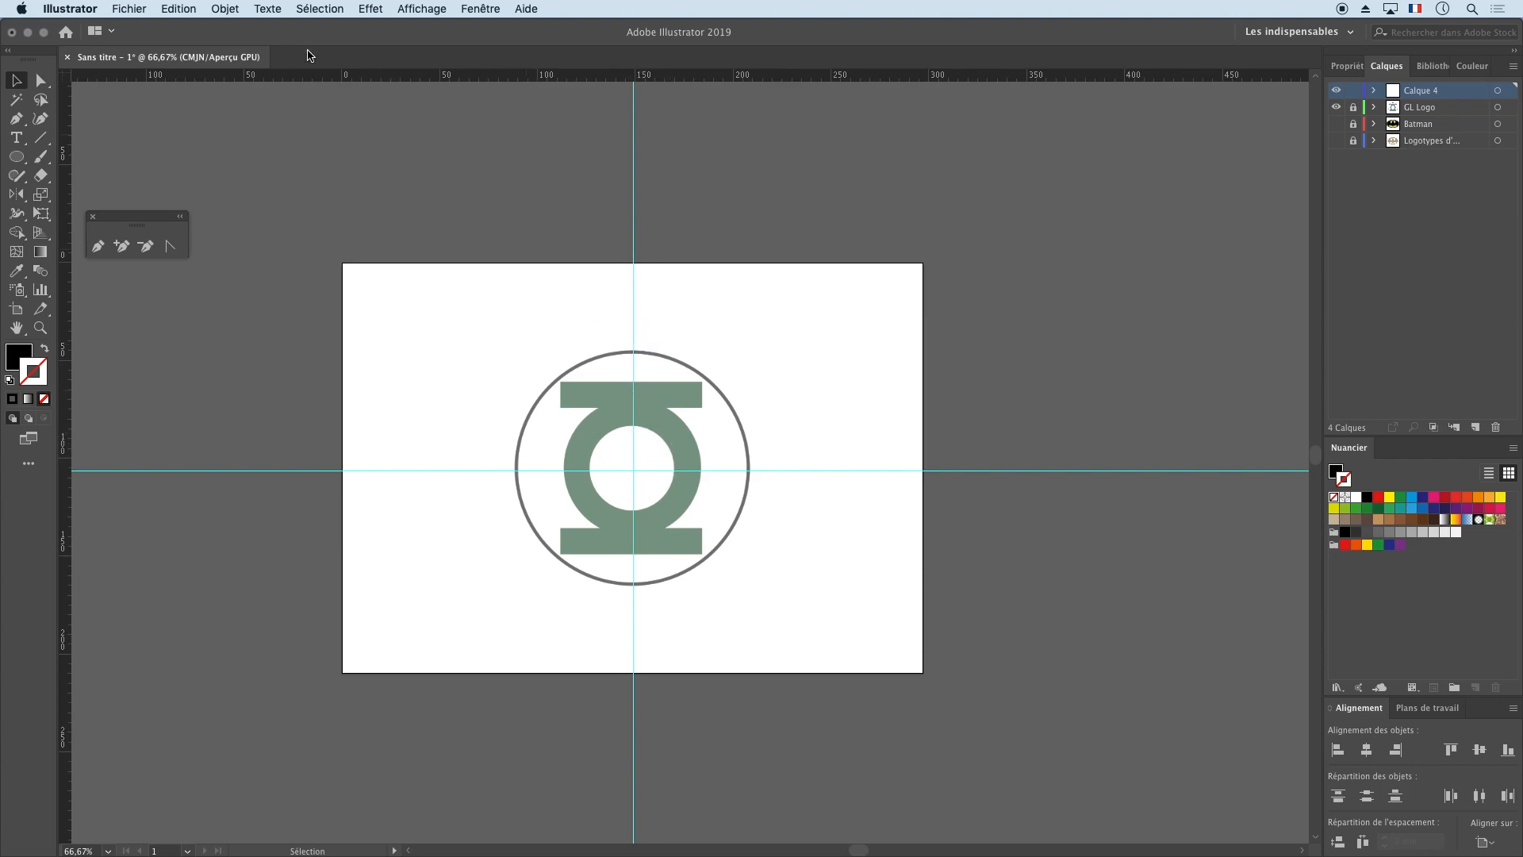
# Step: Unlock the guides, shift the vertical guide slightly onto the logo's centre and lock the guides again
pyautogui.click(416, 8)
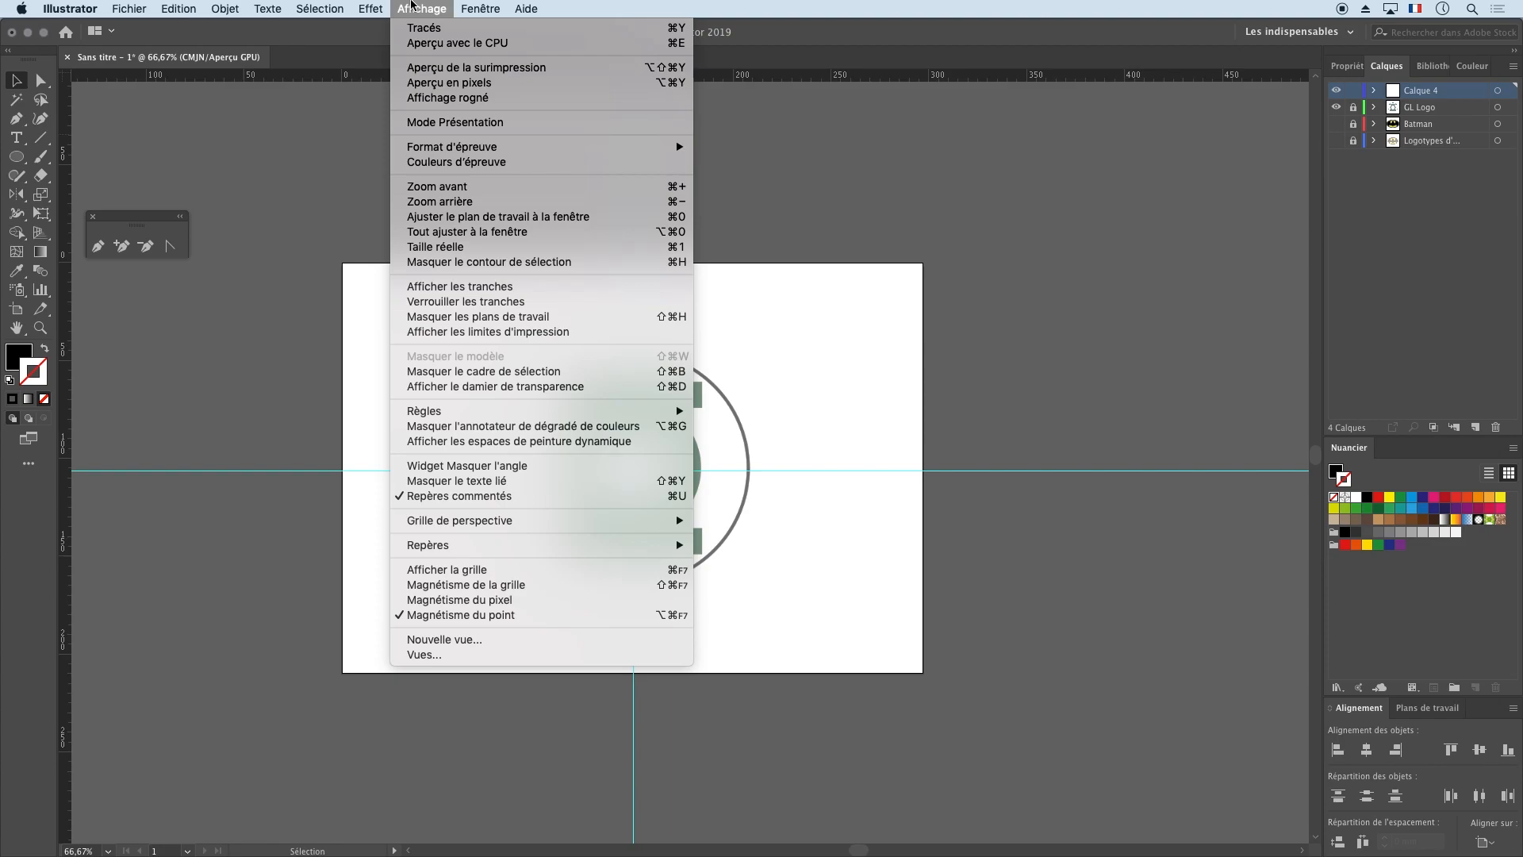
pyautogui.moveTo(595, 530)
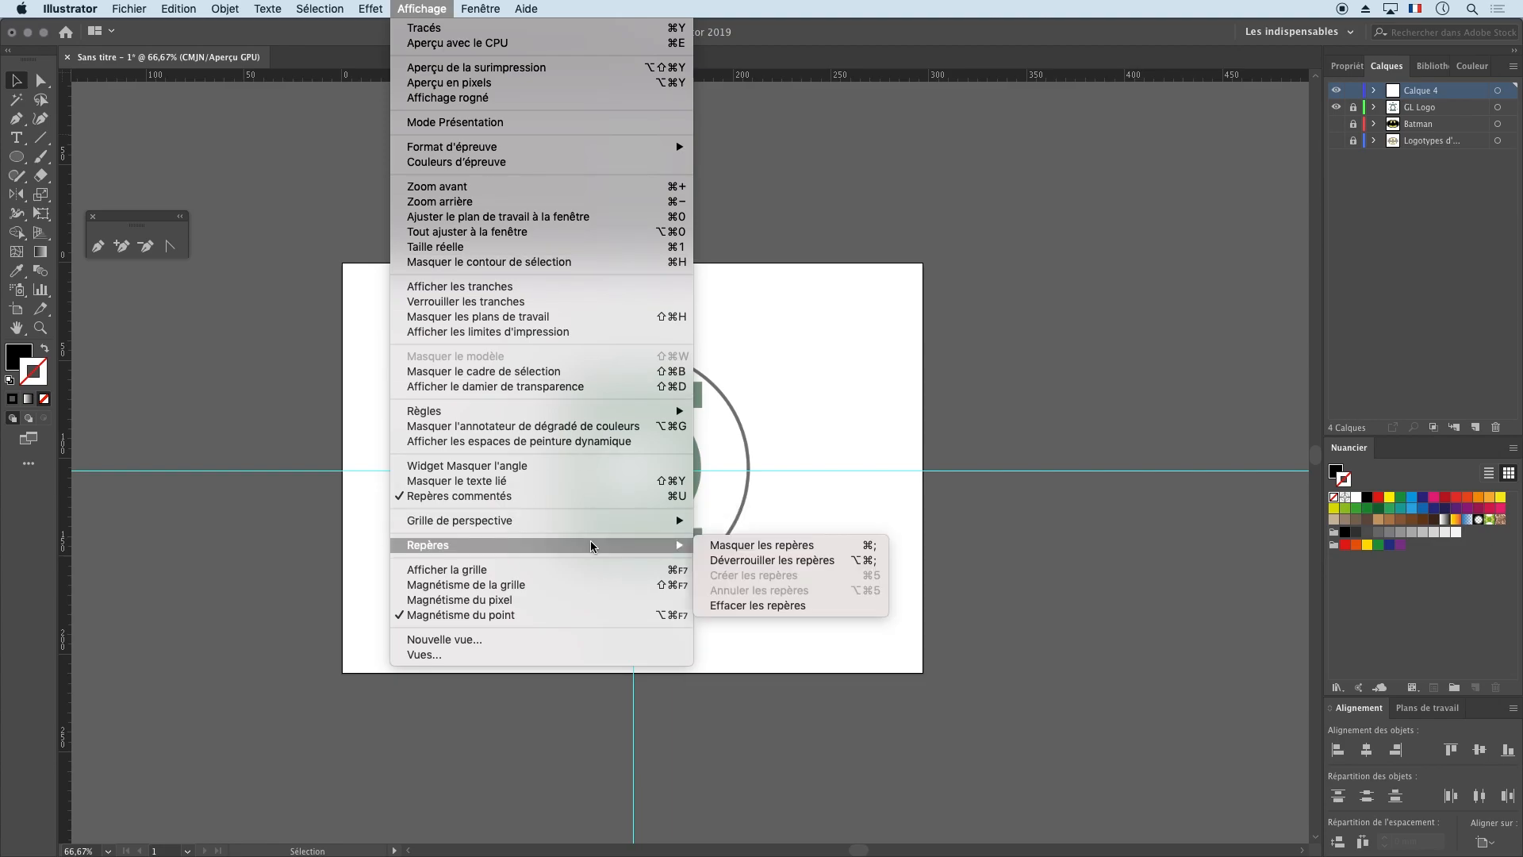
pyautogui.click(772, 560)
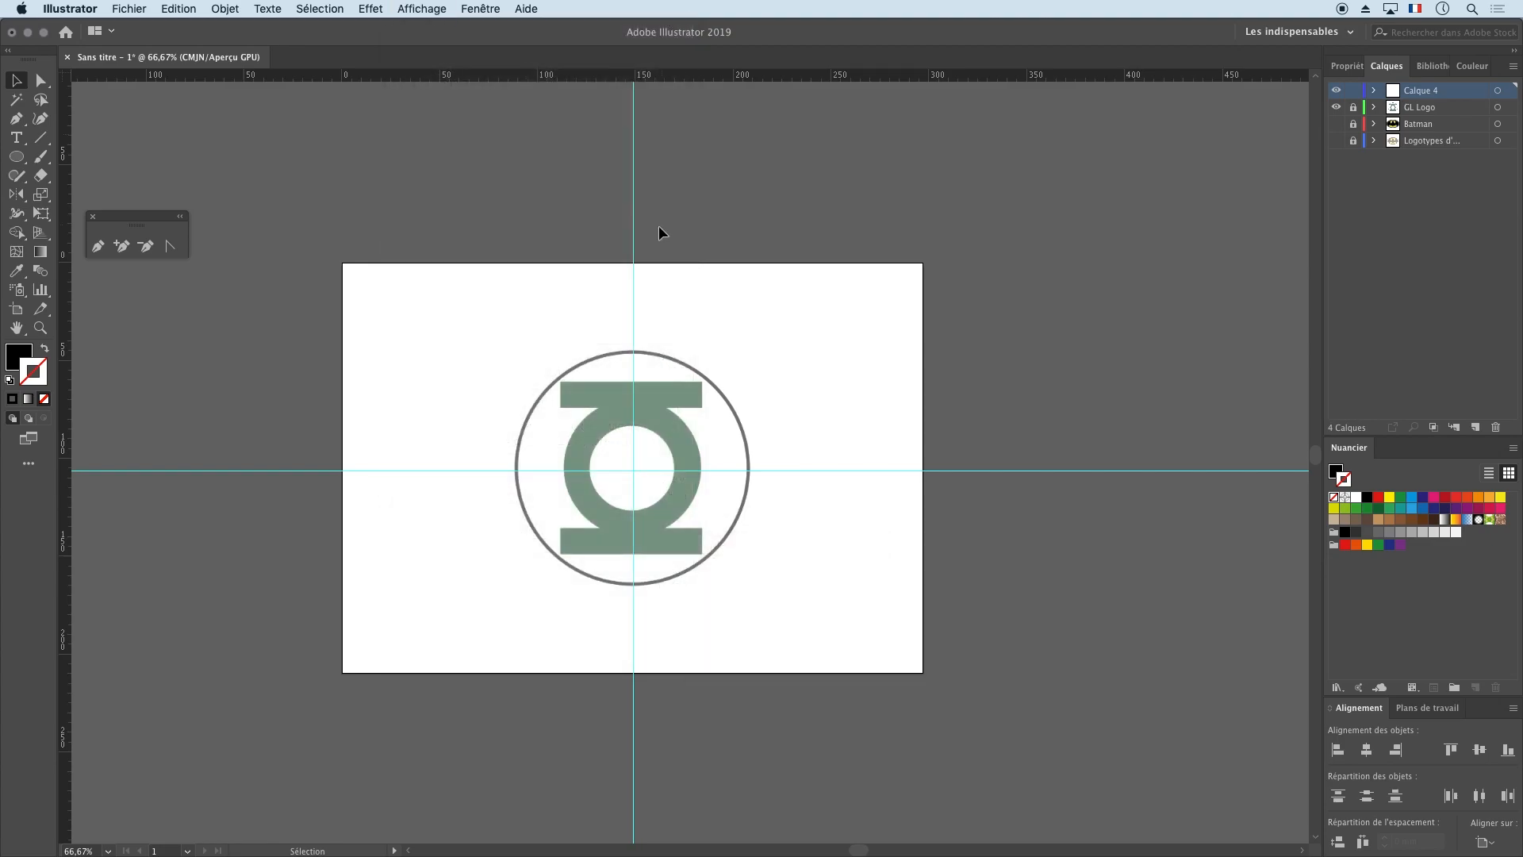
pyautogui.moveTo(633, 309)
pyautogui.mouseDown()
pyautogui.moveTo(690, 316)
pyautogui.moveTo(632, 318)
pyautogui.mouseUp()
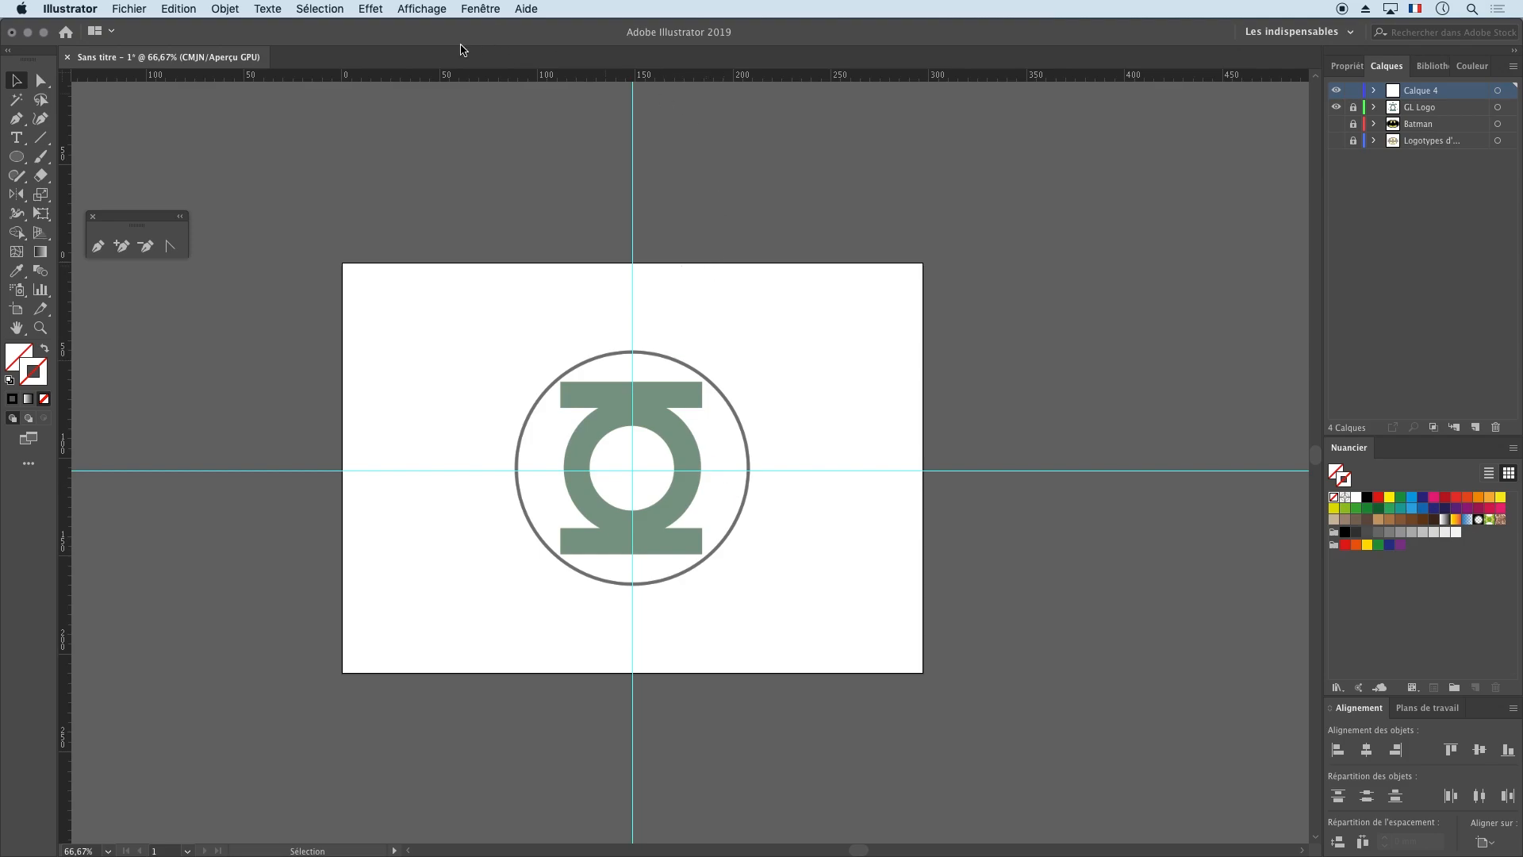
pyautogui.moveTo(784, 268); pyautogui.dragTo(438, 176)
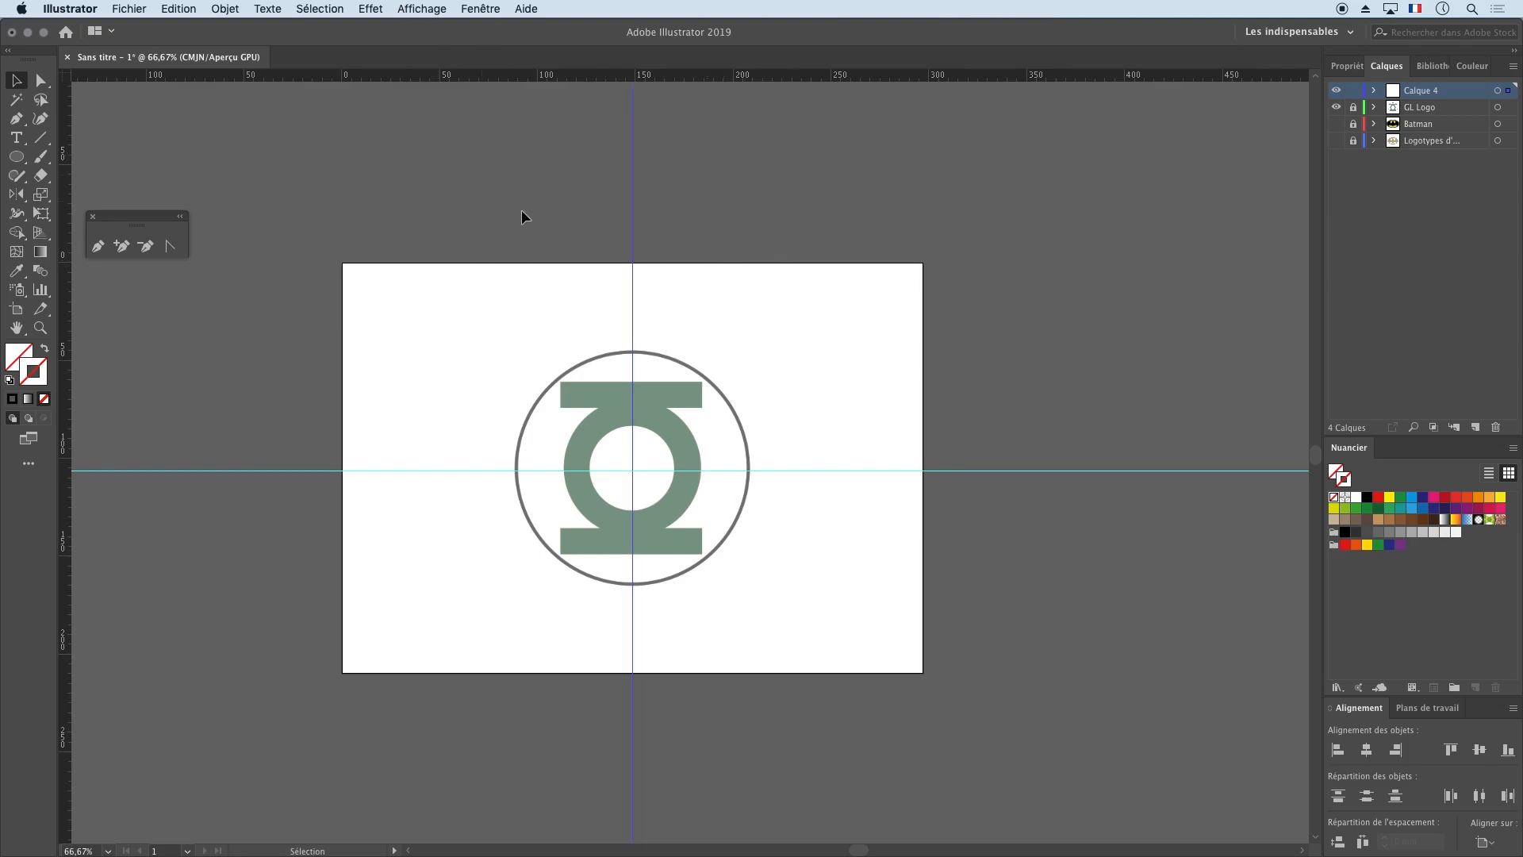
pyautogui.click(421, 9)
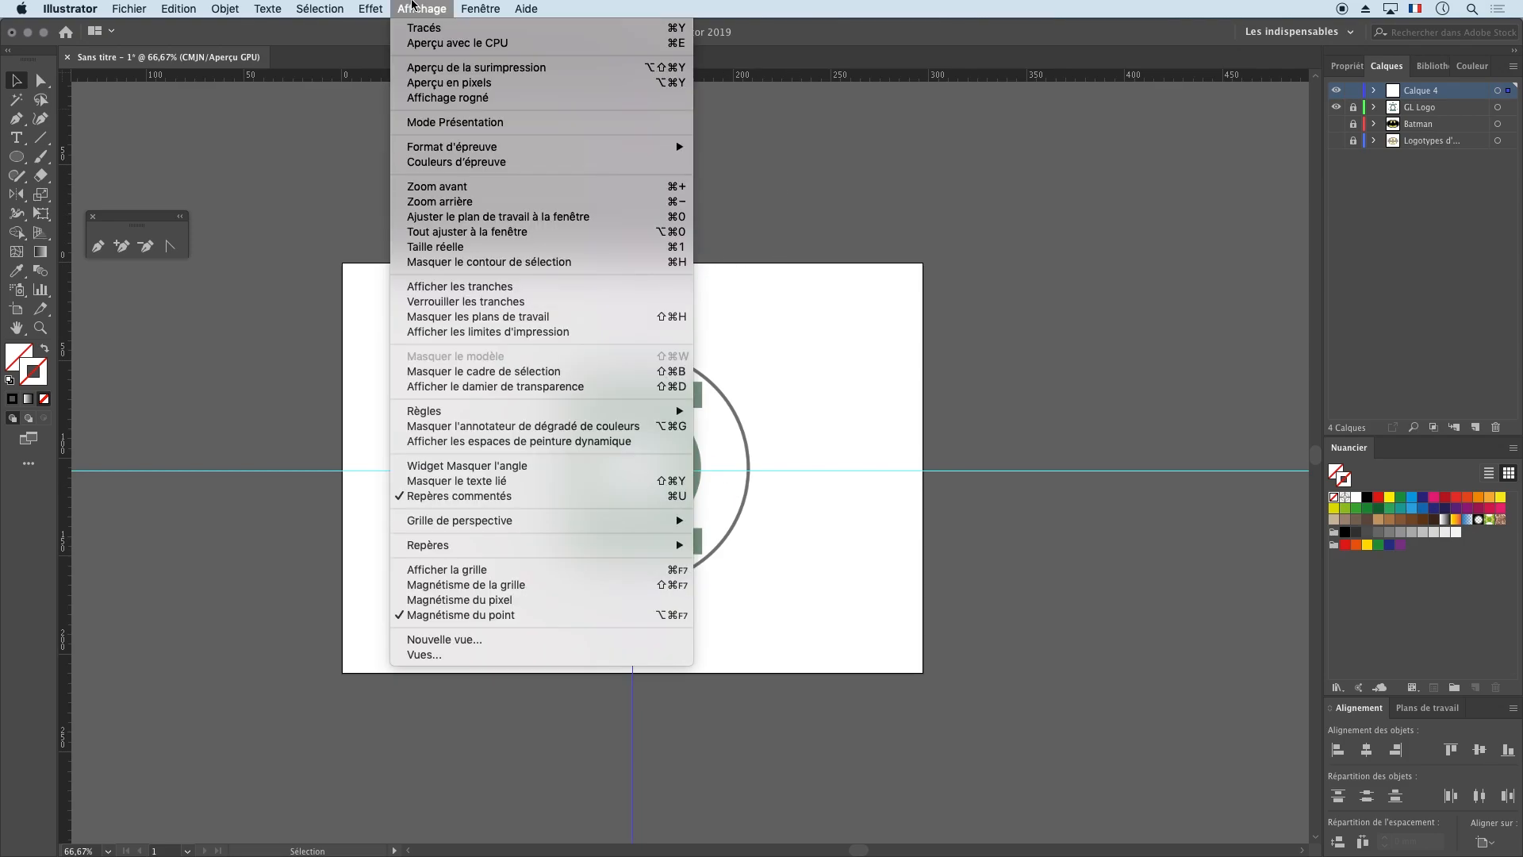
pyautogui.moveTo(584, 545)
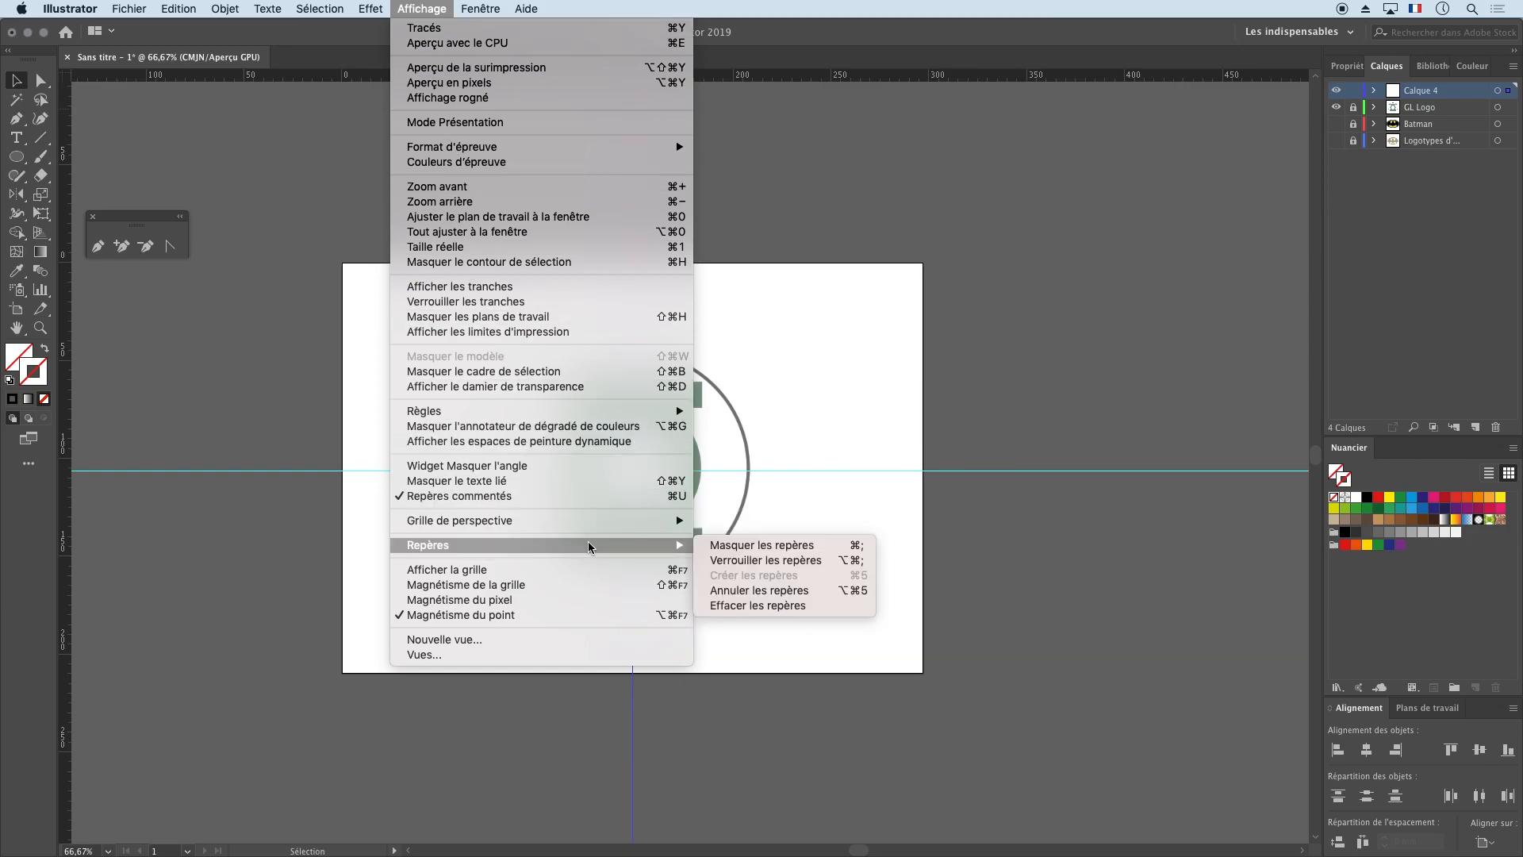
pyautogui.click(747, 561)
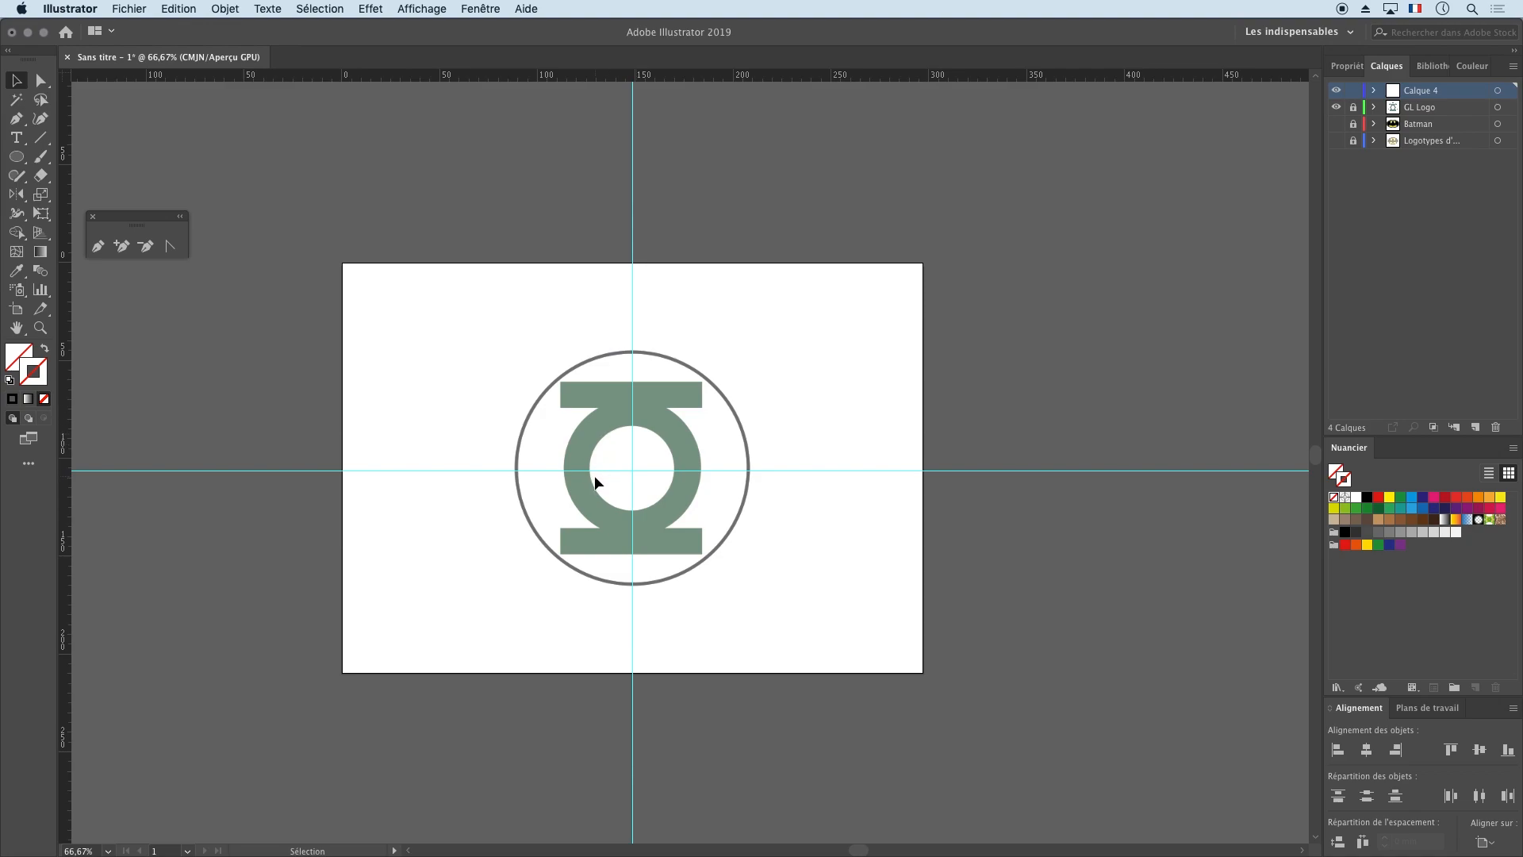
# Step: Draw a circle about 118 mm in diameter from the guides' intersection over the logo's outer ring
pyautogui.click(16, 157)
pyautogui.moveTo(391, 237); pyautogui.dragTo(549, 394)
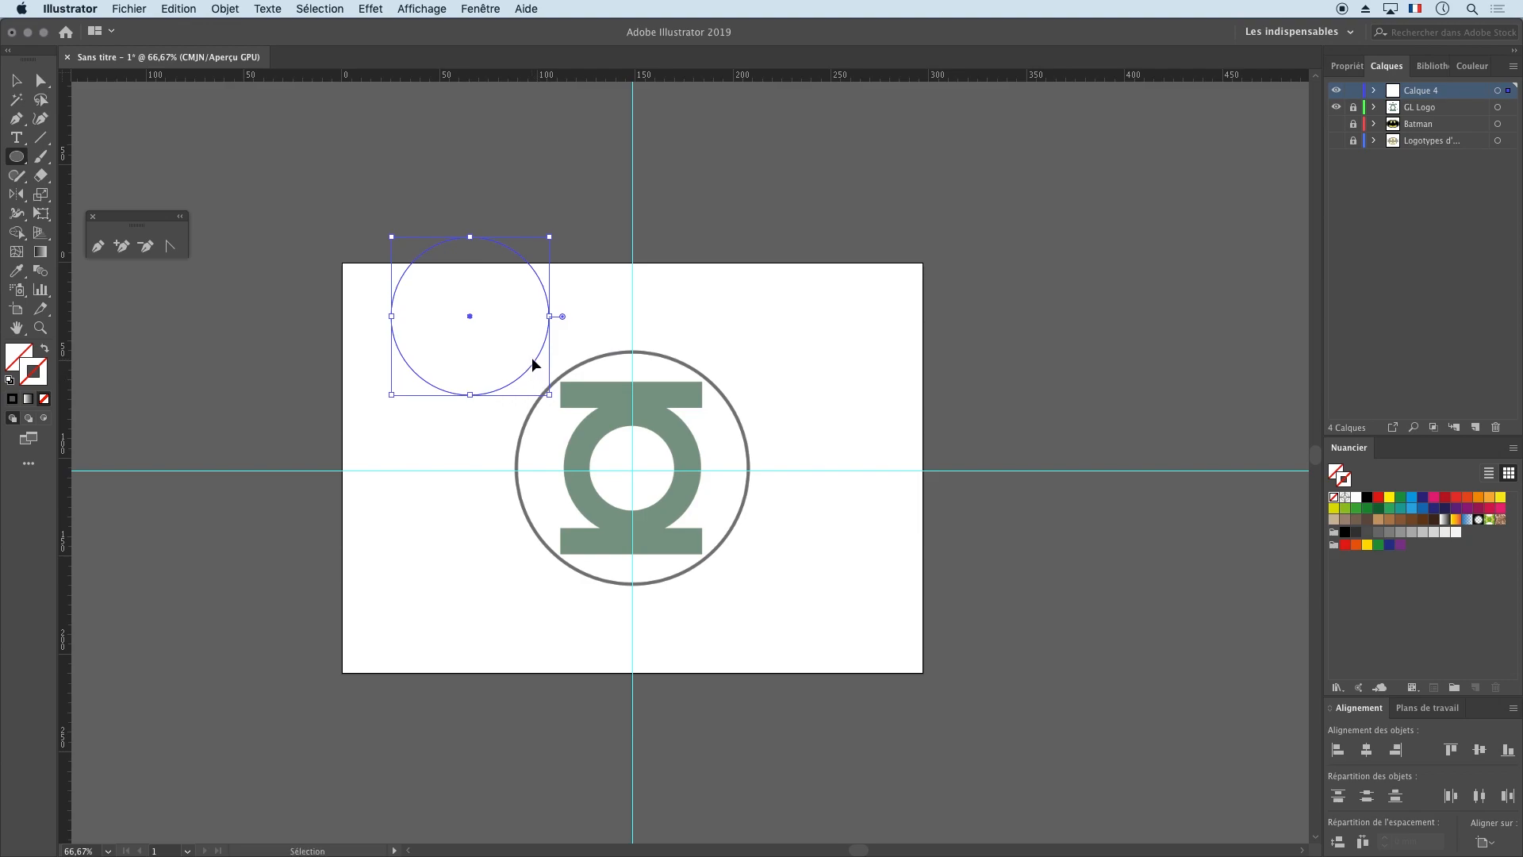
pyautogui.press('super+z')
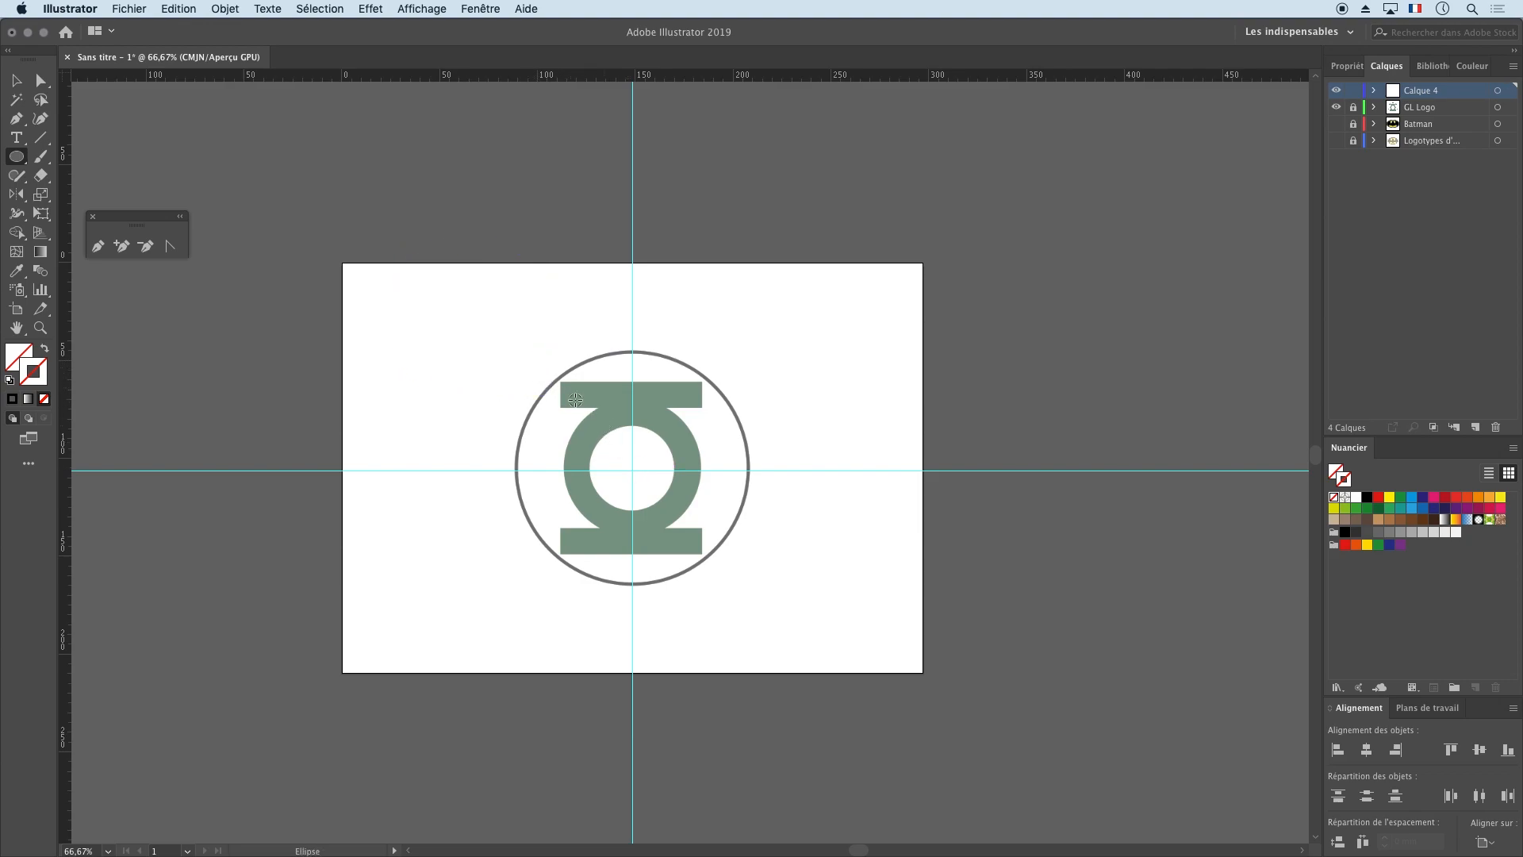
pyautogui.moveTo(632, 470); pyautogui.dragTo(748, 355)
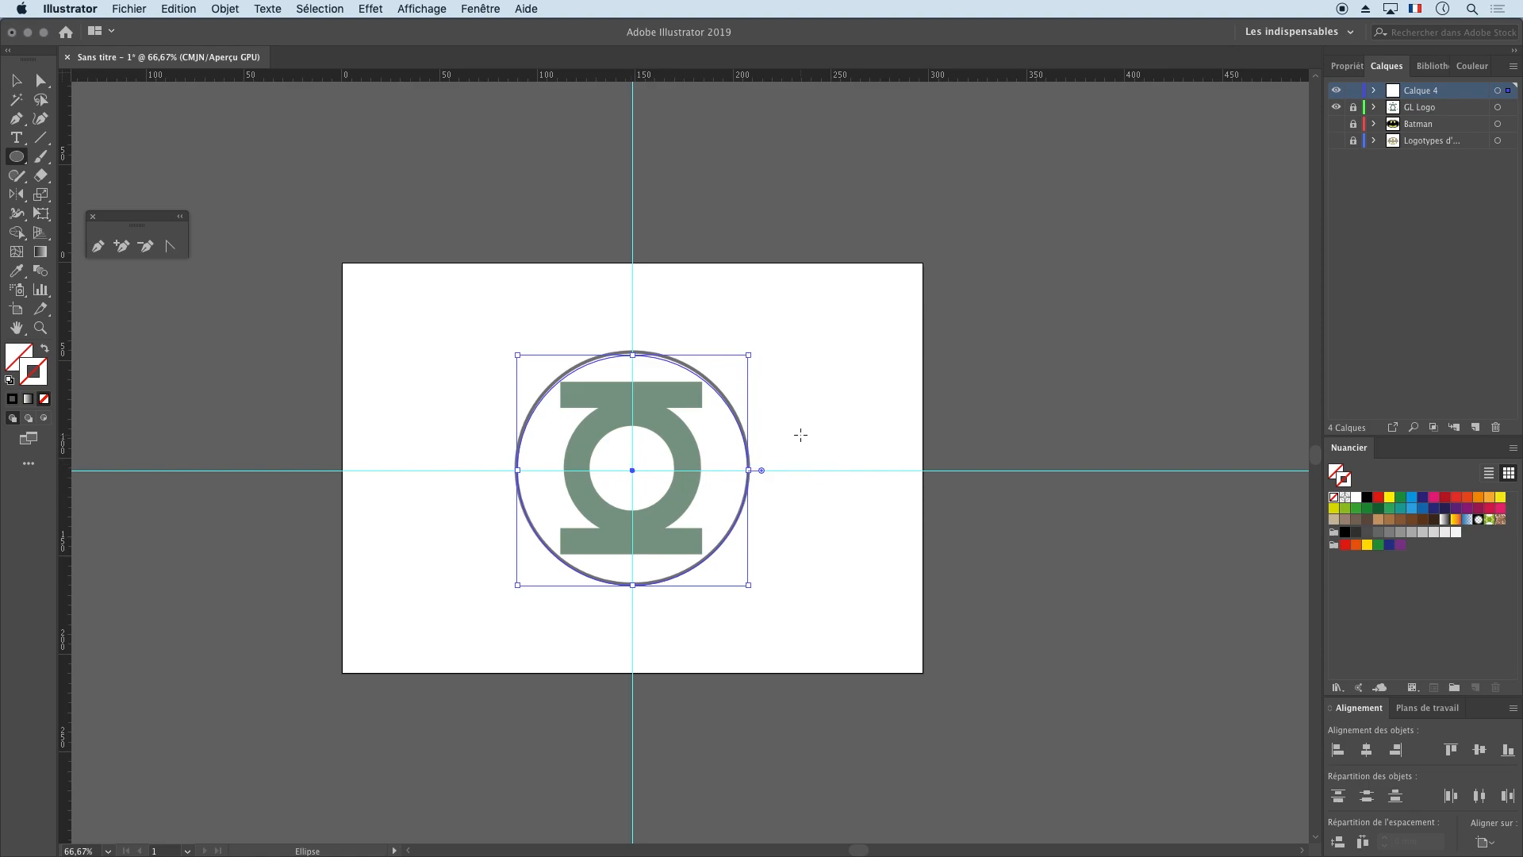
pyautogui.press('v')
pyautogui.click(675, 444)
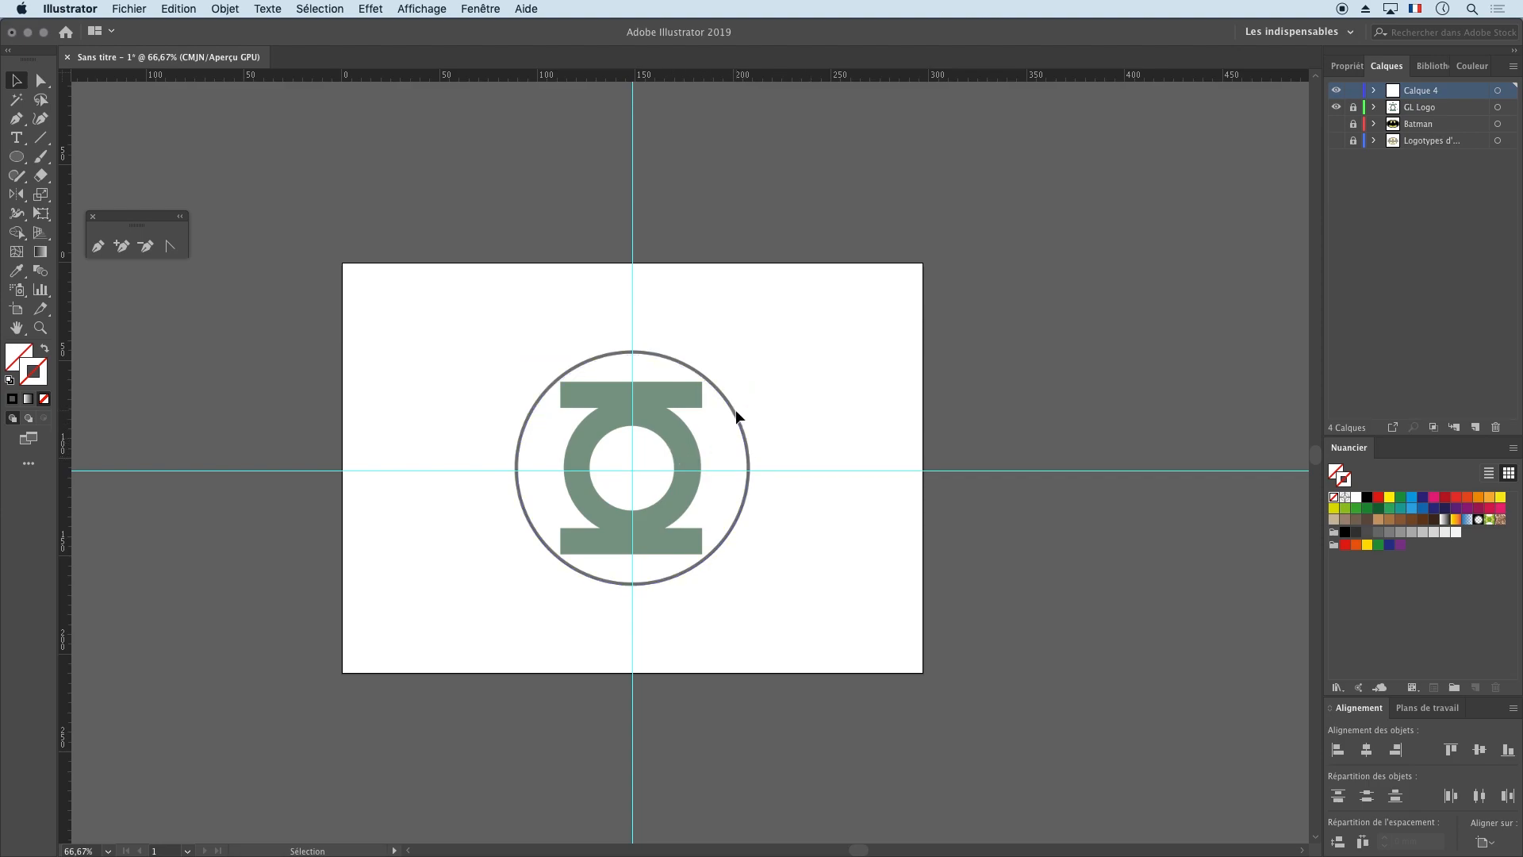
# Step: Give the outer circle a black 4 pt stroke
pyautogui.moveTo(775, 341); pyautogui.dragTo(726, 428)
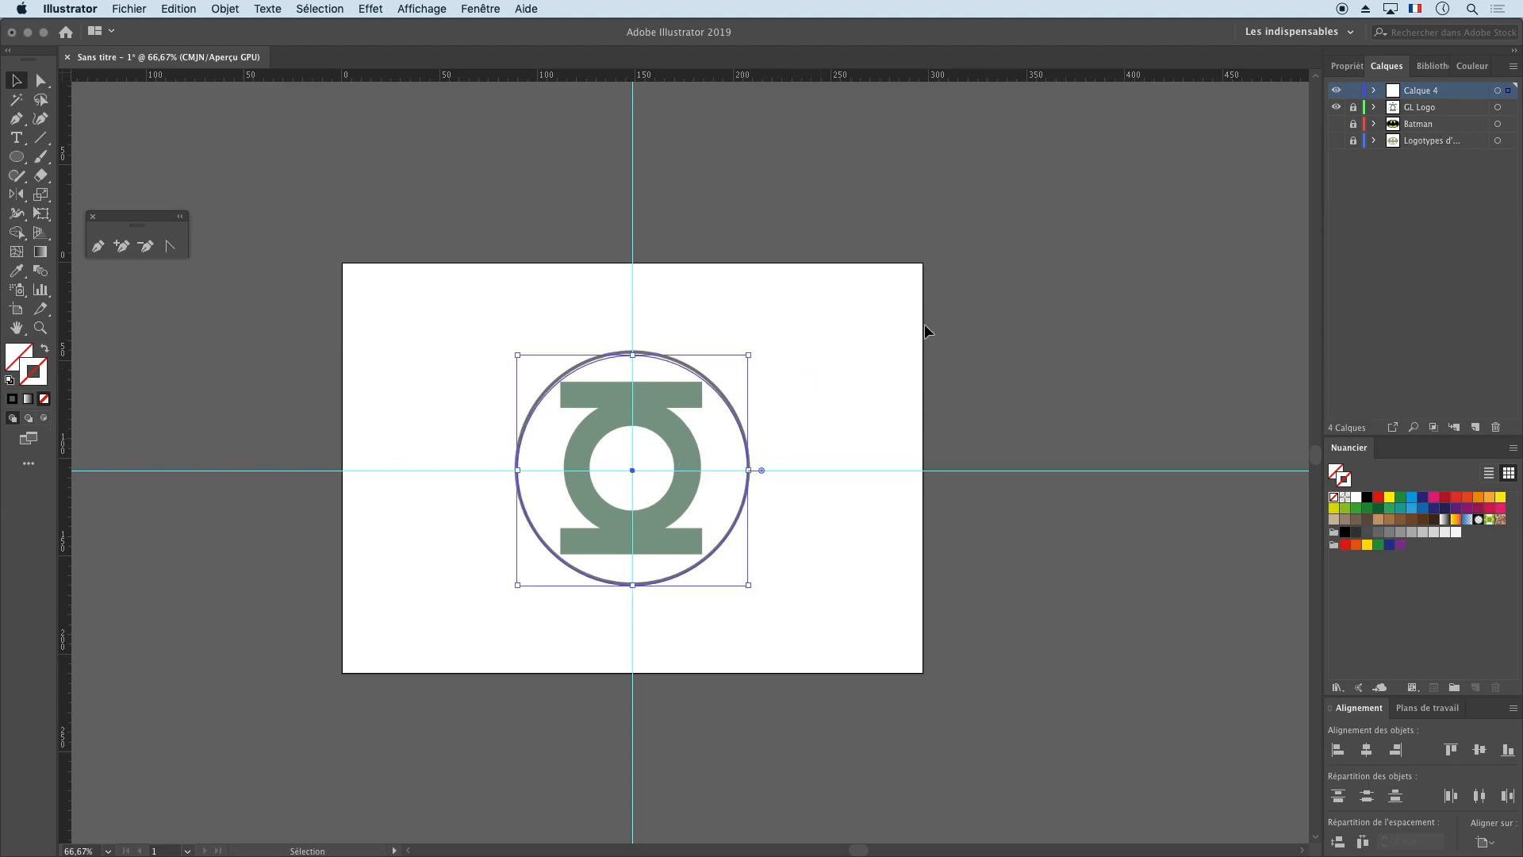
pyautogui.click(1346, 66)
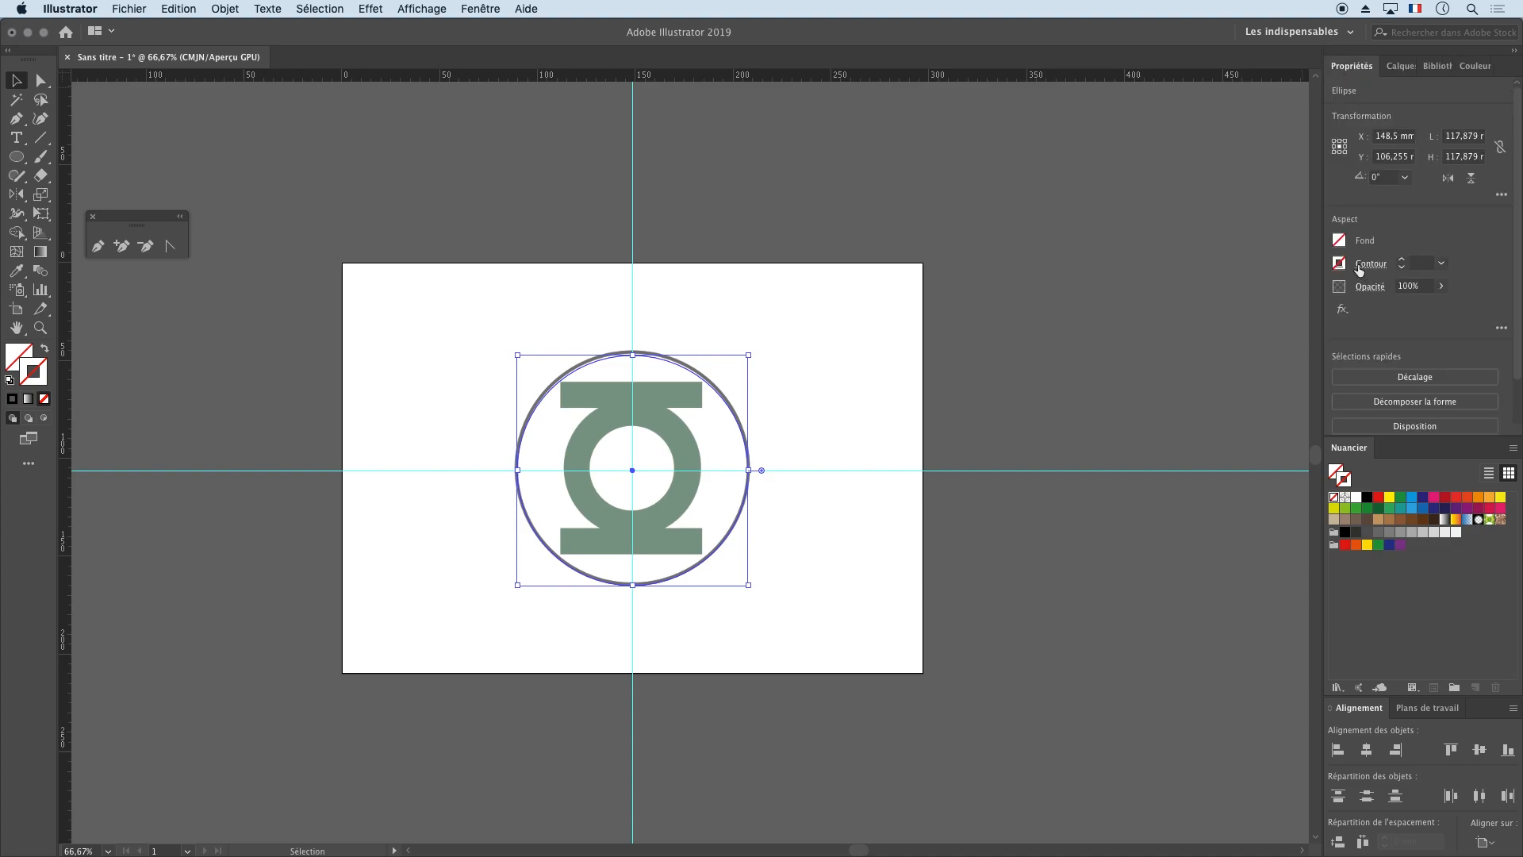
pyautogui.click(1364, 265)
pyautogui.click(1401, 259)
pyautogui.click(1401, 259)
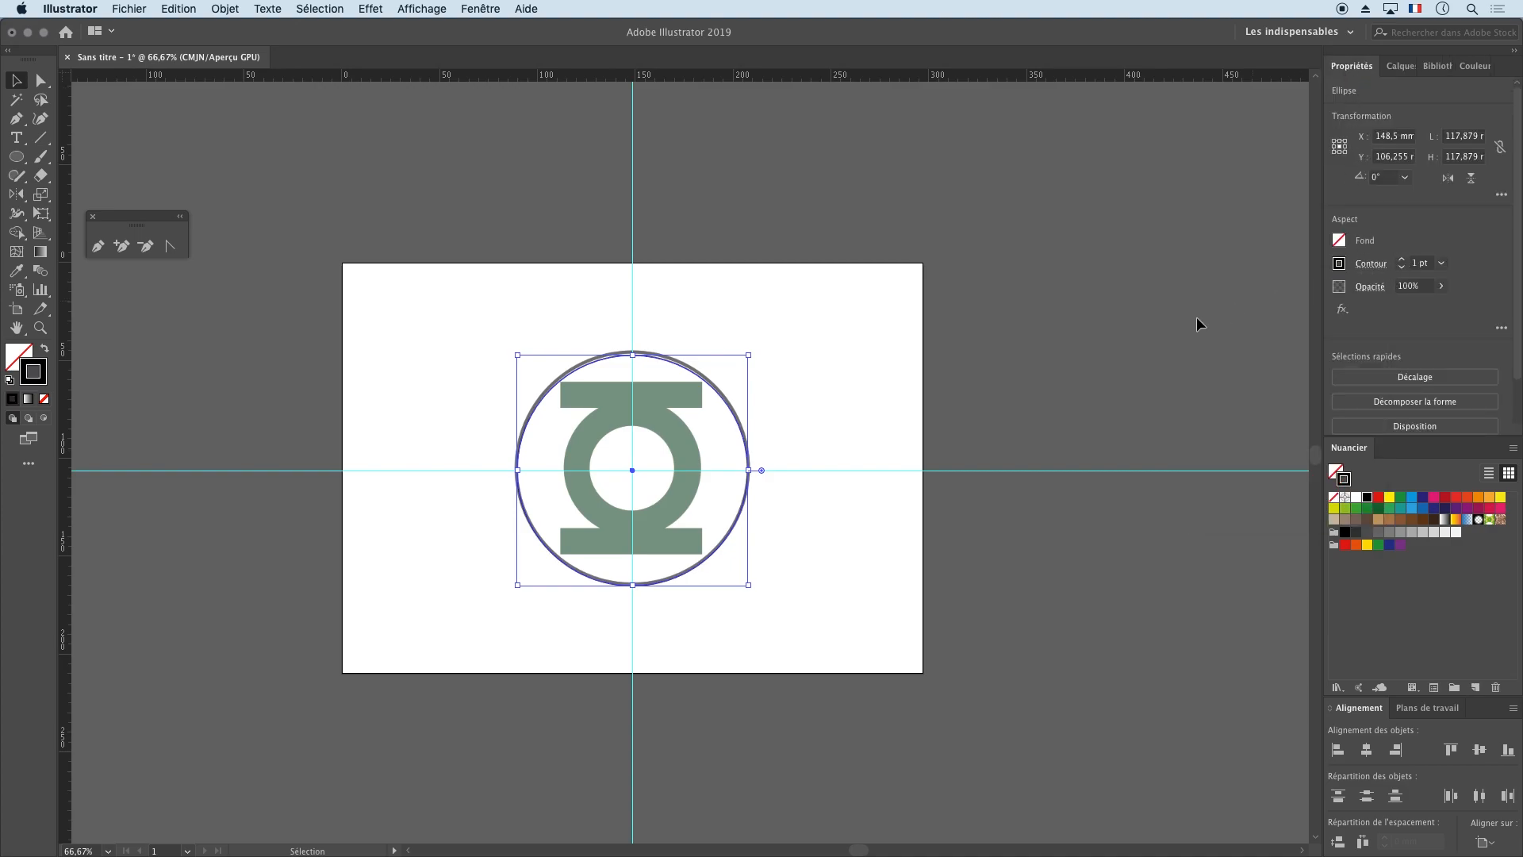
pyautogui.click(836, 384)
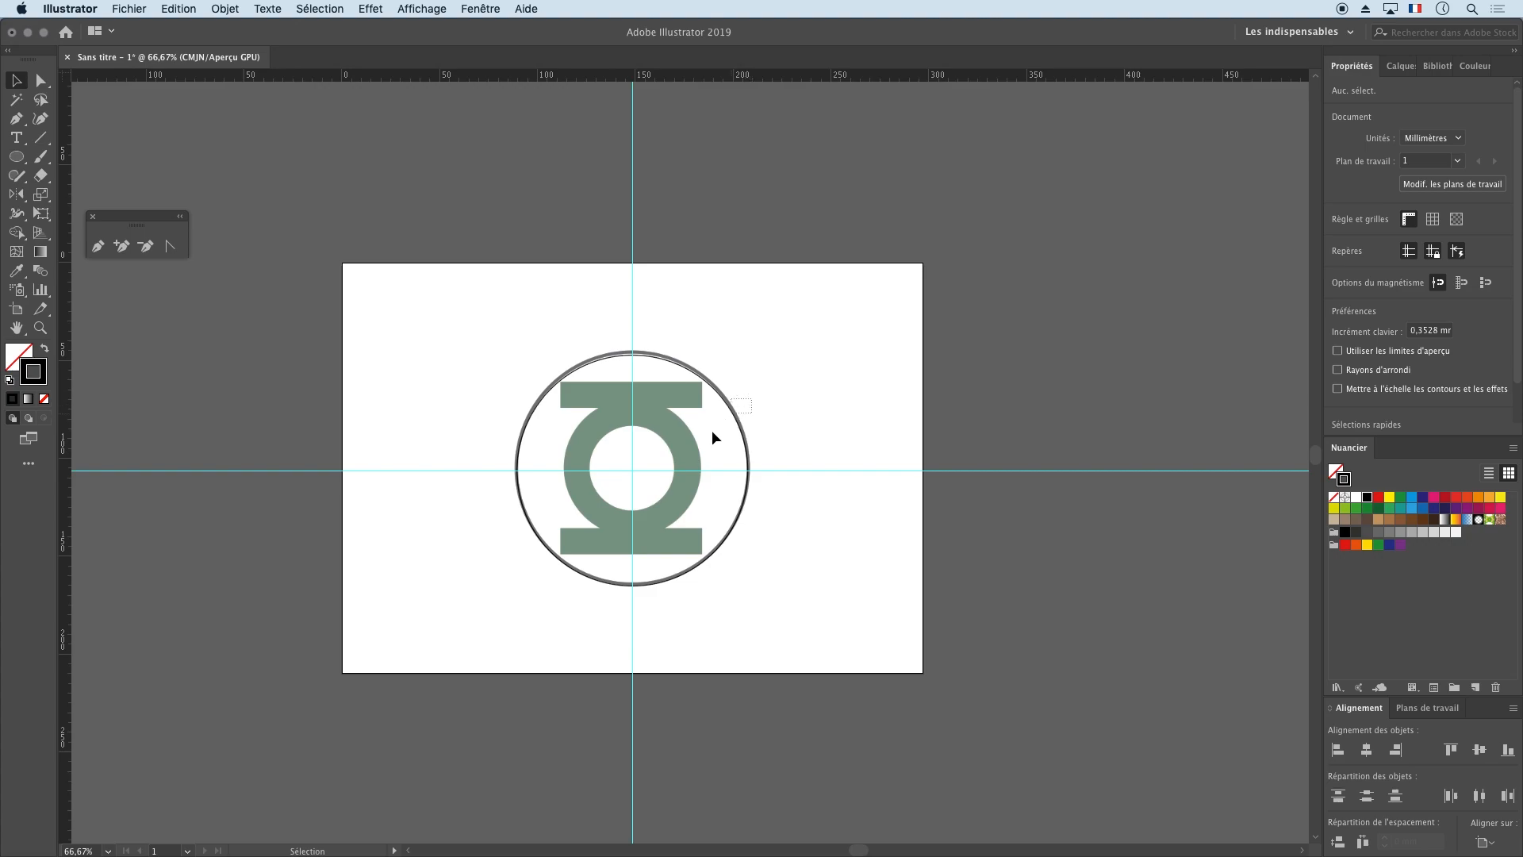
pyautogui.moveTo(721, 421); pyautogui.dragTo(715, 426)
pyautogui.click(1402, 259)
pyautogui.click(1402, 259)
pyautogui.click(1401, 259)
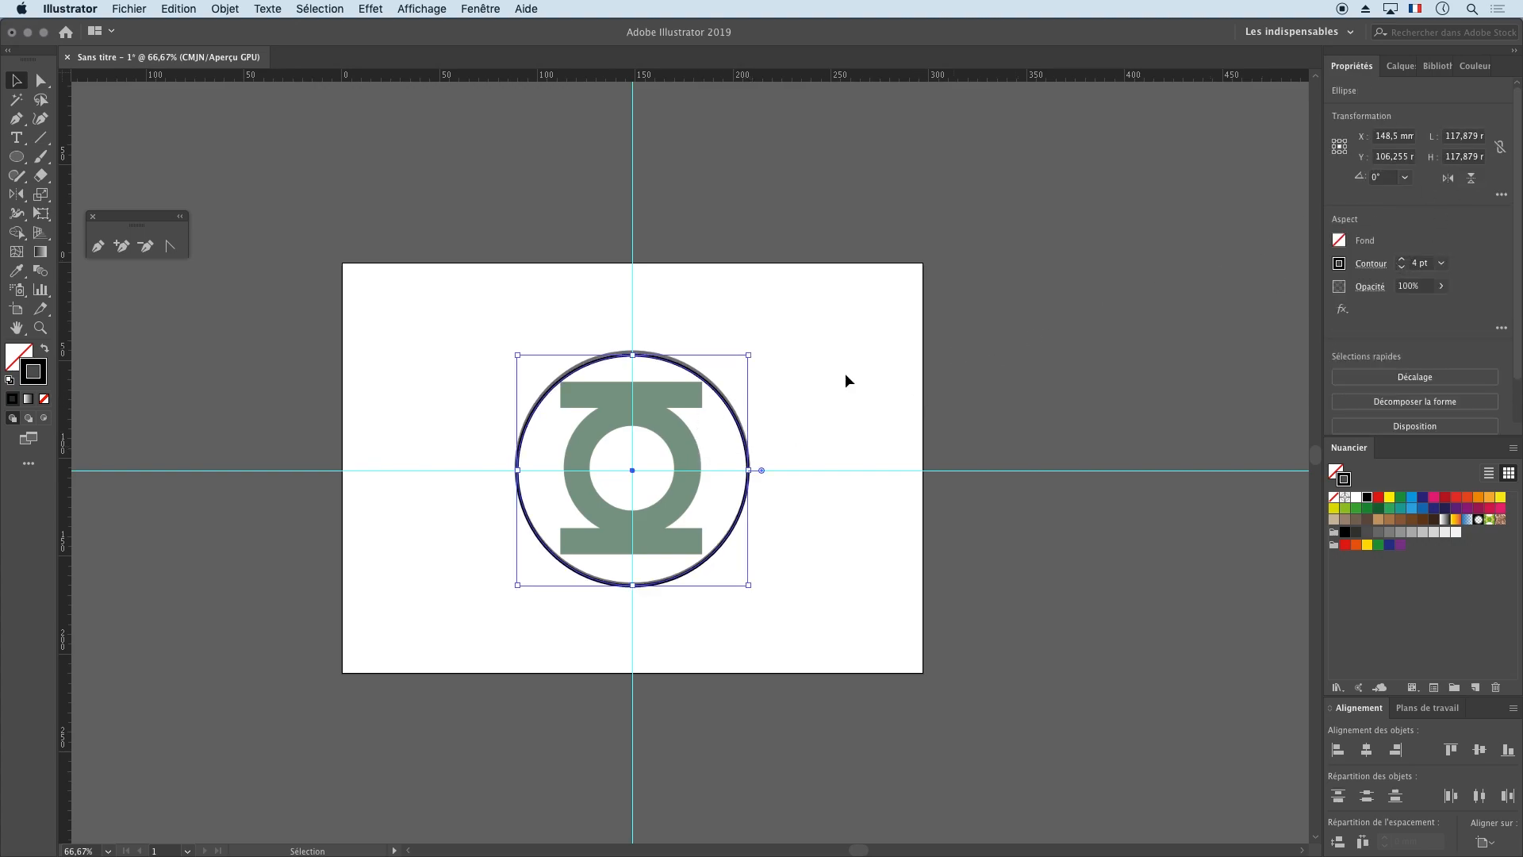
pyautogui.click(898, 367)
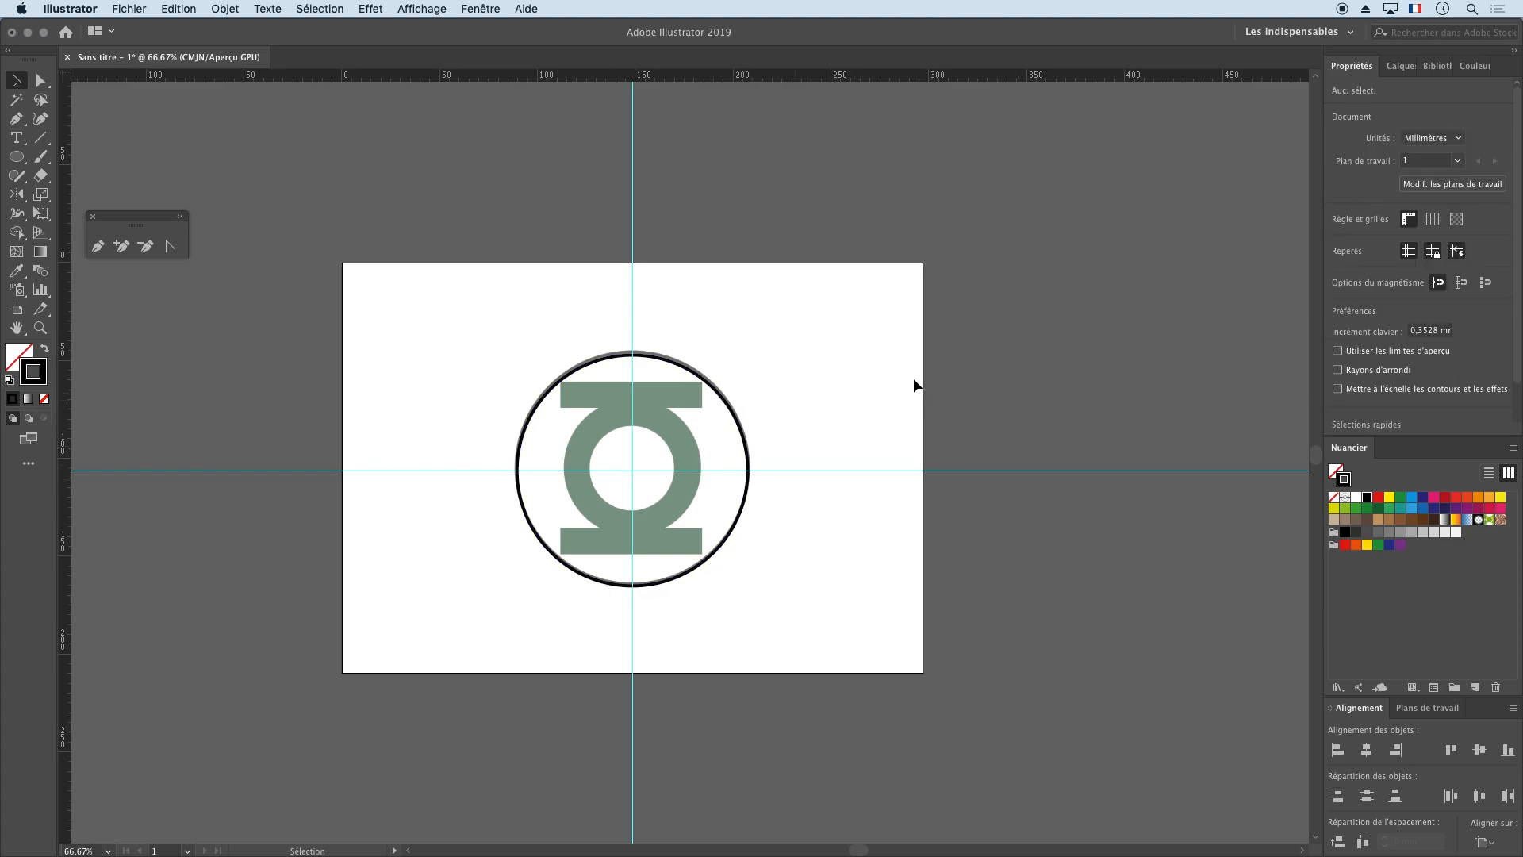
pyautogui.click(740, 429)
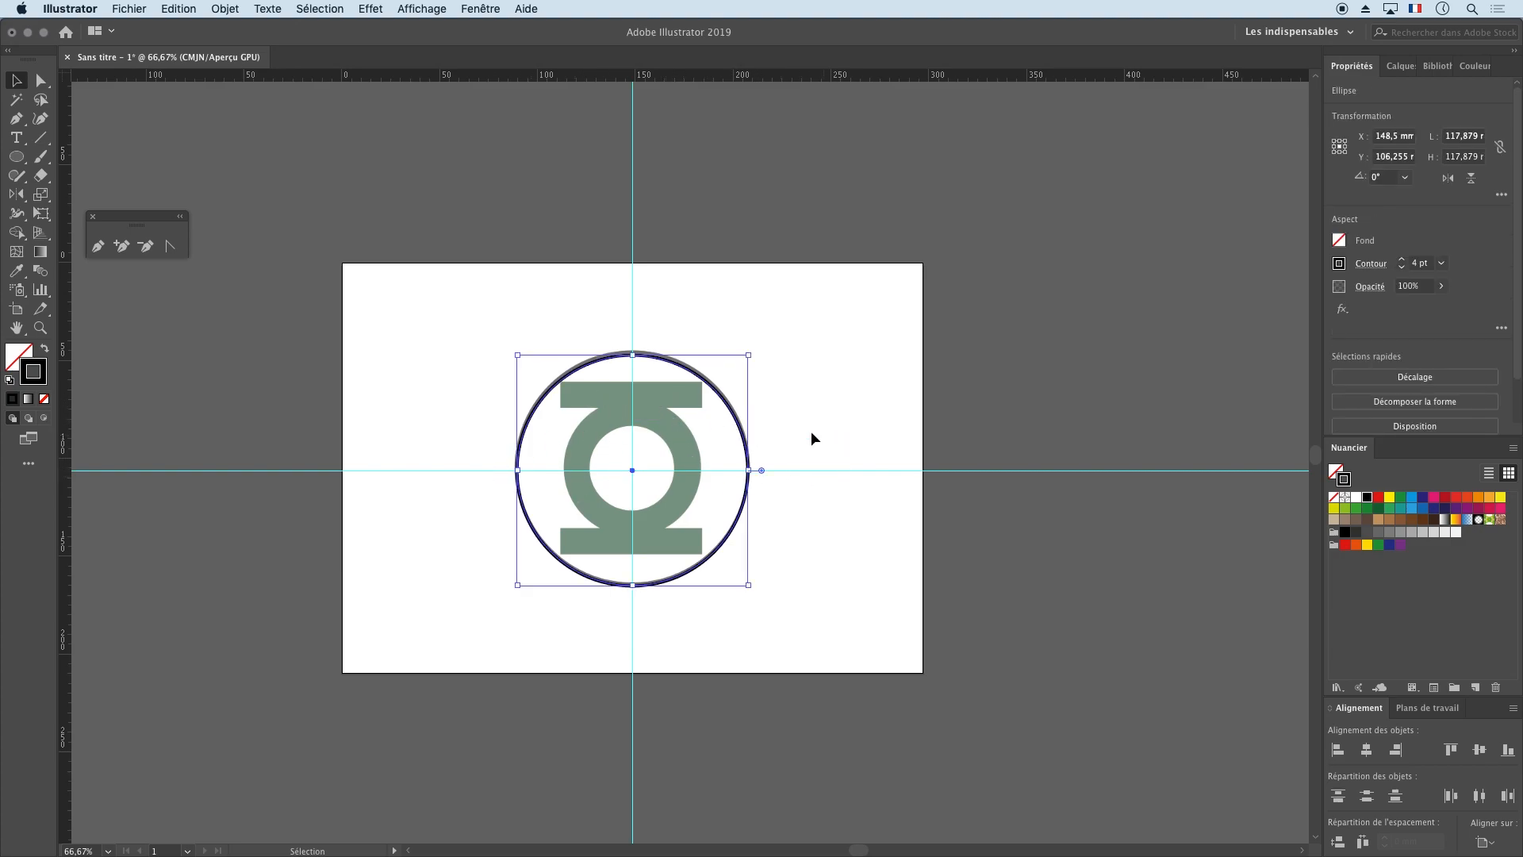
pyautogui.click(817, 440)
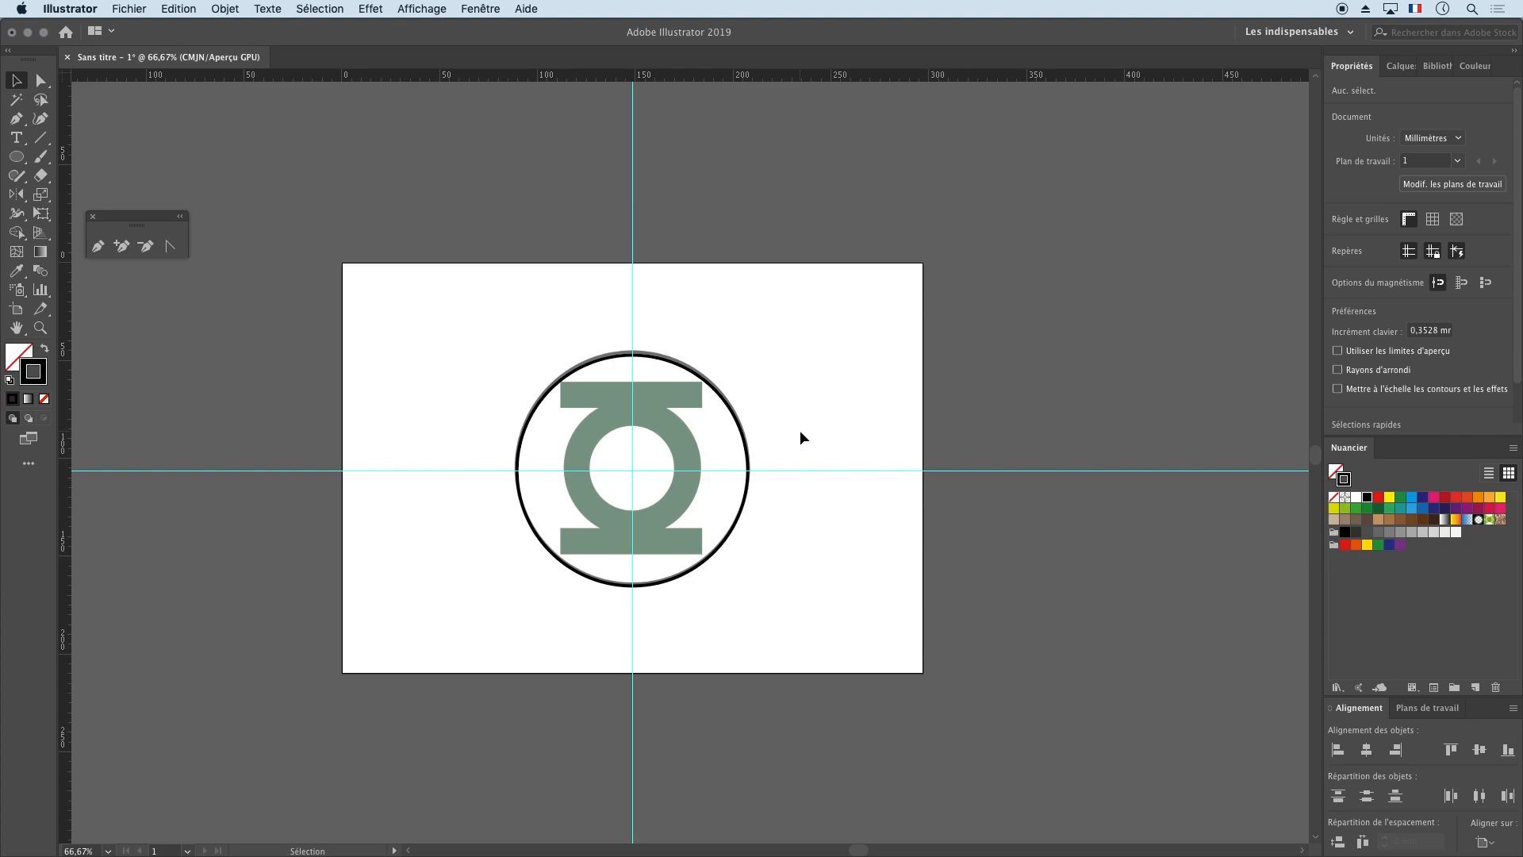
# Step: Draw a second circle about 71 mm in diameter from the guides' intersection along the green ring's outer edge, nudging it slightly sideways
pyautogui.press('l')
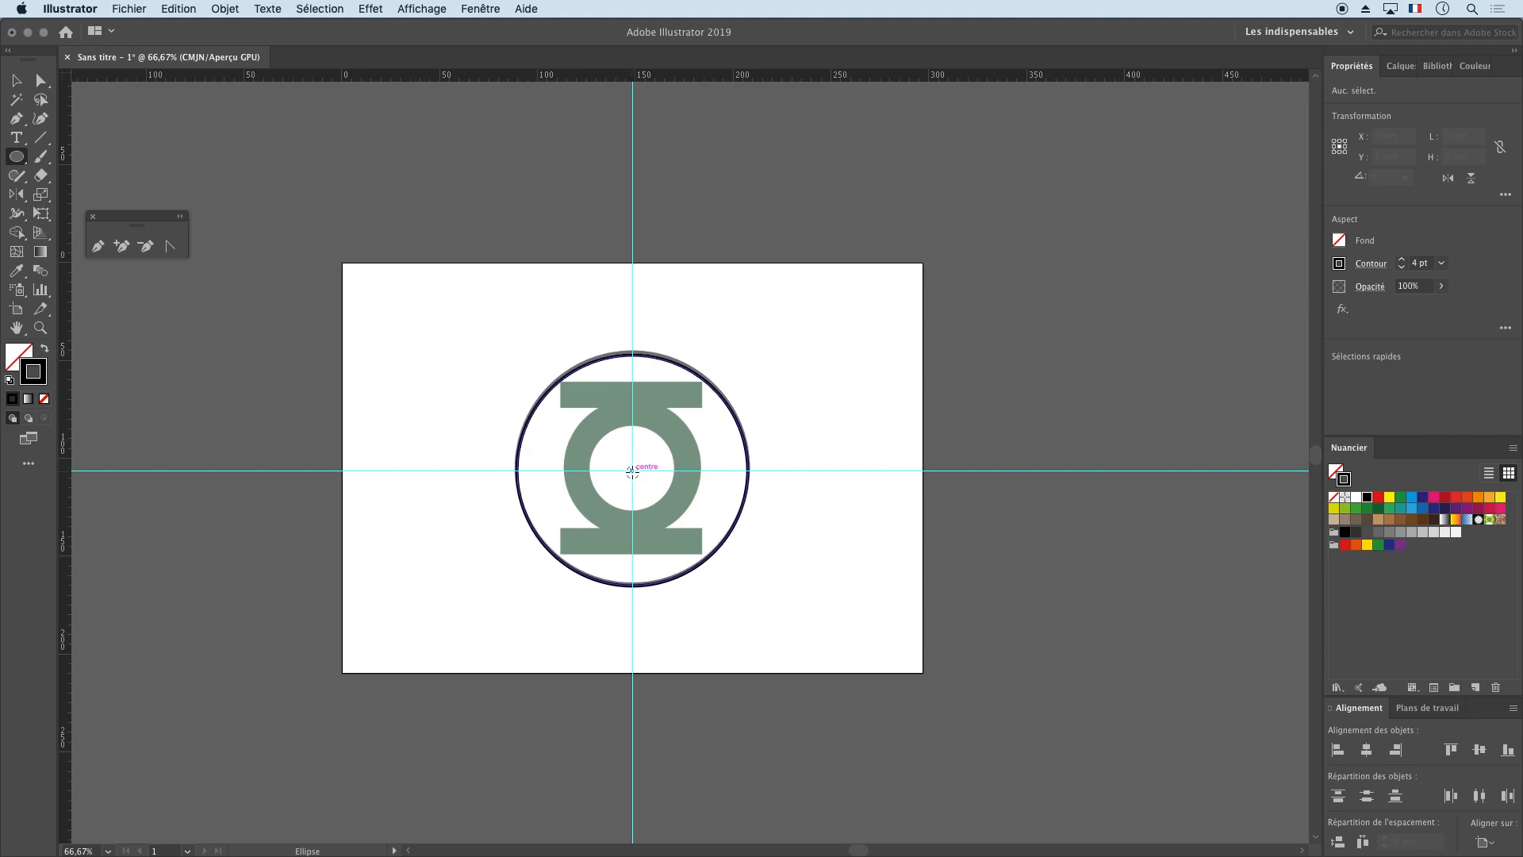
pyautogui.moveTo(632, 470); pyautogui.dragTo(703, 521)
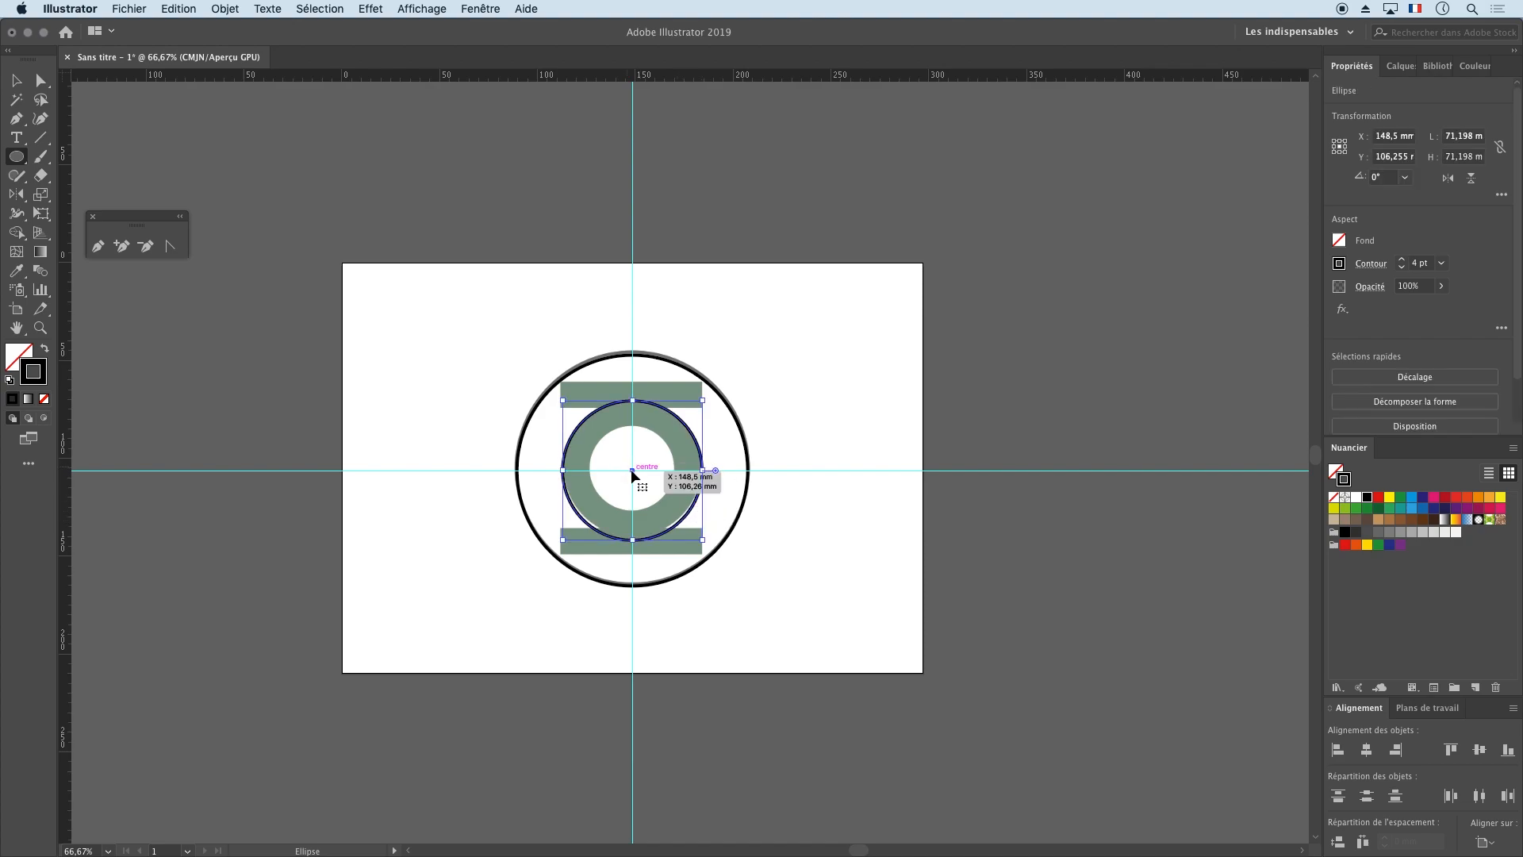
pyautogui.moveTo(634, 475)
pyautogui.mouseDown()
pyautogui.moveTo(653, 499)
pyautogui.moveTo(635, 474)
pyautogui.mouseUp()
pyautogui.press('v')
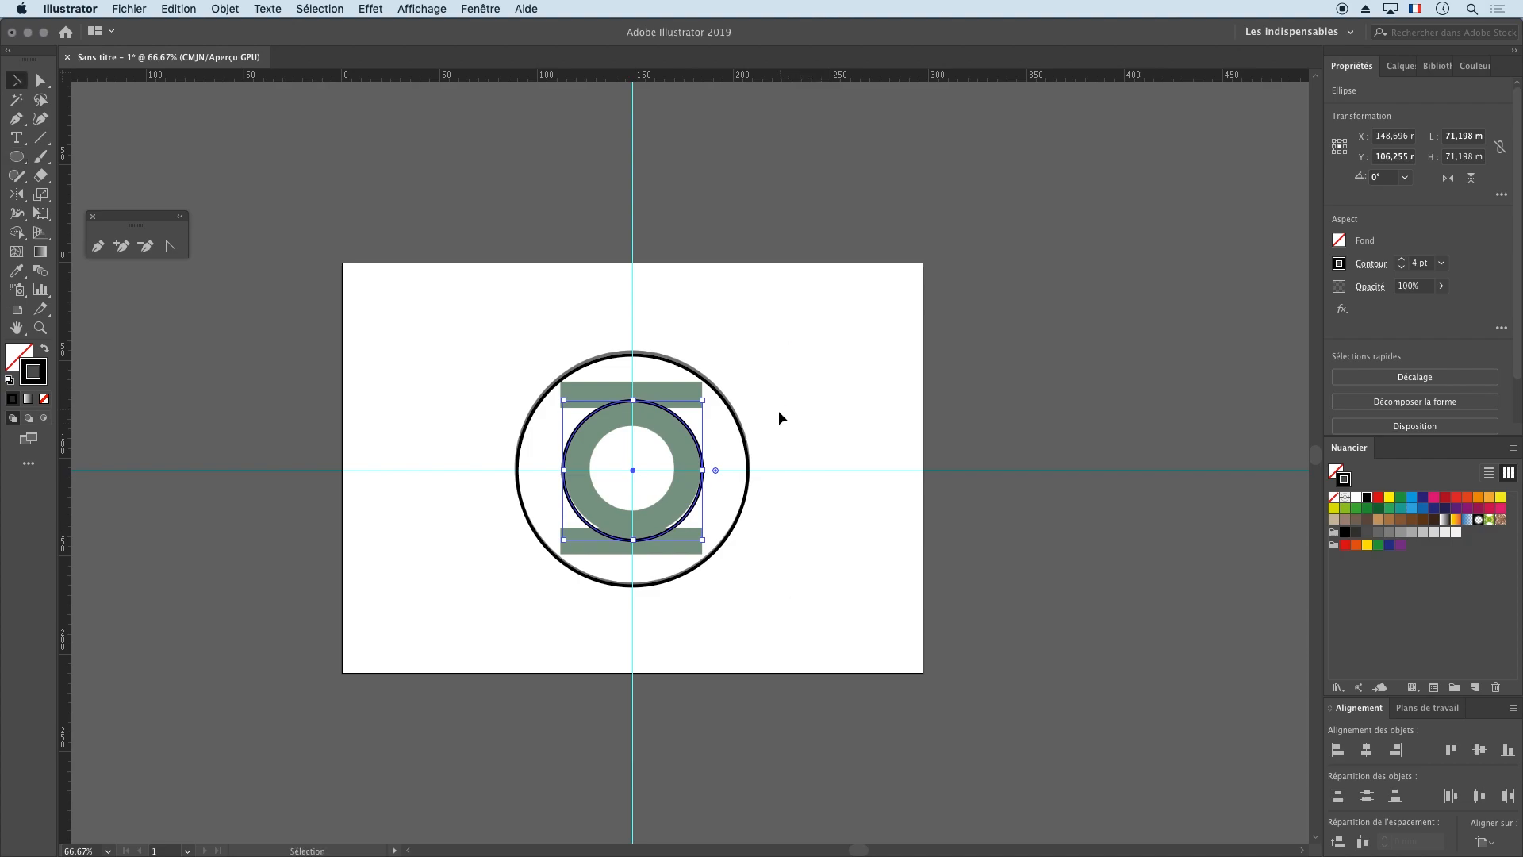
pyautogui.click(779, 407)
# Step: Draw a third circle about 44 mm in diameter from the guides' intersection along the green ring's inner edge
pyautogui.press('l')
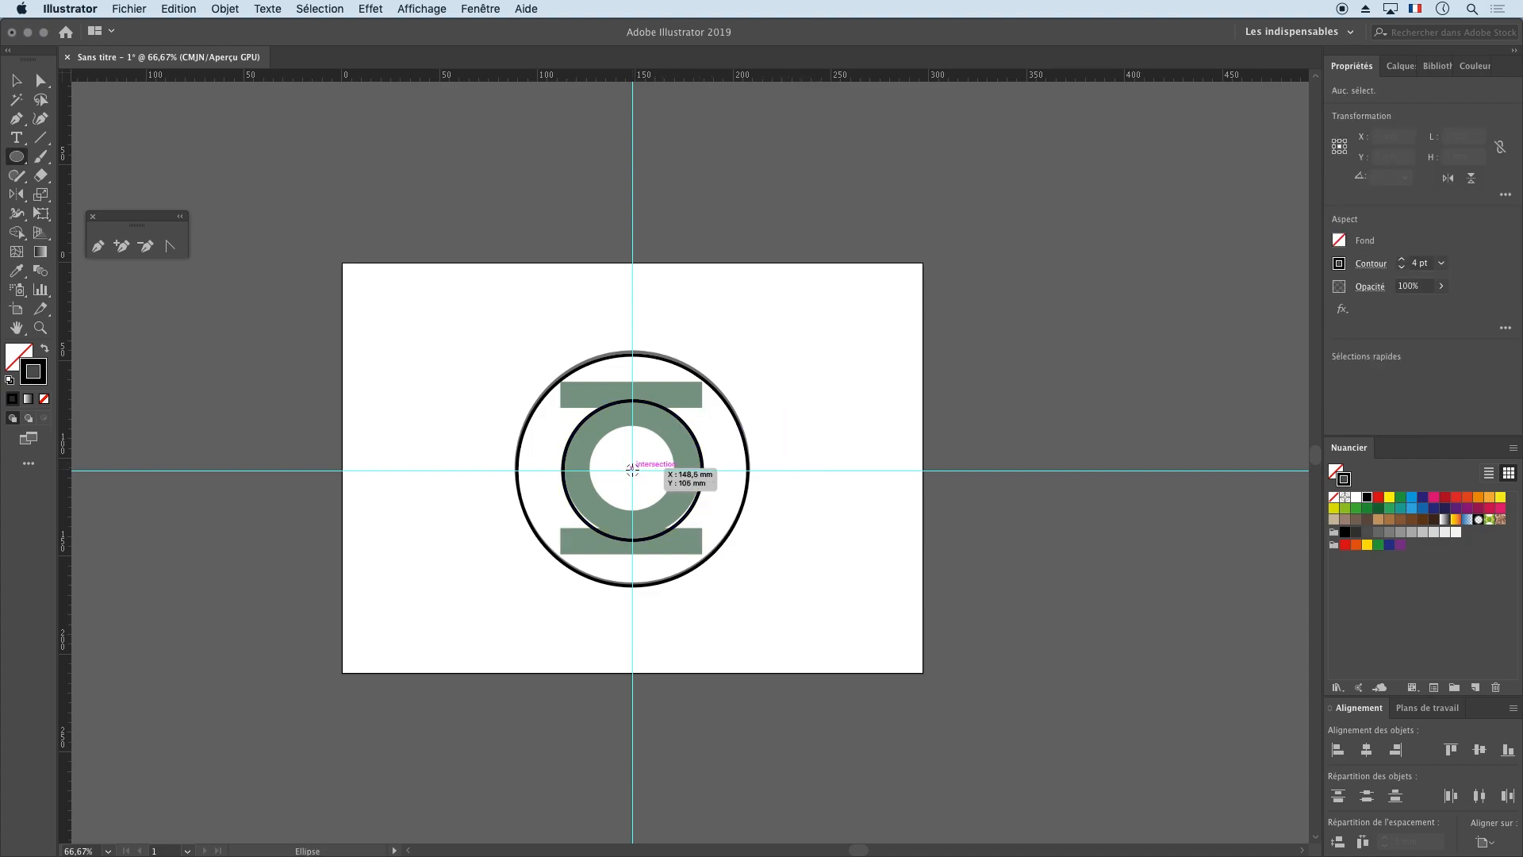
pyautogui.moveTo(633, 468); pyautogui.dragTo(665, 497)
pyautogui.press('super+z')
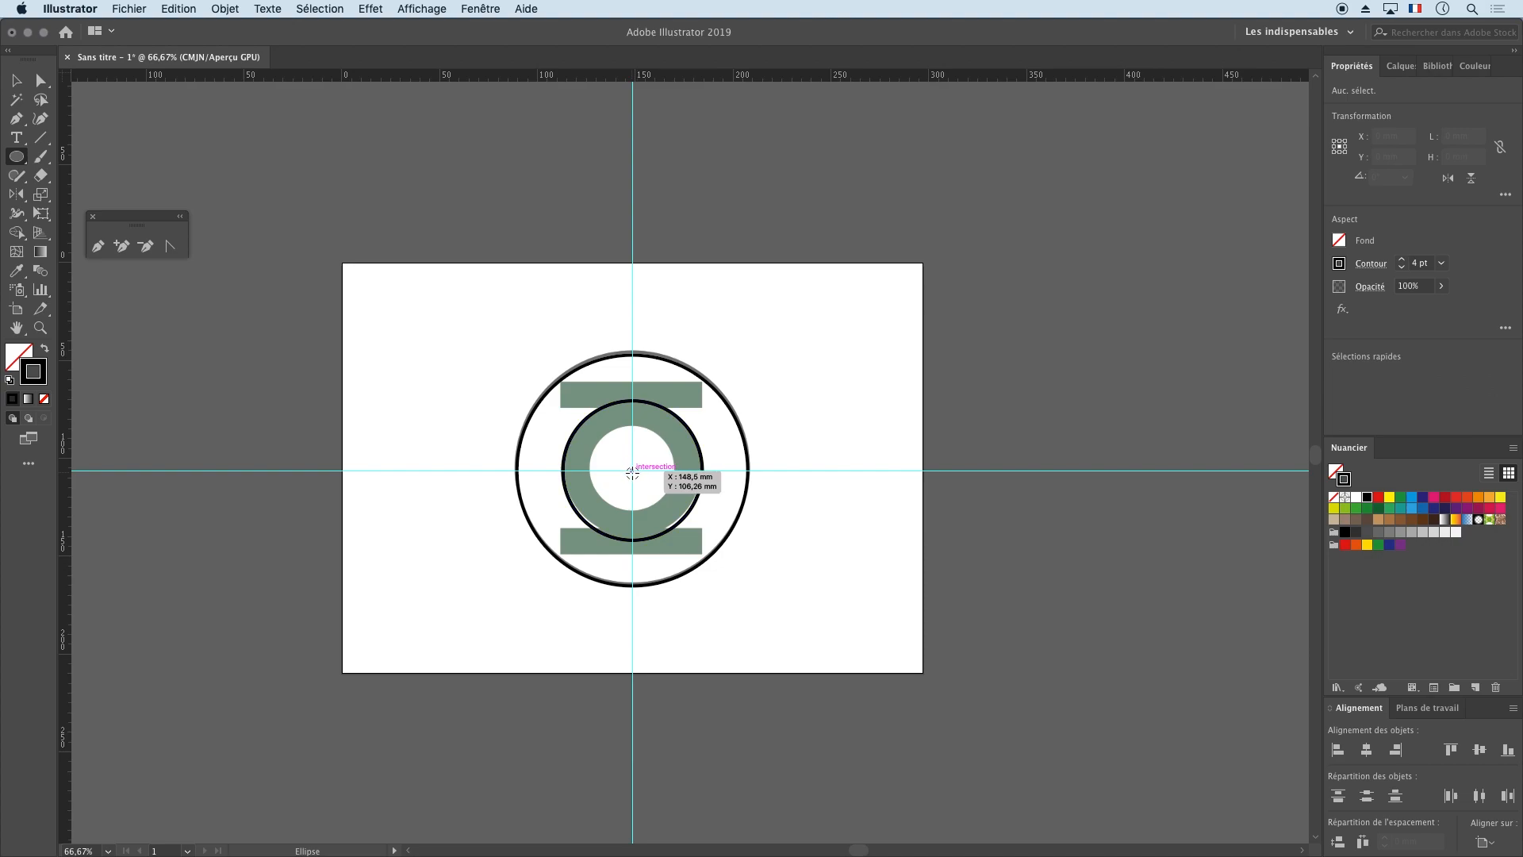
pyautogui.moveTo(632, 471); pyautogui.dragTo(675, 494)
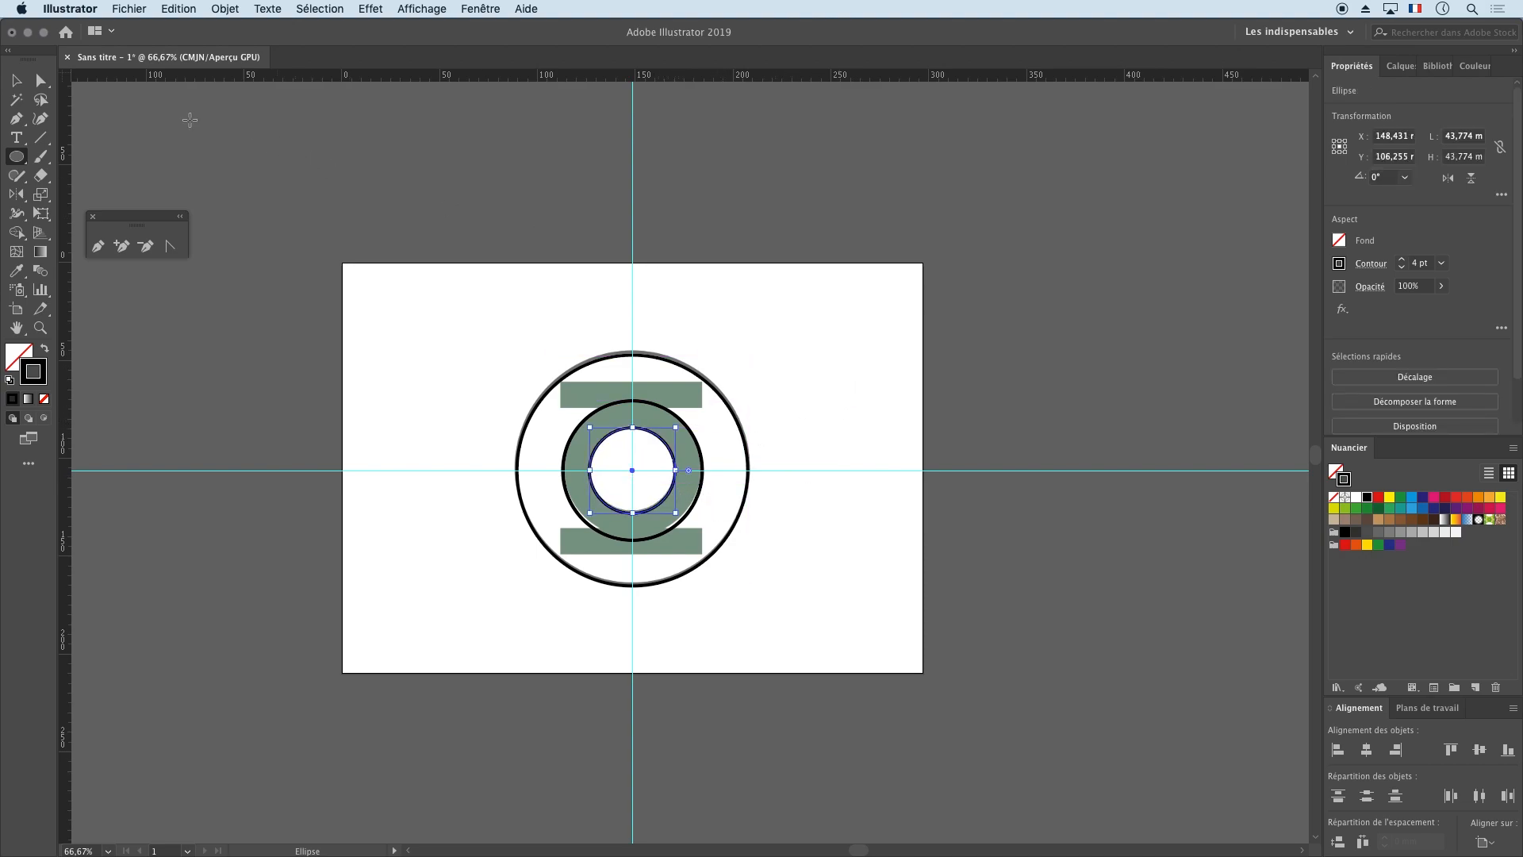
pyautogui.click(17, 81)
pyautogui.click(801, 383)
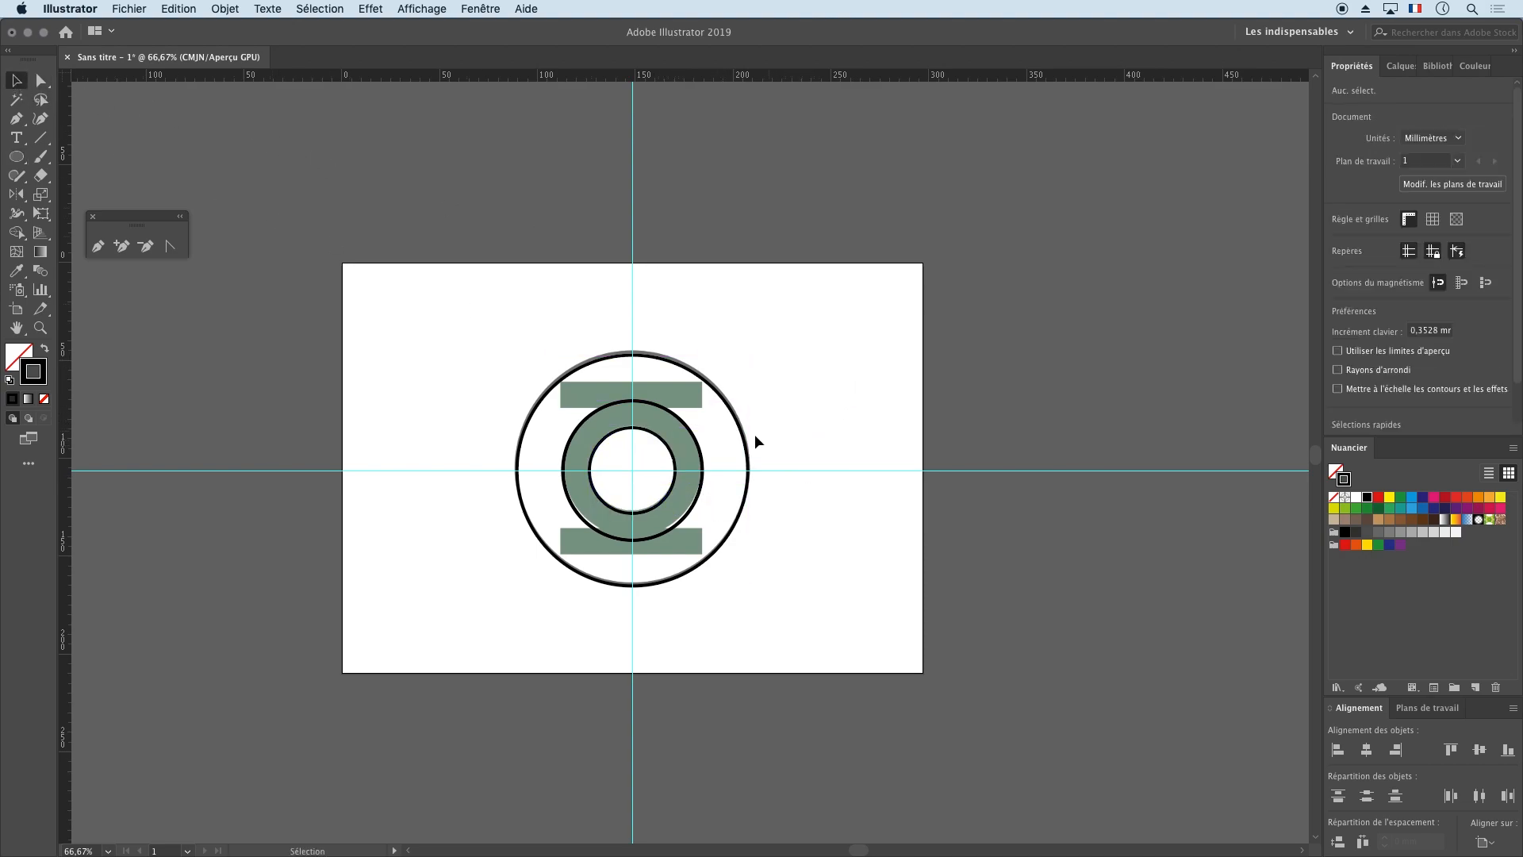
# Step: Draw a horizontal line about 152 mm long on the upper bar's top edge and copy it to the other three horizontal bar edges
pyautogui.click(42, 141)
pyautogui.moveTo(481, 328); pyautogui.dragTo(782, 334)
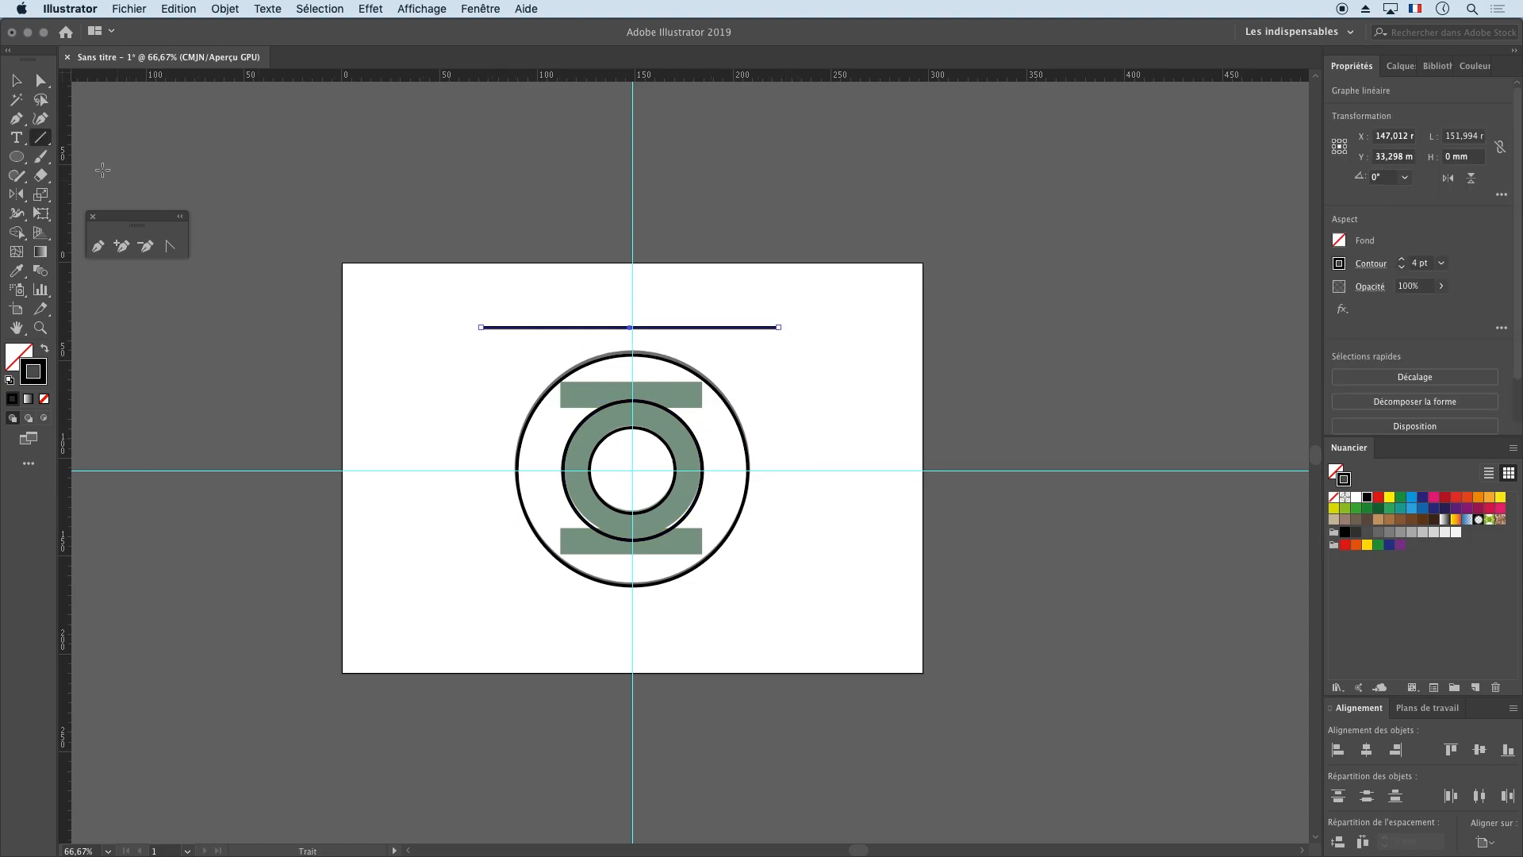
pyautogui.click(17, 81)
pyautogui.moveTo(730, 330); pyautogui.dragTo(717, 387)
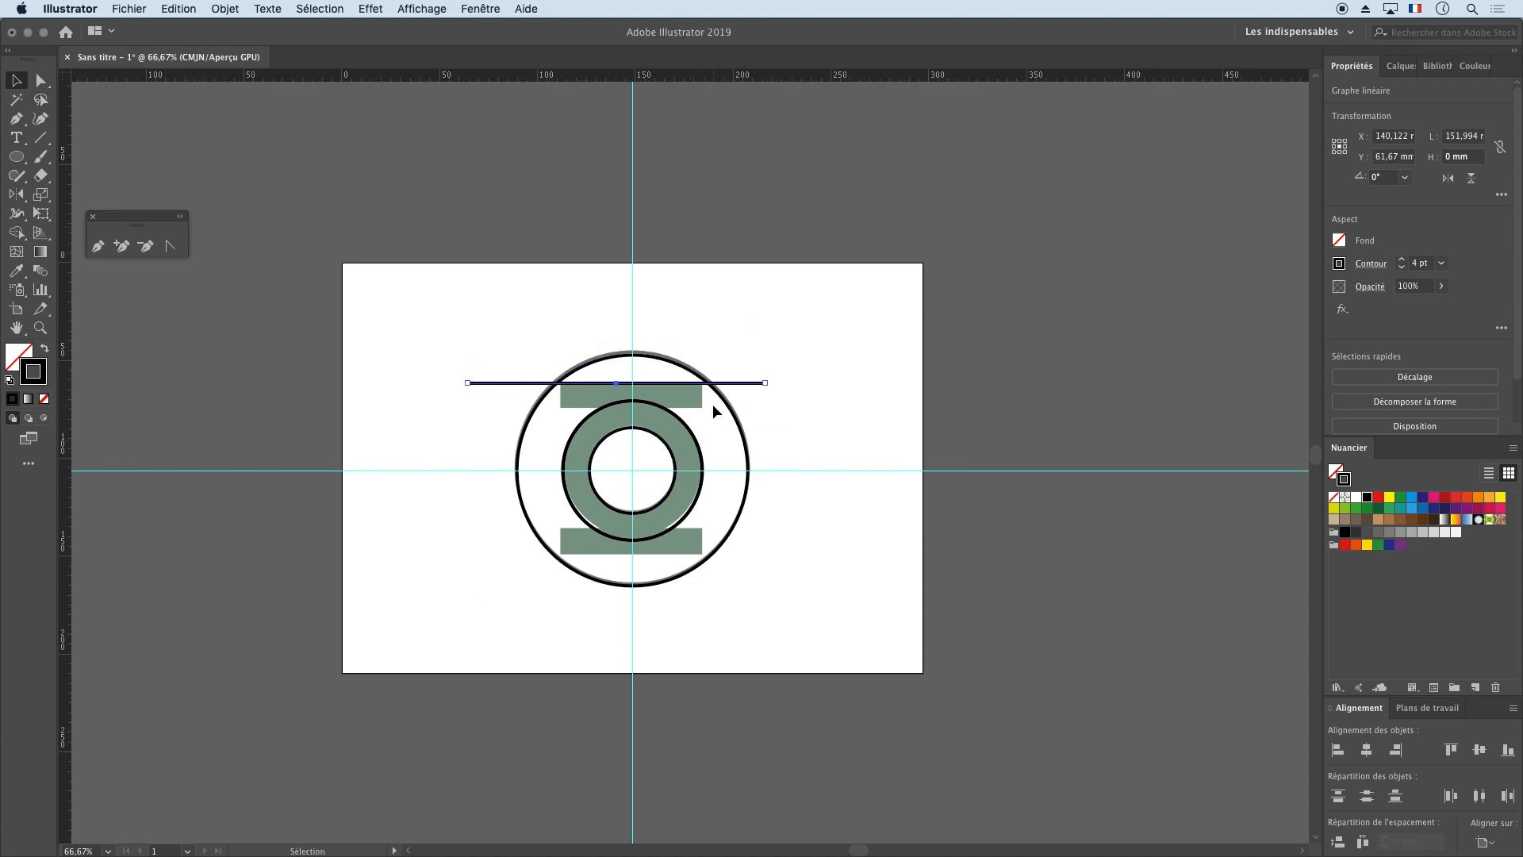
pyautogui.moveTo(738, 387); pyautogui.dragTo(731, 560)
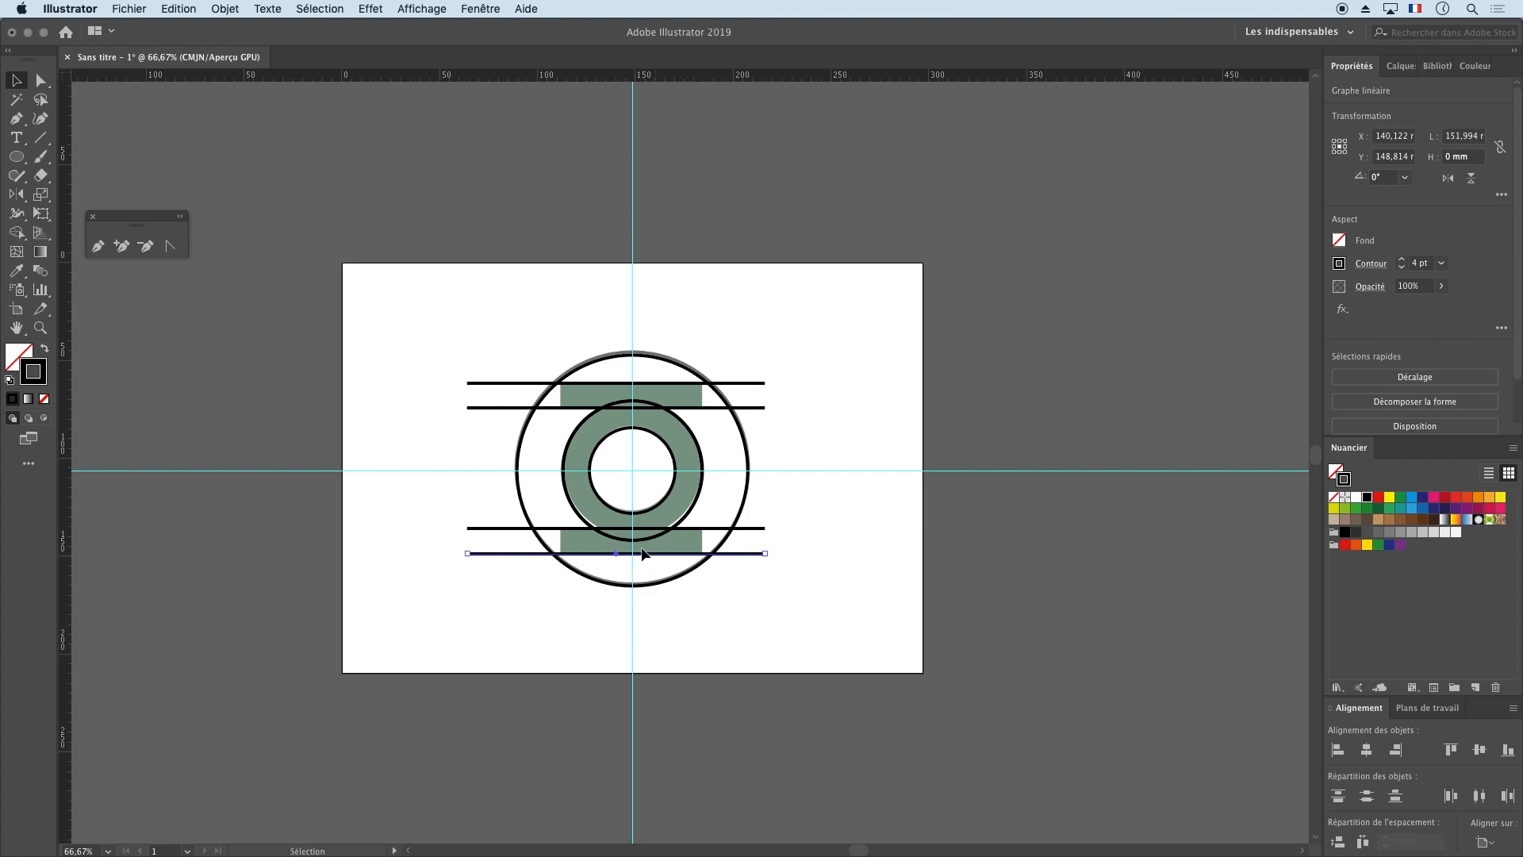
# Step: Copy the lowest line, rotate the copy to vertical and align it with the left ends of the green bars, centred on the horizontal guide
pyautogui.moveTo(537, 561); pyautogui.dragTo(483, 325)
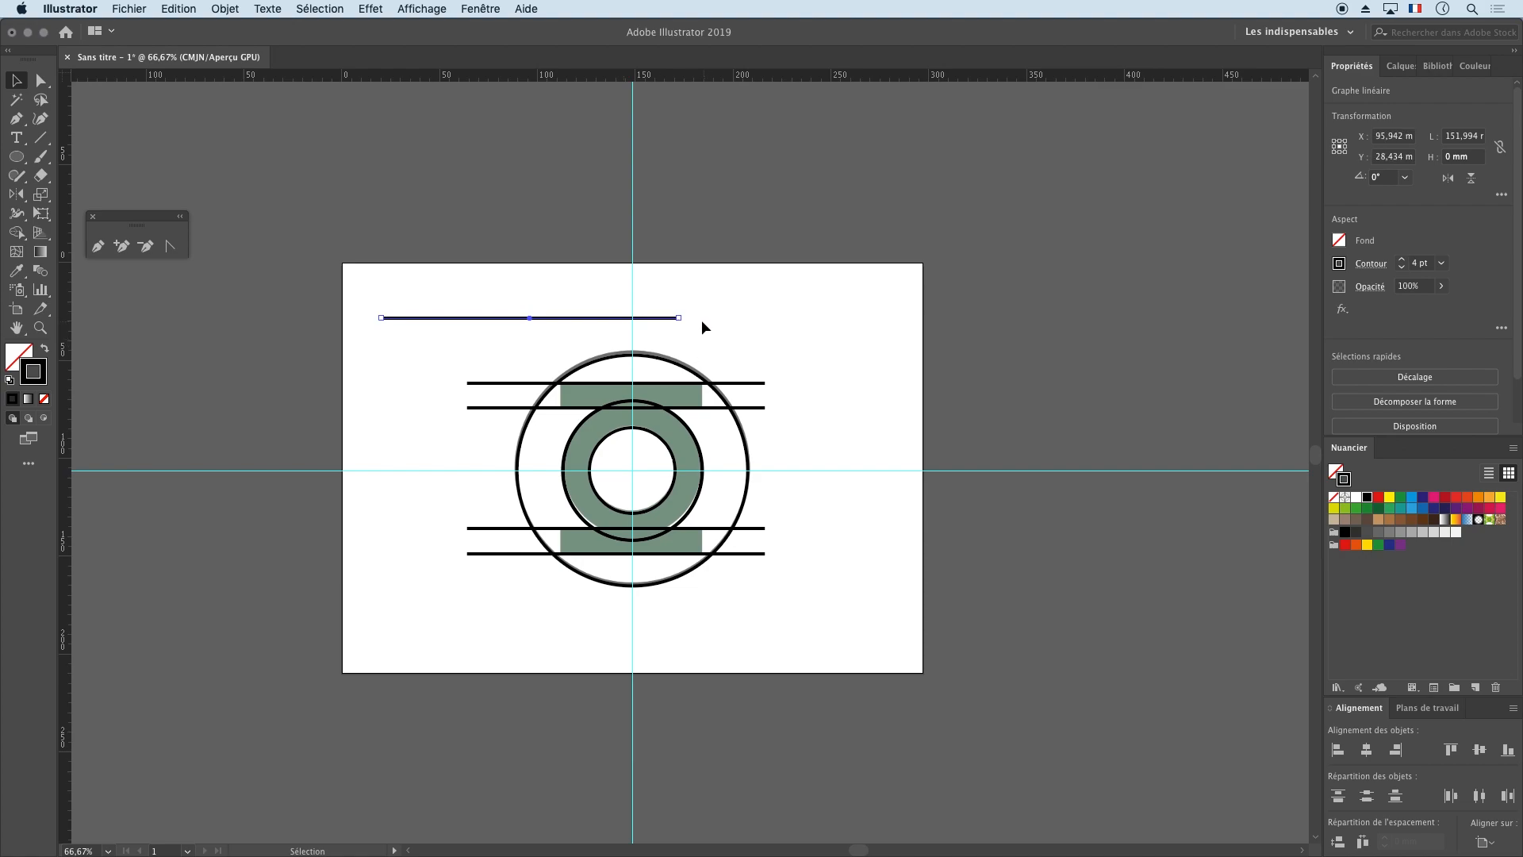
pyautogui.moveTo(686, 317); pyautogui.dragTo(627, 432)
pyautogui.moveTo(472, 527); pyautogui.dragTo(472, 527)
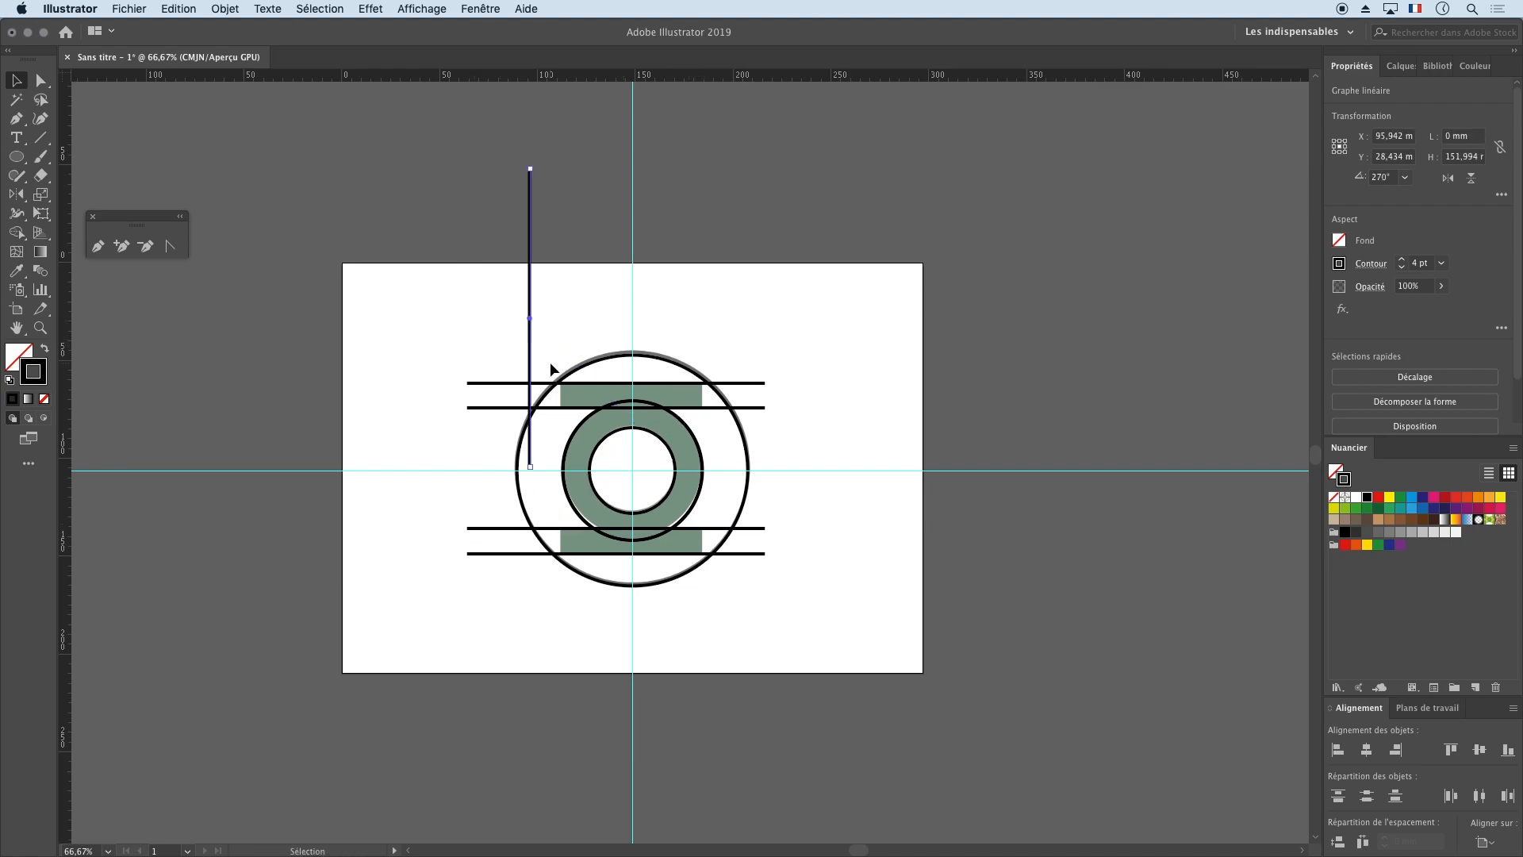
pyautogui.moveTo(531, 298); pyautogui.dragTo(561, 444)
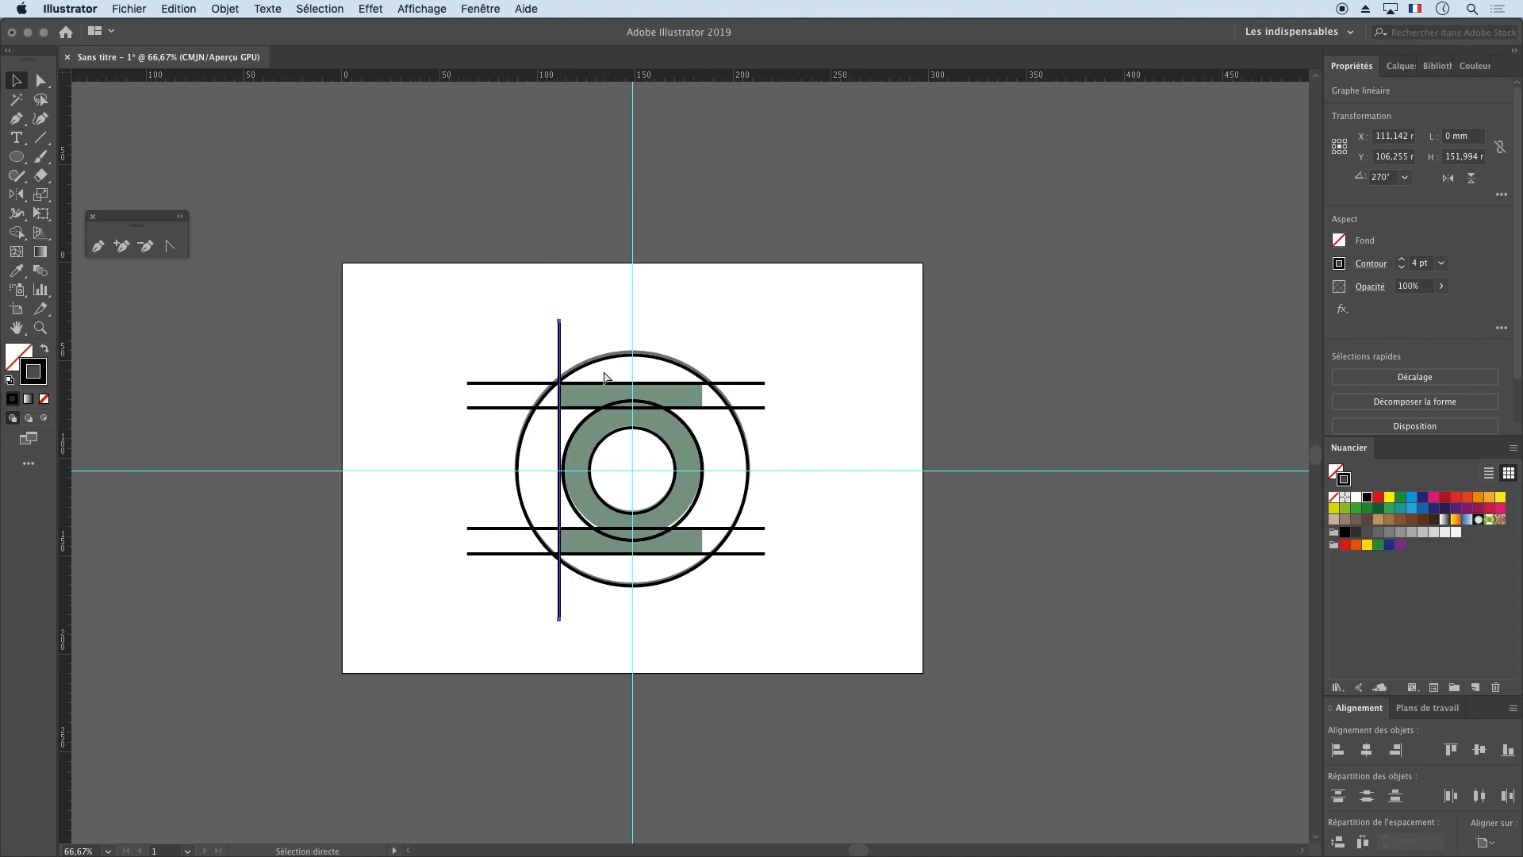
# Step: Copy the left vertical line to the right ends of the green bars and adjust its X position to 185 mm
pyautogui.moveTo(561, 365); pyautogui.dragTo(728, 406)
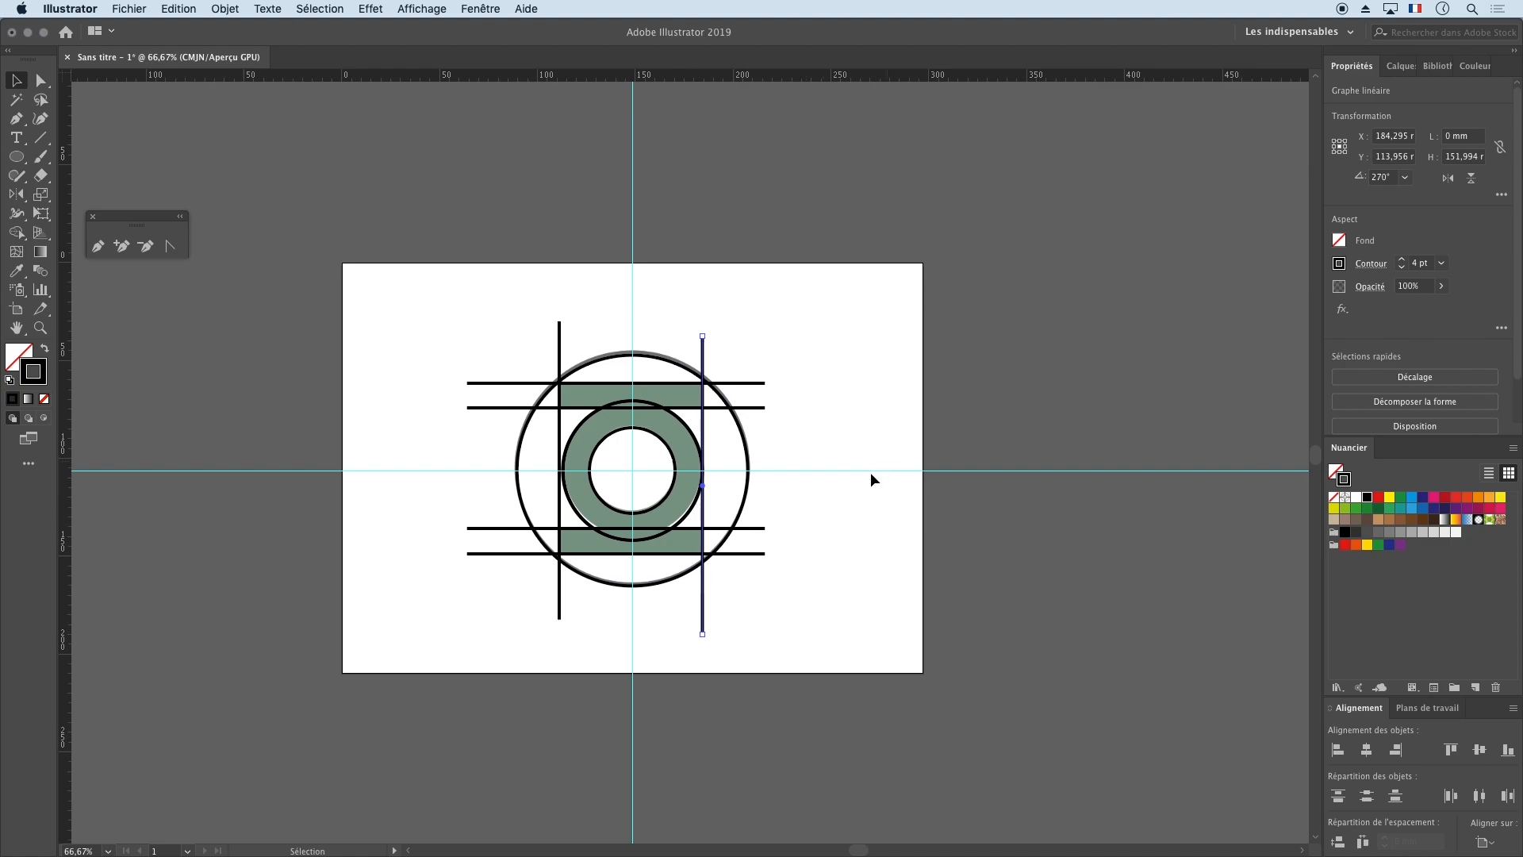
pyautogui.press('Right')
pyautogui.press('Right')
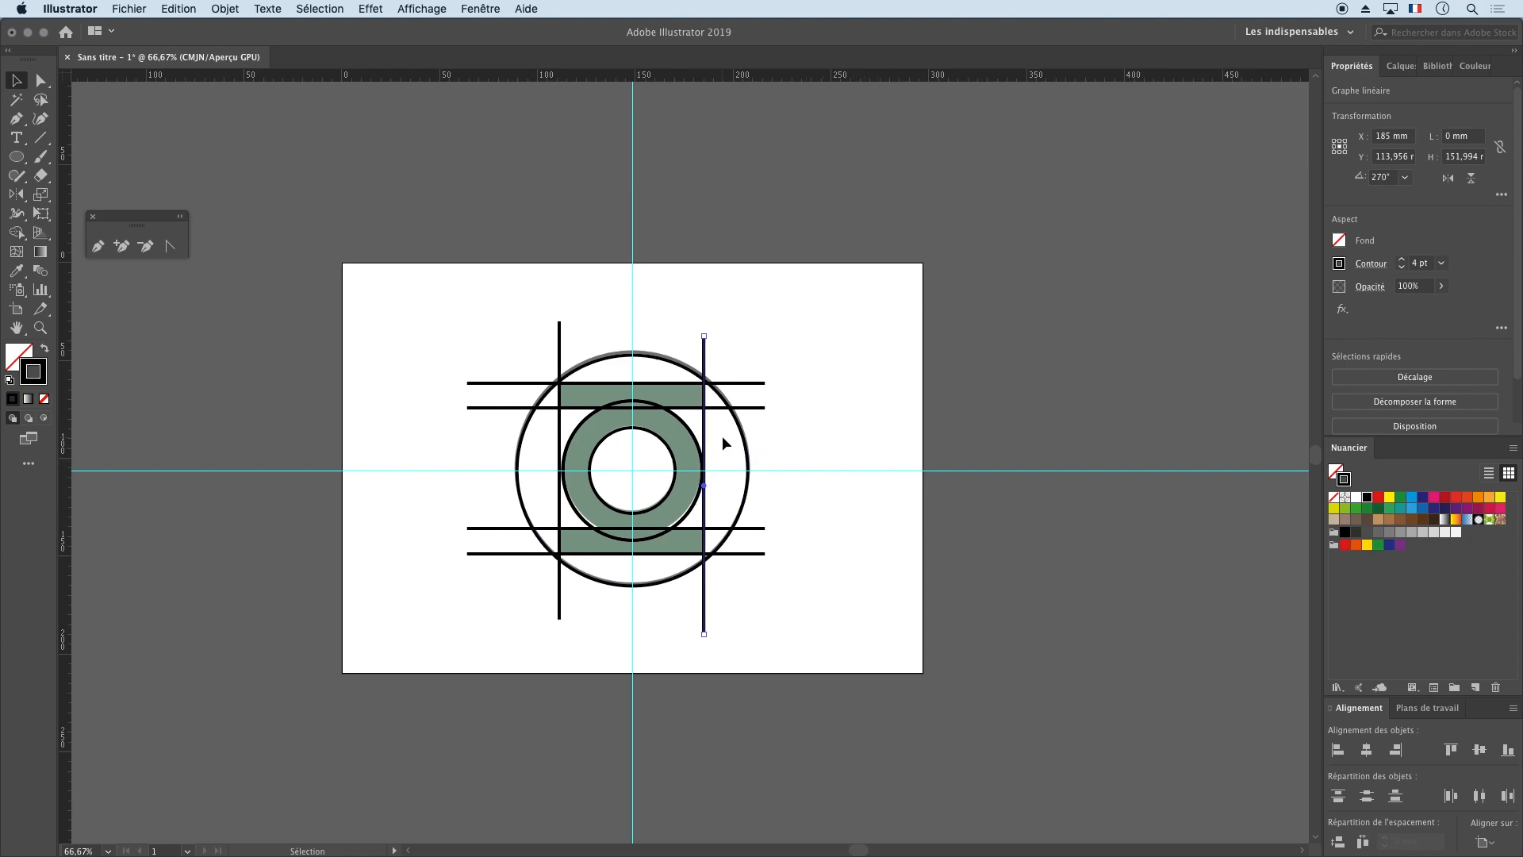
pyautogui.press('Right')
pyautogui.press('Right')
pyautogui.press('Left')
pyautogui.press('Left')
# Step: Nudge both vertical lines outward, the left one to X about 110 mm and the right one to X about 187 mm
pyautogui.click(558, 509)
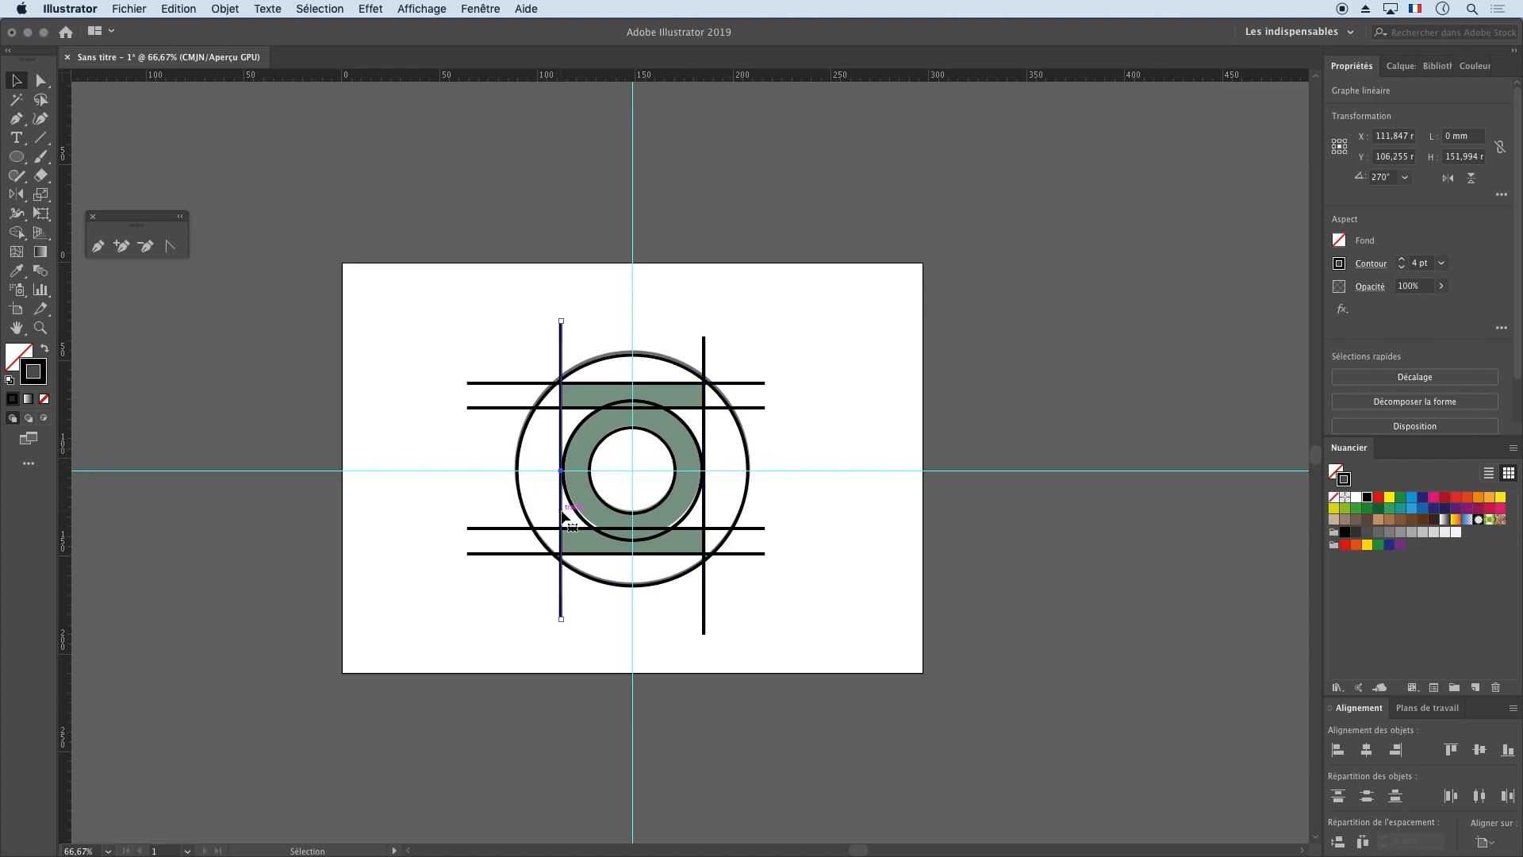
pyautogui.press('Left')
pyautogui.press('Left')
pyautogui.press('Left')
pyautogui.press('Left')
pyautogui.press('Left')
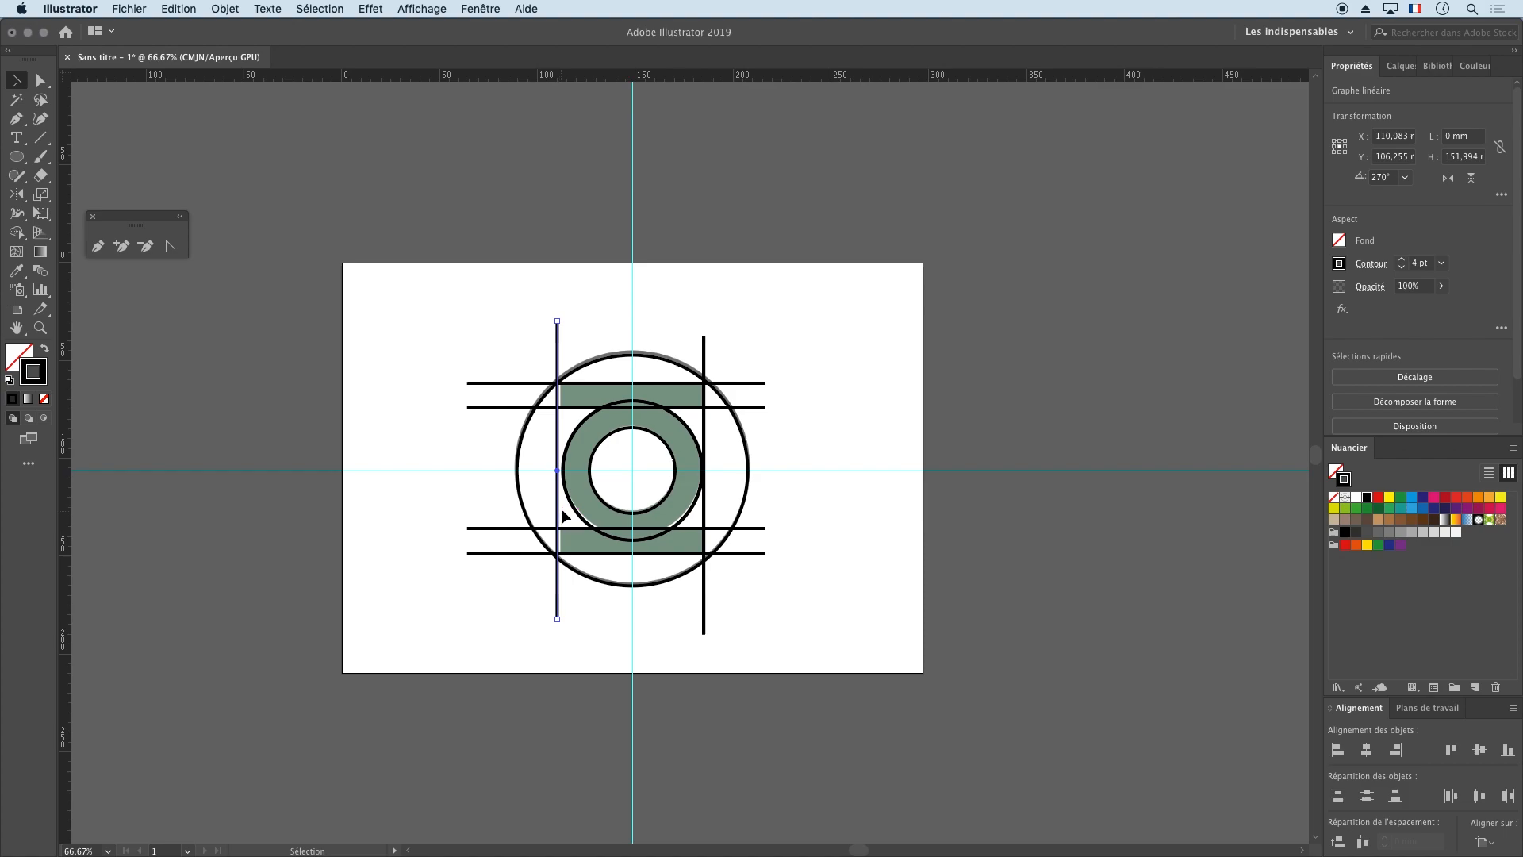
pyautogui.click(704, 426)
pyautogui.press('Right')
pyautogui.press('Right')
pyautogui.press('Right')
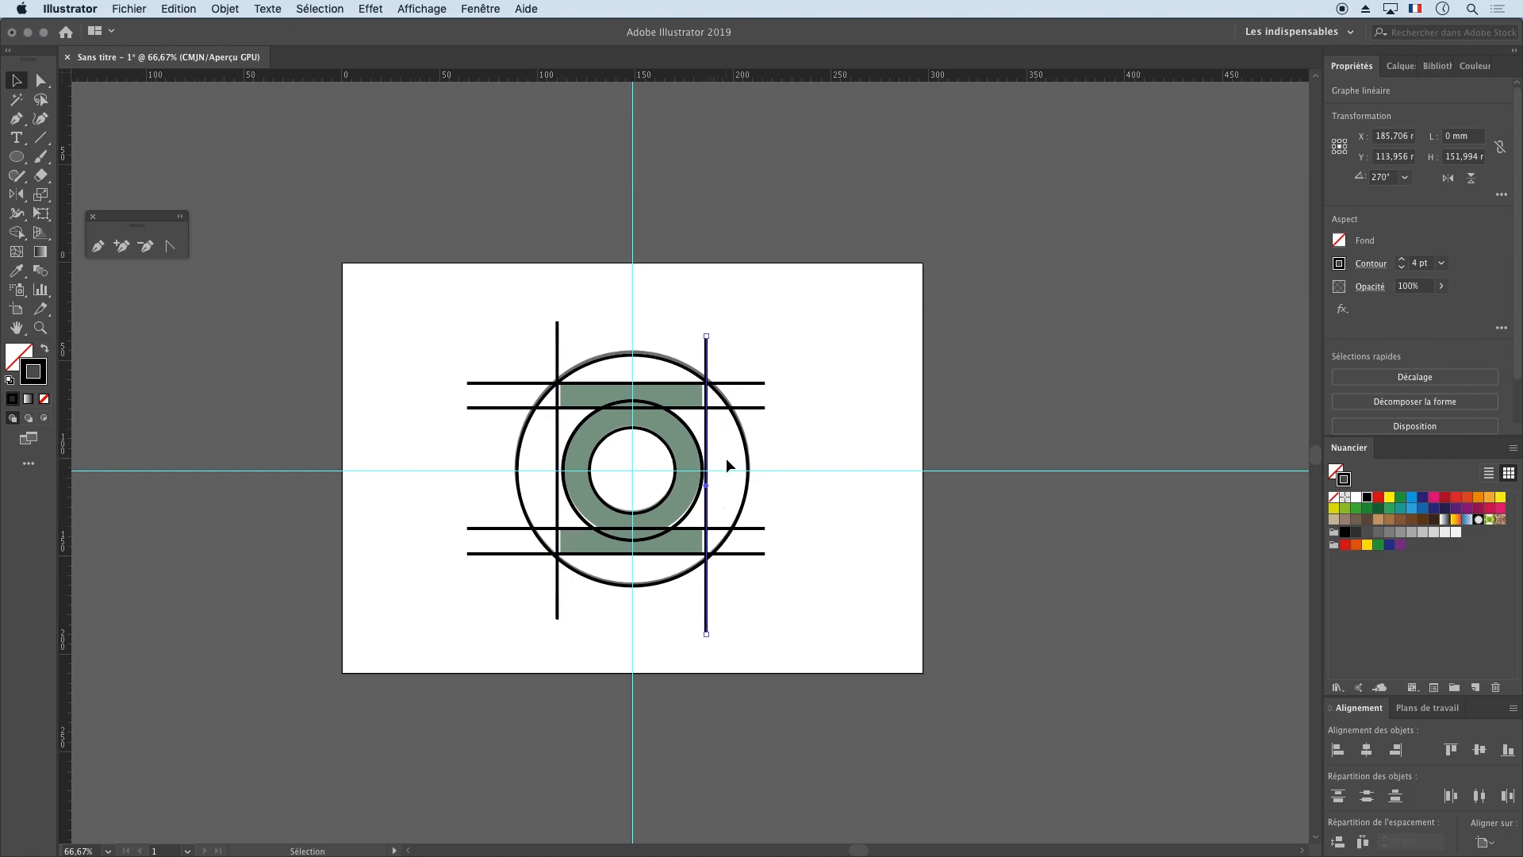
pyautogui.press('Right')
pyautogui.press('Right')
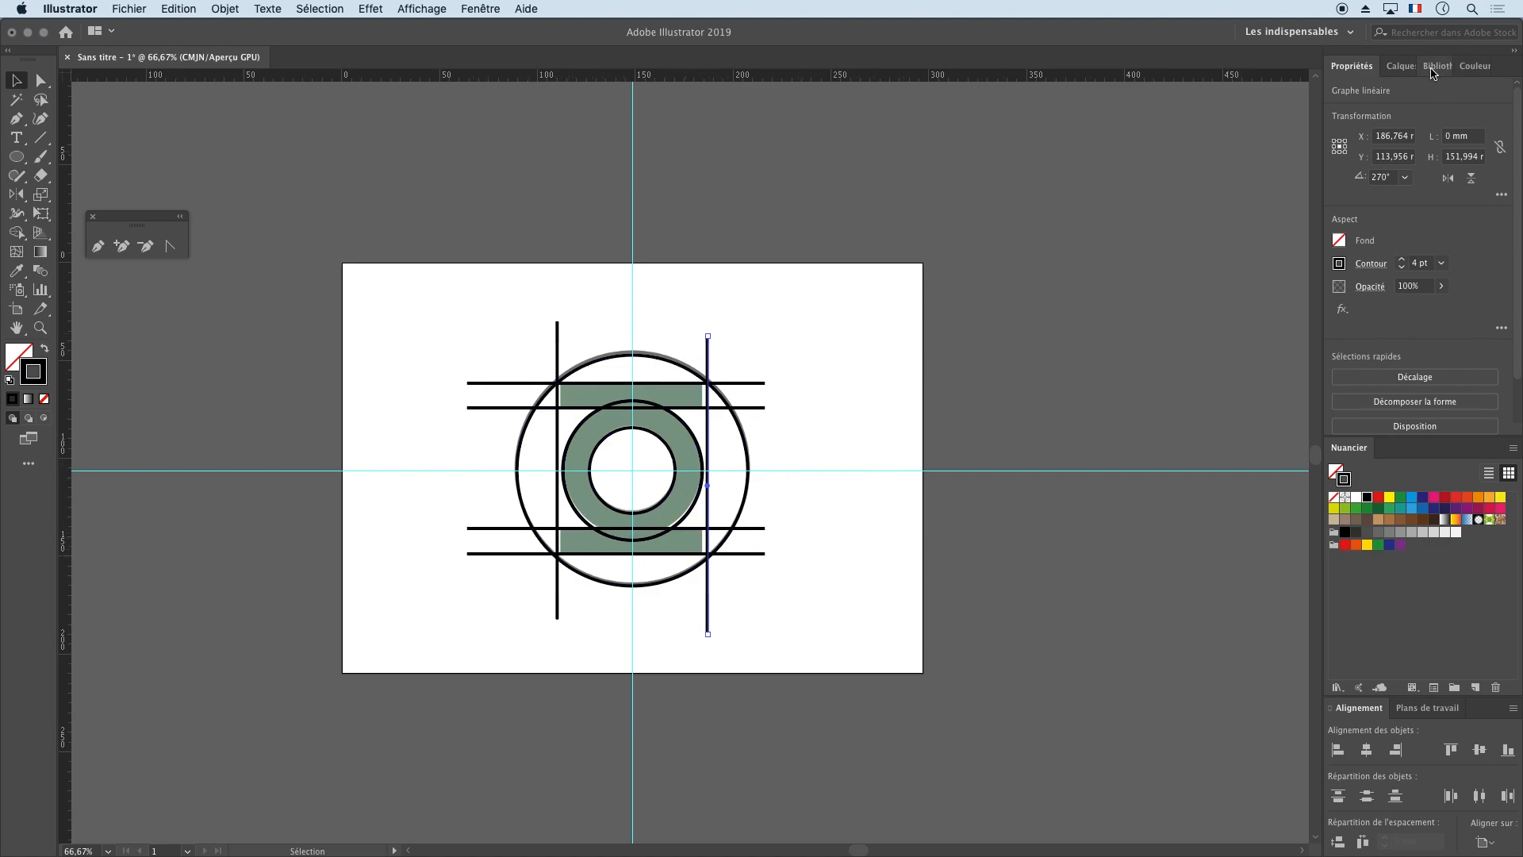
# Step: Show the layer list and toggle the GL Logo template's visibility to check the construction lines
pyautogui.click(1393, 69)
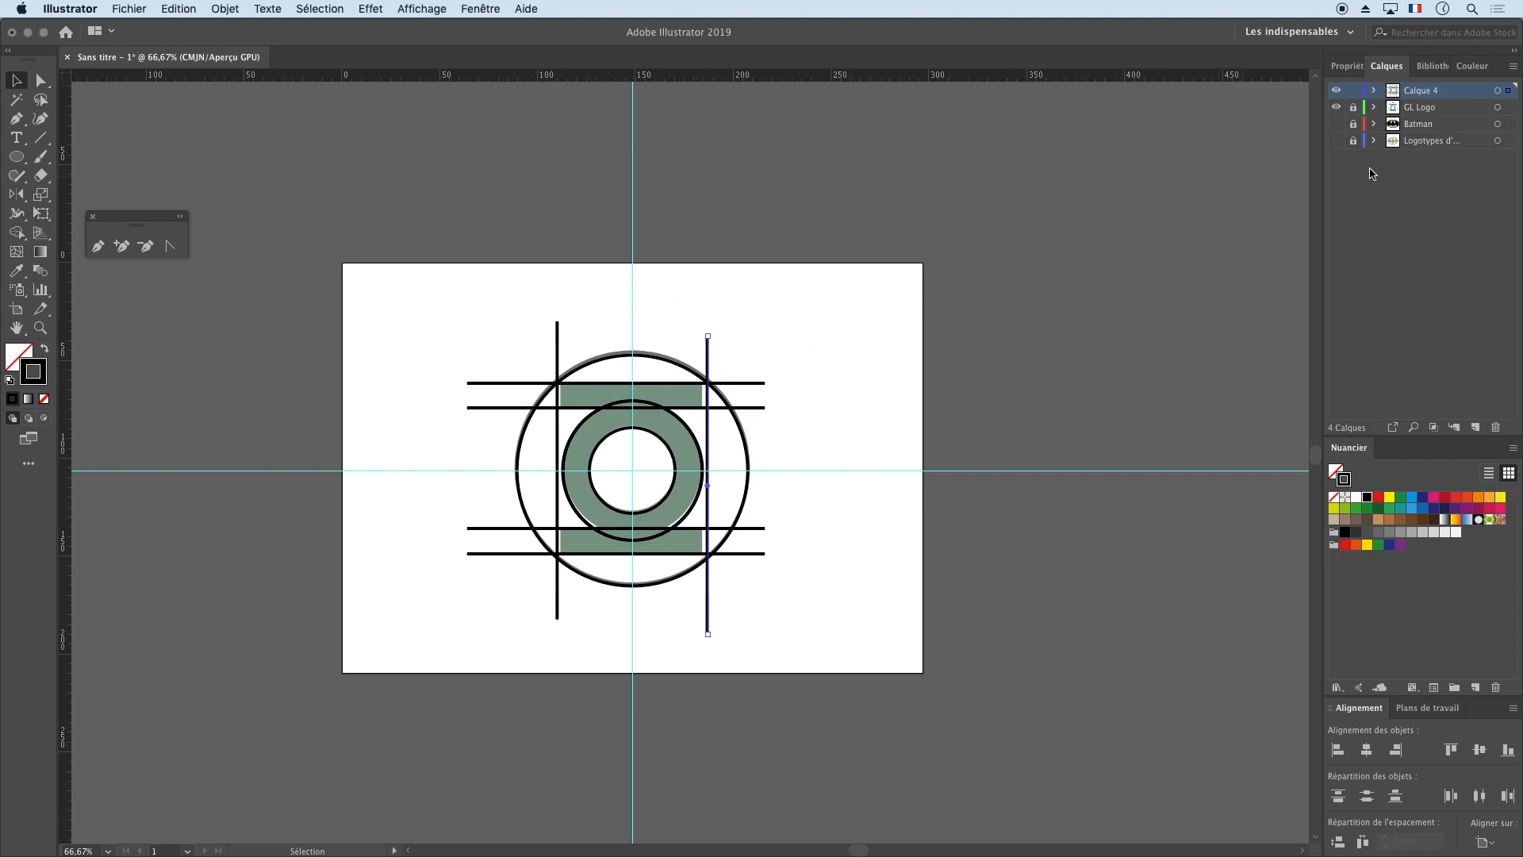
pyautogui.click(1337, 107)
pyautogui.click(1337, 106)
# Step: Select all construction lines and circles and try merging the ring with the upper and lower bars using Shape Builder
pyautogui.click(466, 336)
pyautogui.moveTo(417, 291); pyautogui.dragTo(846, 676)
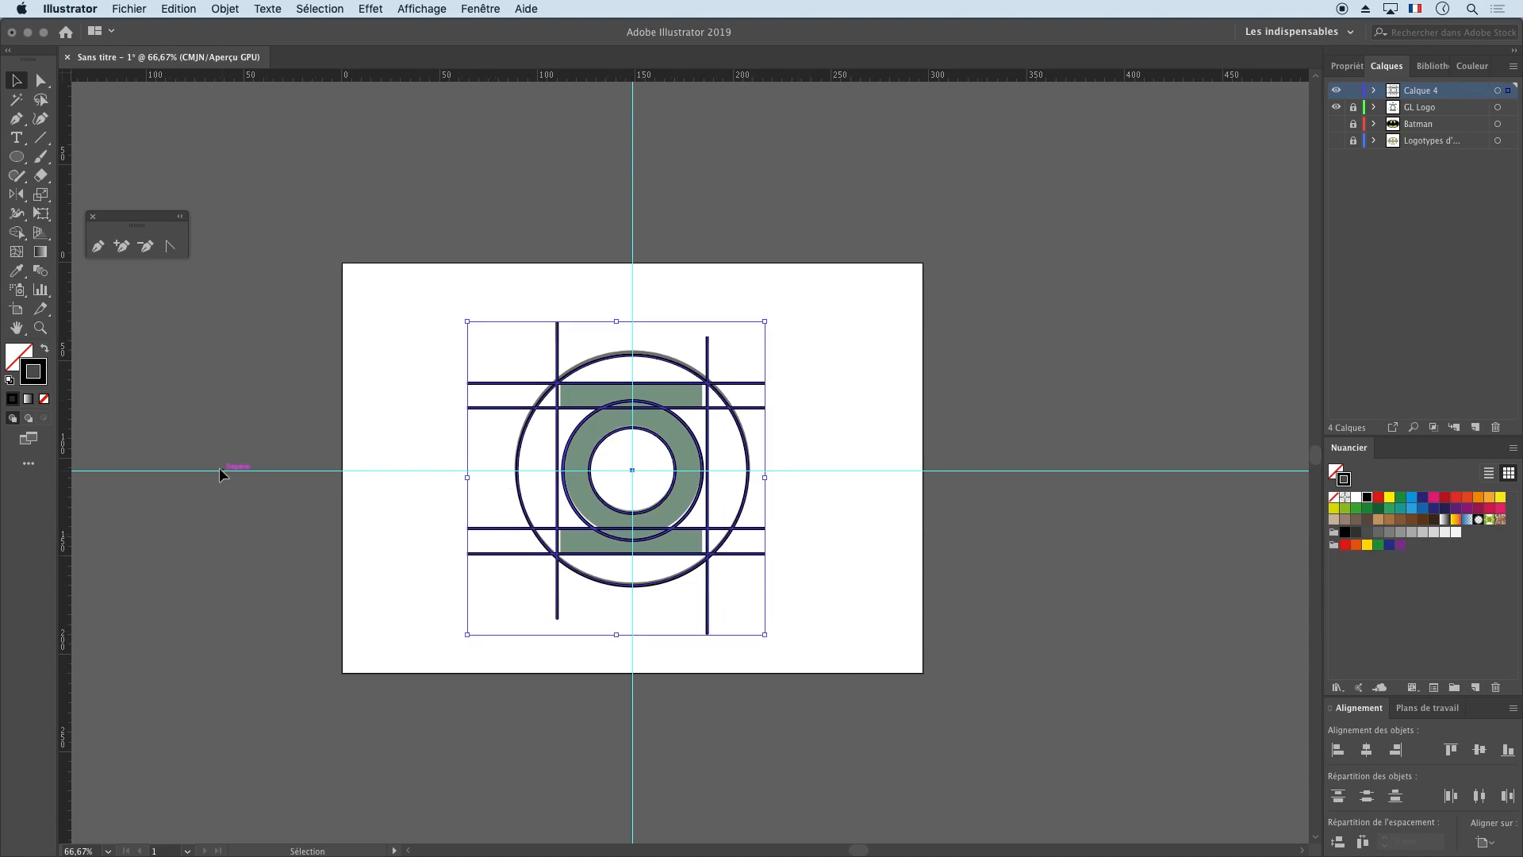
pyautogui.click(18, 233)
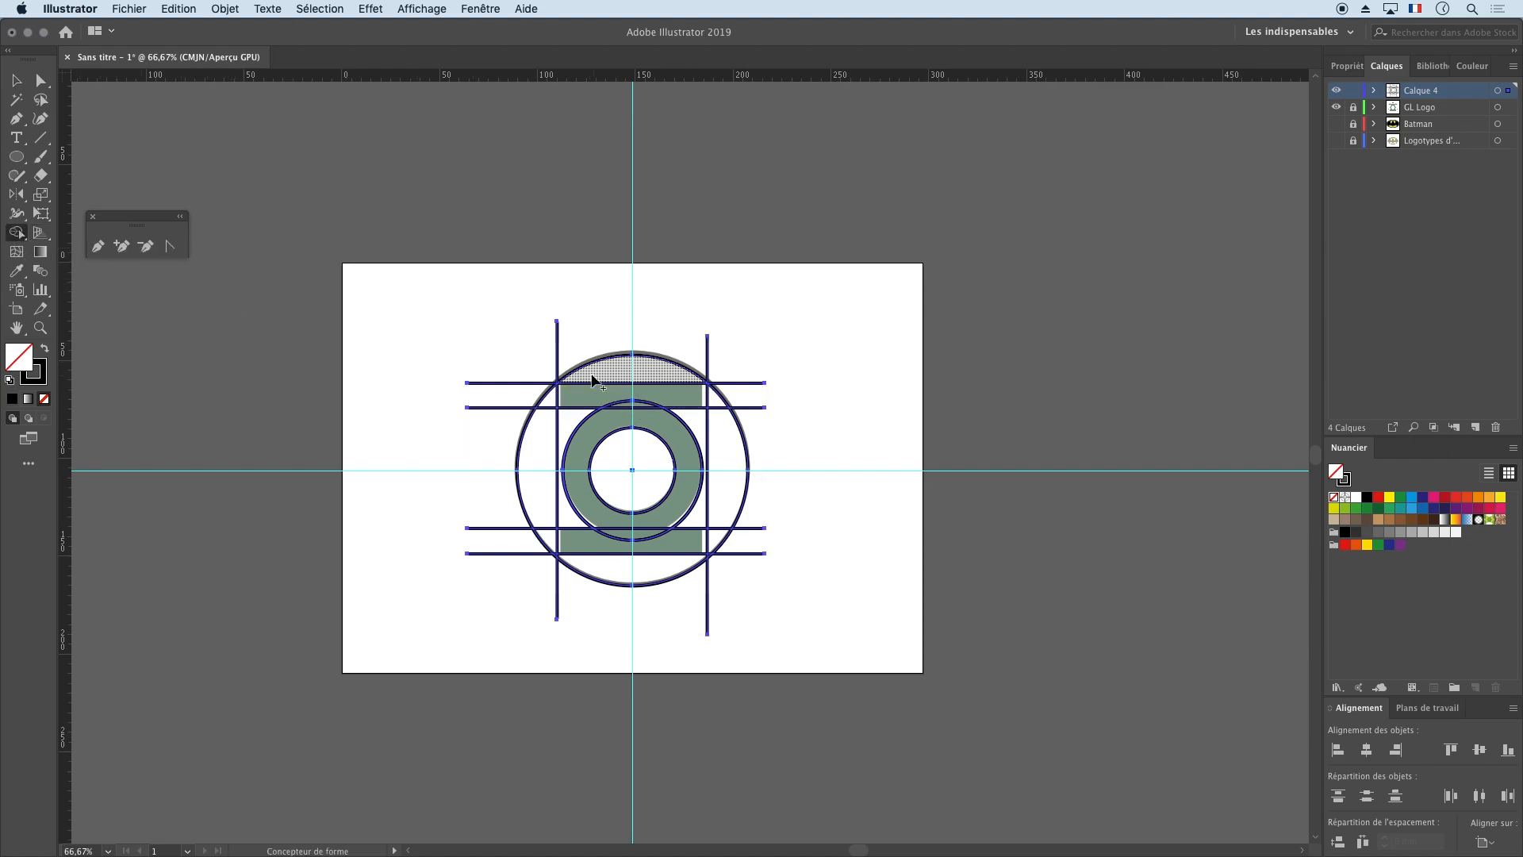
pyautogui.click(587, 399)
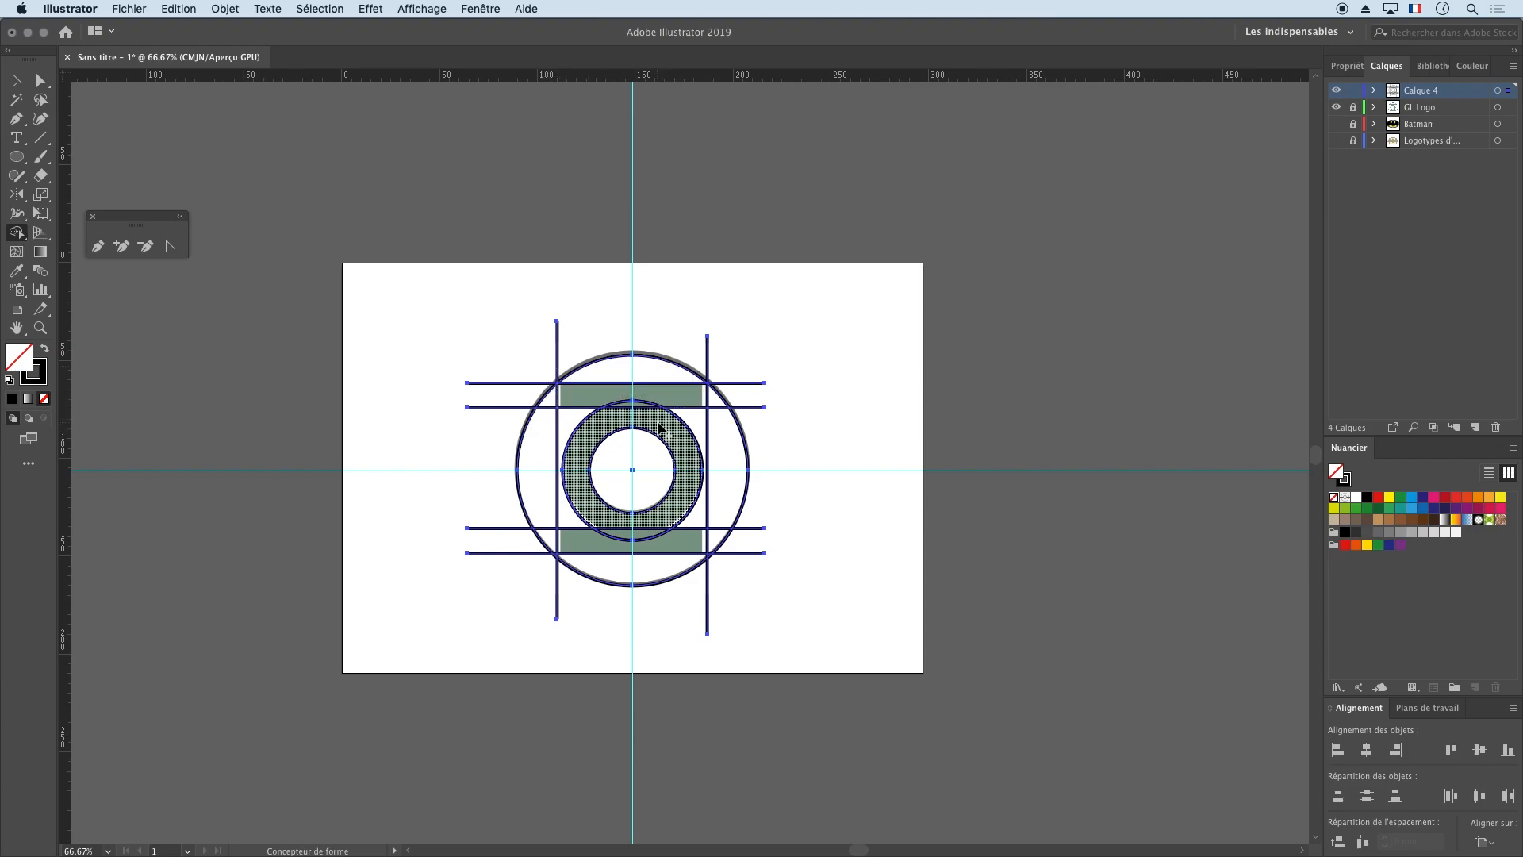
pyautogui.press('super+plus')
pyautogui.press('super+plus')
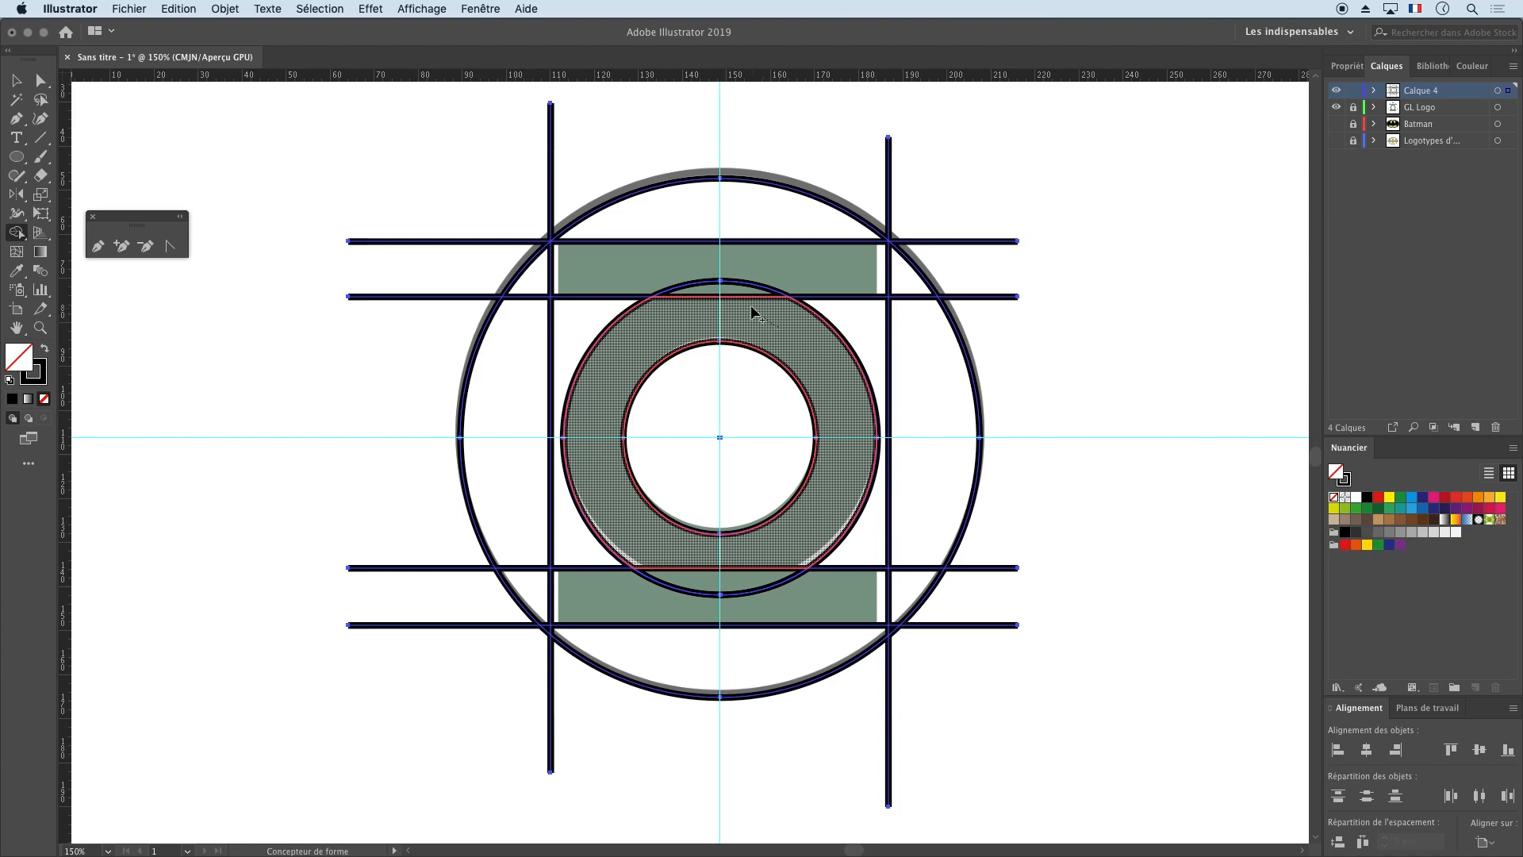
pyautogui.moveTo(745, 302)
pyautogui.mouseDown()
pyautogui.moveTo(692, 256)
pyautogui.moveTo(651, 271)
pyautogui.moveTo(690, 308)
pyautogui.mouseUp()
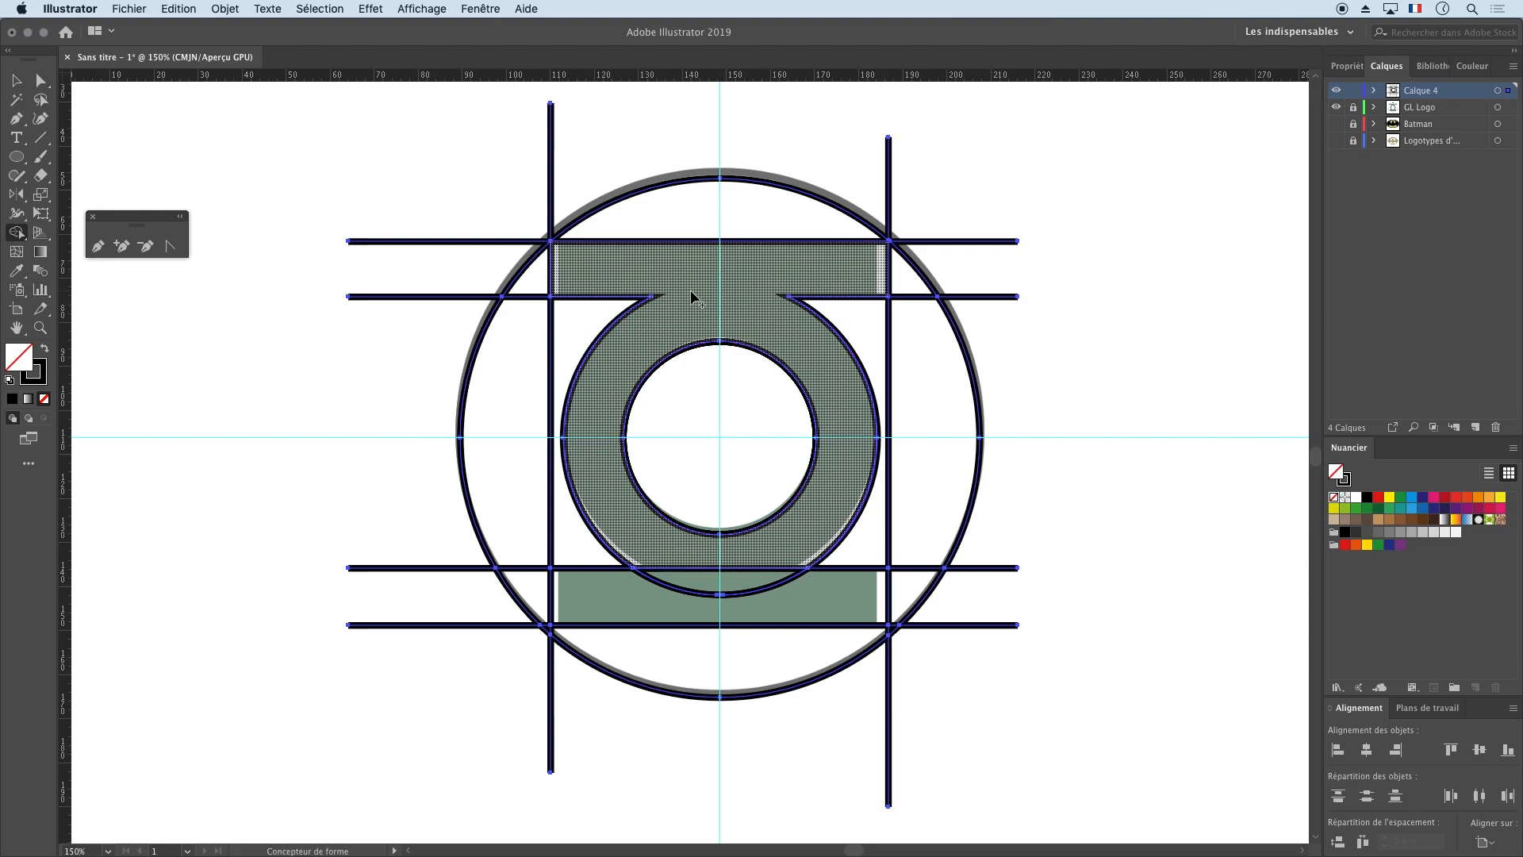
pyautogui.moveTo(653, 551); pyautogui.dragTo(688, 601)
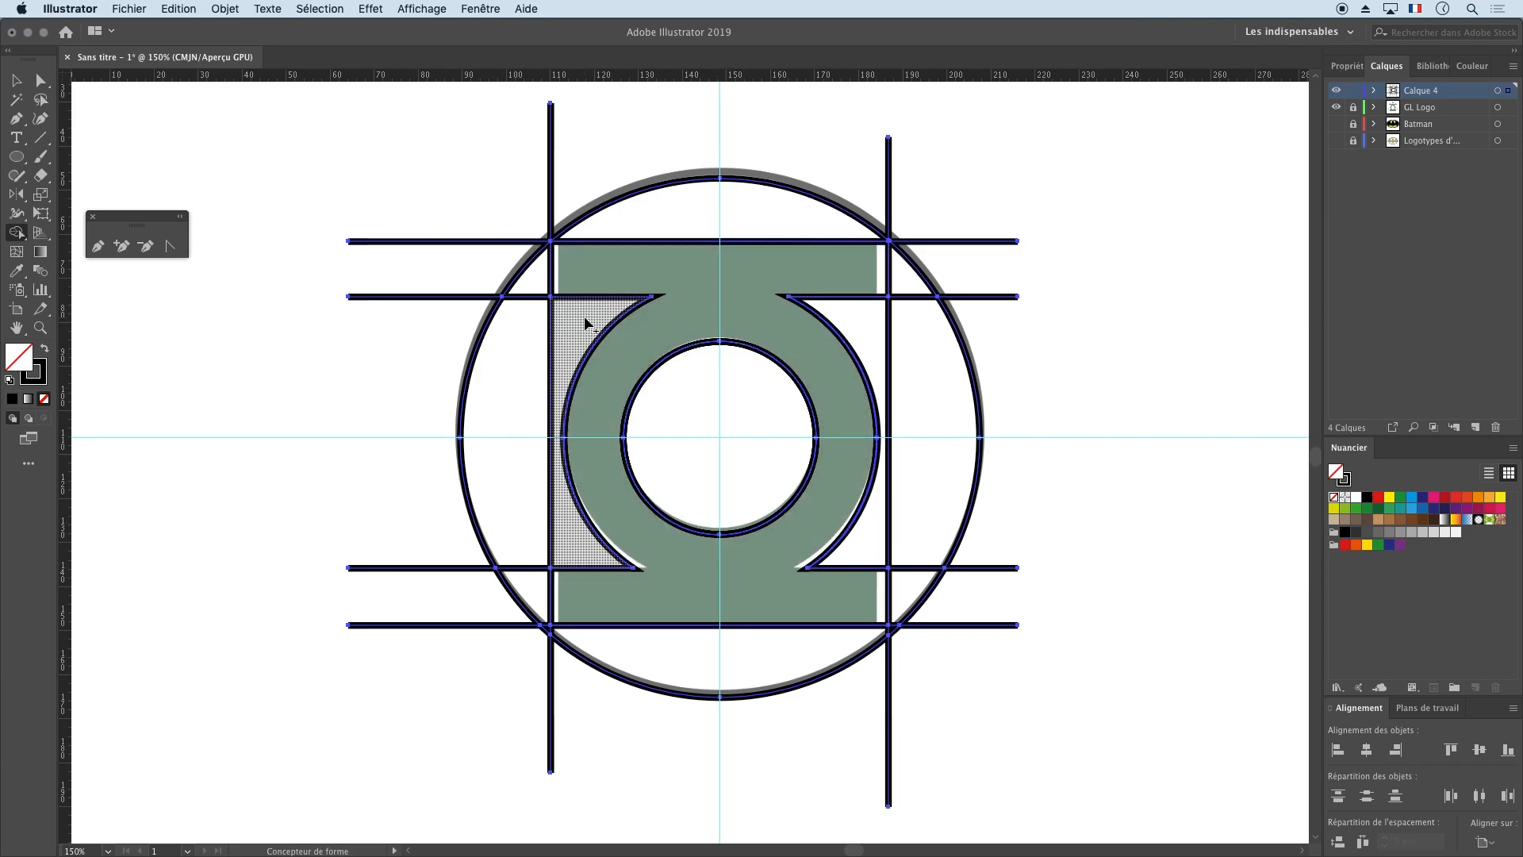
# Step: Try removing the line ends outside the outer circle with Shape Builder, undo the removals and deselect the artwork
pyautogui.keyDown('alt'); pyautogui.click(550, 187); pyautogui.keyUp('alt')
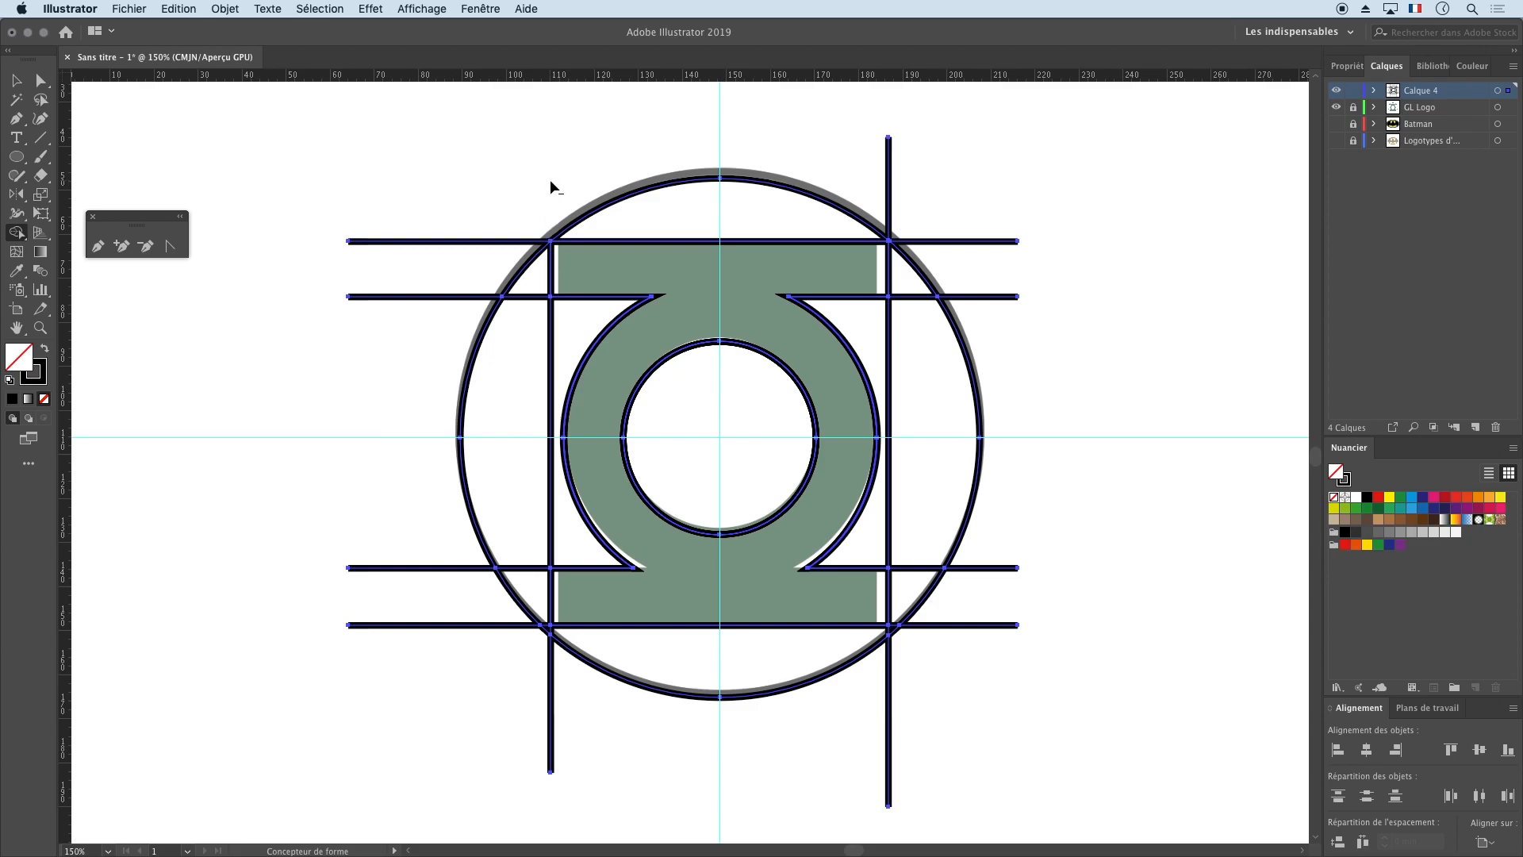
pyautogui.keyDown('alt'); pyautogui.click(463, 241); pyautogui.keyUp('alt')
pyautogui.press('super+z')
pyautogui.press('super+z')
pyautogui.press('super+z')
pyautogui.click(29, 78)
pyautogui.press('super+a')
pyautogui.click(1144, 242)
# Step: Try enlarging the merged outer shape, and undo back to the separate circles and lines
pyautogui.click(817, 201)
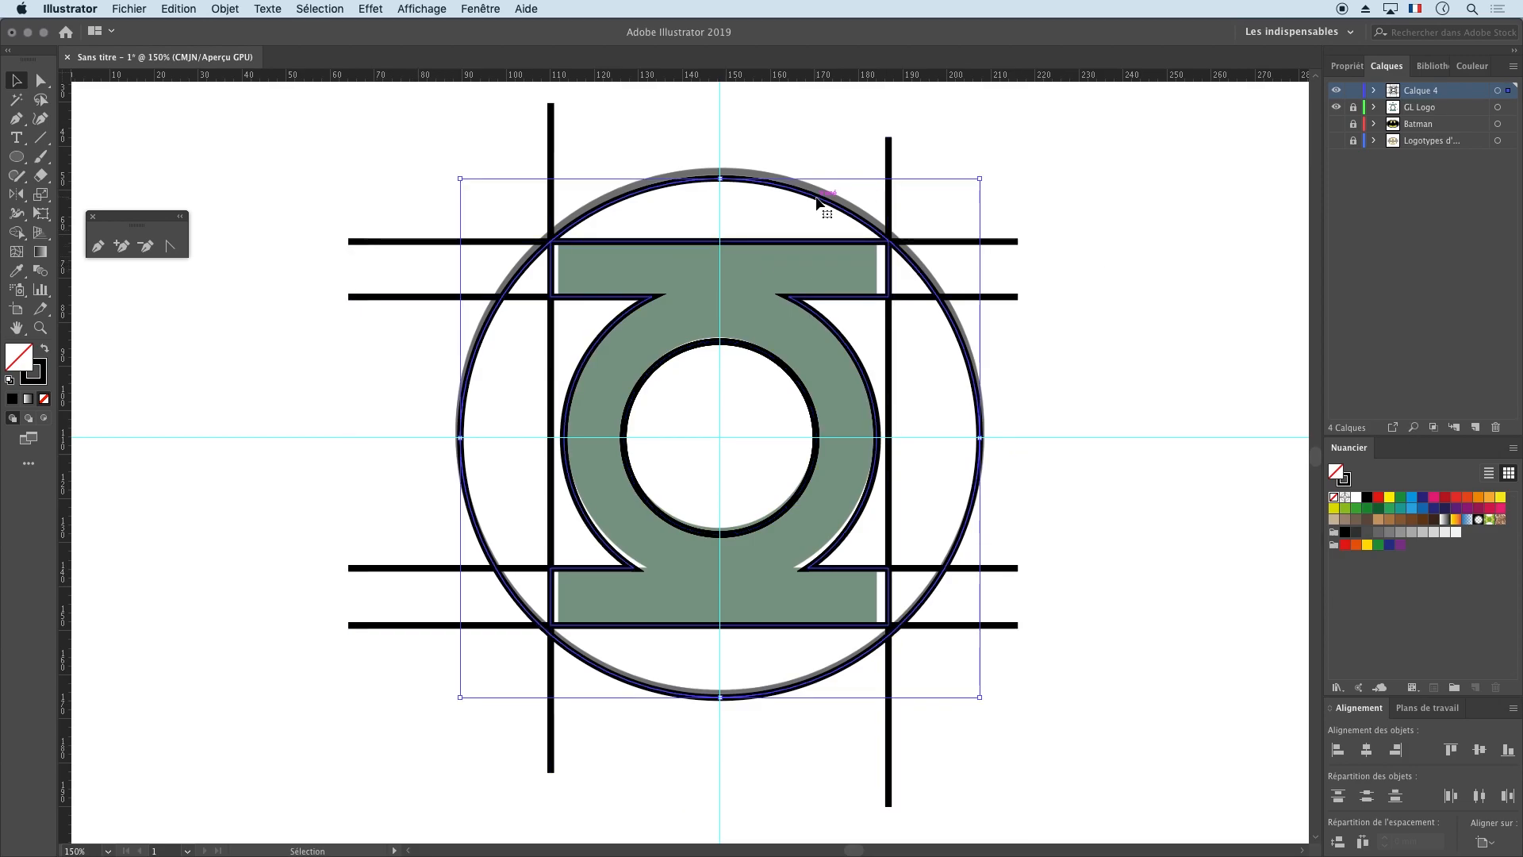
pyautogui.moveTo(981, 182); pyautogui.dragTo(1012, 157)
pyautogui.press('super+z')
pyautogui.click(1056, 287)
pyautogui.click(980, 373)
pyautogui.press('super+z')
pyautogui.press('super+z')
pyautogui.press('super+z')
pyautogui.press('super+z')
pyautogui.press('super+z')
pyautogui.press('super+z')
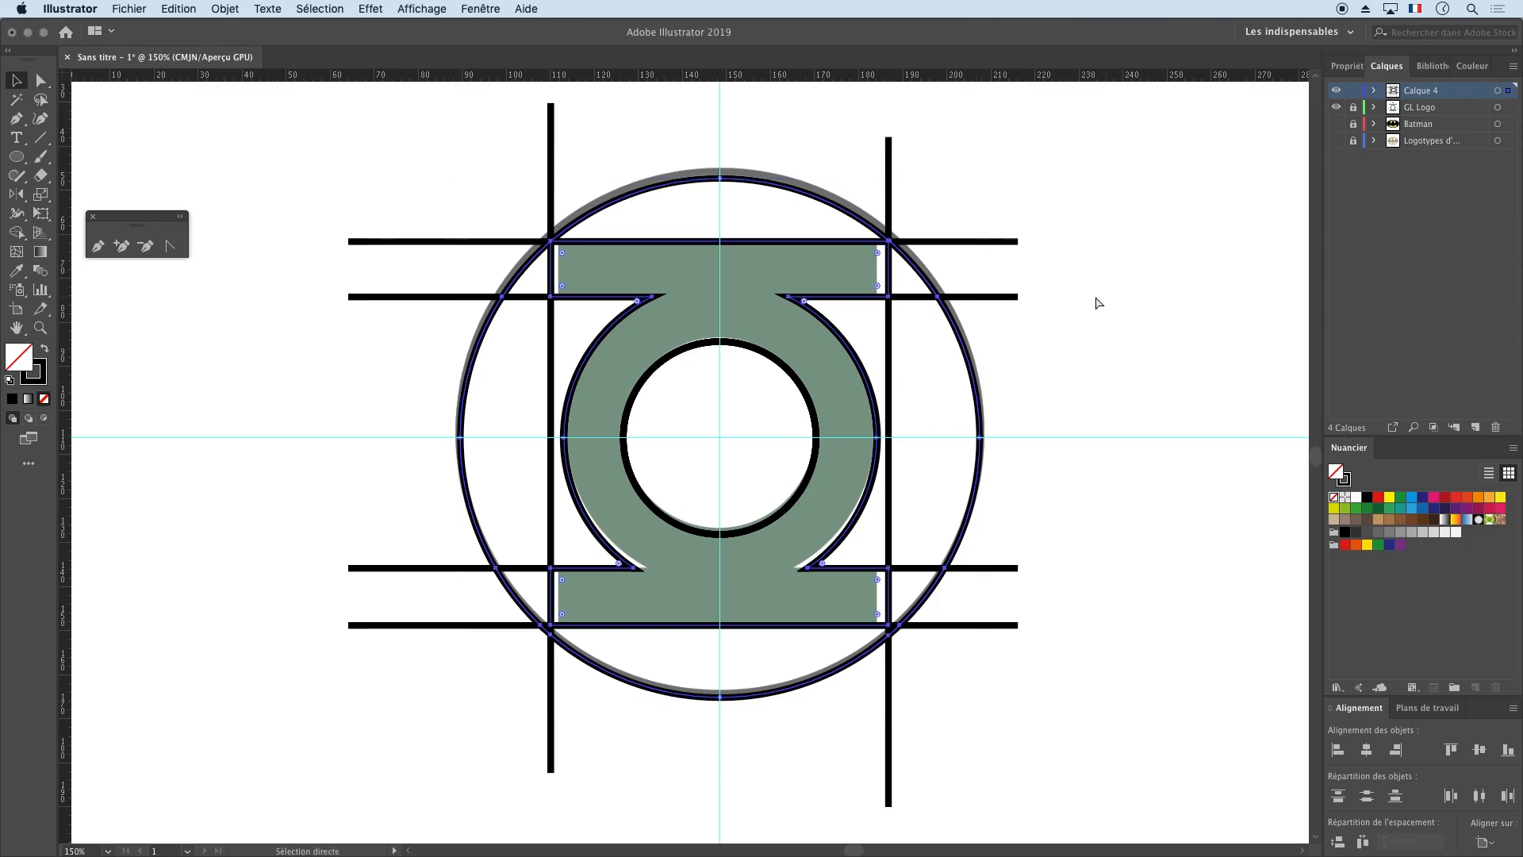
# Step: Enlarge the outer circle about its centre to about 130 mm in diameter so it encloses the bars' corners
pyautogui.press('v')
pyautogui.click(960, 330)
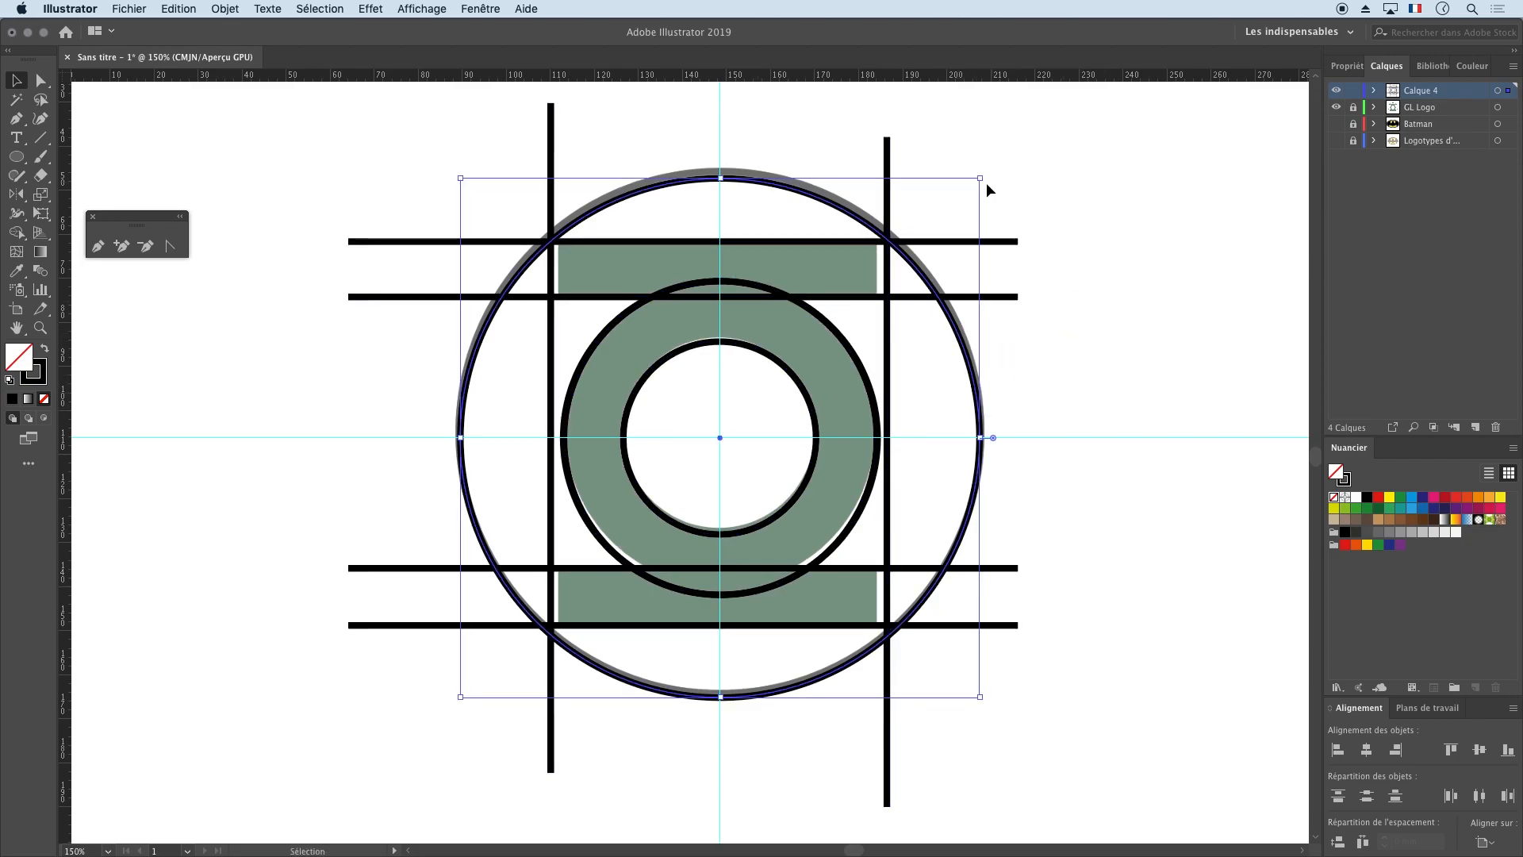
pyautogui.moveTo(981, 180); pyautogui.dragTo(1007, 149)
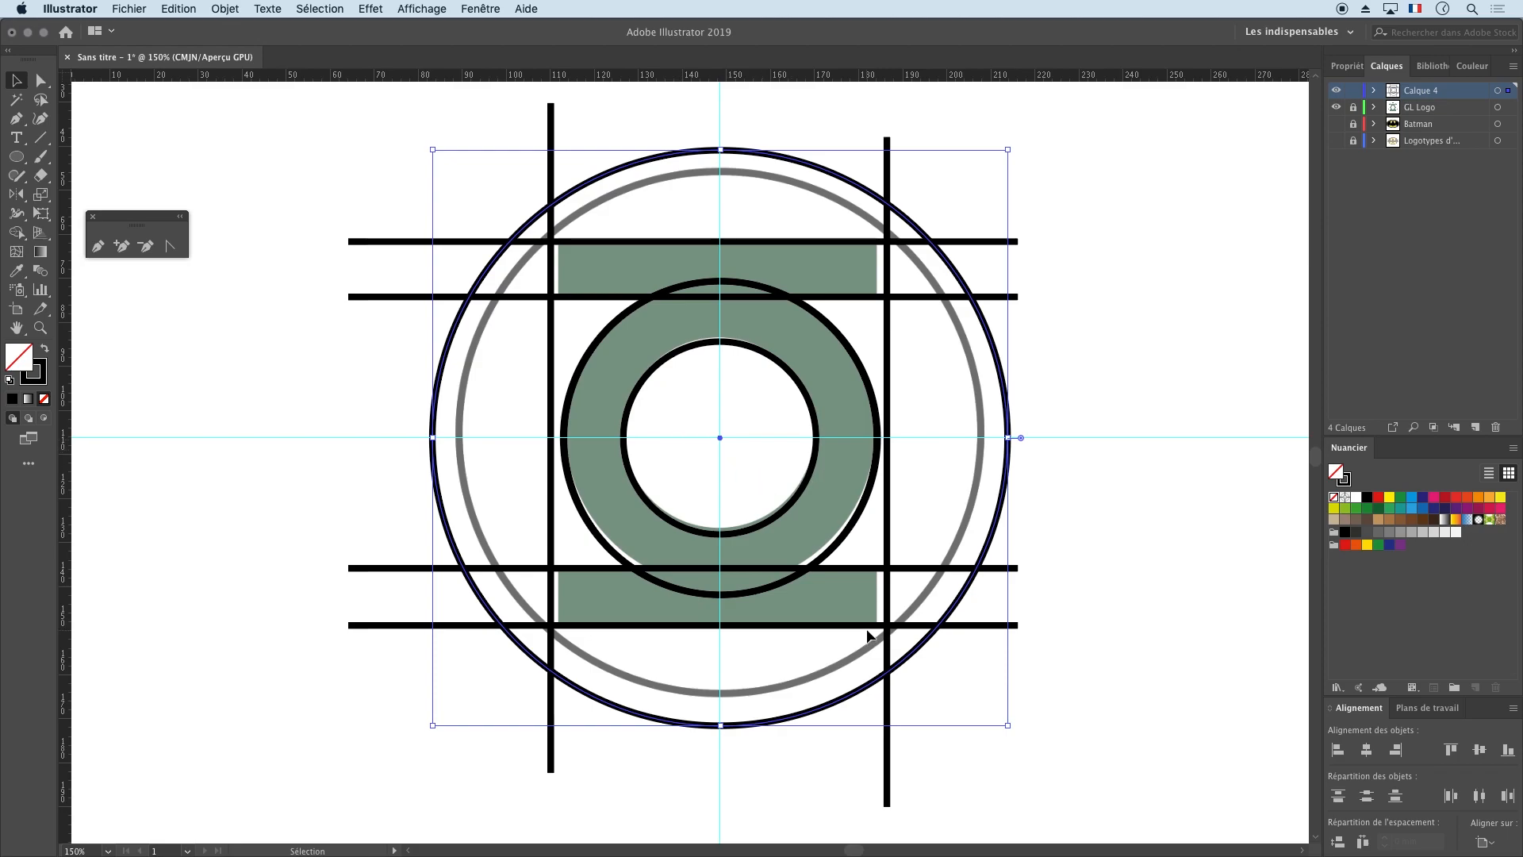
# Step: Select all circles and lines and merge the green ring with the upper and lower bars using Shape Builder
pyautogui.moveTo(1112, 113); pyautogui.dragTo(297, 777)
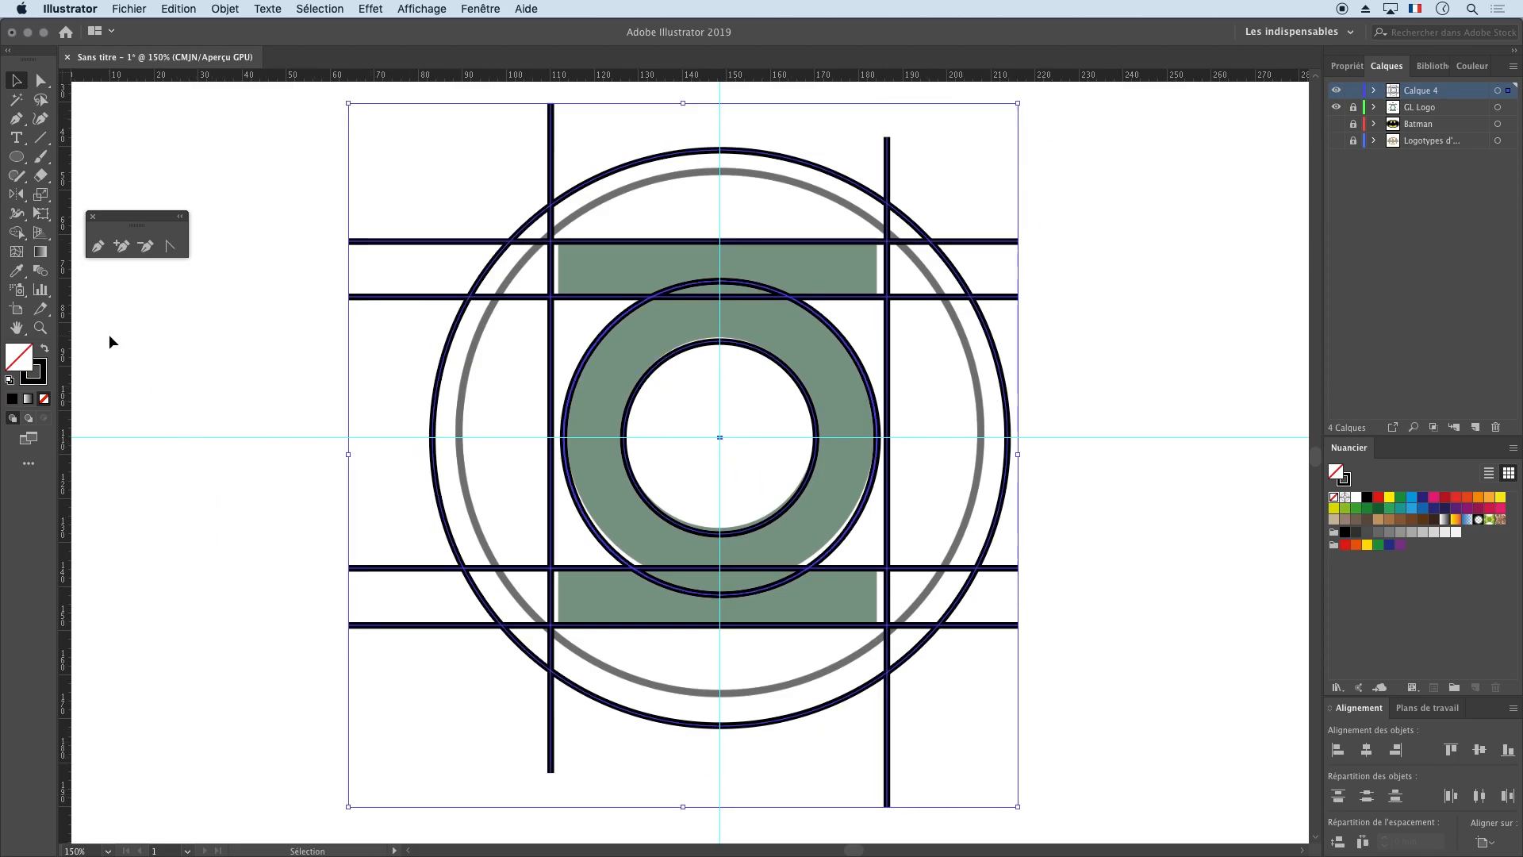
pyautogui.click(15, 231)
pyautogui.moveTo(730, 262)
pyautogui.mouseDown()
pyautogui.moveTo(767, 321)
pyautogui.moveTo(678, 285)
pyautogui.mouseUp()
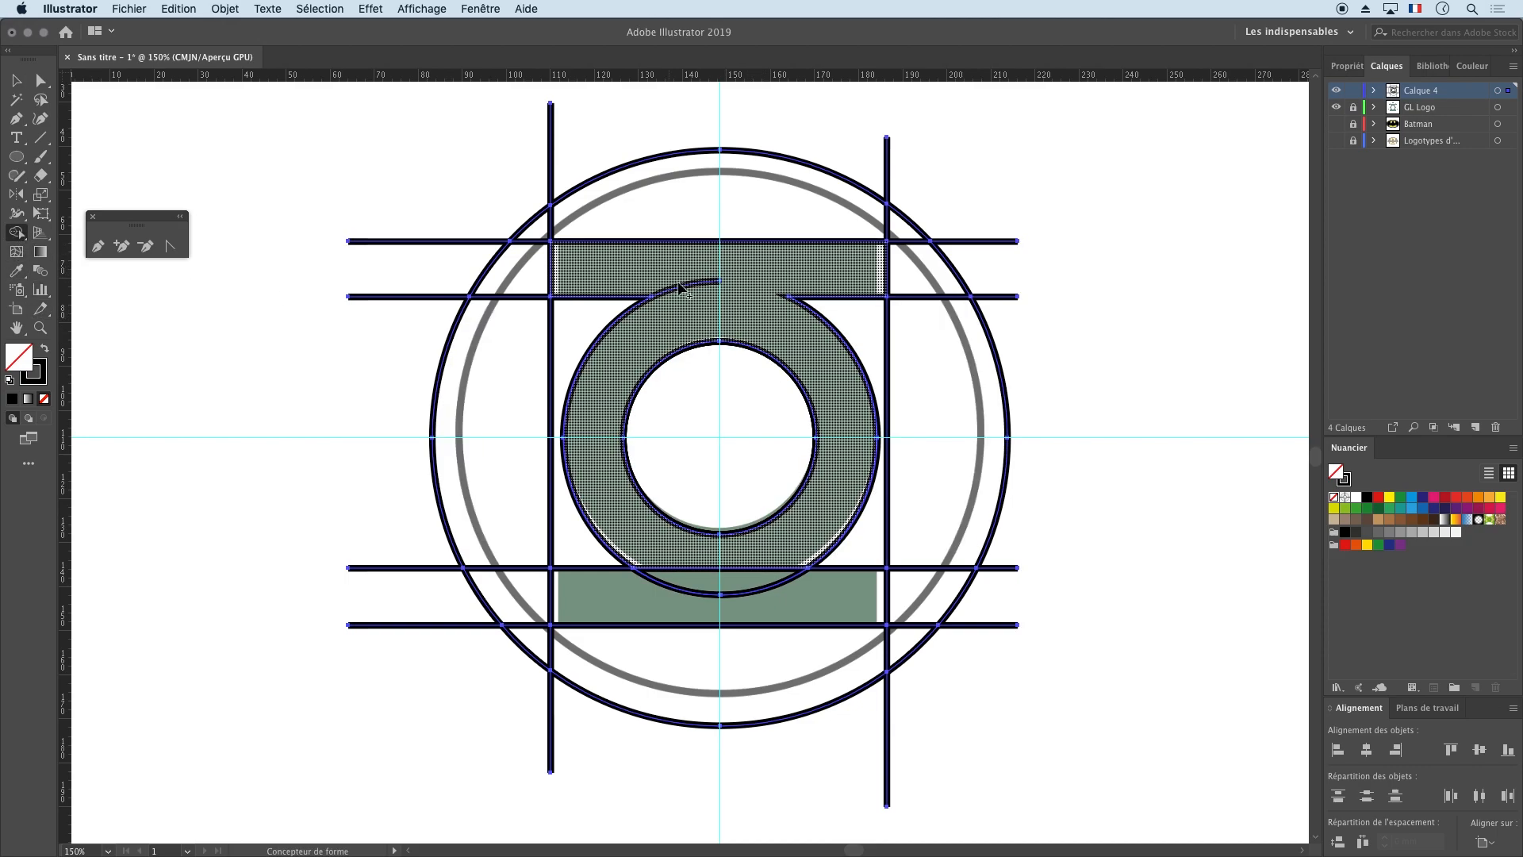
pyautogui.moveTo(660, 565)
pyautogui.mouseDown()
pyautogui.moveTo(724, 618)
pyautogui.moveTo(775, 602)
pyautogui.moveTo(760, 588)
pyautogui.mouseUp()
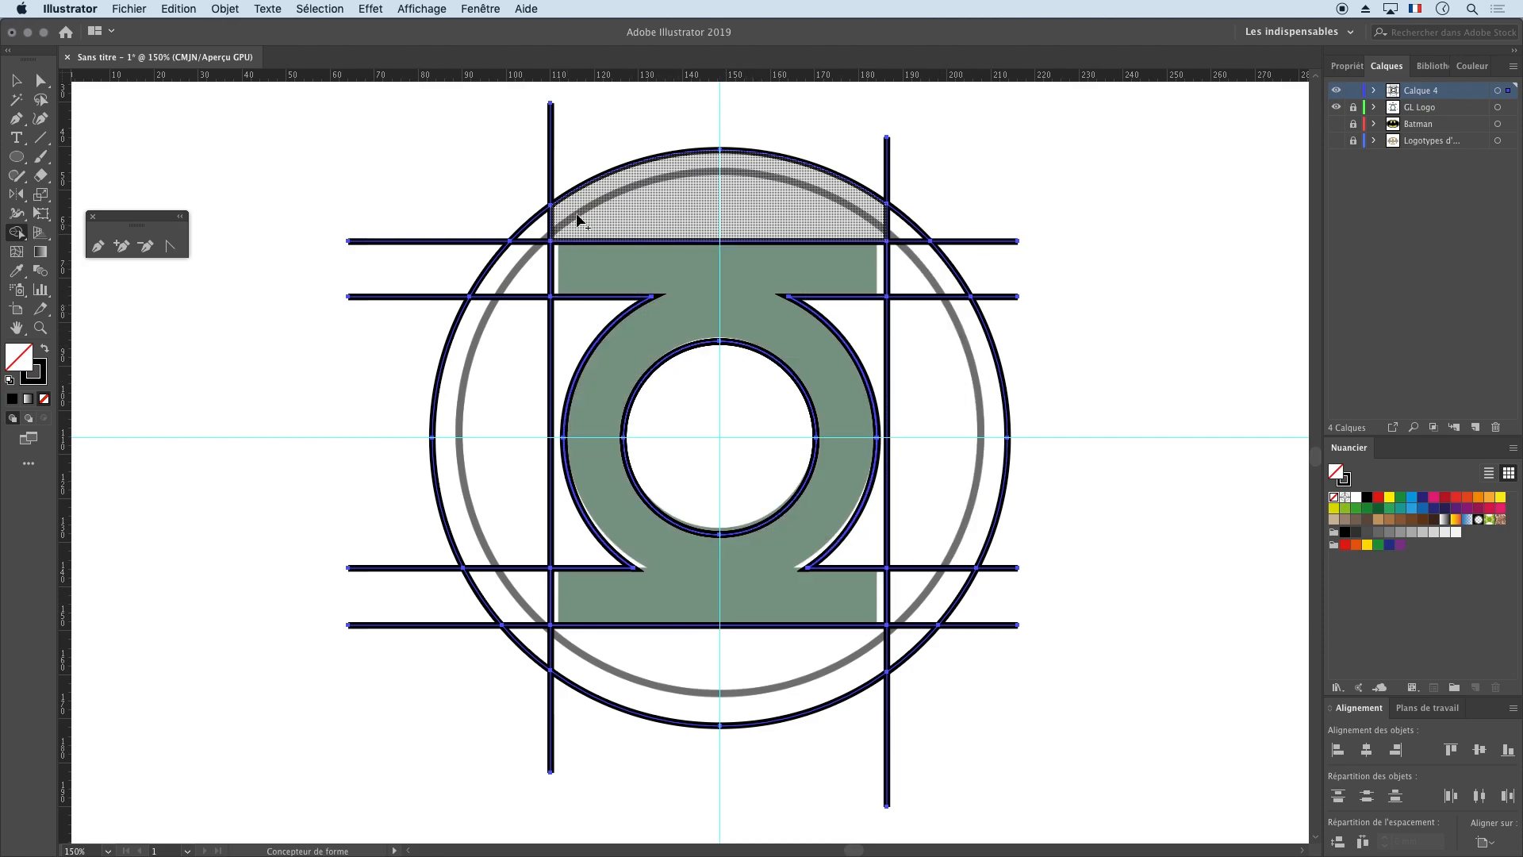
# Step: Merge the background regions between the emblem and the outer circle on both sides with Shape Builder
pyautogui.moveTo(530, 230)
pyautogui.mouseDown()
pyautogui.moveTo(514, 374)
pyautogui.moveTo(525, 343)
pyautogui.moveTo(565, 347)
pyautogui.mouseUp()
pyautogui.moveTo(510, 545); pyautogui.dragTo(568, 663)
pyautogui.moveTo(870, 669)
pyautogui.mouseDown()
pyautogui.moveTo(918, 613)
pyautogui.moveTo(938, 392)
pyautogui.mouseUp()
pyautogui.moveTo(912, 252)
pyautogui.mouseDown()
pyautogui.moveTo(870, 224)
pyautogui.moveTo(924, 254)
pyautogui.moveTo(930, 347)
pyautogui.moveTo(880, 336)
pyautogui.moveTo(941, 479)
pyautogui.mouseUp()
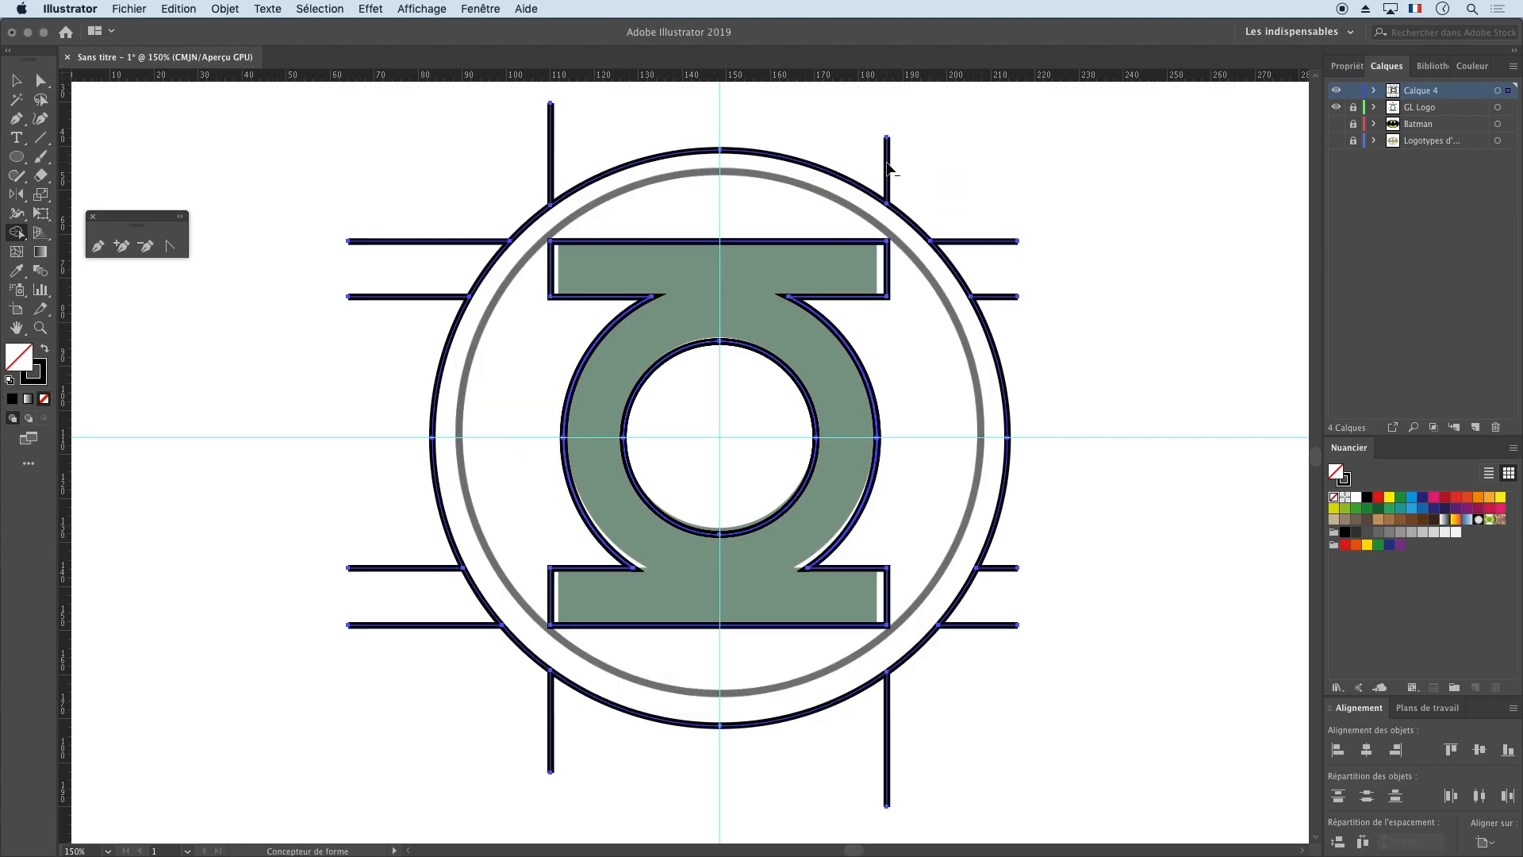
# Step: Remove all line ends sticking out of the outer circle with Shape Builder and select the remaining artwork
pyautogui.keyDown('alt'); pyautogui.click(979, 242); pyautogui.keyUp('alt')
pyautogui.moveTo(1015, 540); pyautogui.dragTo(981, 654)
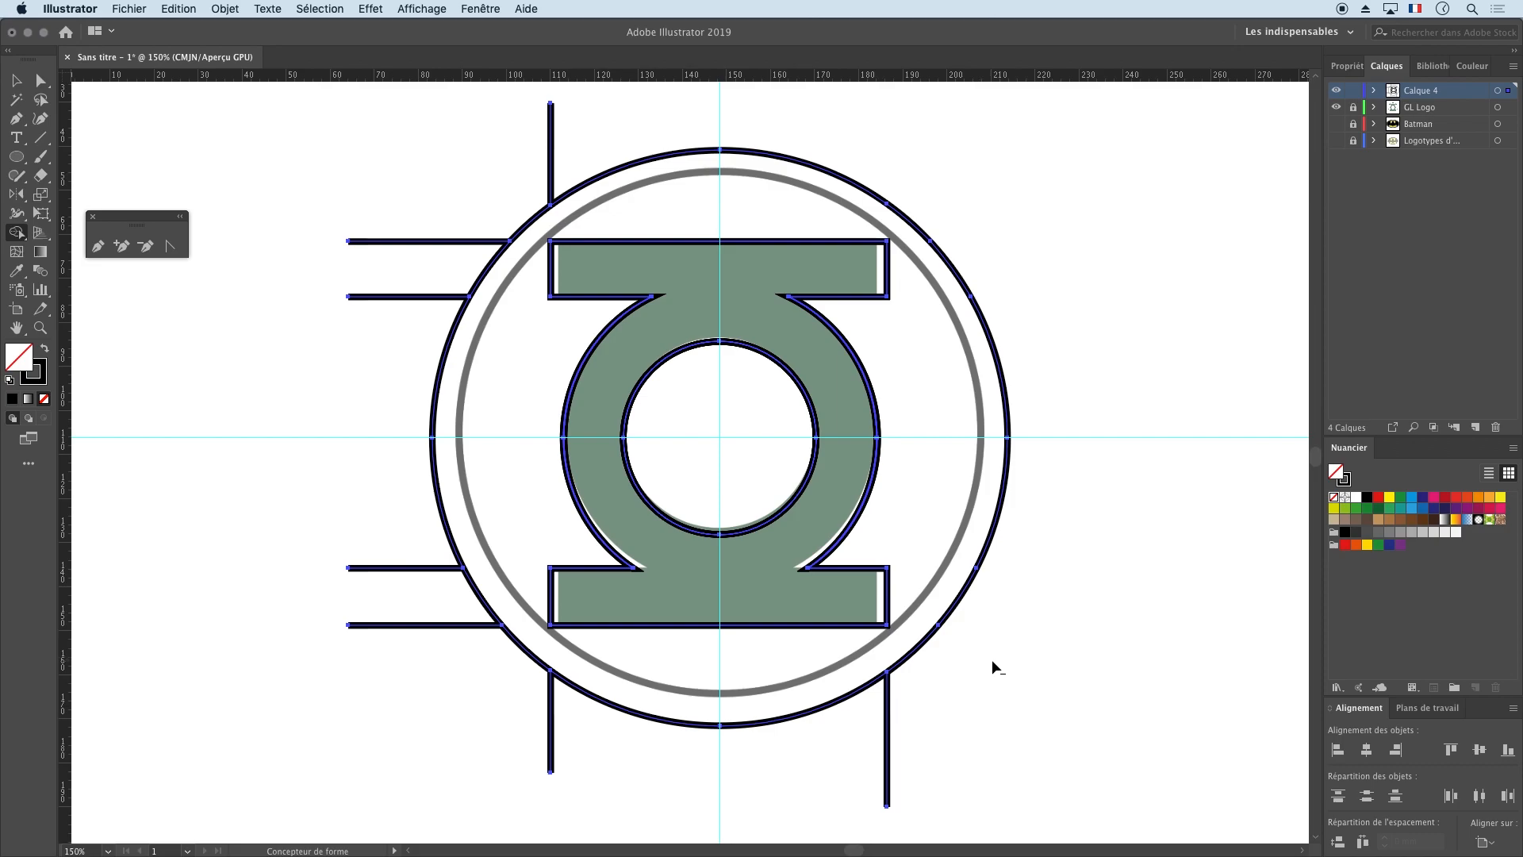
pyautogui.keyDown('alt'); pyautogui.click(550, 149); pyautogui.keyUp('alt')
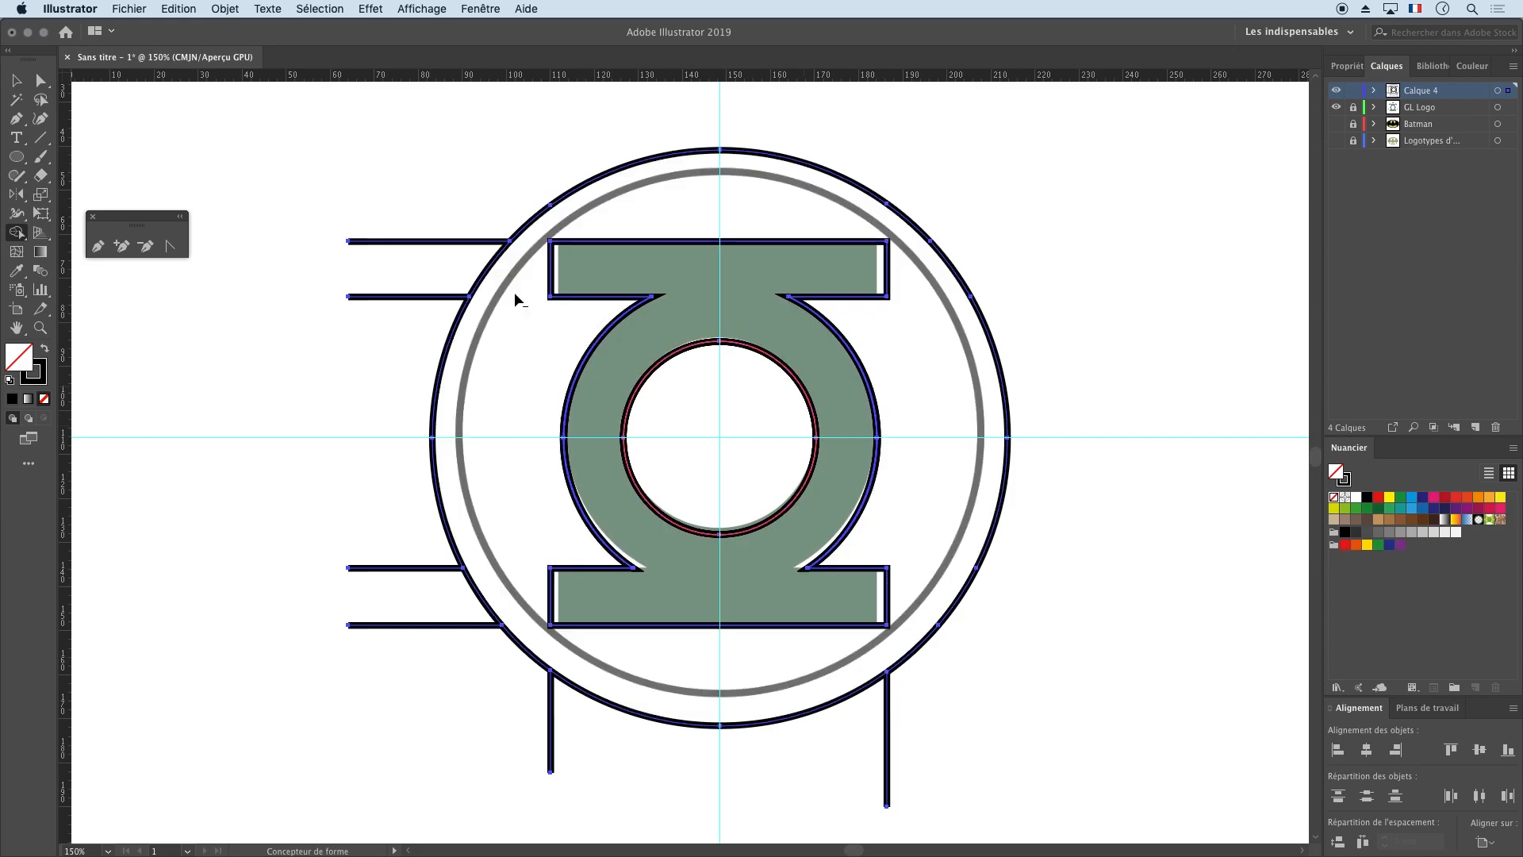
pyautogui.moveTo(411, 655)
pyautogui.mouseDown()
pyautogui.moveTo(604, 737)
pyautogui.moveTo(912, 761)
pyautogui.mouseUp()
pyautogui.press('v')
pyautogui.press('super+a')
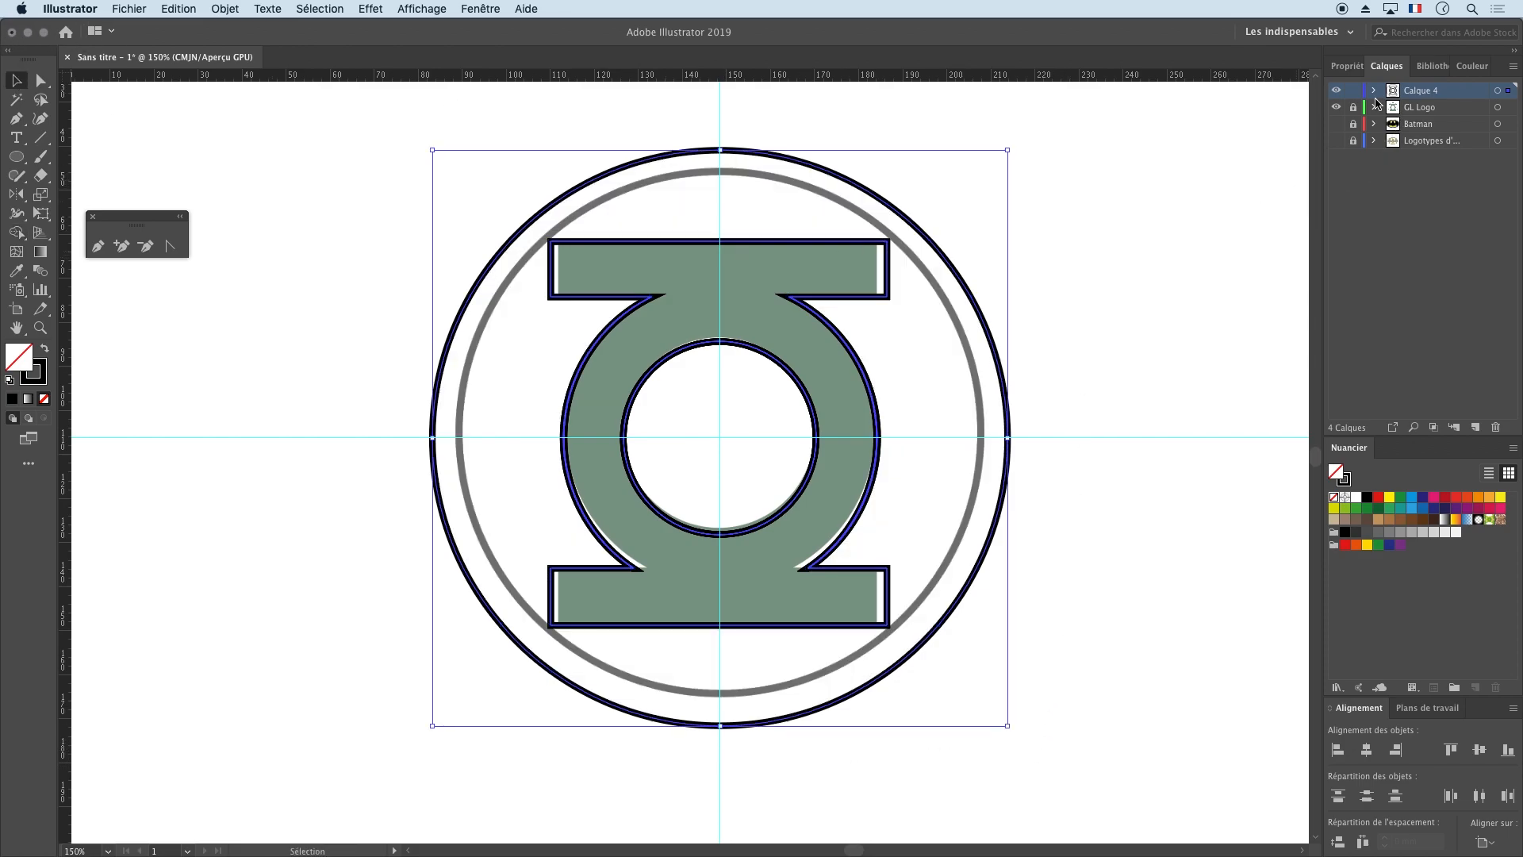
# Step: Hide the GL Logo template layer and deselect the artwork so only the new outlines show
pyautogui.click(1336, 107)
pyautogui.click(1073, 414)
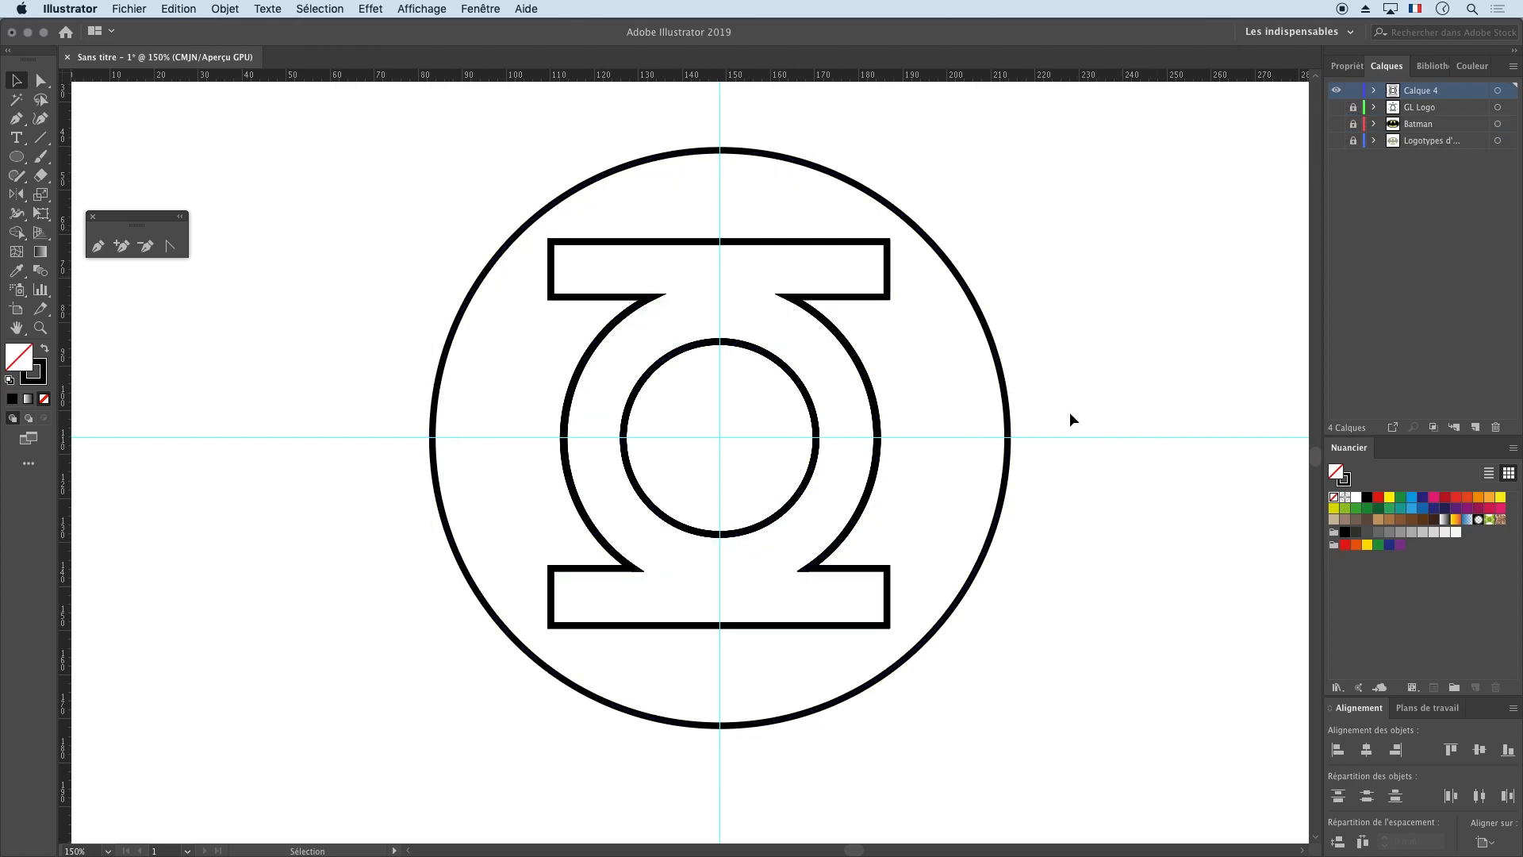
pyautogui.press('super+minus')
pyautogui.press('super+minus')
pyautogui.moveTo(1068, 418); pyautogui.dragTo(931, 415)
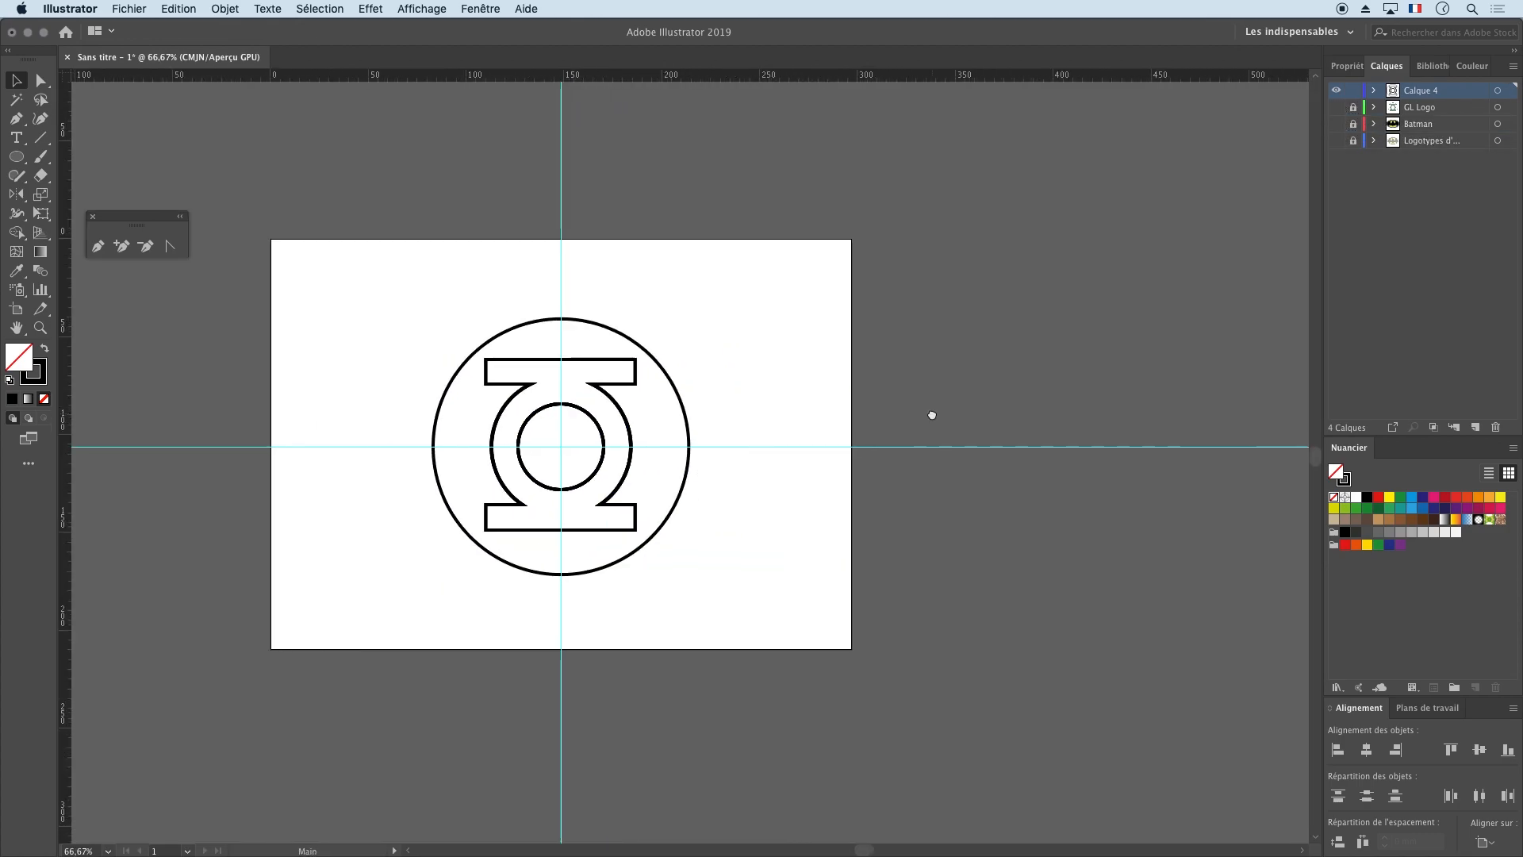
# Step: Clear all guides from the document
pyautogui.click(436, 7)
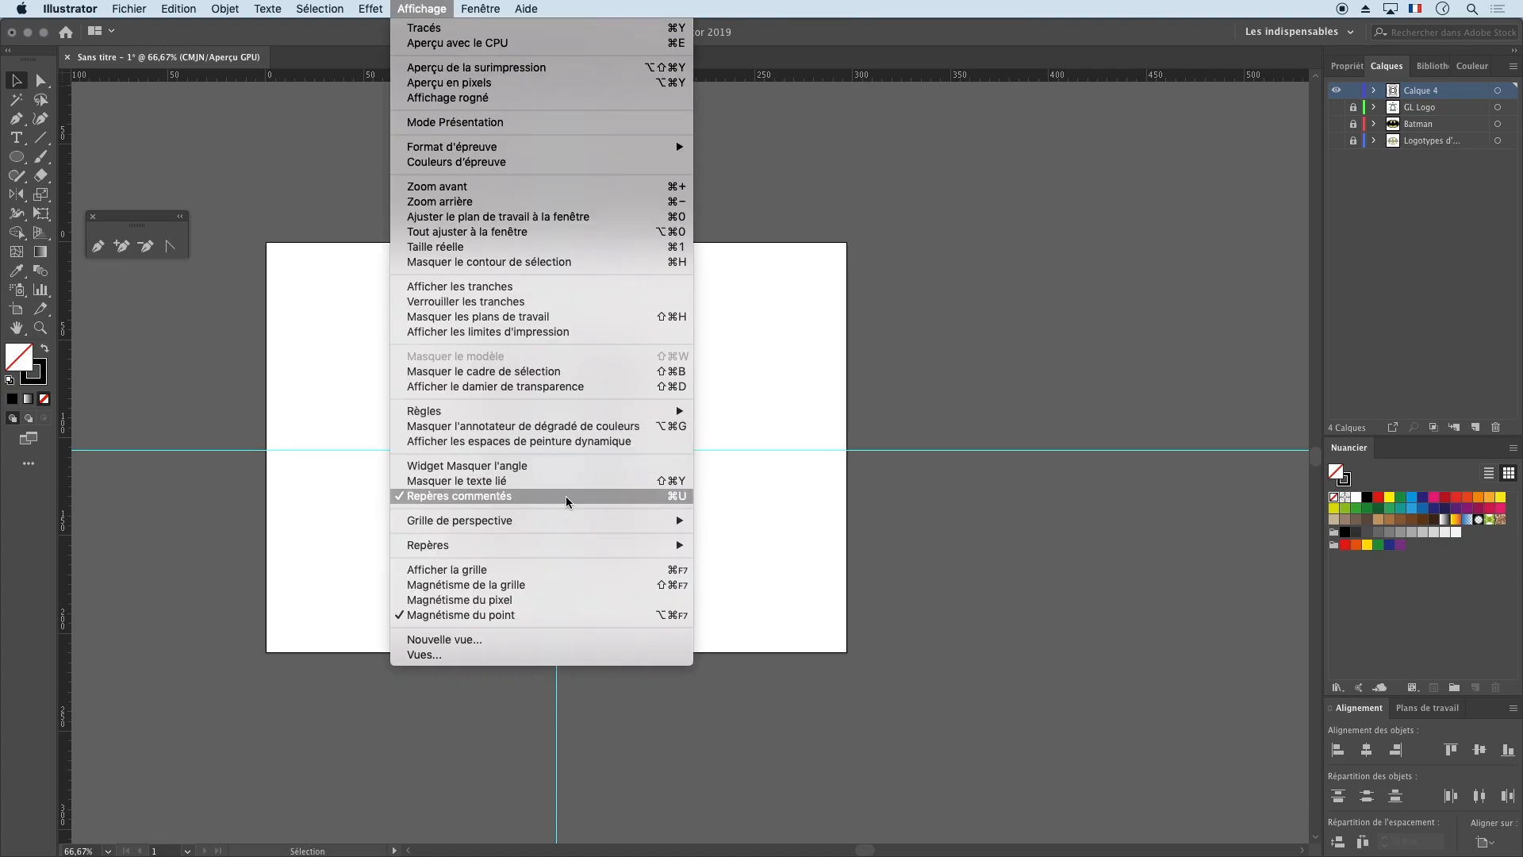
pyautogui.moveTo(575, 547)
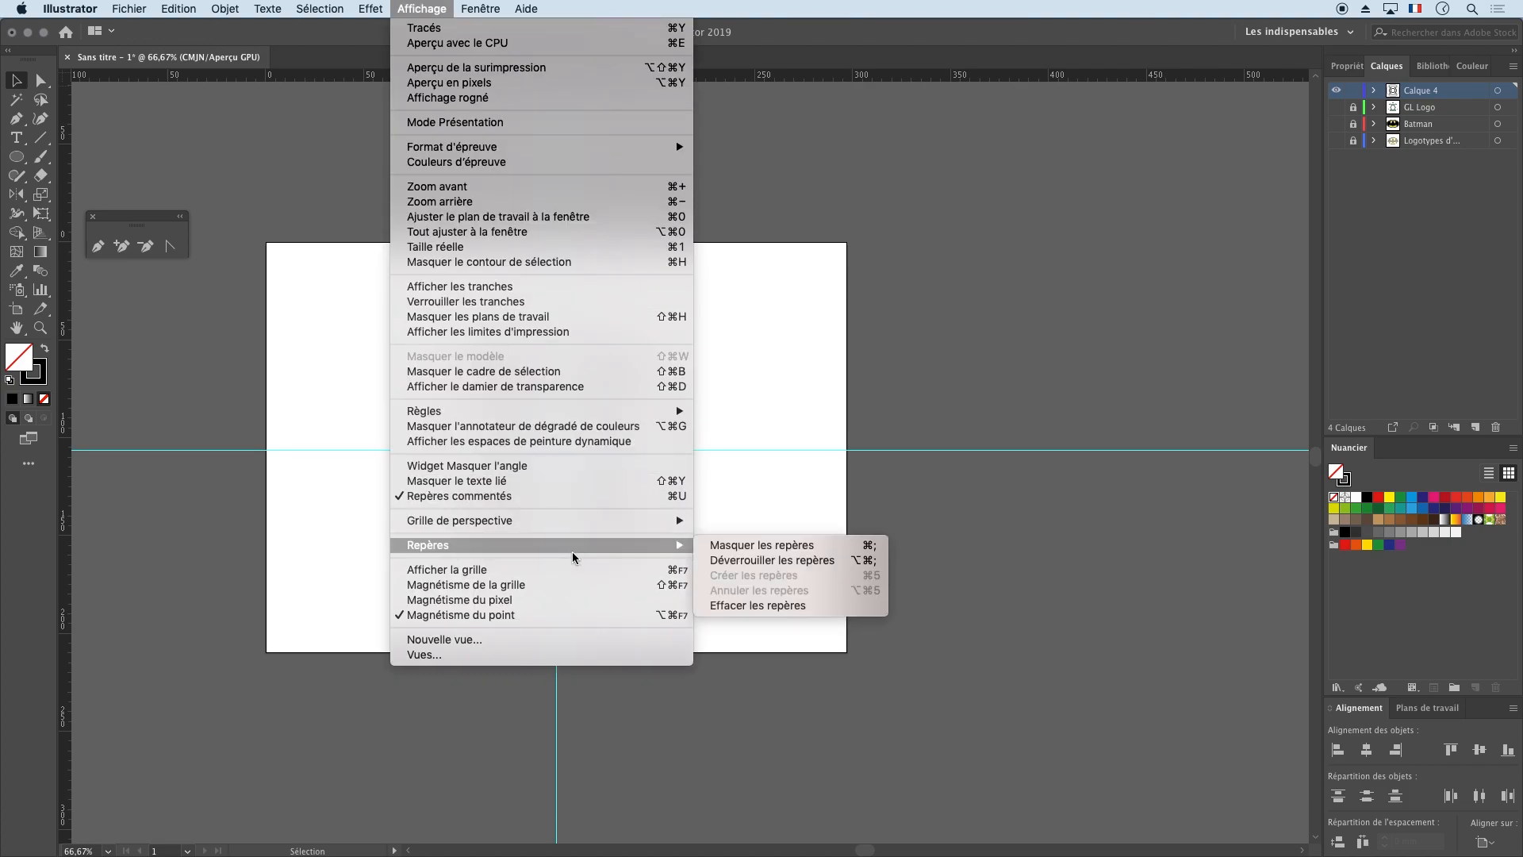
pyautogui.click(763, 605)
pyautogui.hscroll(-3, 669, 468)
pyautogui.scroll(-1, 670, 468)
pyautogui.press('super+plus')
pyautogui.press('super+plus')
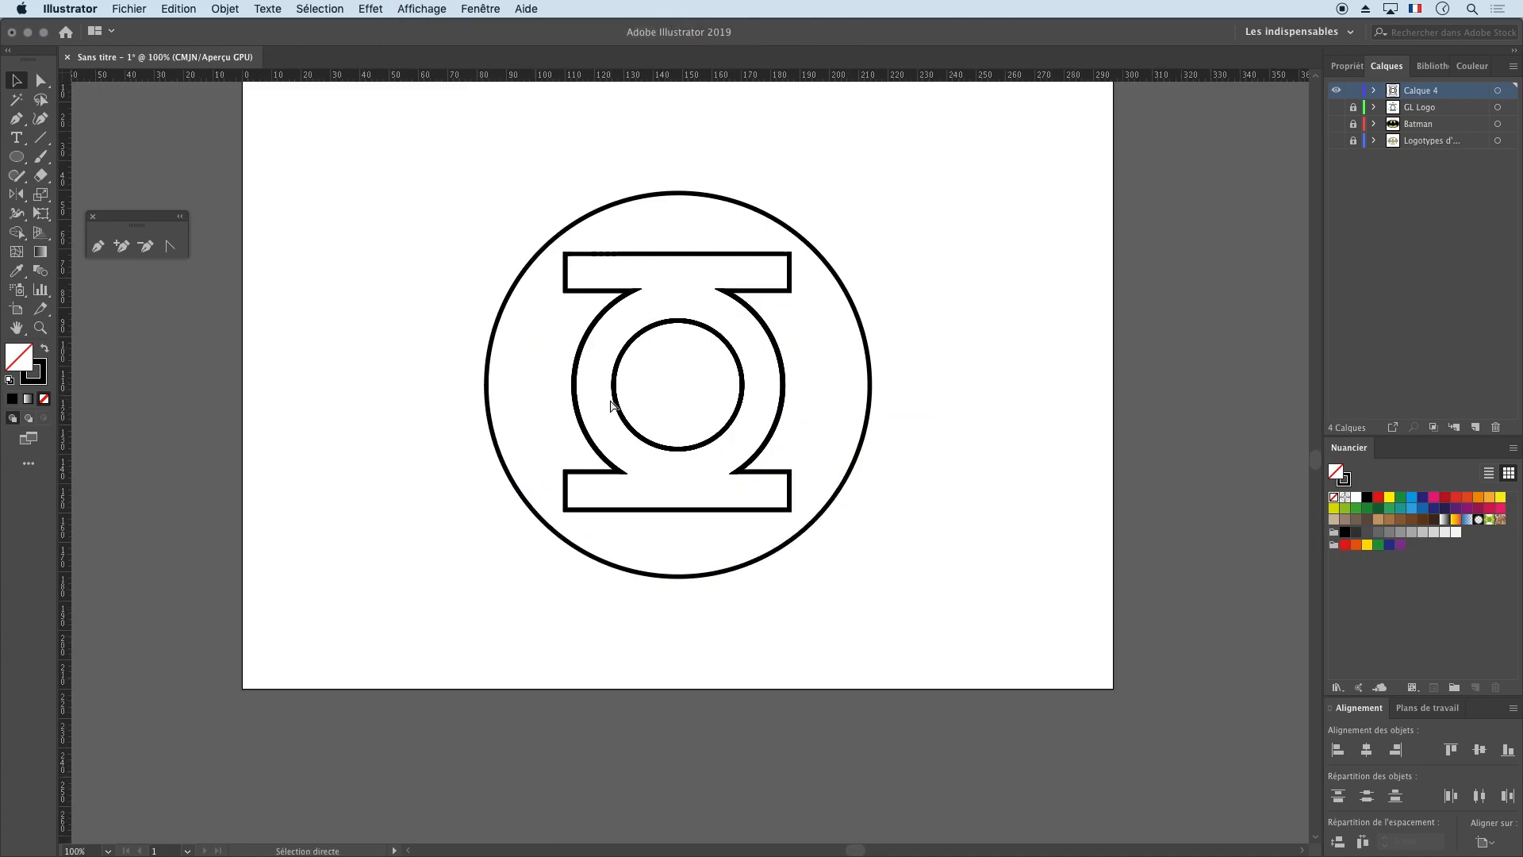
pyautogui.moveTo(630, 315); pyautogui.dragTo(619, 386)
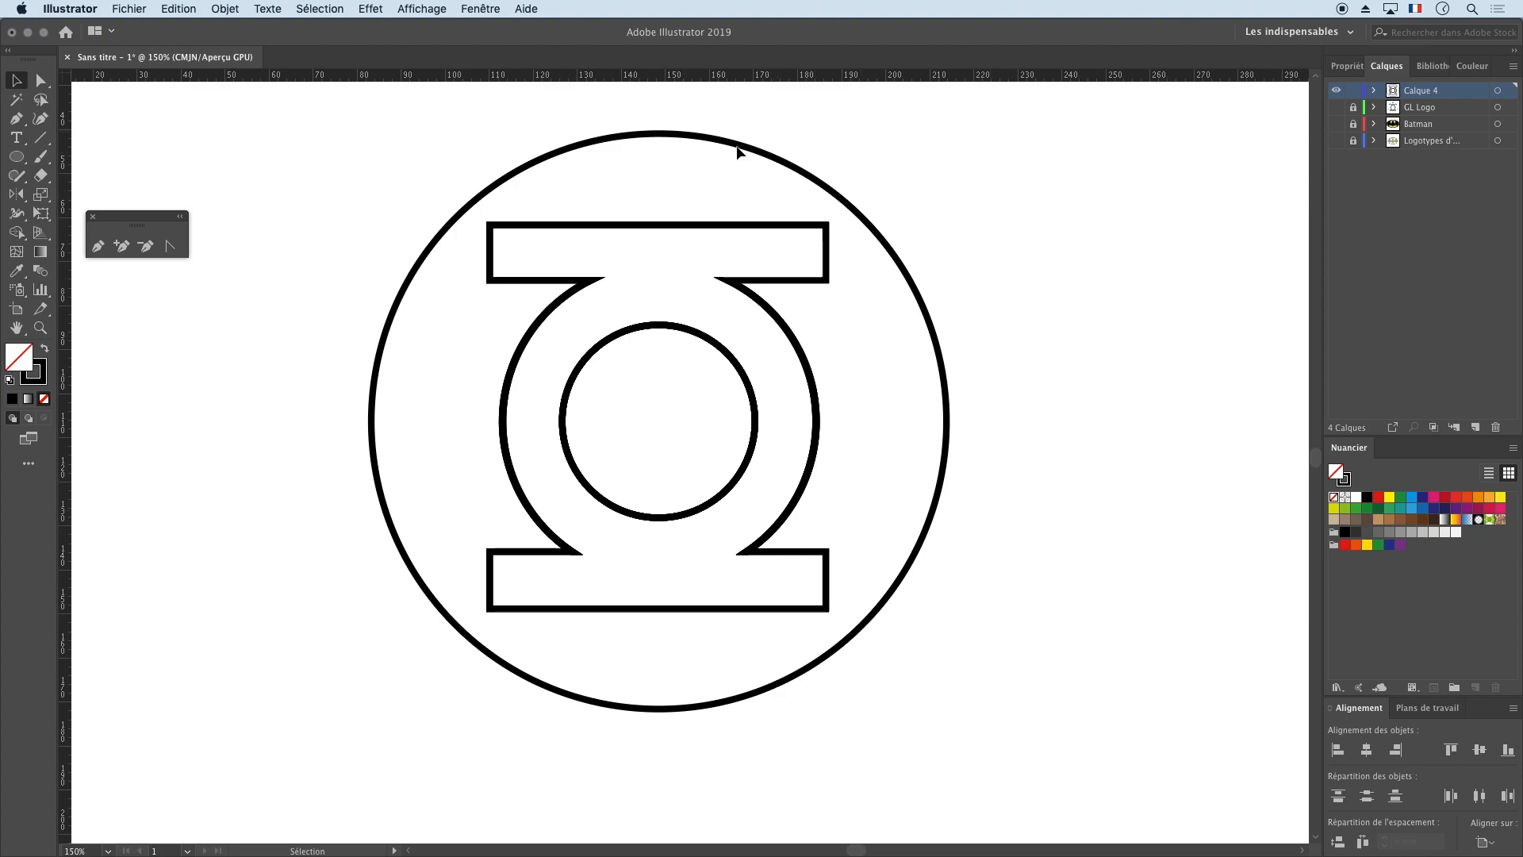
# Step: Select all the logo outlines and turn them into a Live Paint group with the Live Paint Bucket
pyautogui.moveTo(1040, 134); pyautogui.dragTo(272, 659)
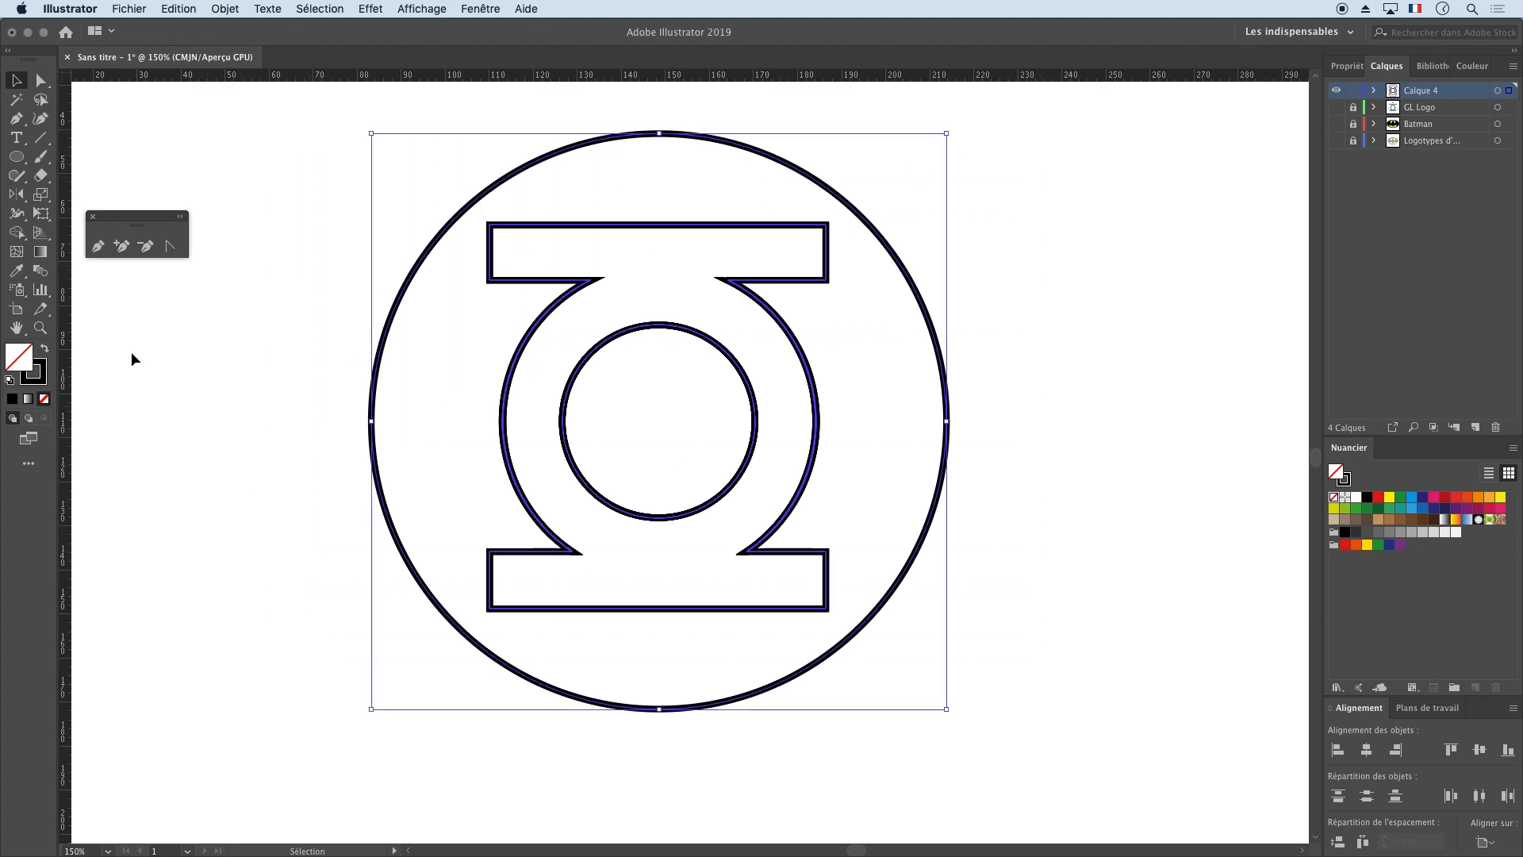
pyautogui.click(20, 234)
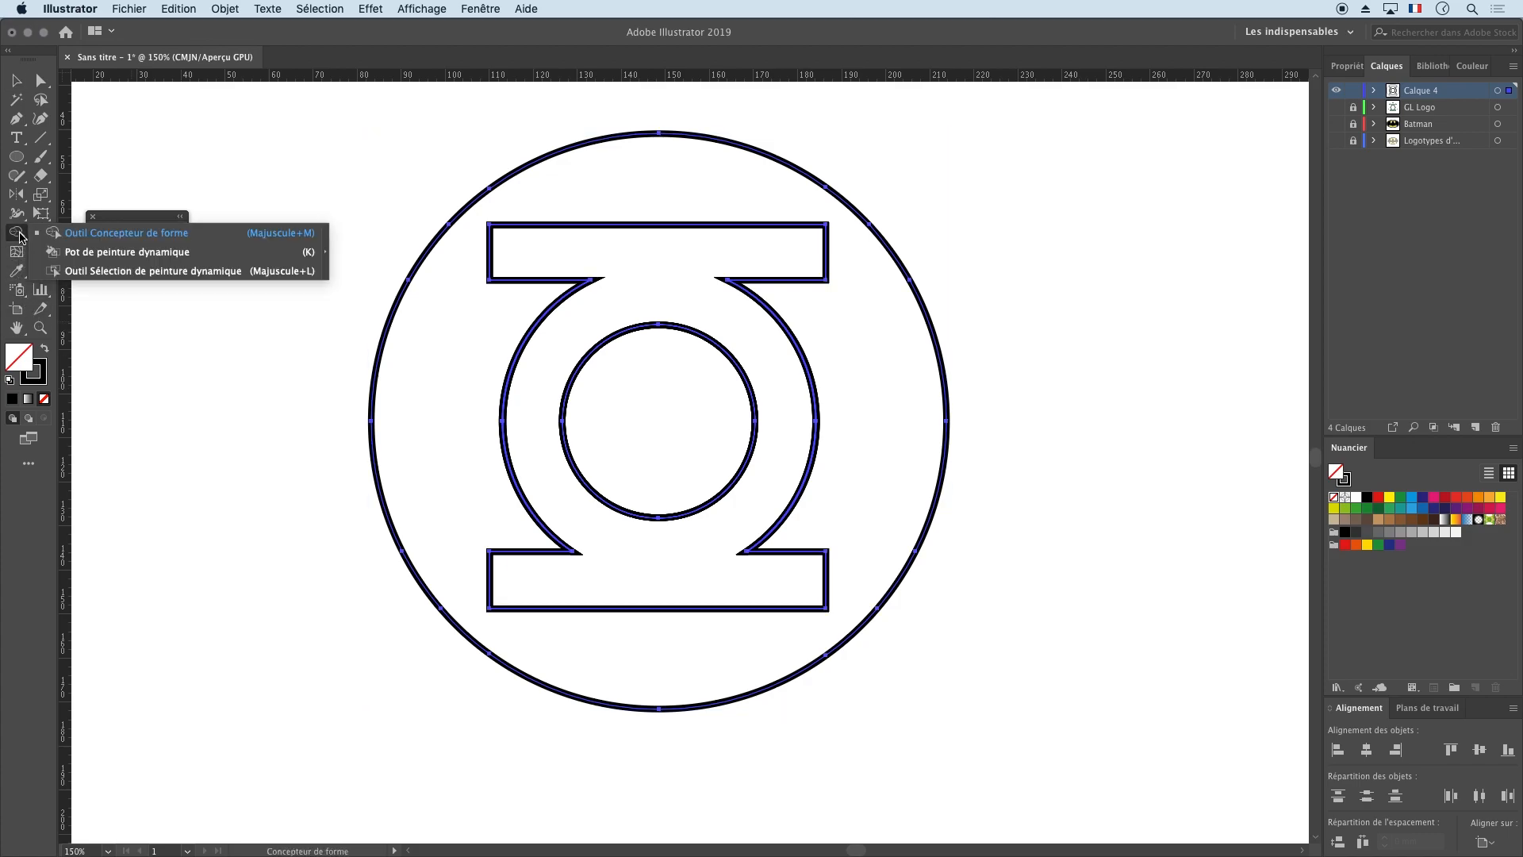
pyautogui.click(127, 252)
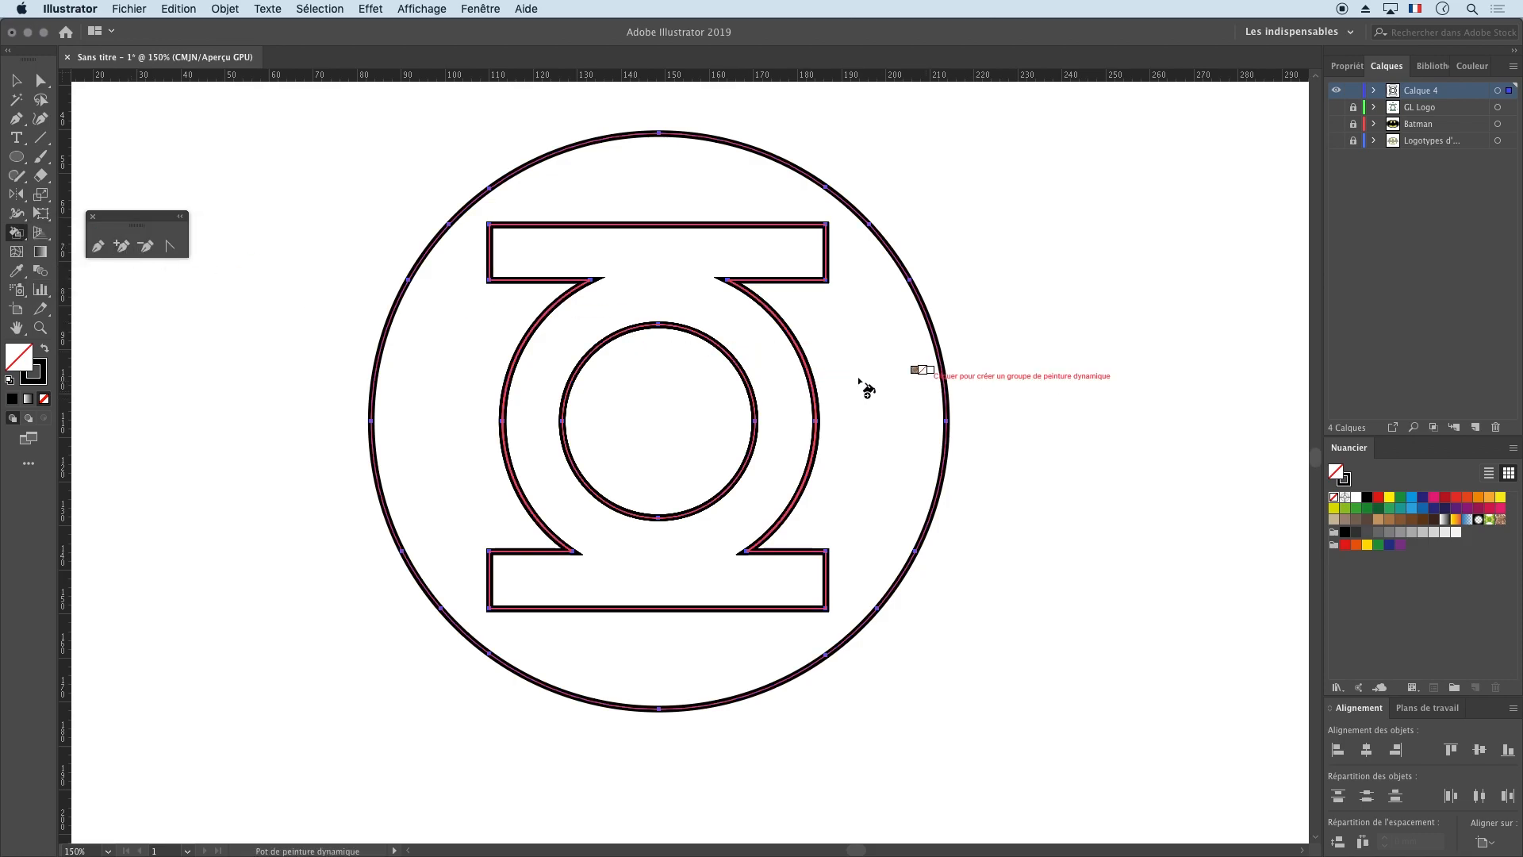
pyautogui.click(561, 205)
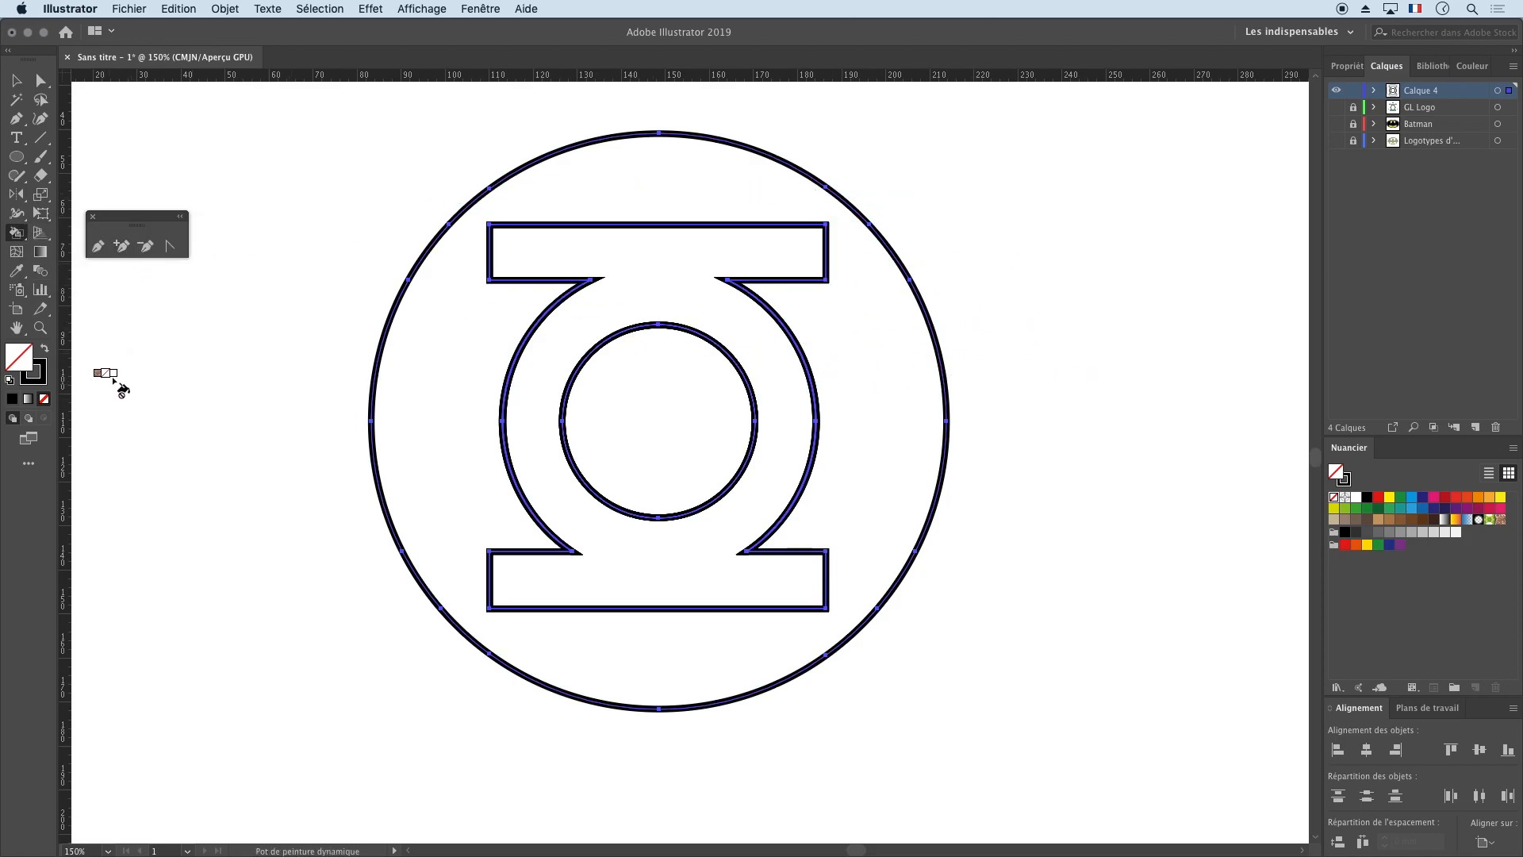
# Step: Swap the fill and stroke colours and set the fill to a medium green in the colour picker
pyautogui.click(45, 351)
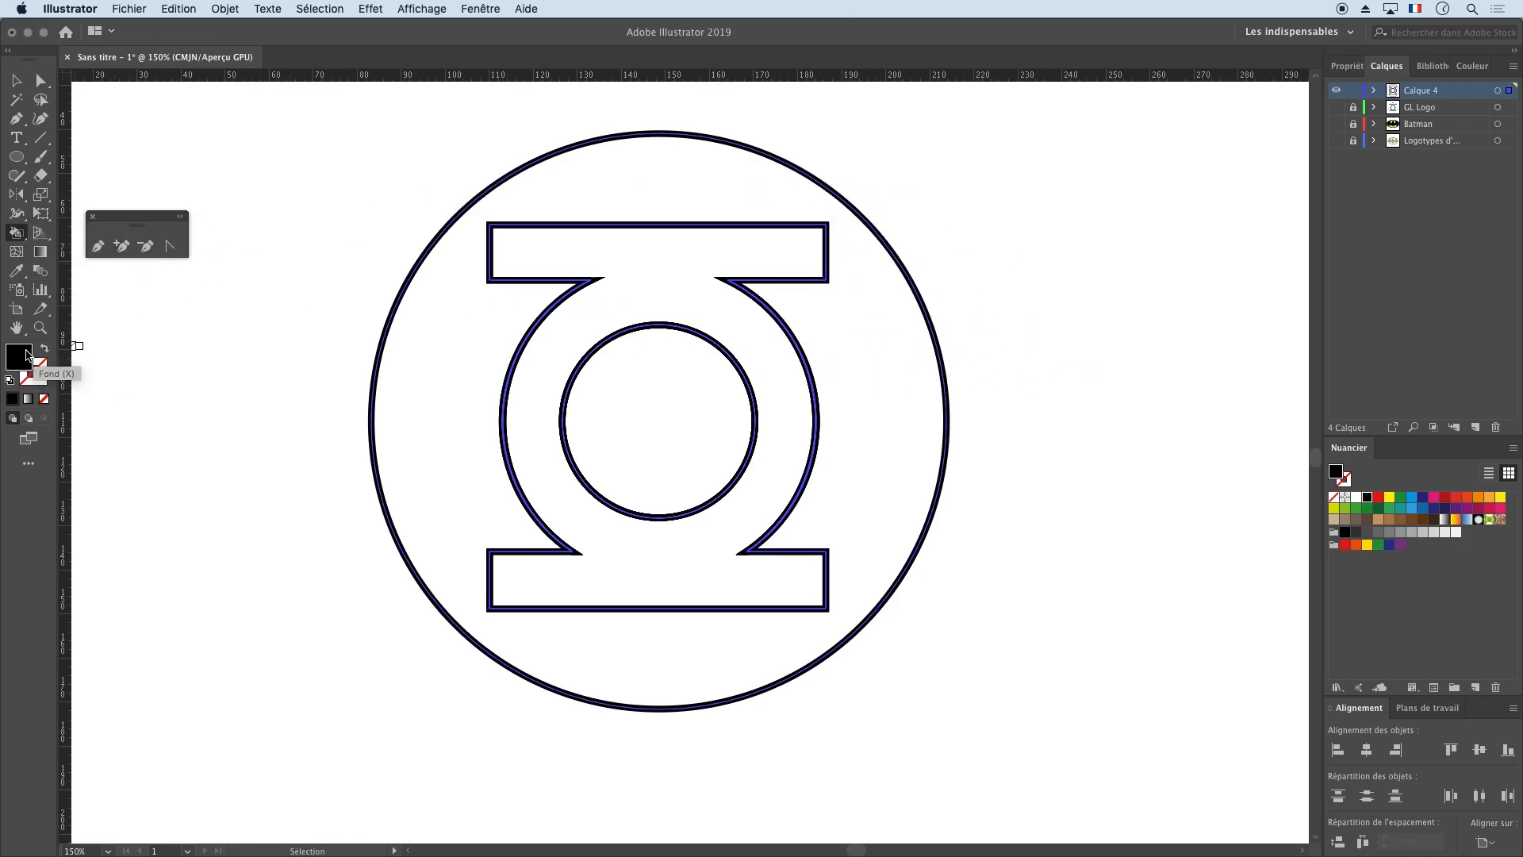
pyautogui.doubleClick(17, 357)
pyautogui.moveTo(1062, 446); pyautogui.dragTo(1062, 513)
pyautogui.click(1012, 399)
pyautogui.click(1206, 381)
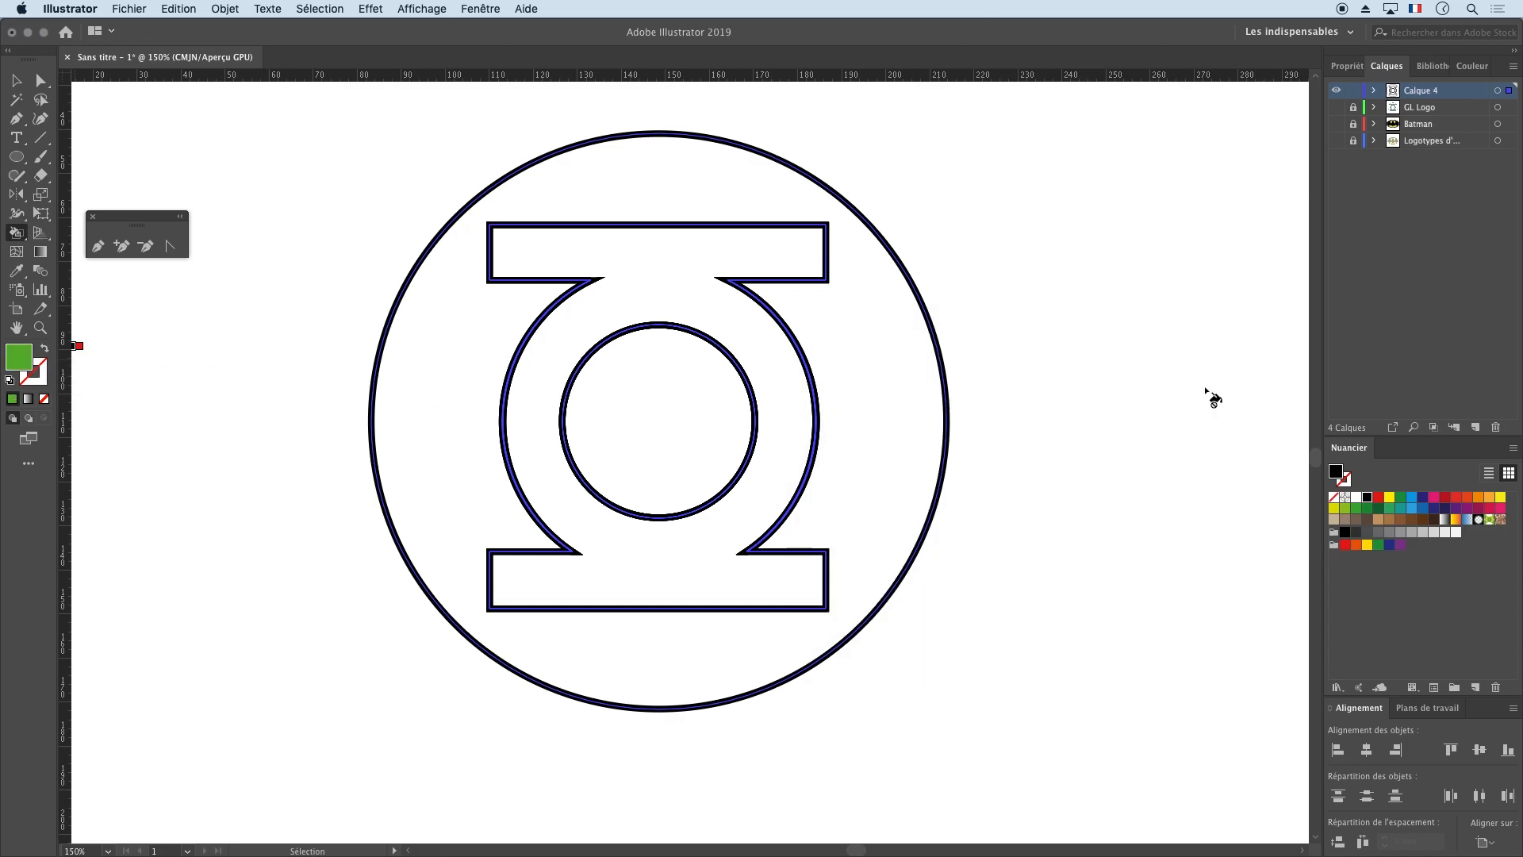
pyautogui.click(649, 257)
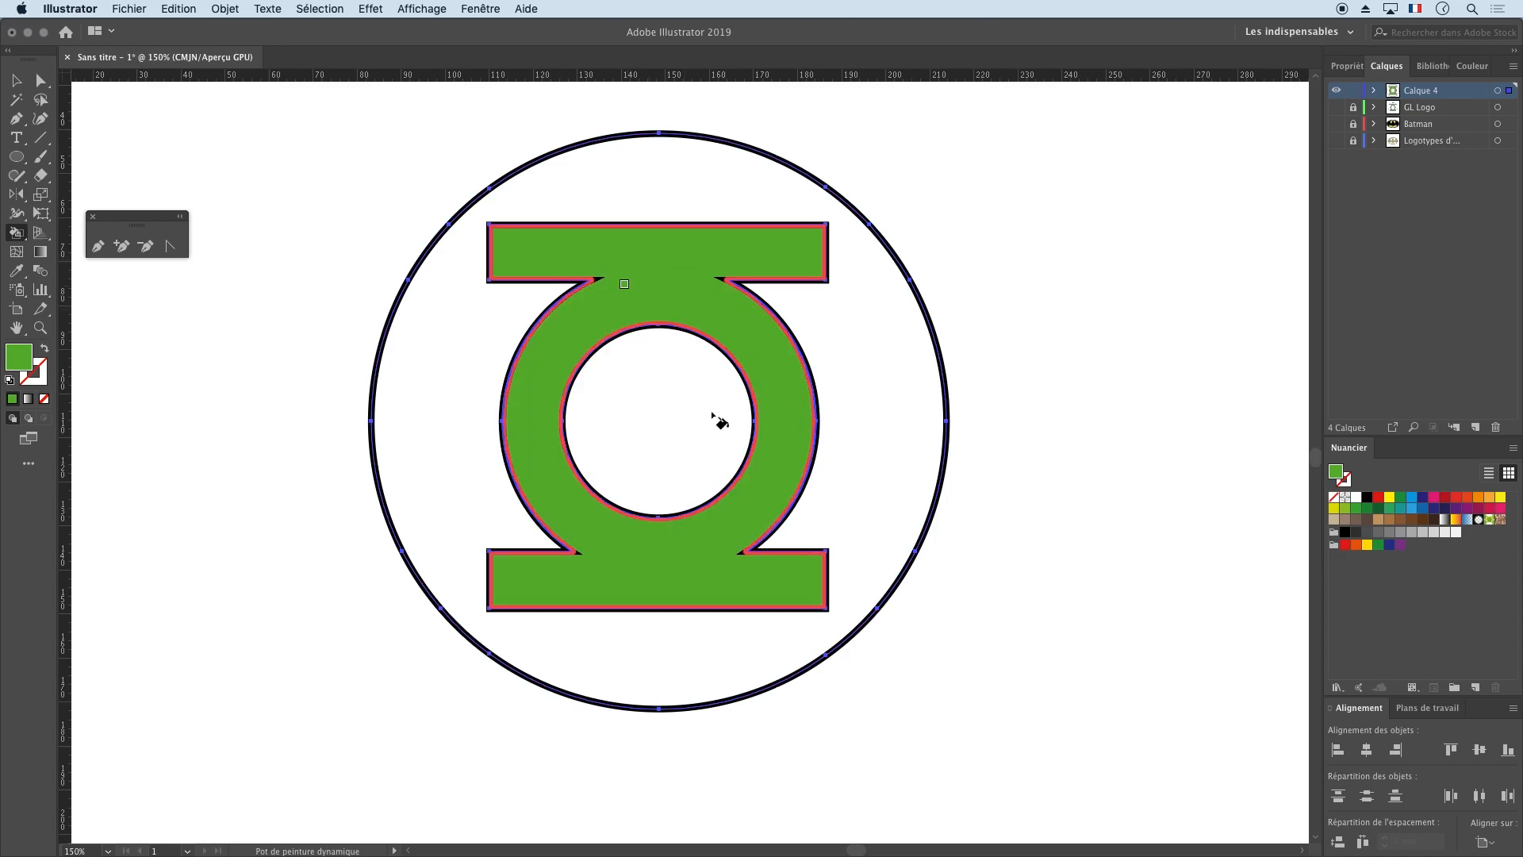
pyautogui.press('v')
pyautogui.press('super+z')
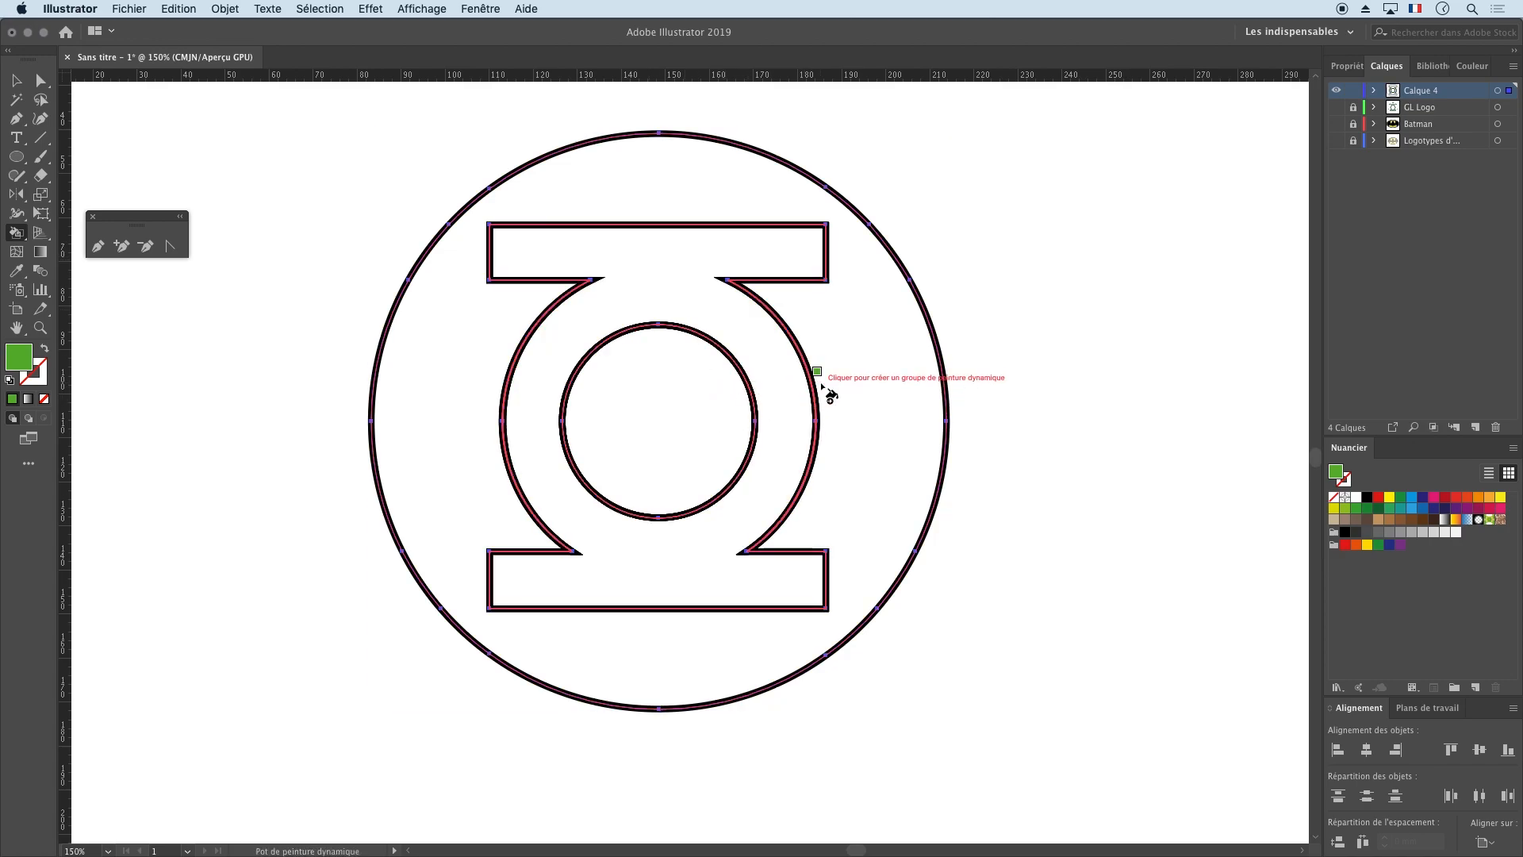
# Step: Fill the area around the lantern symbol and the centre circle with green using Live Paint, then deselect the artwork
pyautogui.click(864, 379)
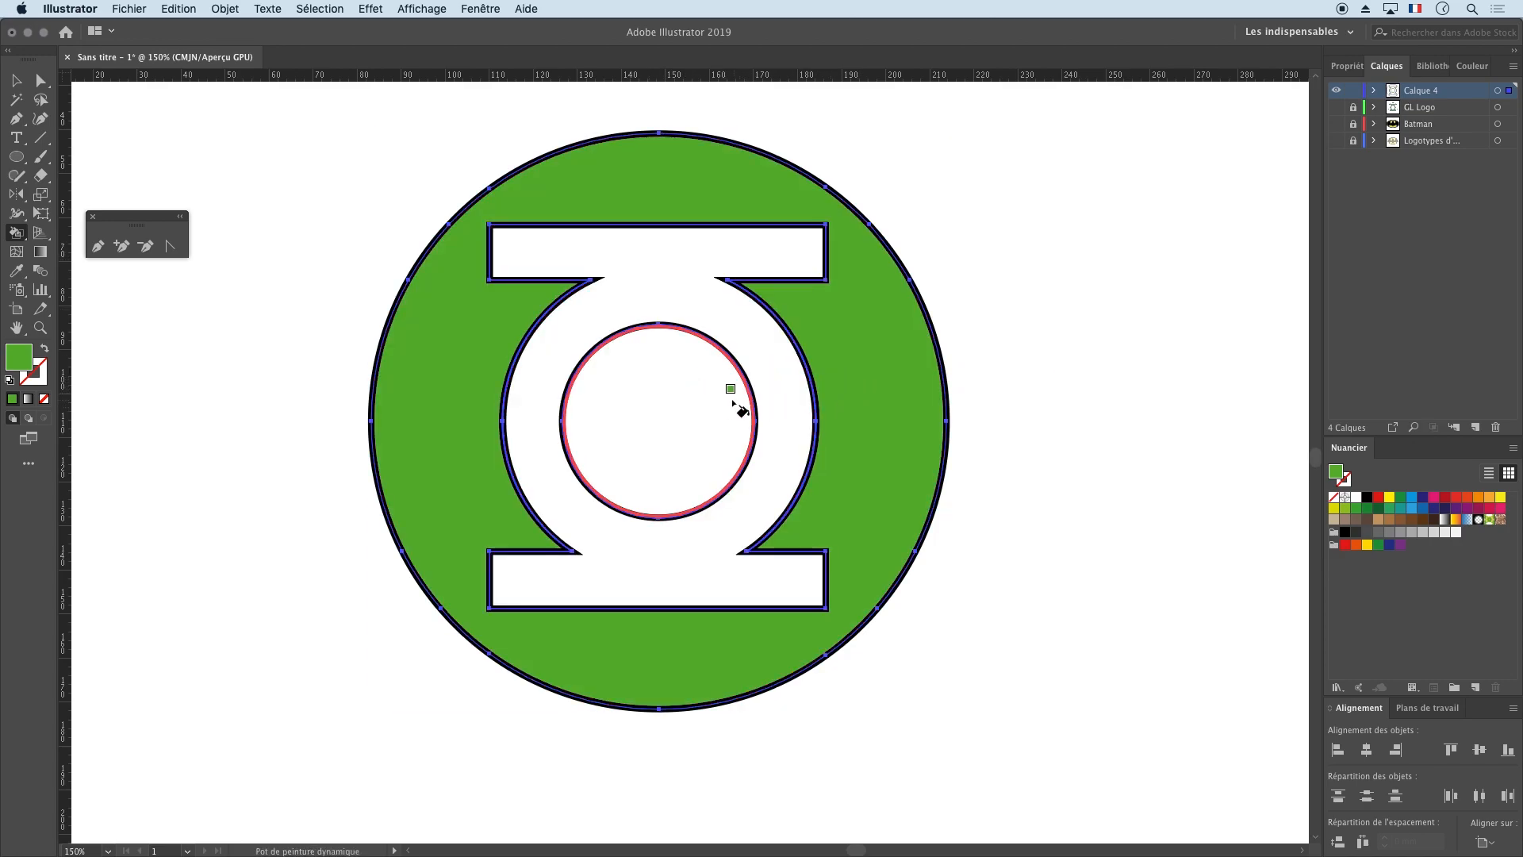
pyautogui.click(714, 407)
pyautogui.press('v')
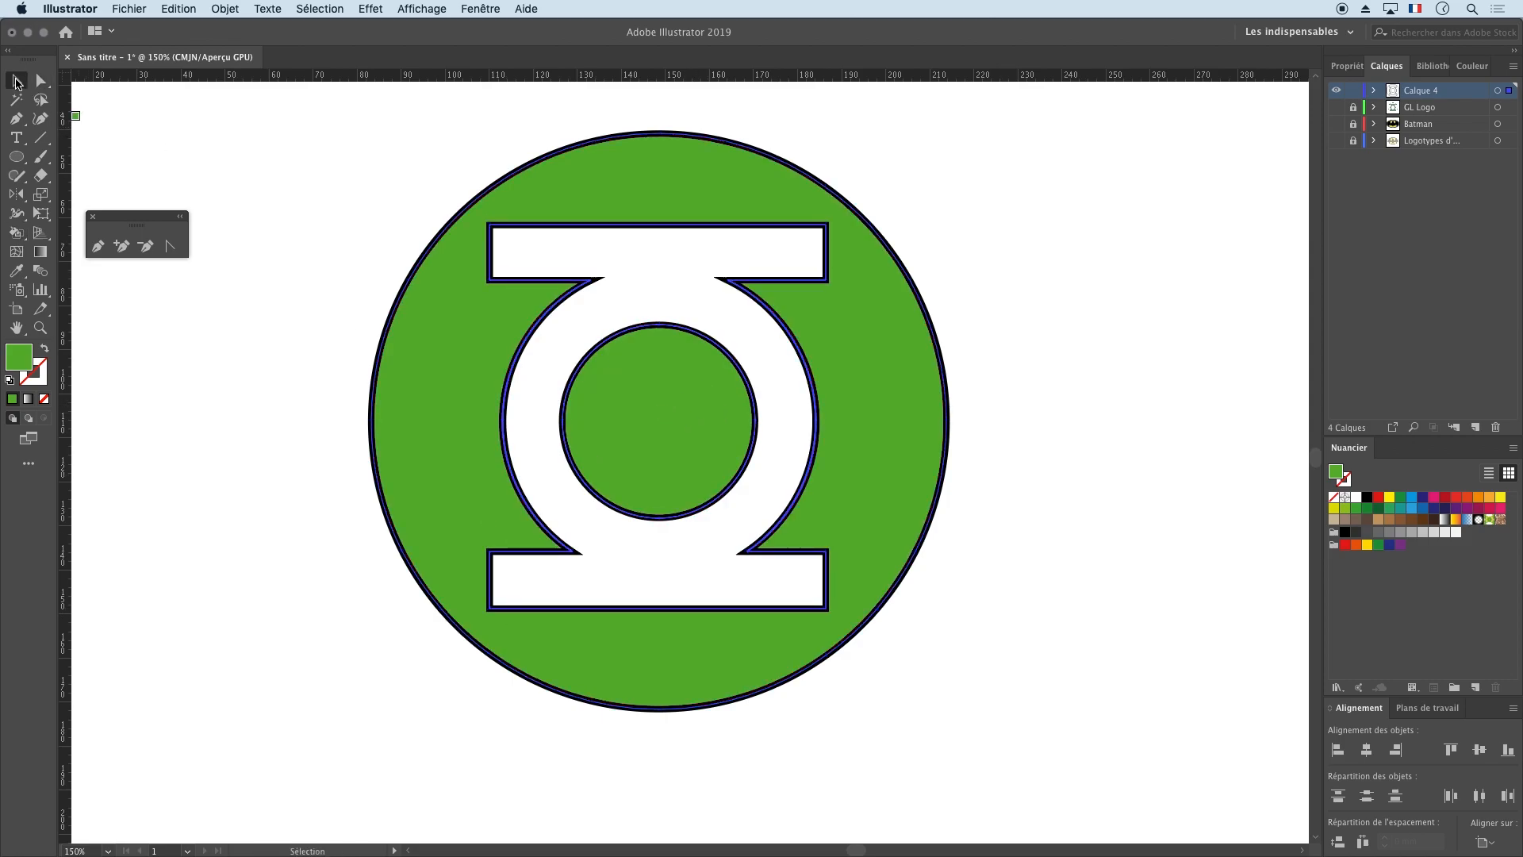
pyautogui.click(1035, 448)
# Step: Select the whole coloured logo, remove its stroke and deselect it
pyautogui.press('super+minus')
pyautogui.press('super+minus')
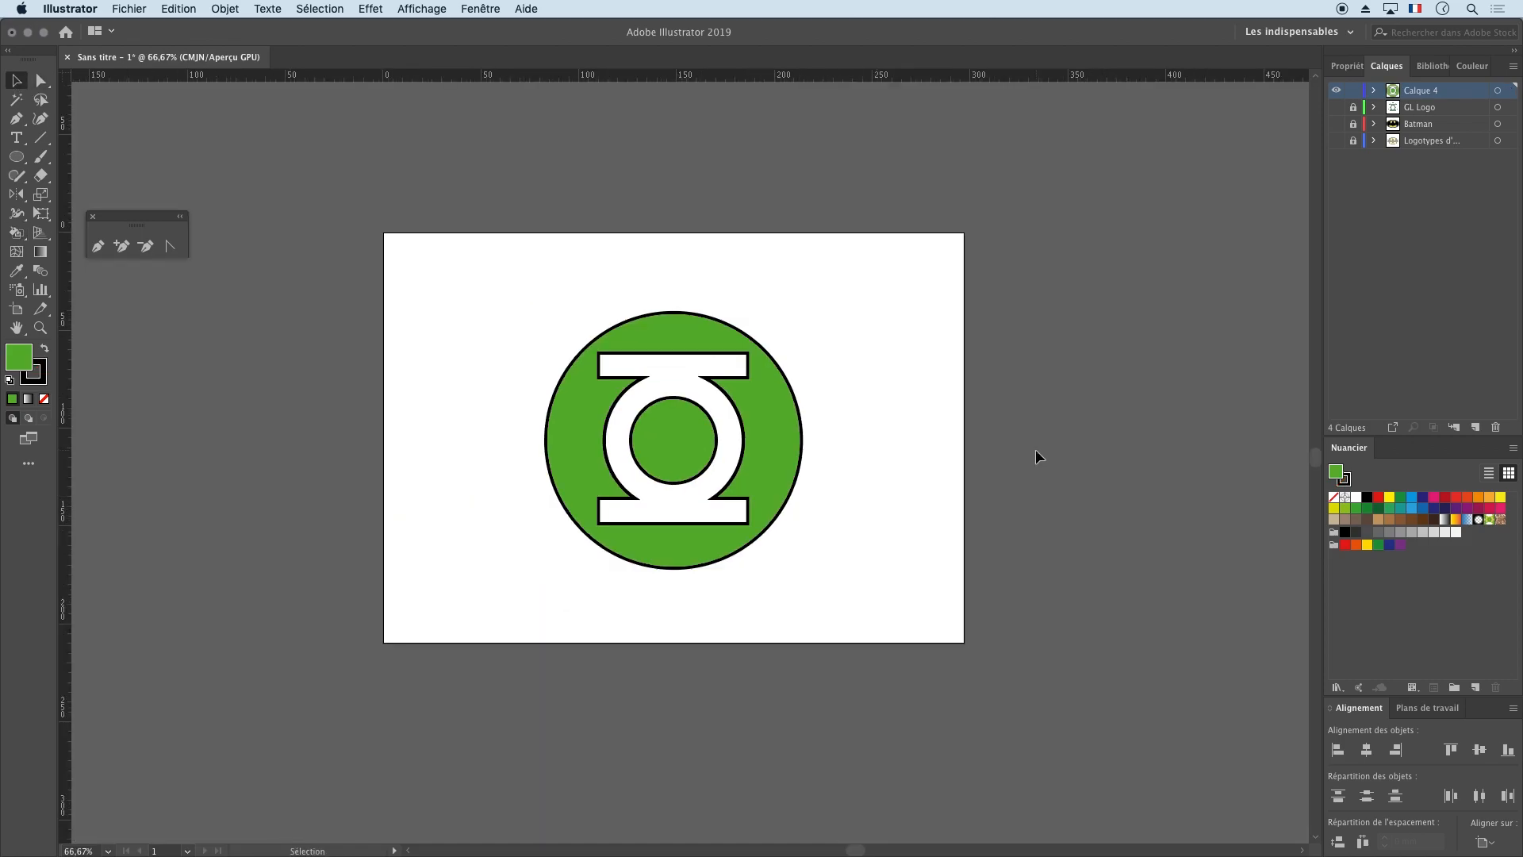
pyautogui.moveTo(826, 309); pyautogui.dragTo(484, 557)
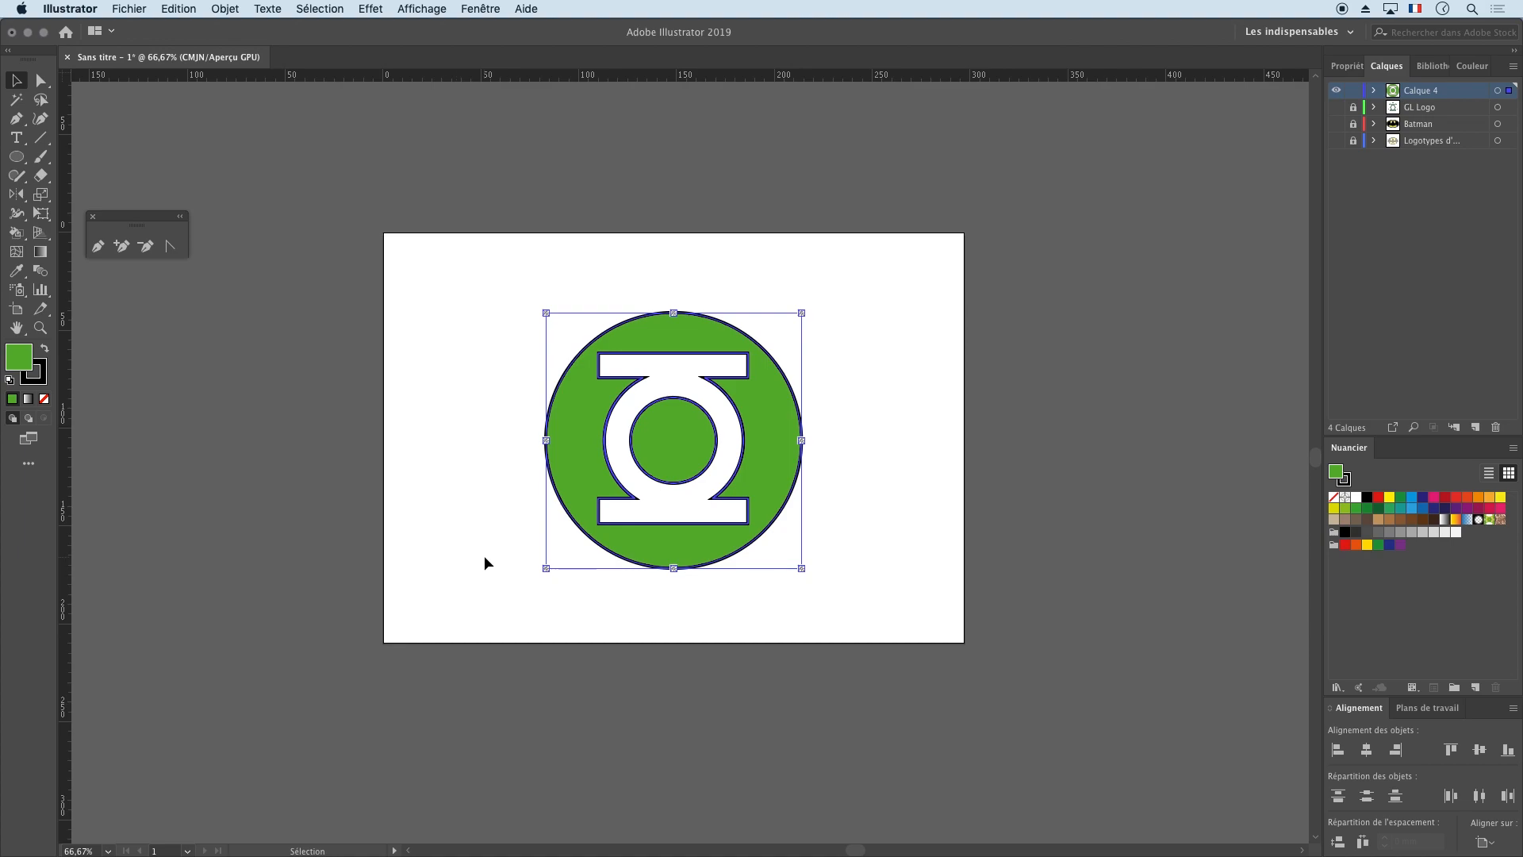
pyautogui.click(35, 373)
pyautogui.click(45, 399)
pyautogui.click(413, 318)
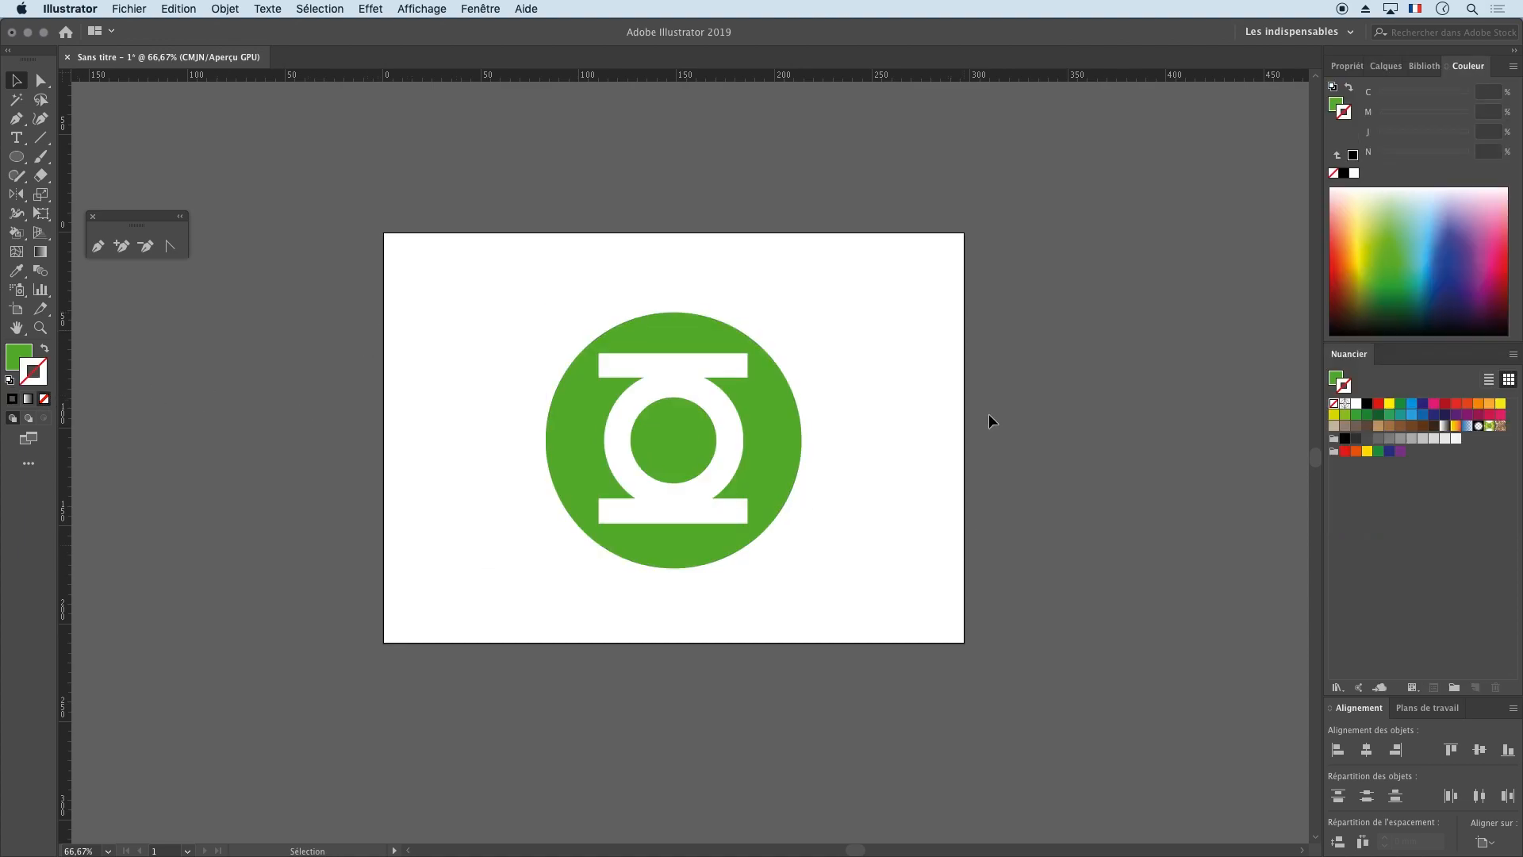
pyautogui.moveTo(876, 338); pyautogui.dragTo(514, 564)
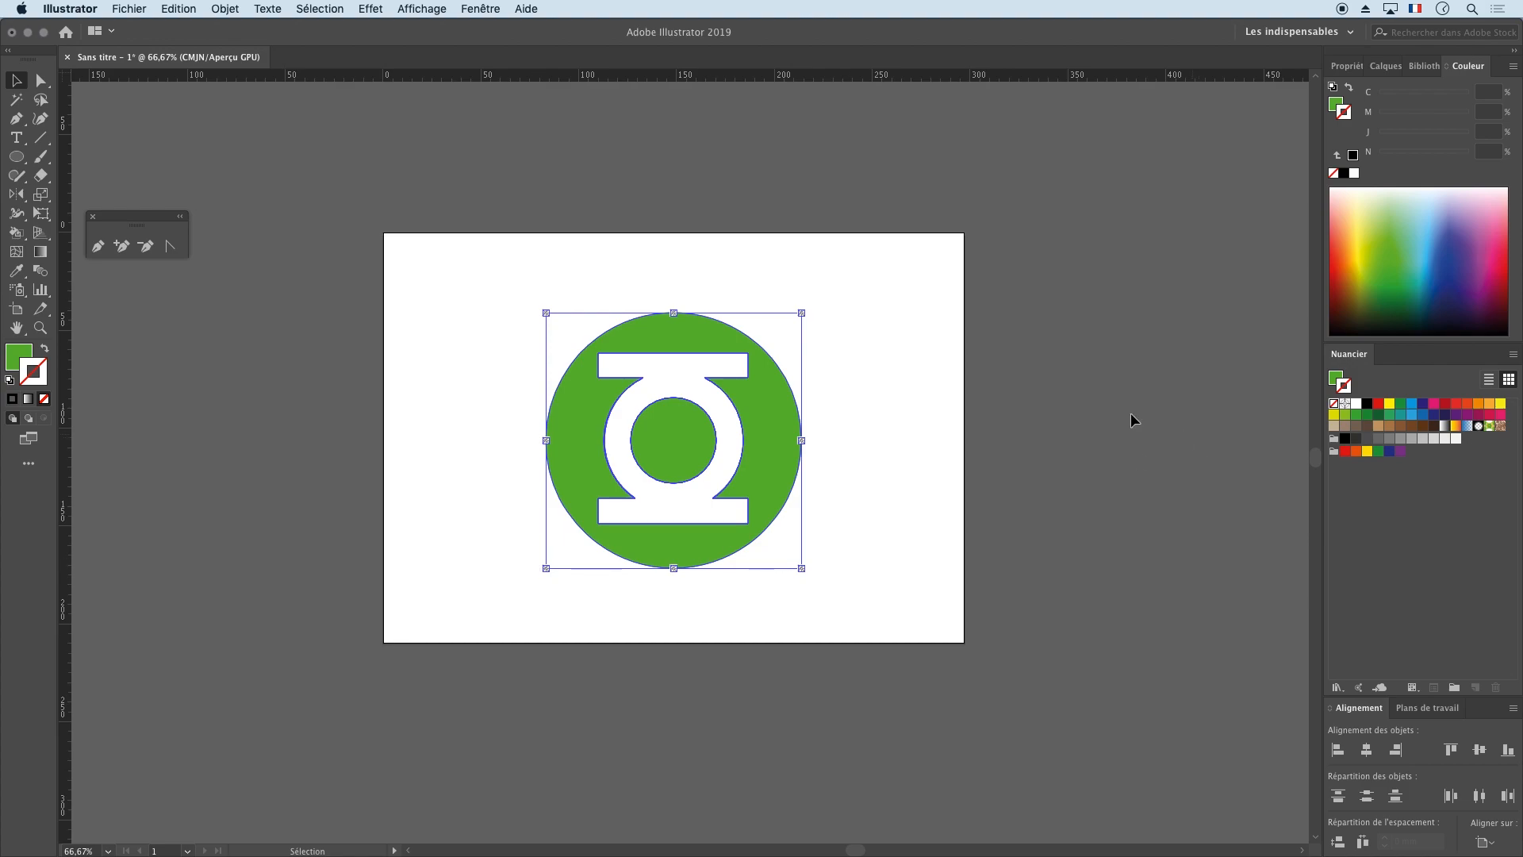
pyautogui.click(883, 414)
pyautogui.click(793, 474)
pyautogui.press('super+equal')
pyautogui.press('super+equal')
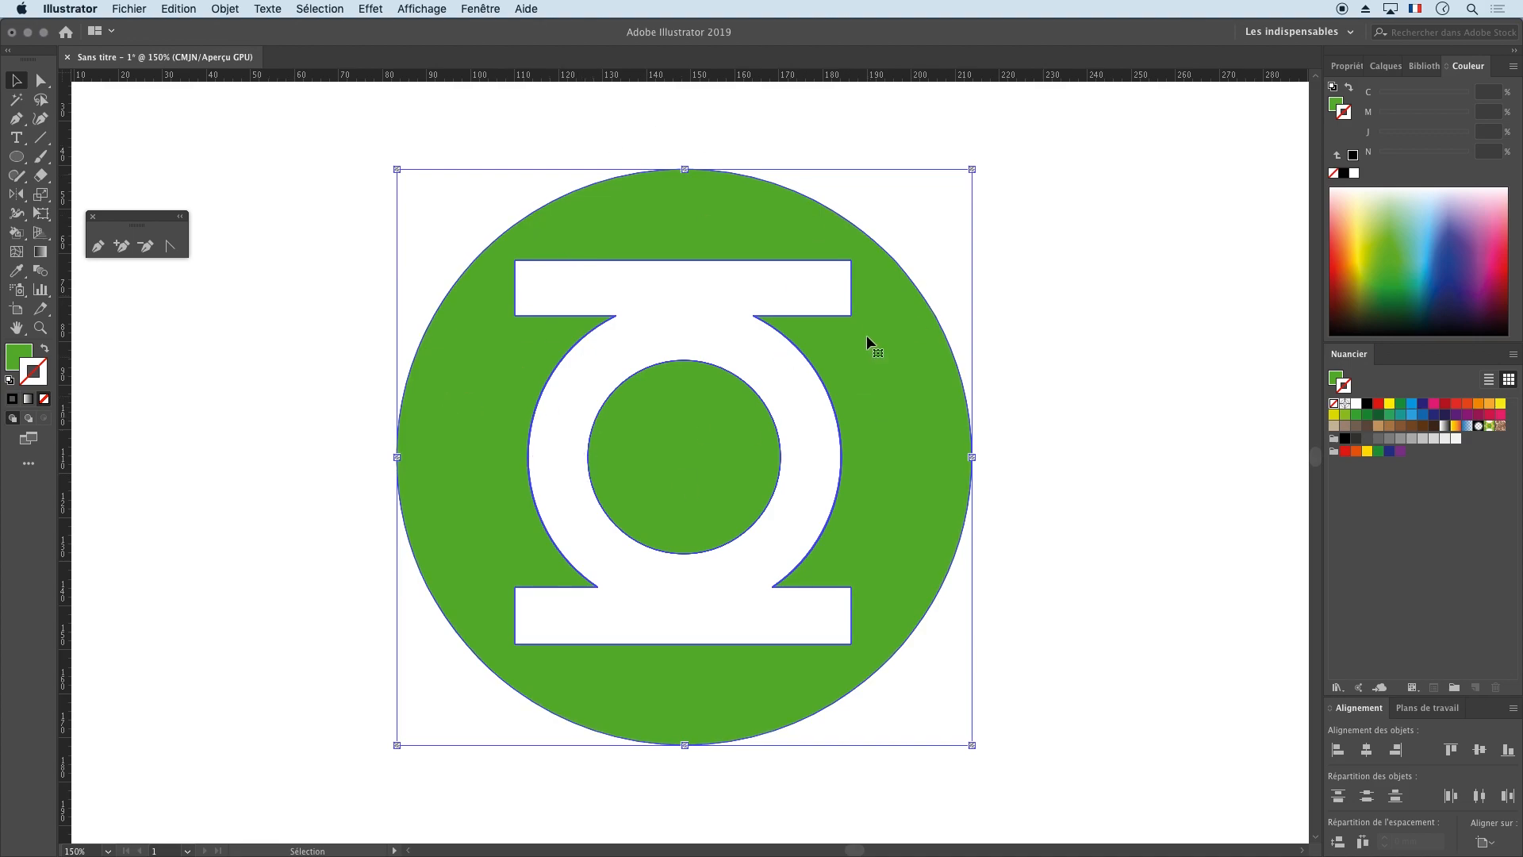
pyautogui.click(337, 205)
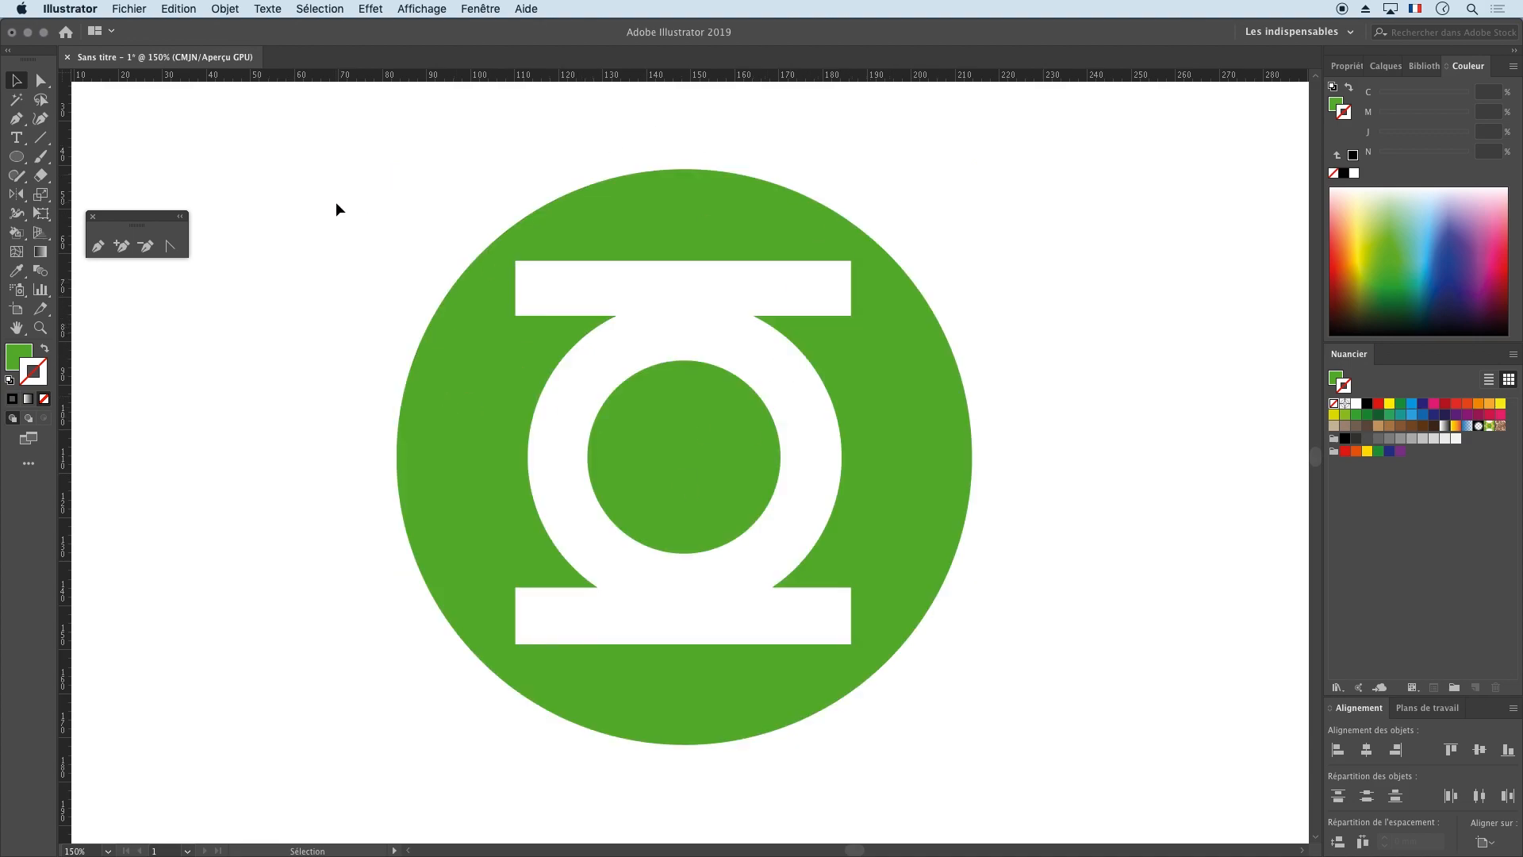
# Step: Expand the logo's Live Paint group with the Fond and Contour options enabled
pyautogui.click(635, 275)
pyautogui.click(238, 10)
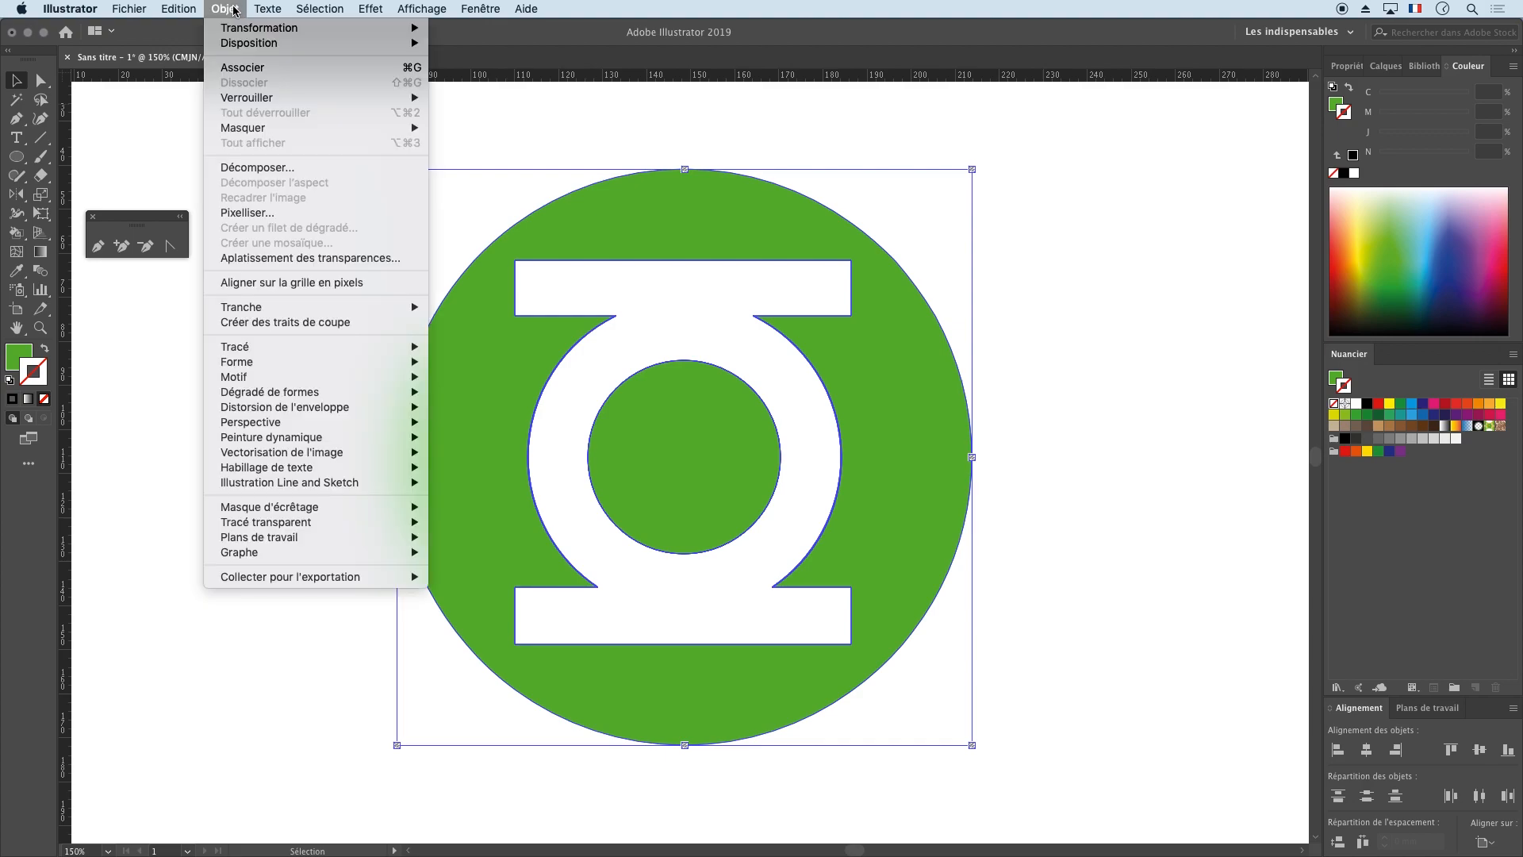
pyautogui.click(267, 172)
pyautogui.moveTo(678, 324); pyautogui.dragTo(1146, 180)
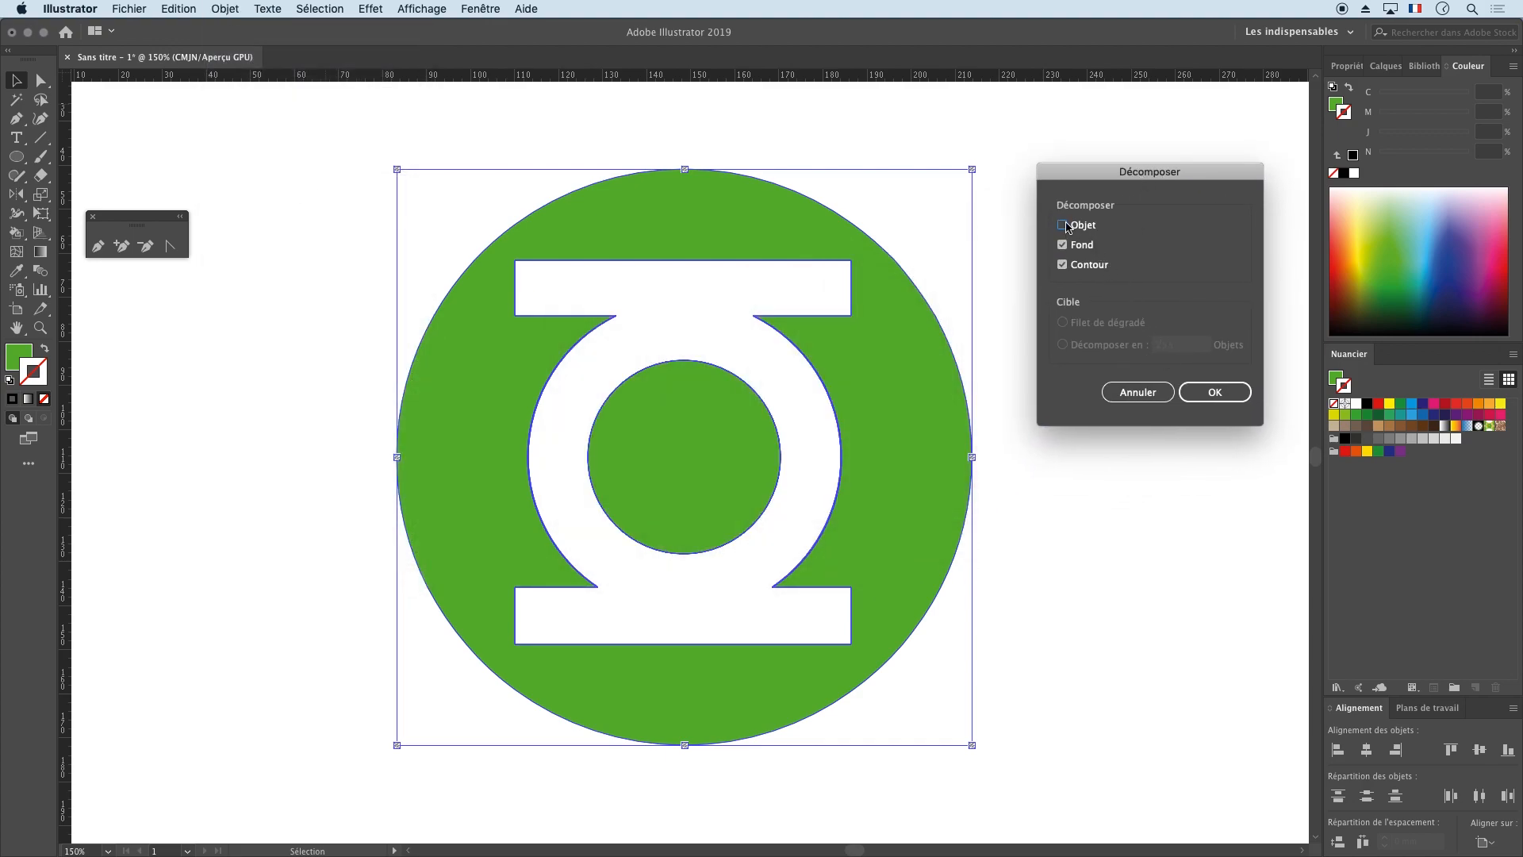
pyautogui.click(1064, 245)
pyautogui.click(1062, 245)
pyautogui.click(1210, 392)
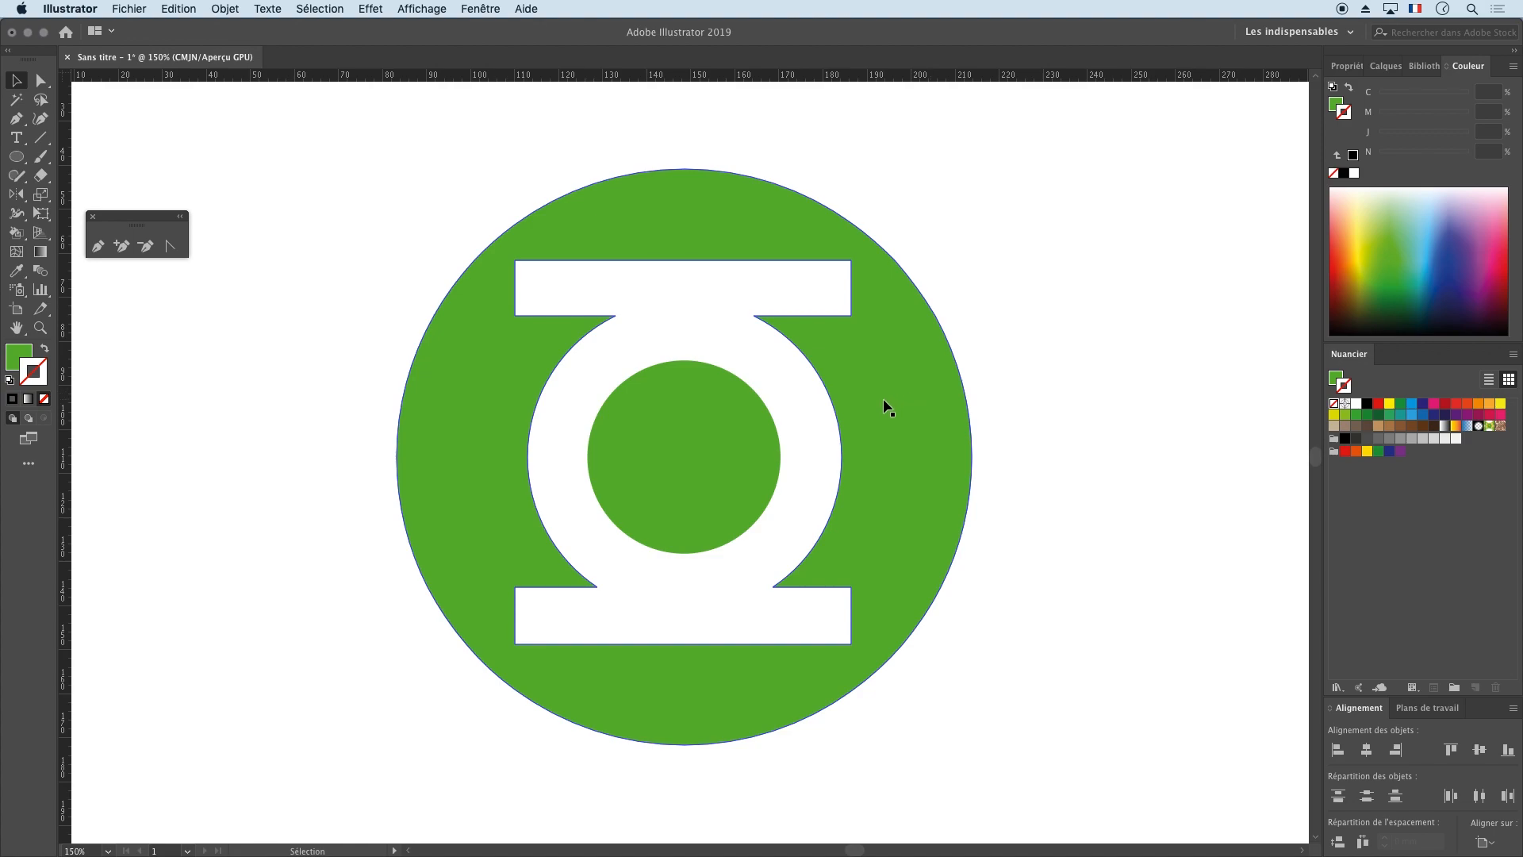
# Step: Ungroup the expanded logo twice so its shapes are separate, and clear the selection
pyautogui.click(910, 378)
pyautogui.rightClick(915, 368)
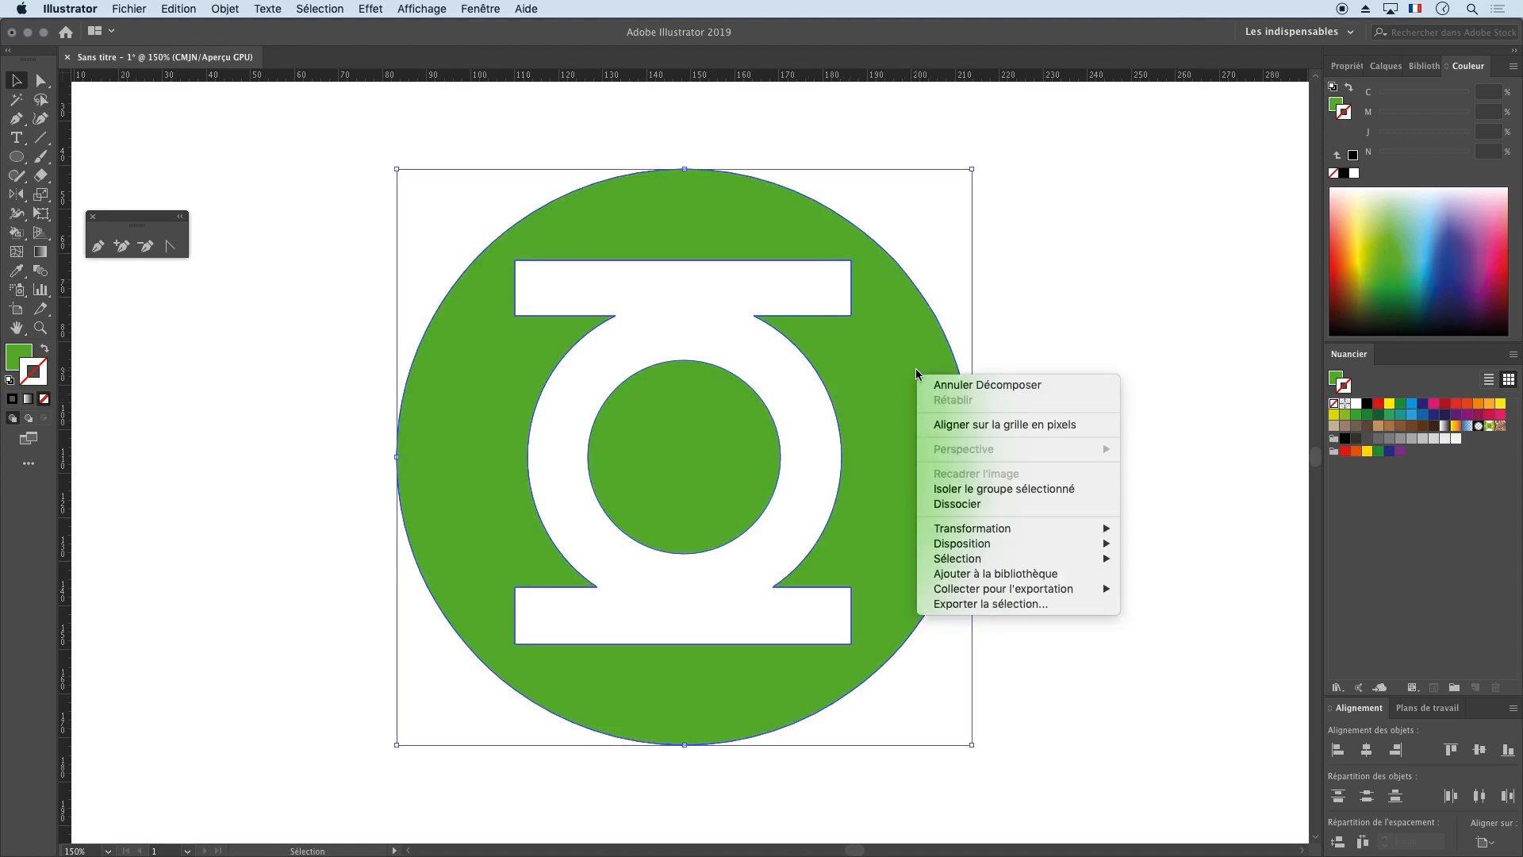
pyautogui.click(939, 503)
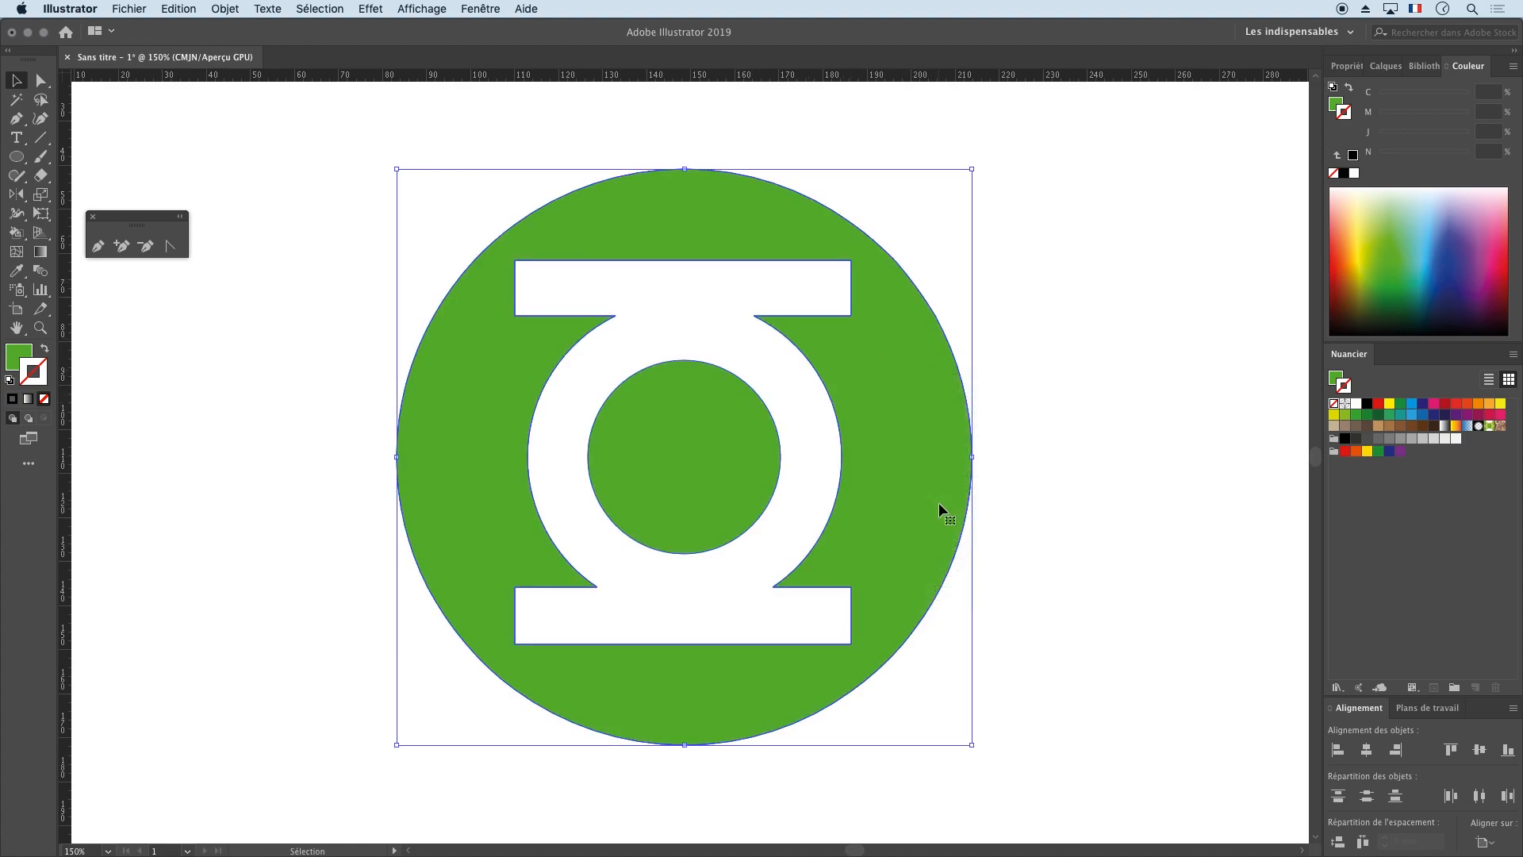
pyautogui.rightClick(924, 394)
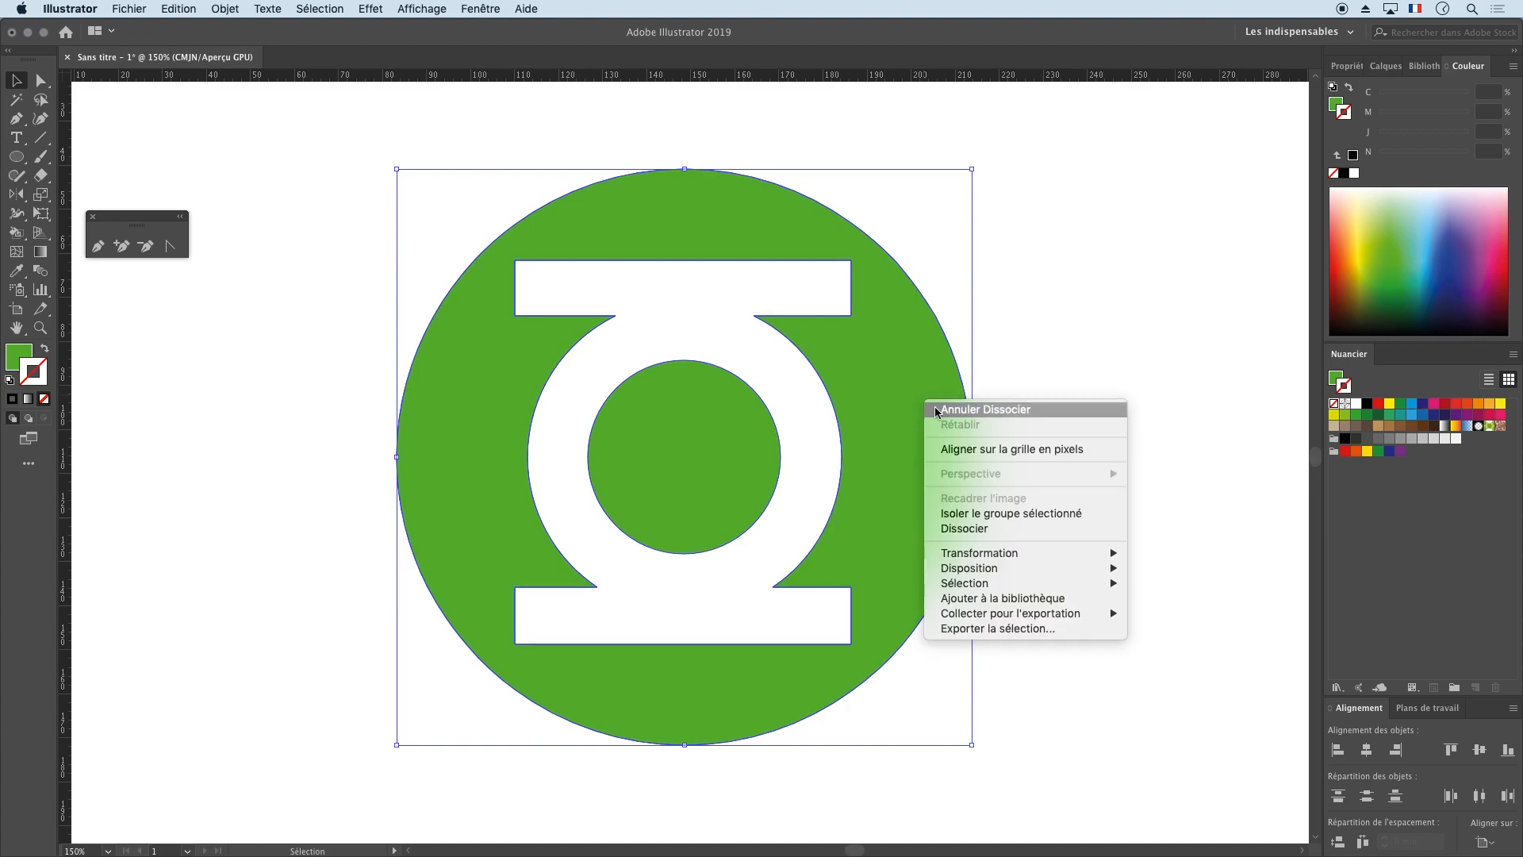
pyautogui.click(963, 529)
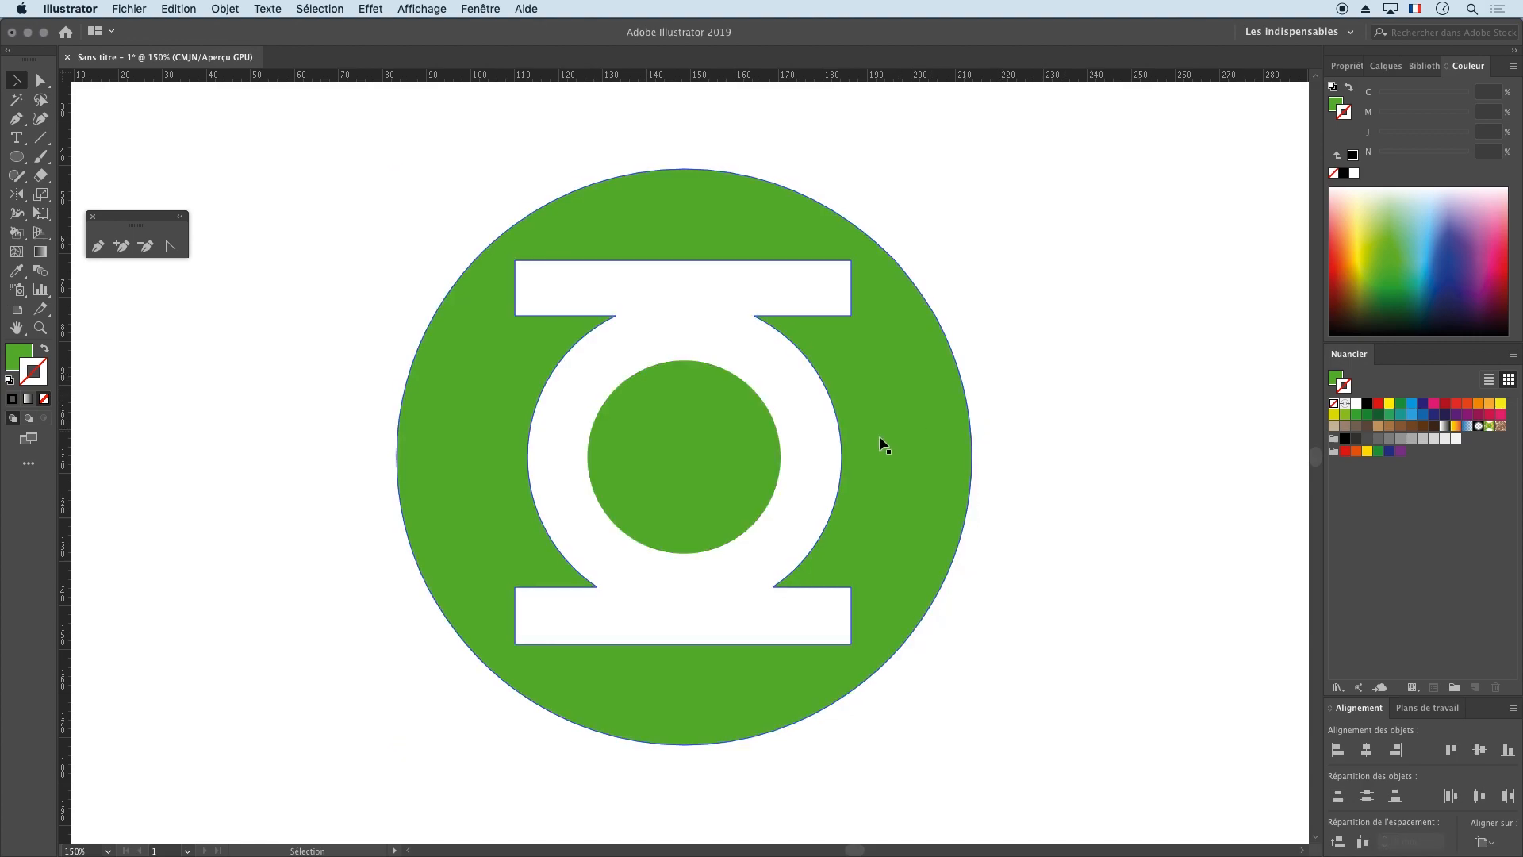
pyautogui.click(817, 436)
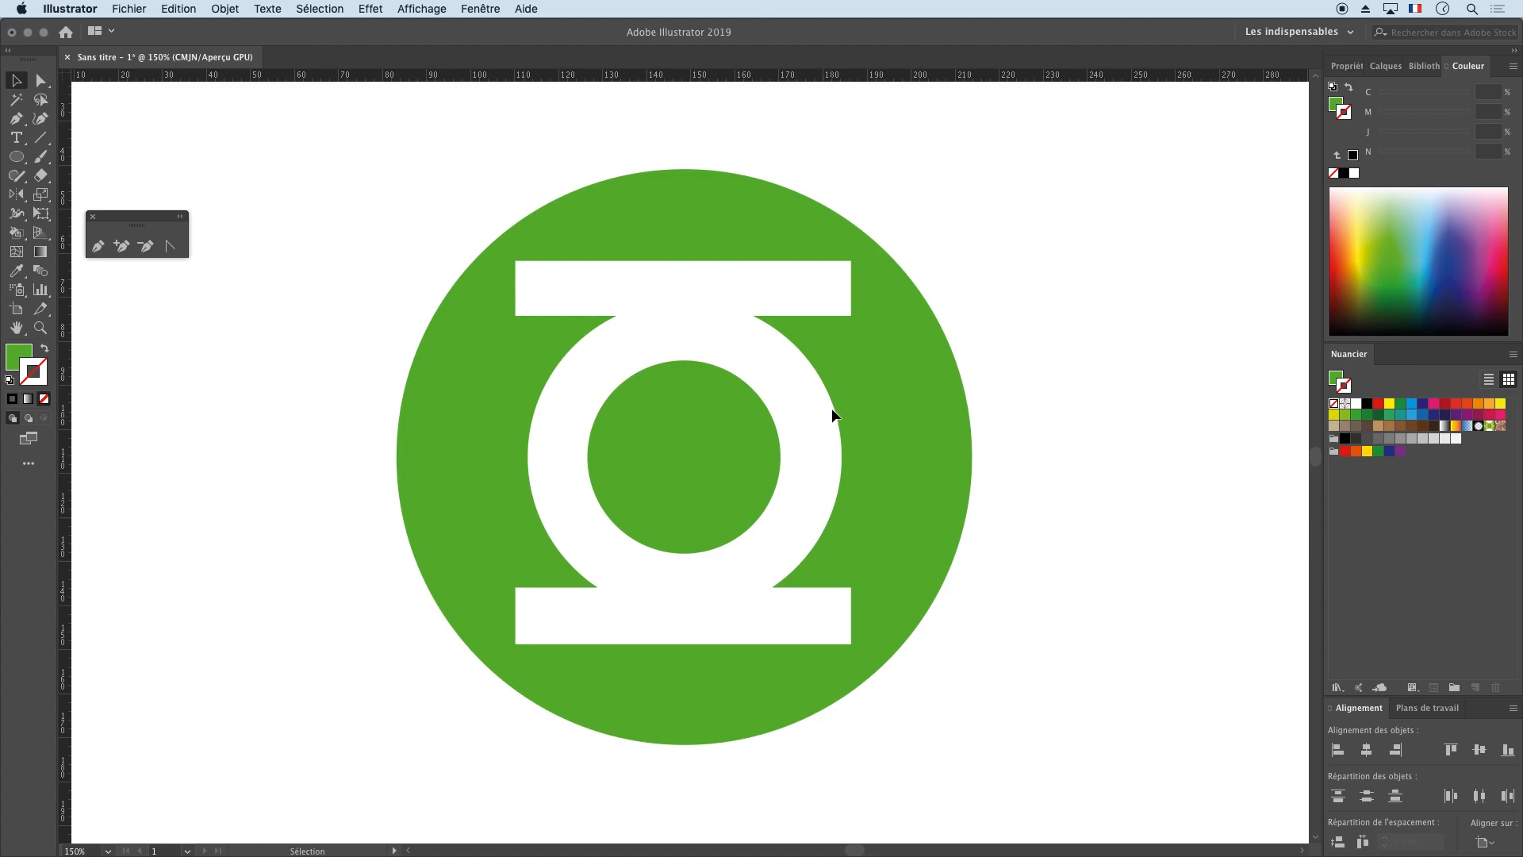
# Step: Test the separated shapes by moving the centre circle out beside the logo and back to its place
pyautogui.click(849, 415)
pyautogui.click(694, 460)
pyautogui.moveTo(695, 460); pyautogui.dragTo(1042, 438)
pyautogui.click(846, 401)
pyautogui.moveTo(1053, 375); pyautogui.dragTo(614, 470)
pyautogui.moveTo(676, 422); pyautogui.dragTo(705, 477)
pyautogui.click(1019, 342)
pyautogui.press('super+0')
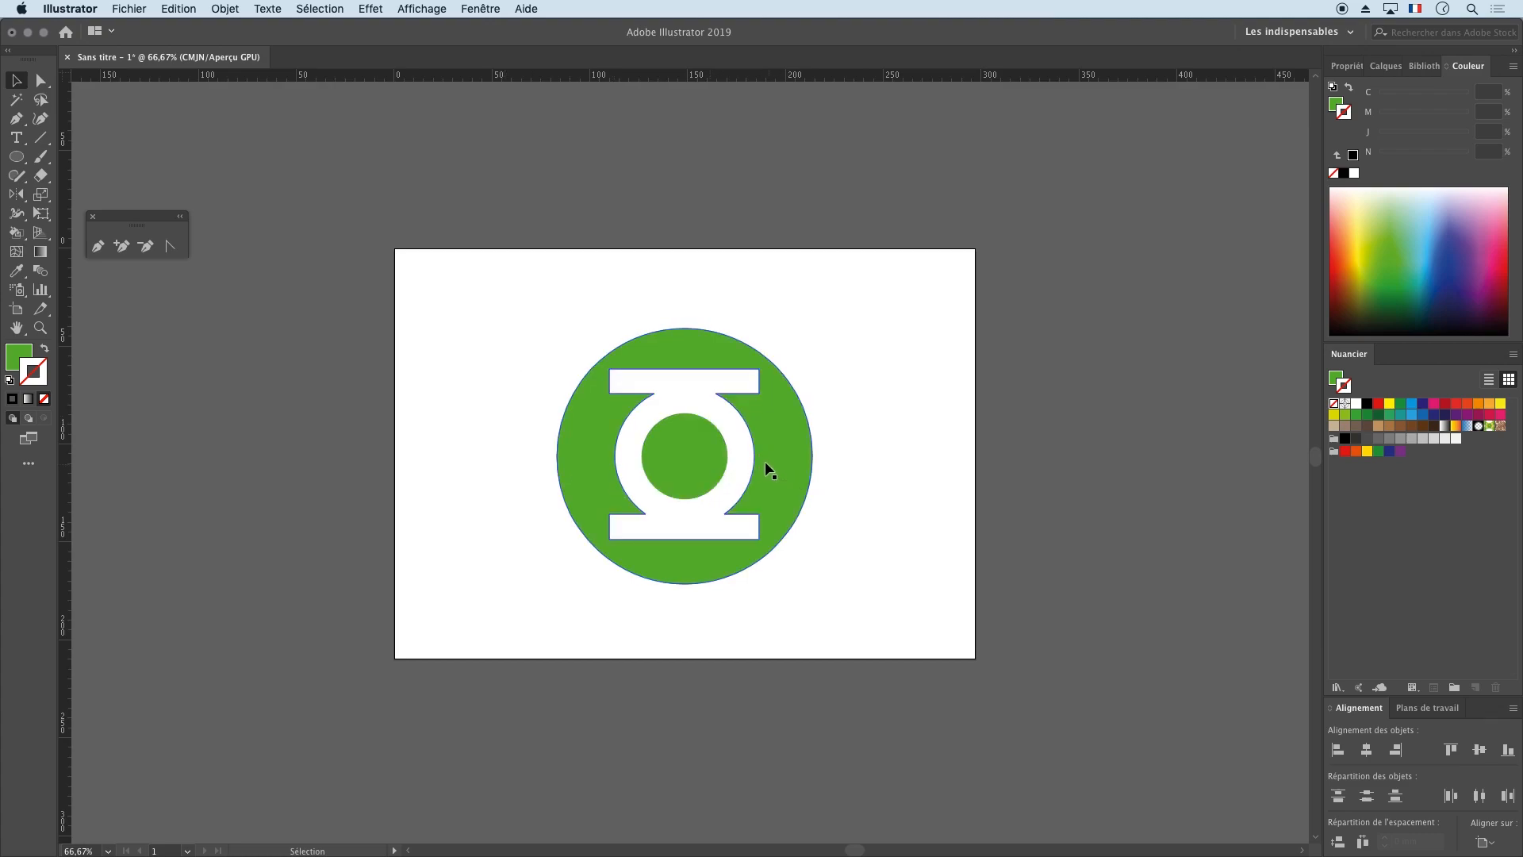
# Step: Shift the outer green shape slightly and return it to its original position
pyautogui.click(777, 420)
pyautogui.moveTo(788, 436); pyautogui.dragTo(750, 418)
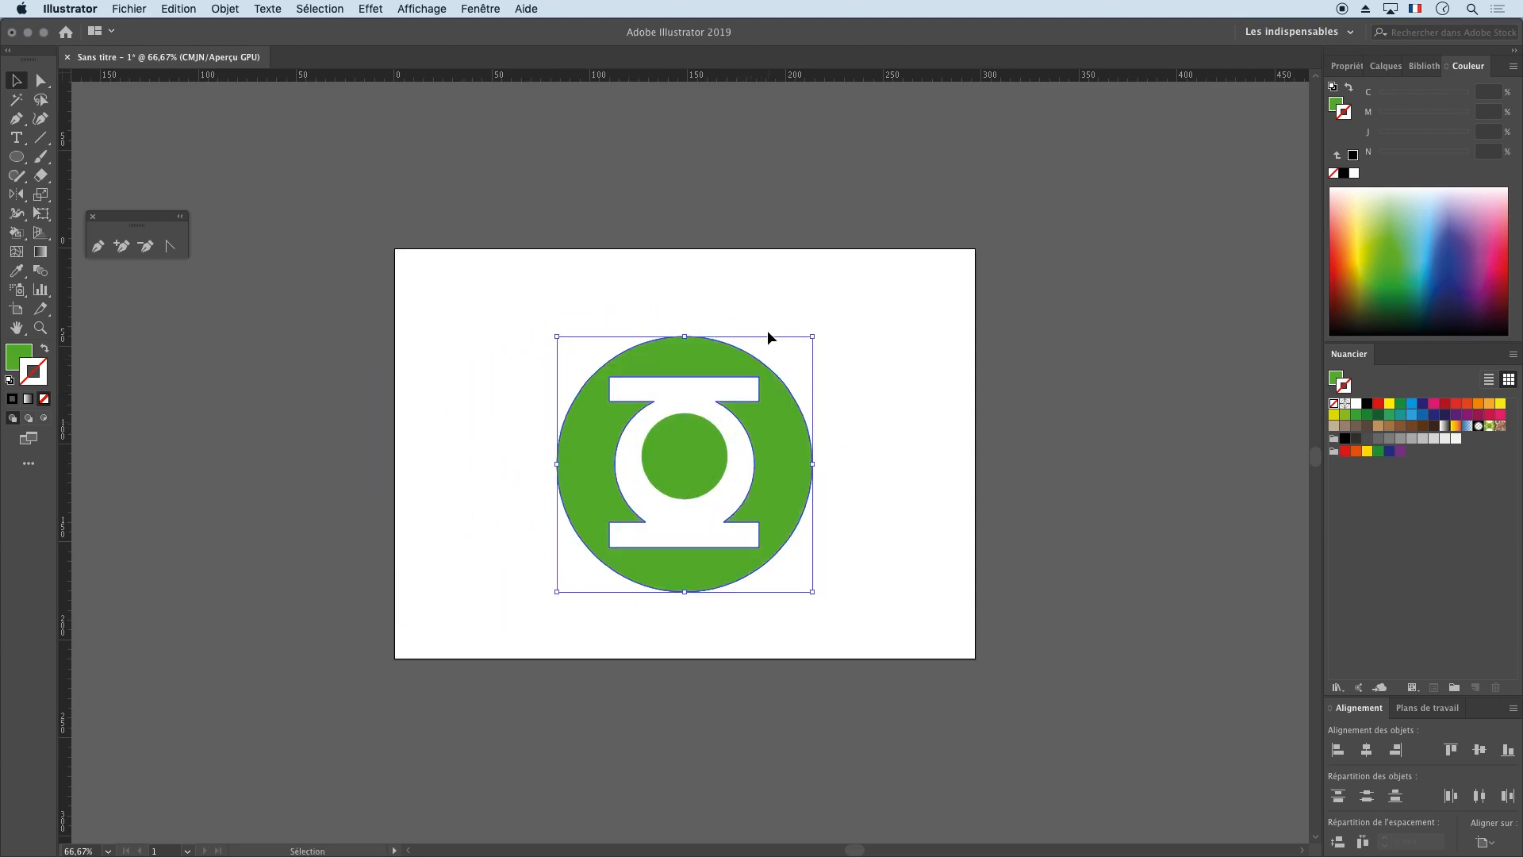
pyautogui.moveTo(597, 416)
pyautogui.mouseDown()
pyautogui.moveTo(439, 318)
pyautogui.moveTo(687, 413)
pyautogui.moveTo(597, 407)
pyautogui.mouseUp()
# Step: Try moving the anchor point under the upper bar of the lantern symbol with Direct Selection and undo the edit
pyautogui.click(40, 80)
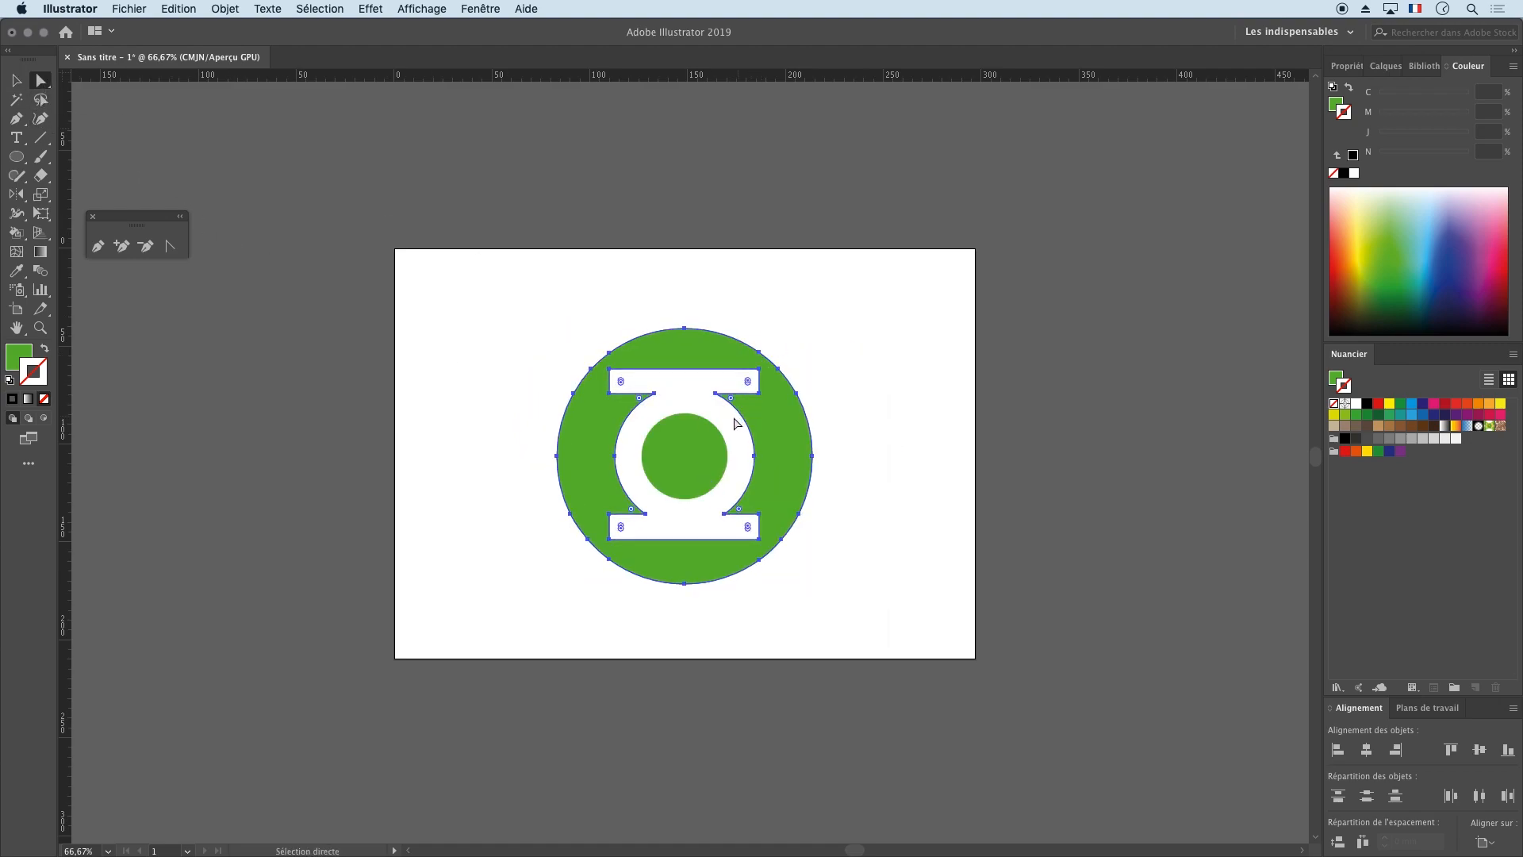
pyautogui.click(654, 393)
pyautogui.moveTo(655, 396); pyautogui.dragTo(611, 407)
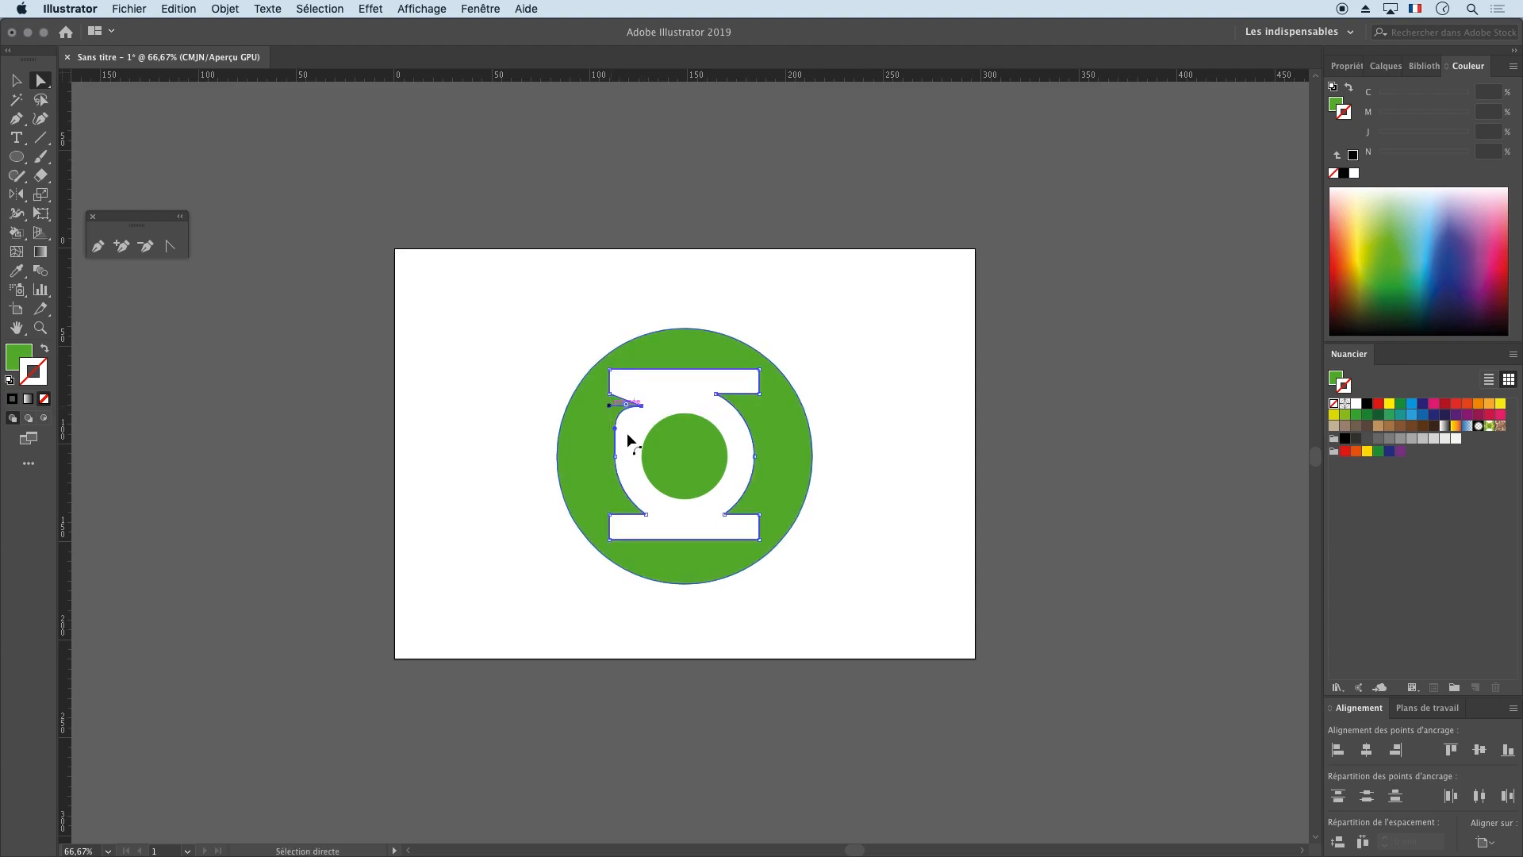
pyautogui.press('super+z')
pyautogui.press('super+z')
pyautogui.press('super+z')
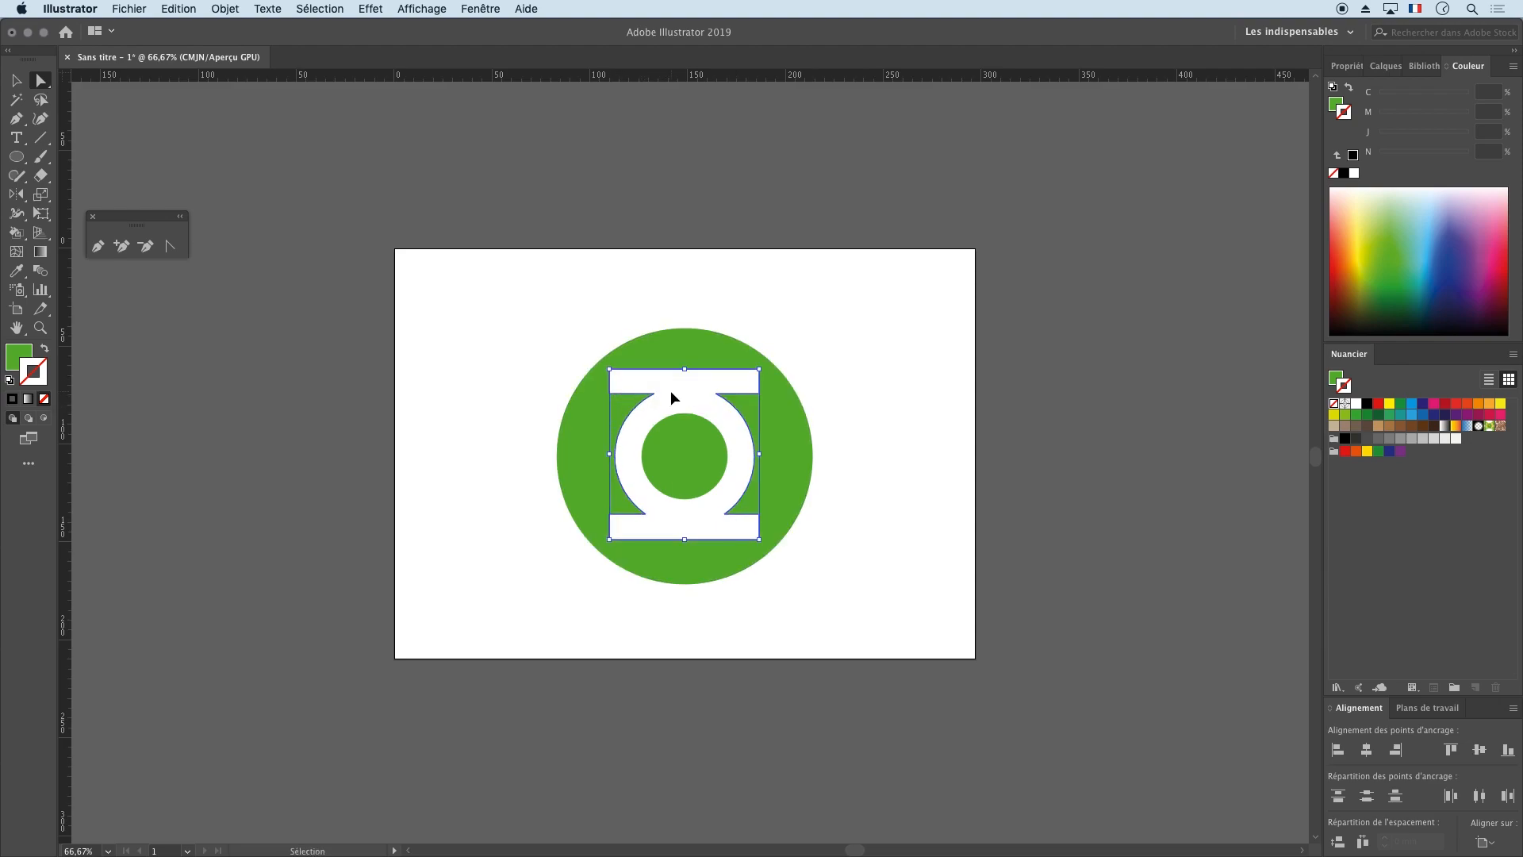
# Step: Try removing single anchor points from the outer circle with the Delete Anchor Point tool, undo each removal and deselect
pyautogui.click(906, 384)
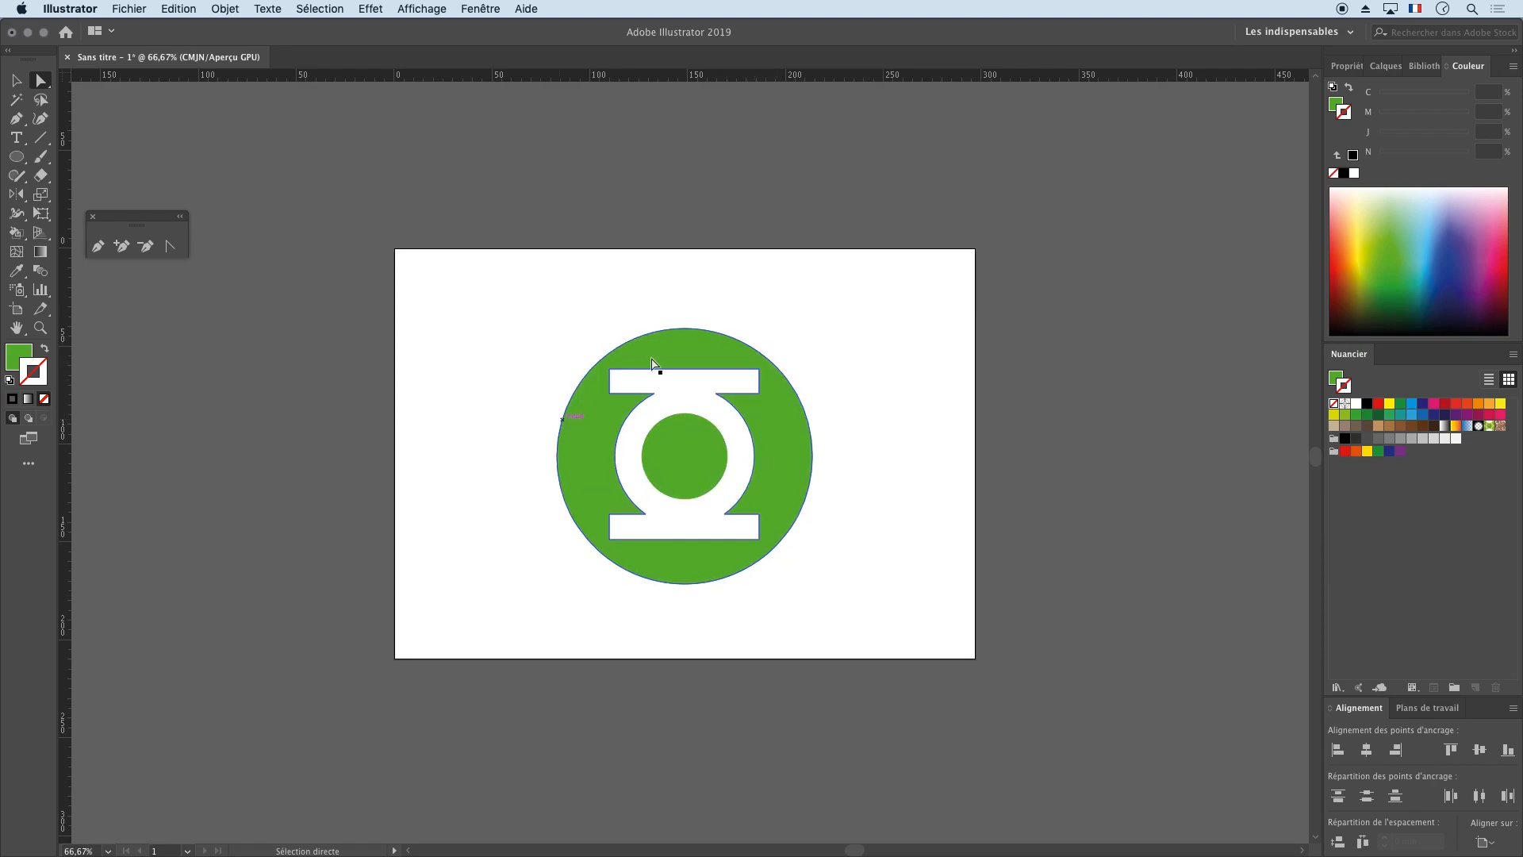
pyautogui.click(613, 422)
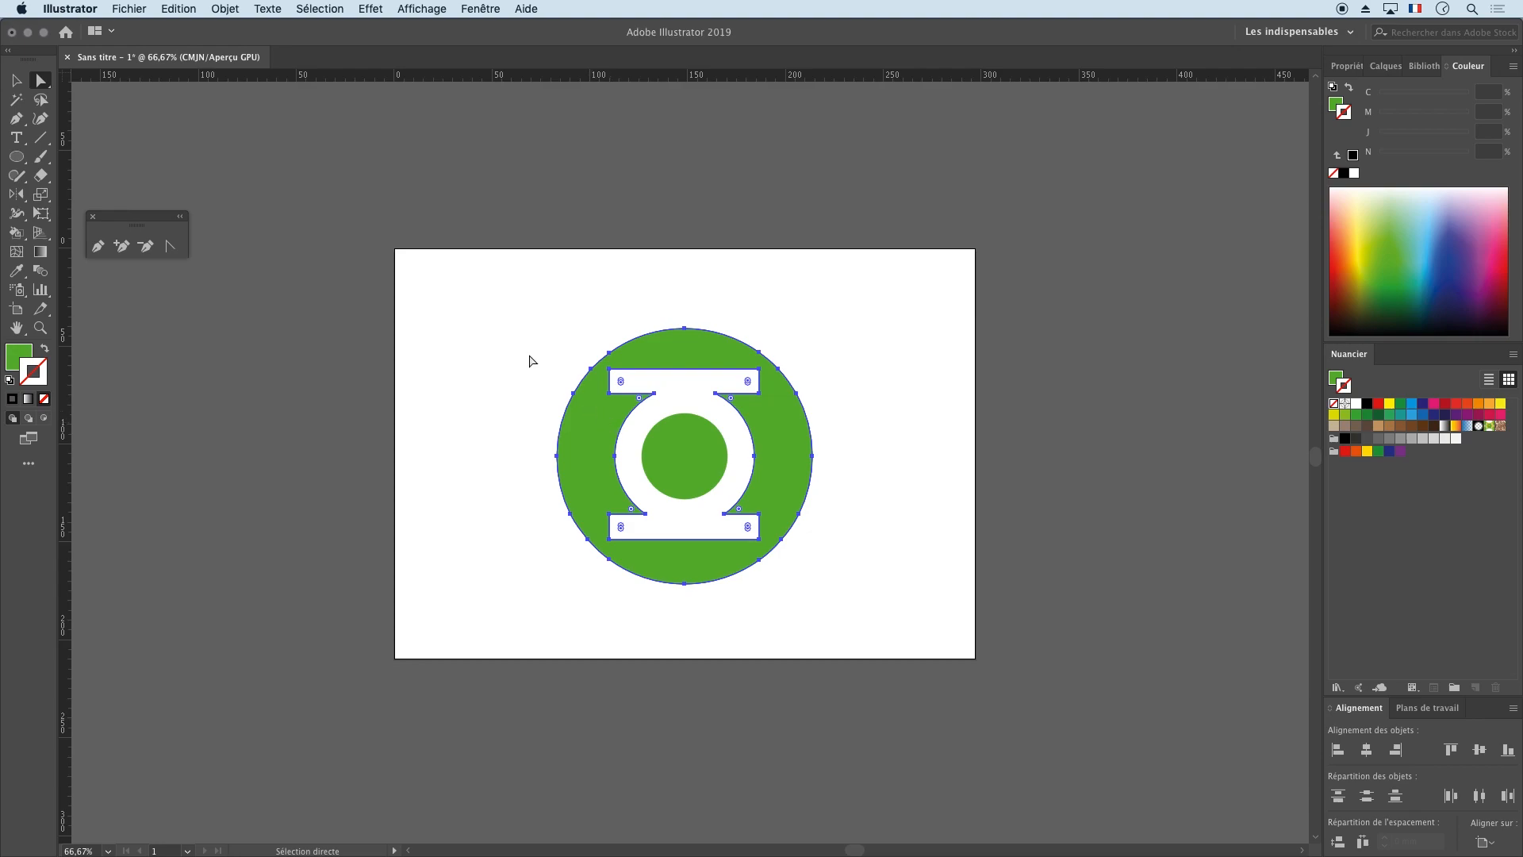
pyautogui.click(146, 246)
pyautogui.click(591, 369)
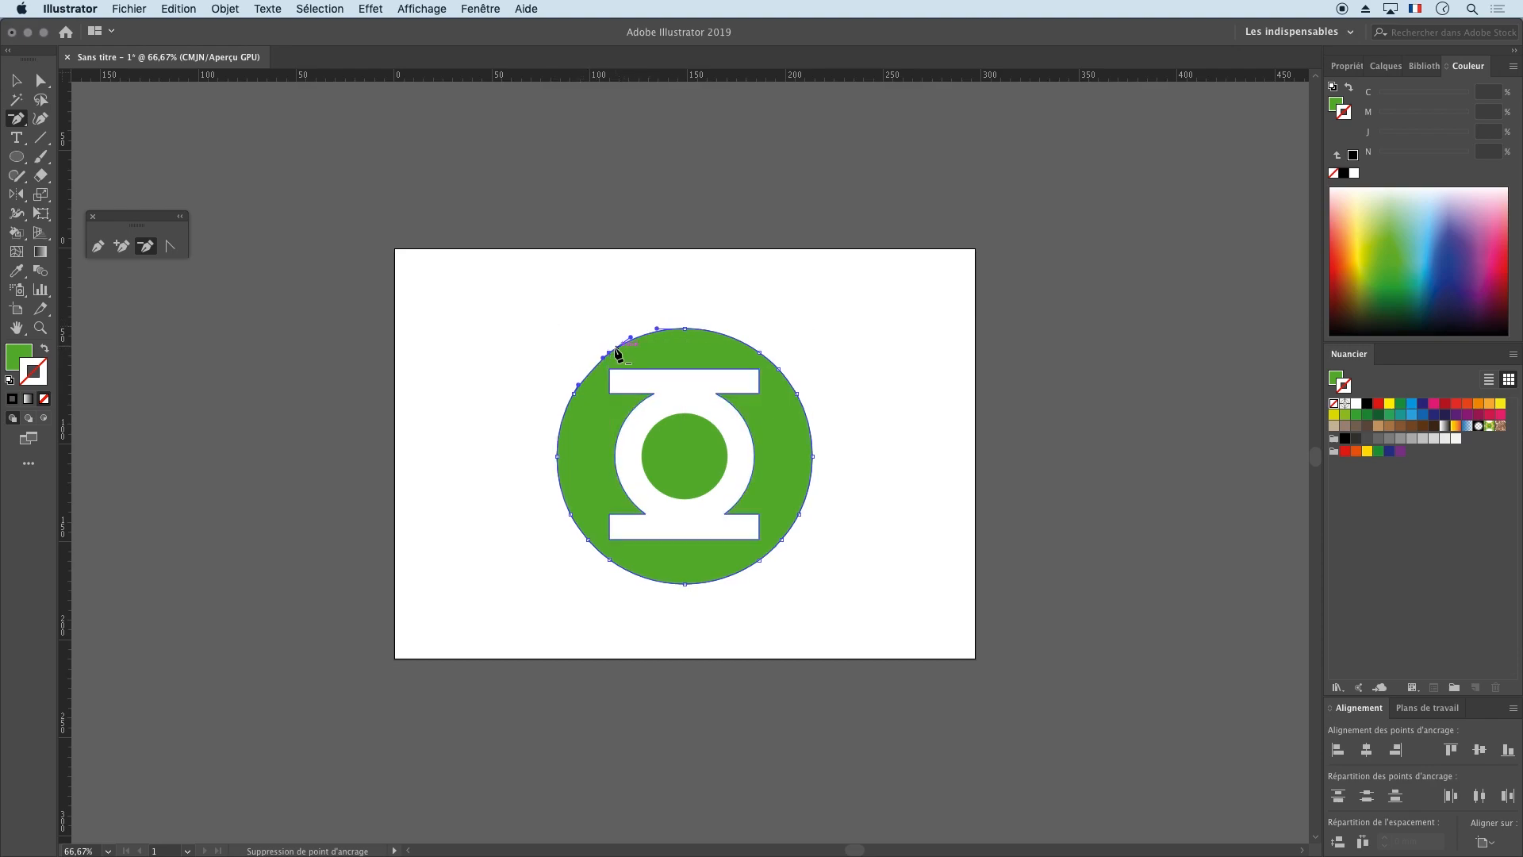
pyautogui.press('super+z')
pyautogui.keyDown('super'); pyautogui.click(655, 339); pyautogui.keyUp('super')
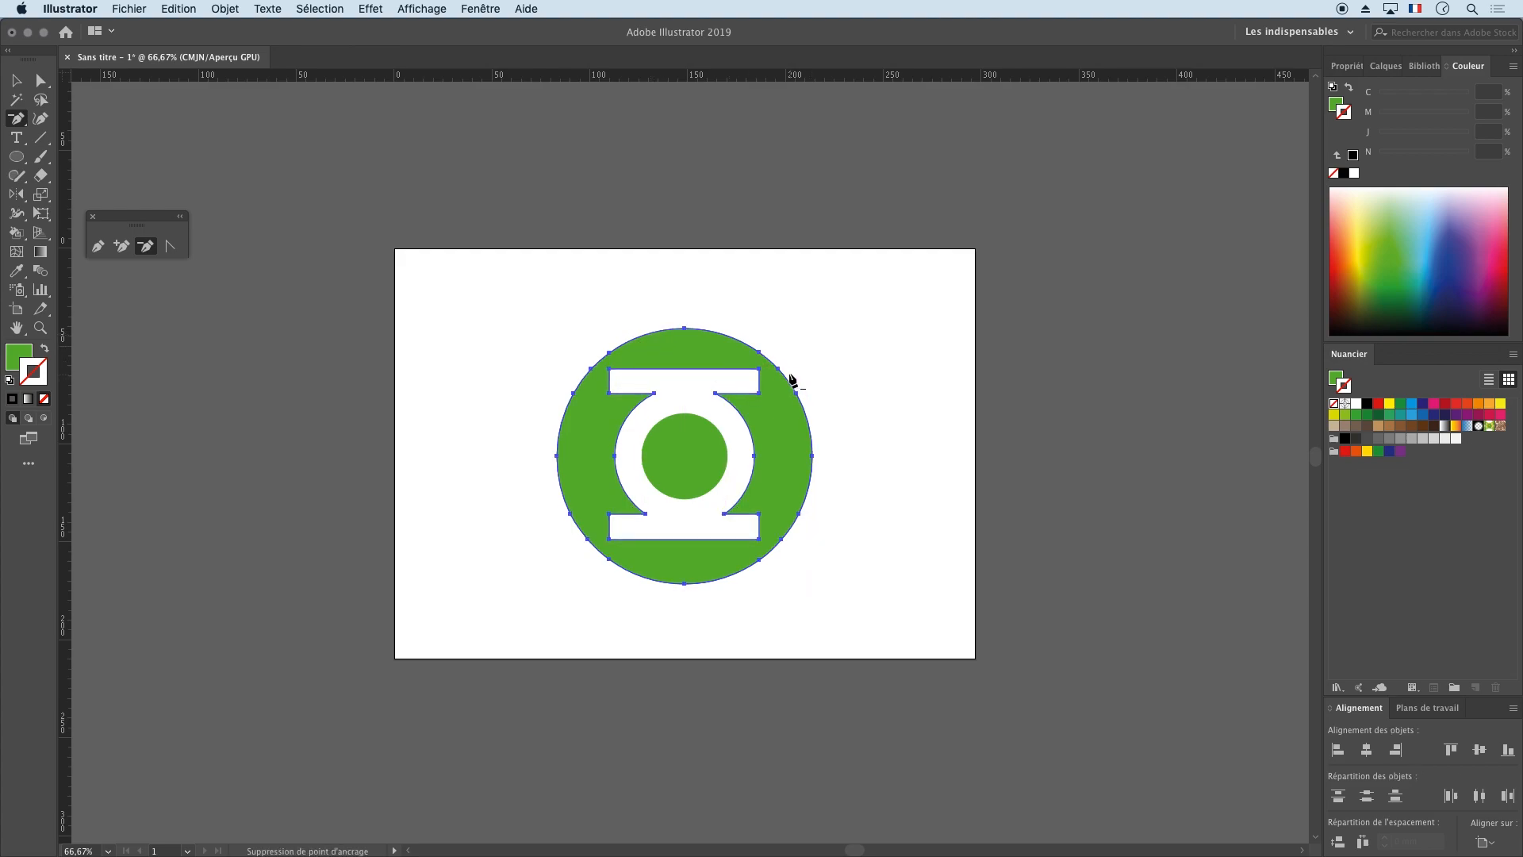
pyautogui.keyDown('super'); pyautogui.click(774, 431); pyautogui.keyUp('super')
pyautogui.click(683, 583)
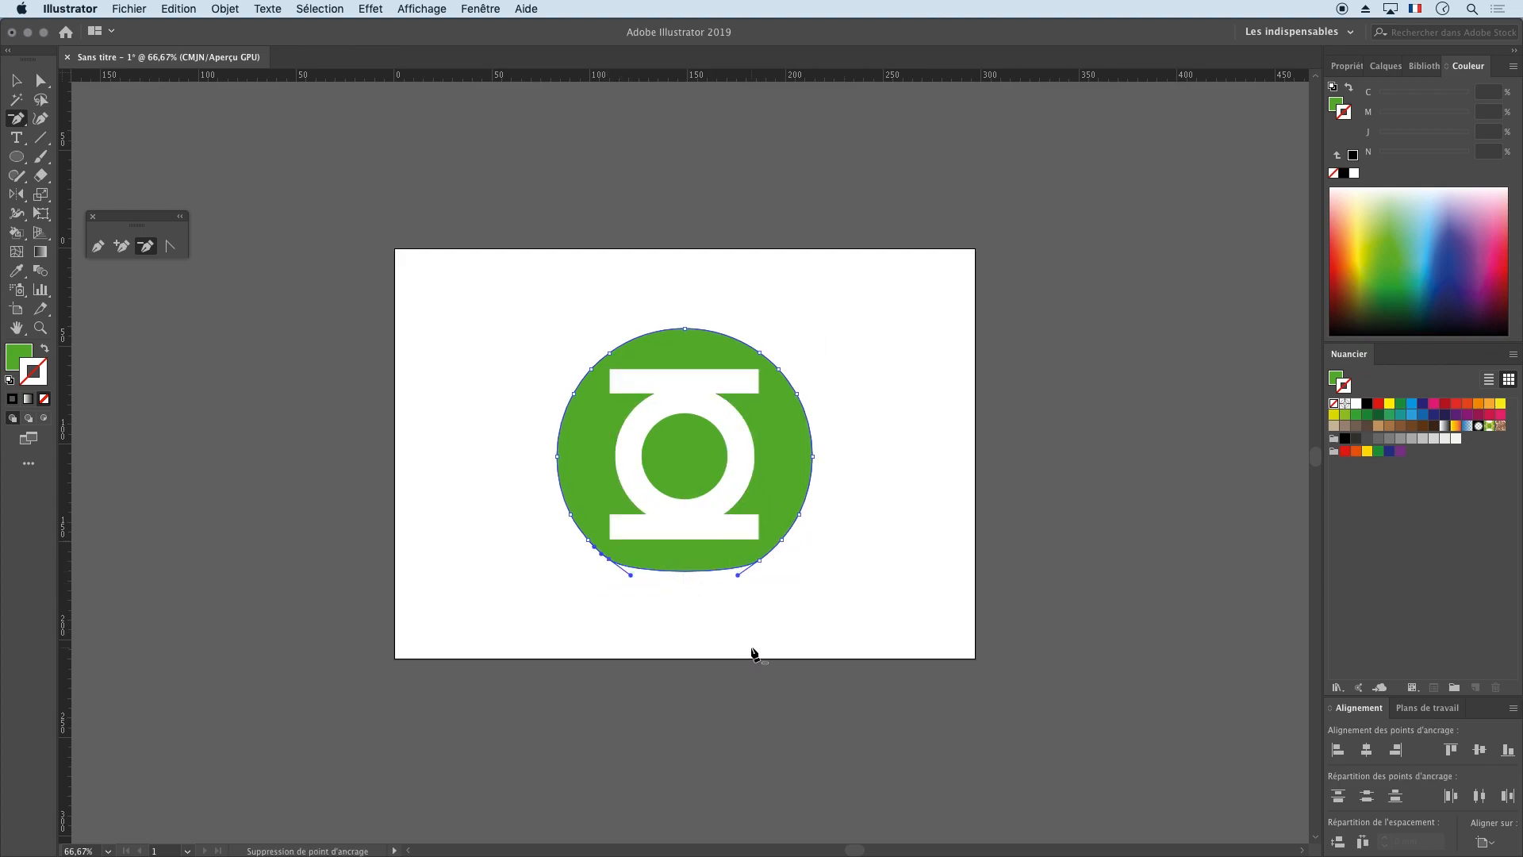
pyautogui.press('super+z')
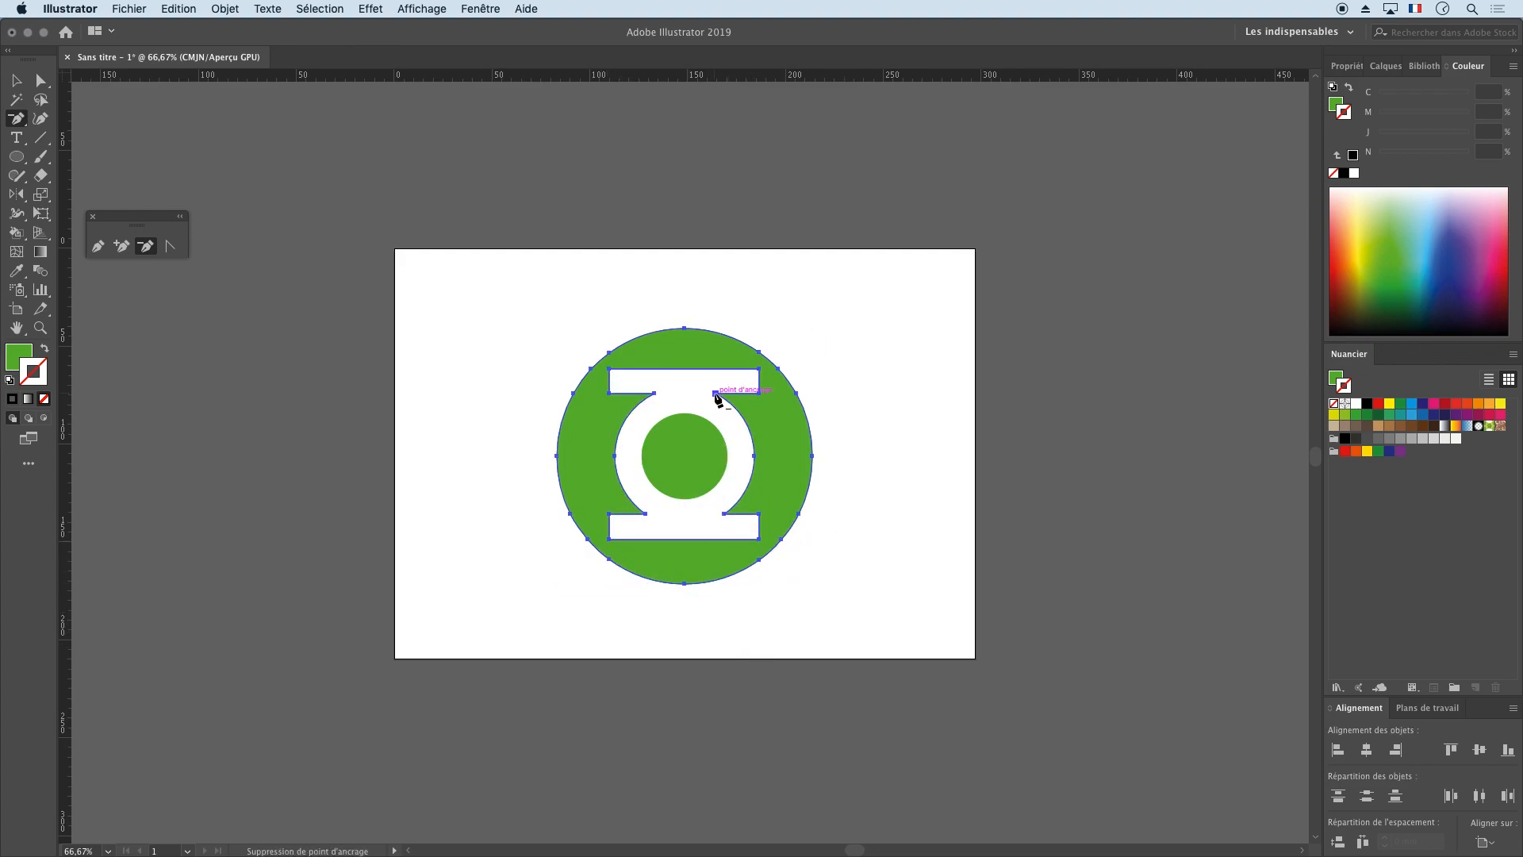
pyautogui.click(16, 80)
pyautogui.click(813, 568)
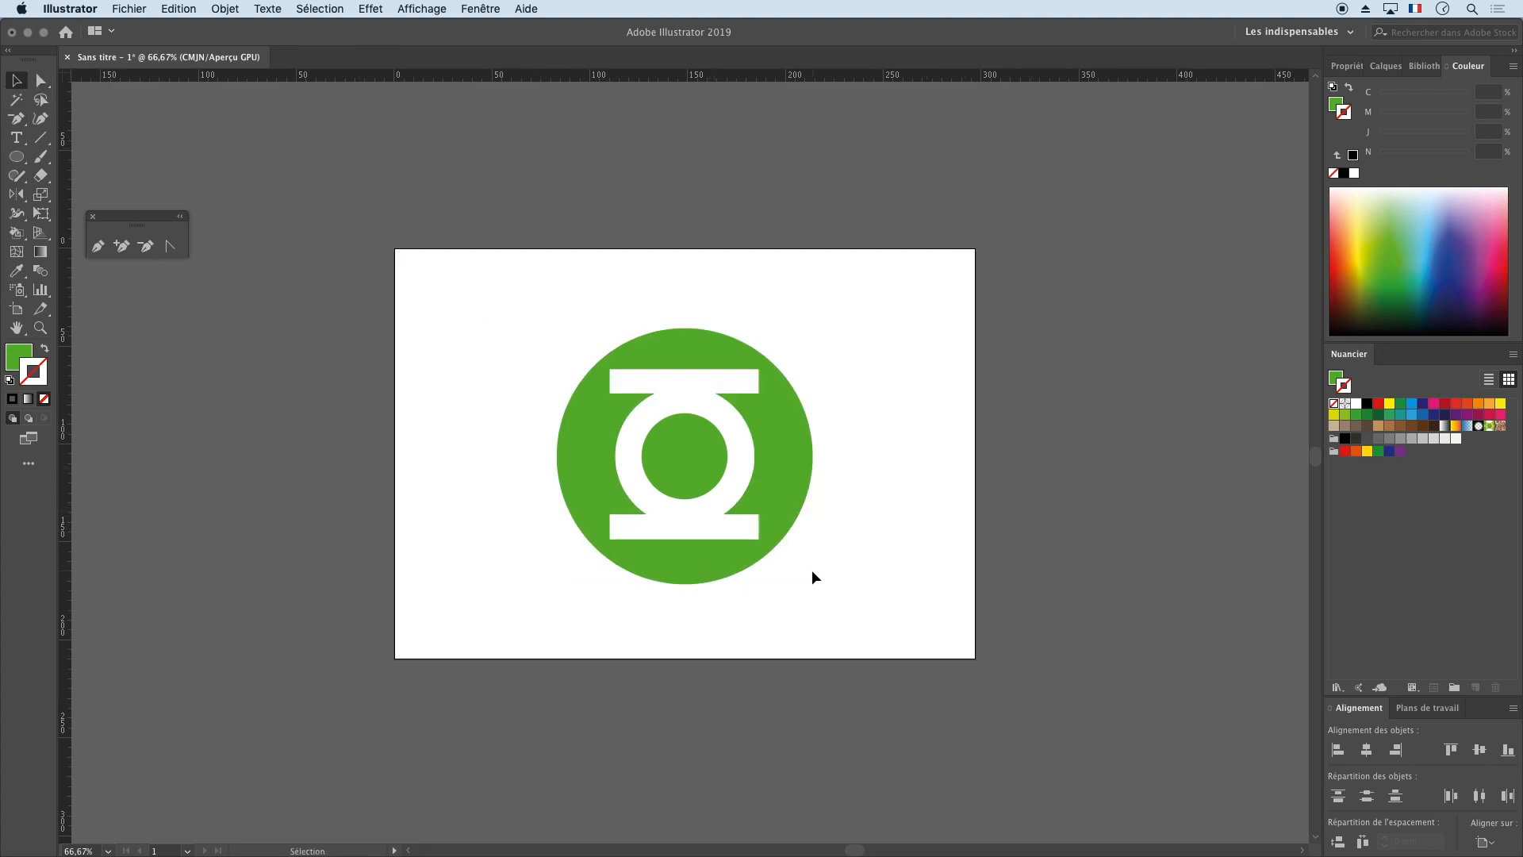
# Step: Bring back the layer list and select the outer green shape so its anchor points show
pyautogui.press('super+equal')
pyautogui.press('super+equal')
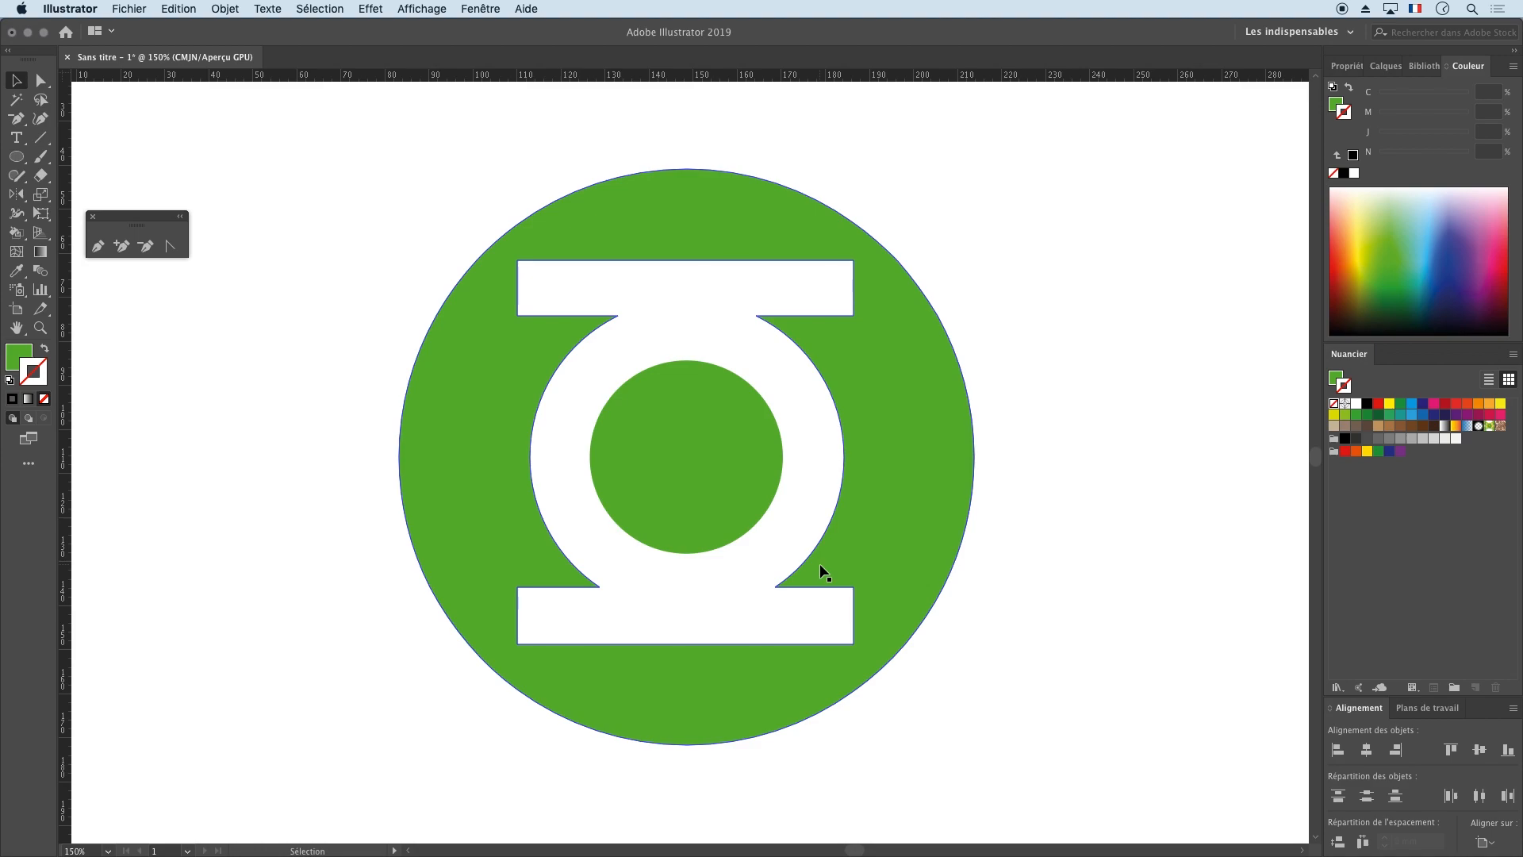
pyautogui.click(1347, 66)
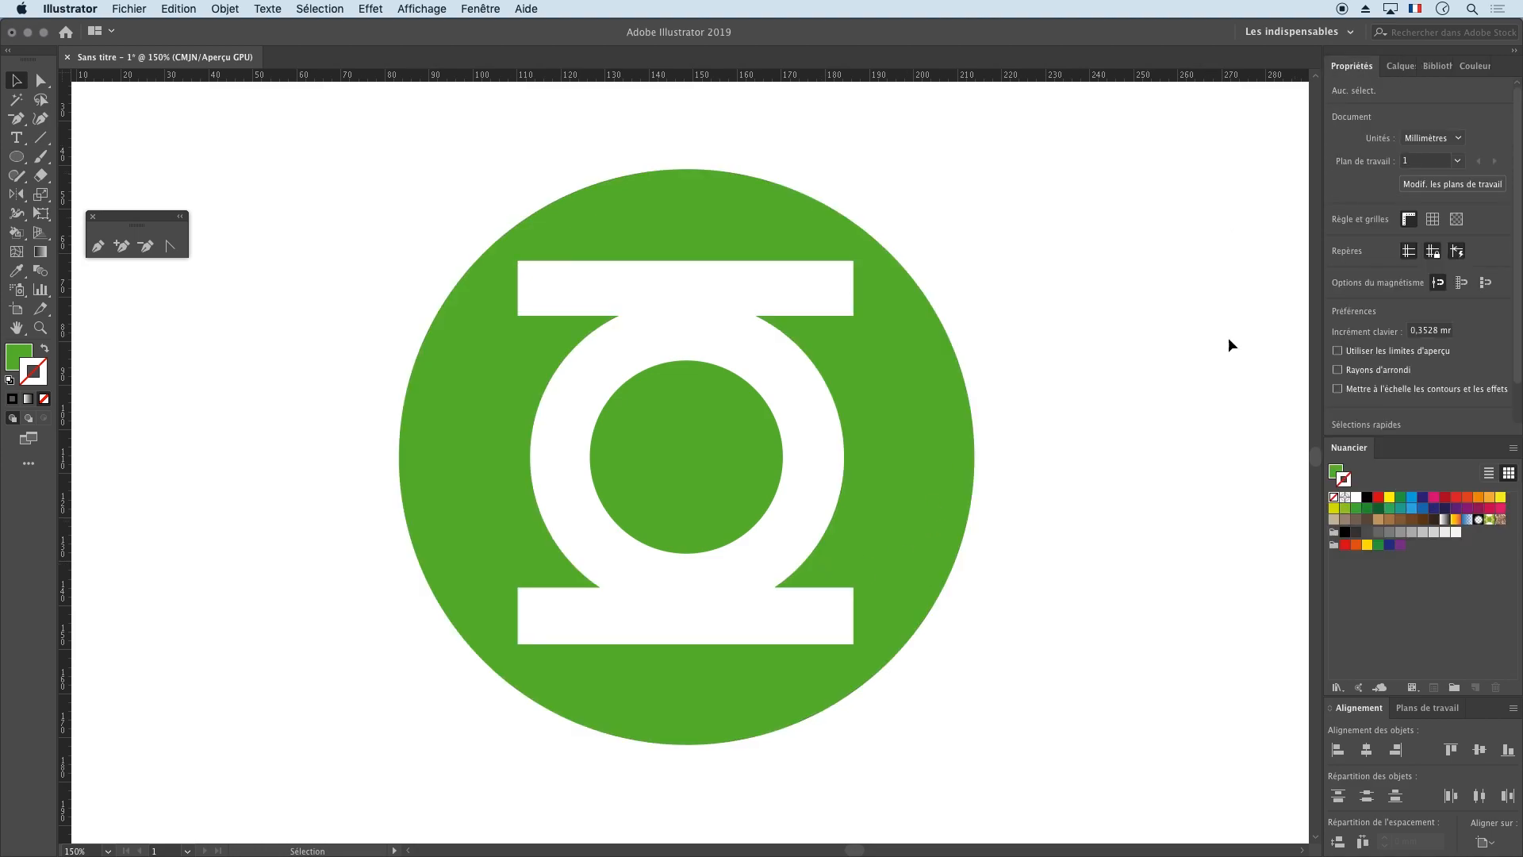
pyautogui.click(1400, 67)
pyautogui.click(894, 443)
pyautogui.press('super+a')
pyautogui.press('super+minus')
pyautogui.press('super+minus')
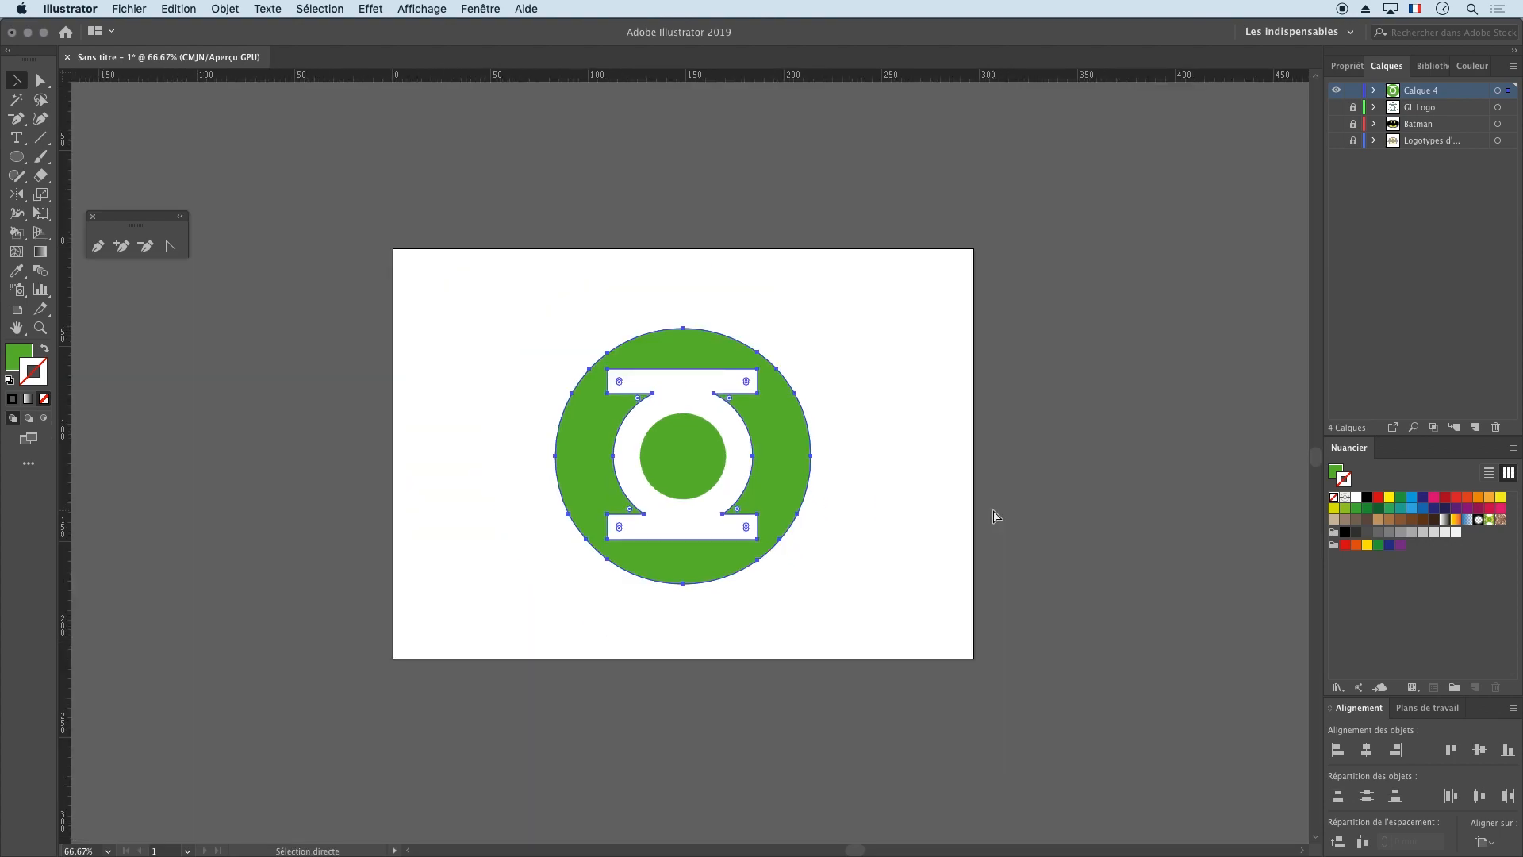
# Step: Select the inner green circle and the outer green shape in turn to check that they are separate objects, and deselect
pyautogui.click(882, 466)
pyautogui.click(779, 449)
pyautogui.click(716, 466)
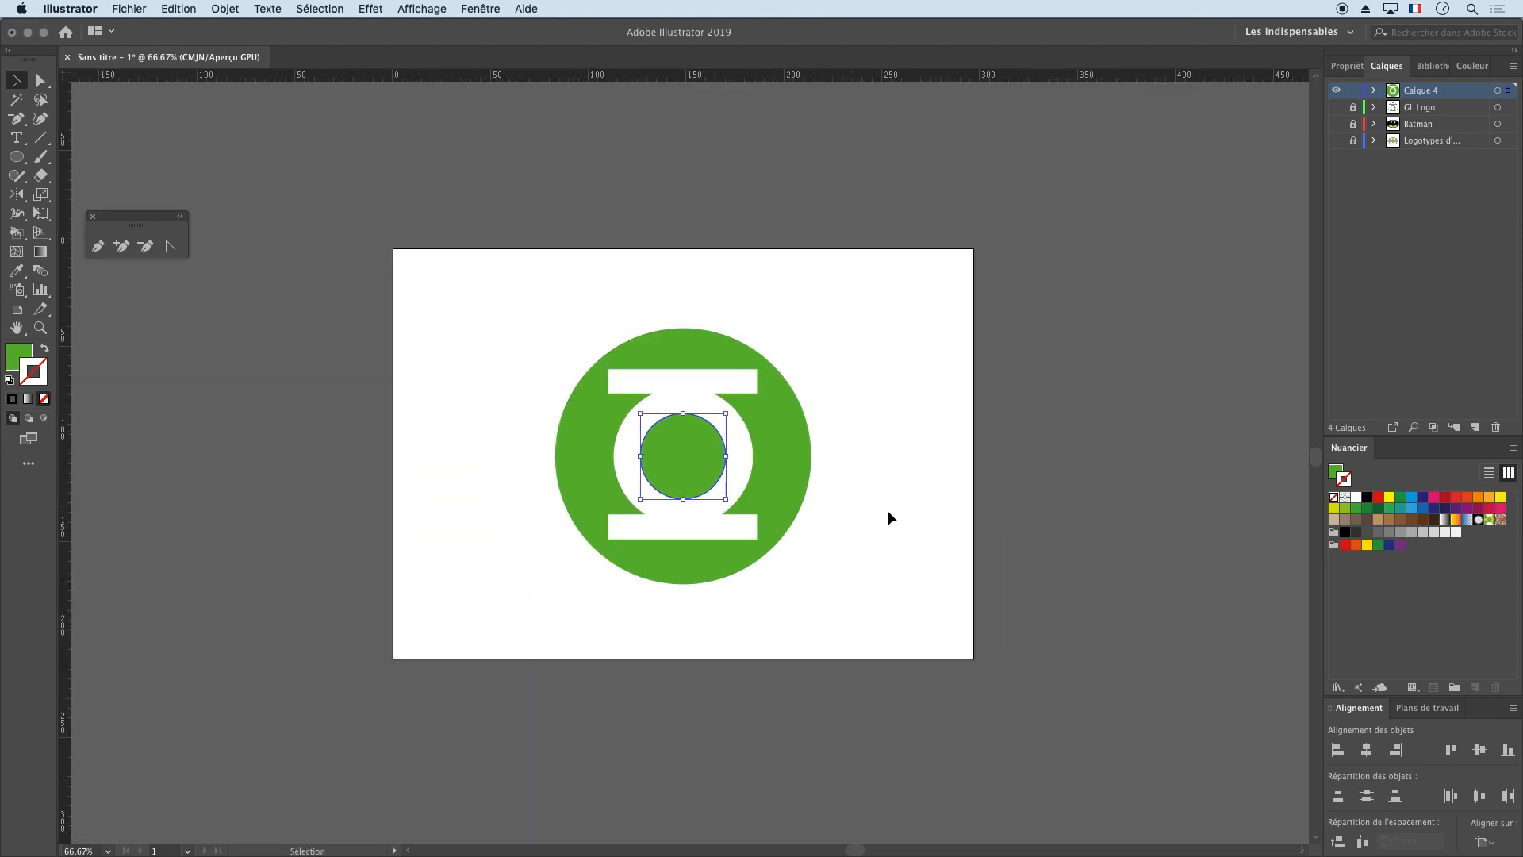
pyautogui.click(807, 464)
pyautogui.click(850, 601)
# Step: Move the outer green shape and the inner circle one after the other, and reposition both together as a complete logo near the artboard centre
pyautogui.moveTo(763, 468); pyautogui.dragTo(832, 423)
pyautogui.moveTo(728, 449); pyautogui.dragTo(789, 409)
pyautogui.click(910, 311)
pyautogui.moveTo(896, 282); pyautogui.dragTo(530, 563)
pyautogui.moveTo(853, 453); pyautogui.dragTo(763, 491)
# Step: Give the selected logo shapes a near-black stroke colour
pyautogui.doubleClick(46, 381)
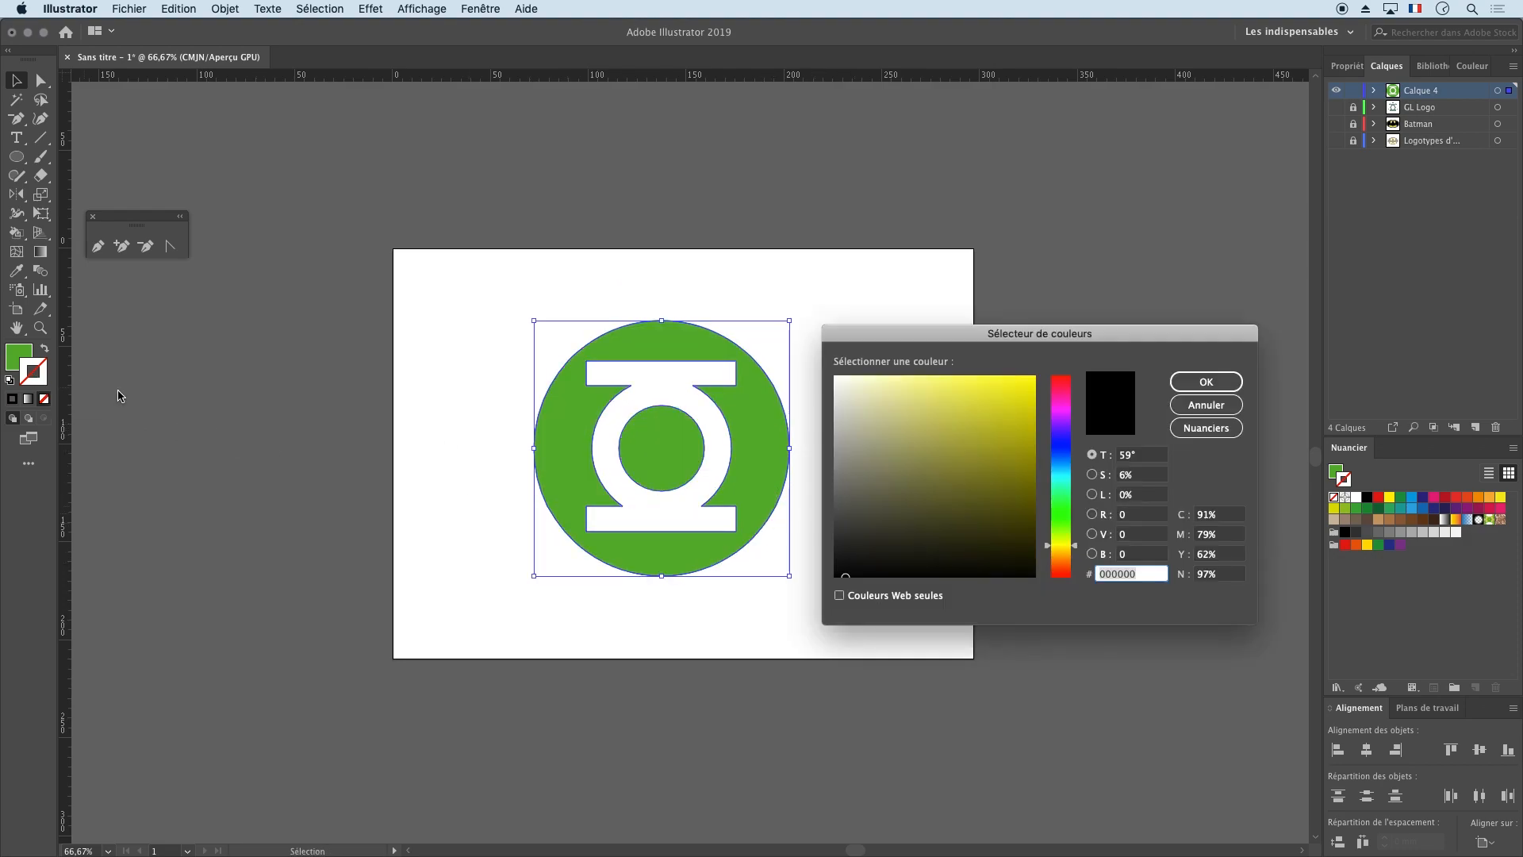
pyautogui.click(992, 508)
pyautogui.click(849, 561)
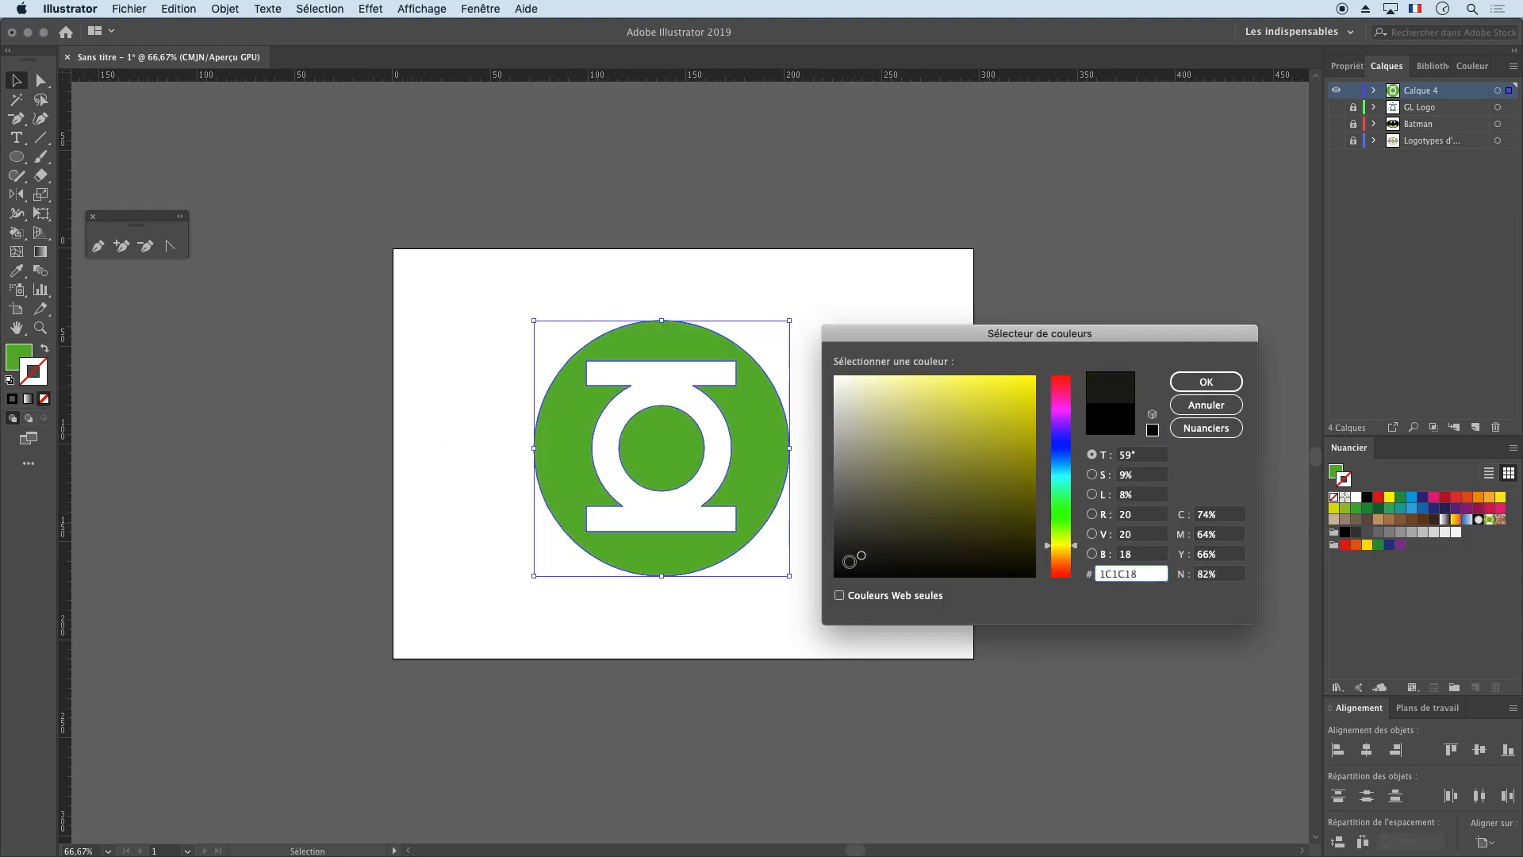
pyautogui.click(1196, 387)
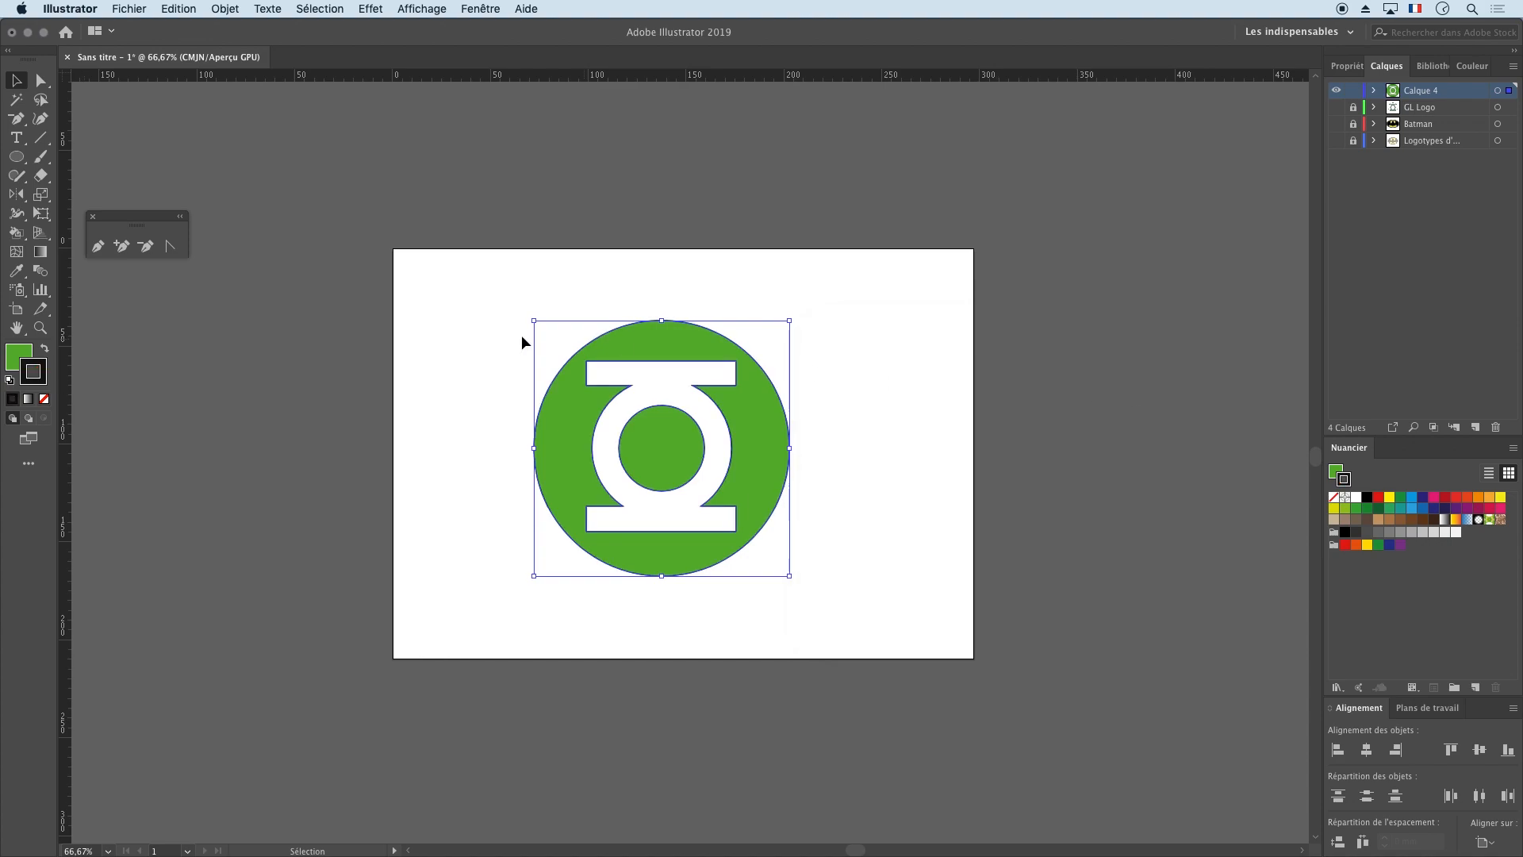
# Step: Set the stroke weight of the logo shapes to 8 pt
pyautogui.click(1347, 66)
pyautogui.click(1405, 259)
pyautogui.click(1405, 259)
pyautogui.click(1406, 259)
pyautogui.click(1406, 259)
pyautogui.click(1402, 258)
pyautogui.click(1402, 258)
pyautogui.click(1402, 259)
# Step: Try scaling the whole stroked logo down to about 53.5 mm wide and high, and undo the scaling
pyautogui.moveTo(538, 284); pyautogui.dragTo(850, 645)
pyautogui.moveTo(789, 321); pyautogui.dragTo(666, 485)
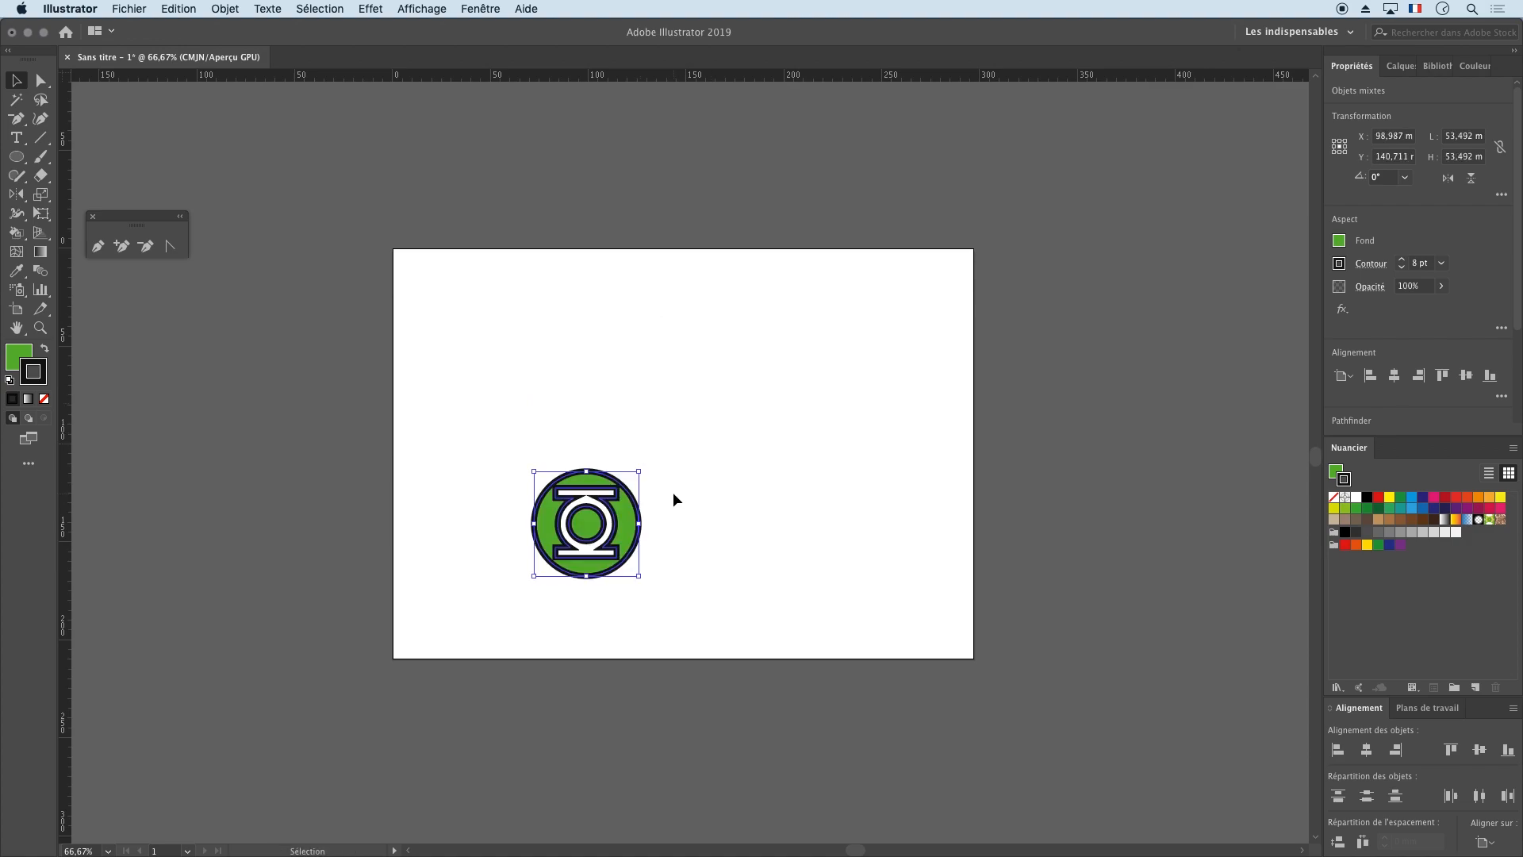
pyautogui.press('super+z')
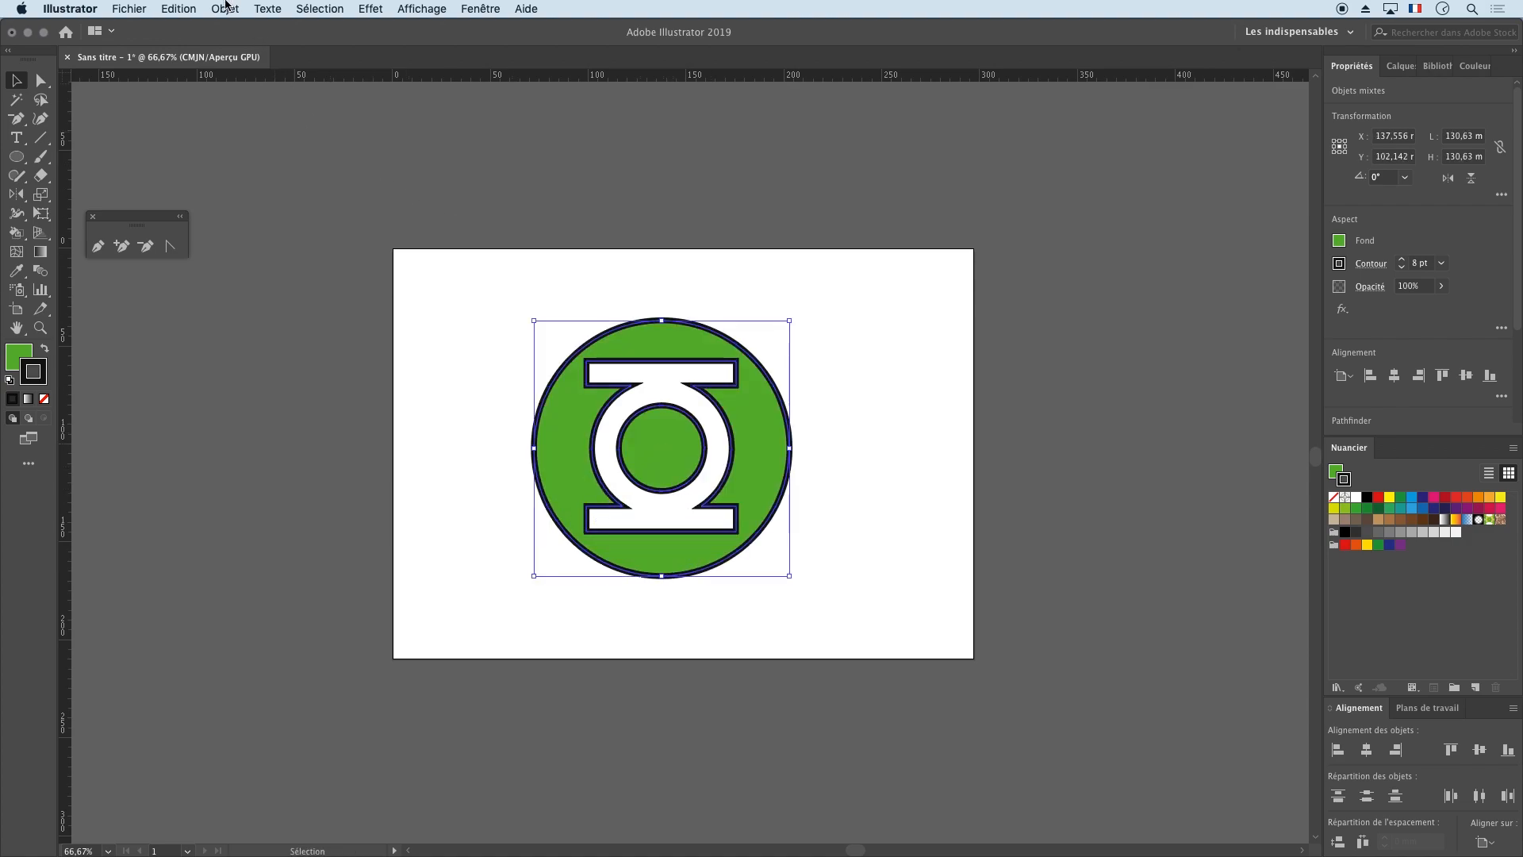
# Step: Convert the strokes of the selected logo shapes to filled outlines with Outline Stroke and deselect
pyautogui.click(225, 8)
pyautogui.moveTo(329, 349)
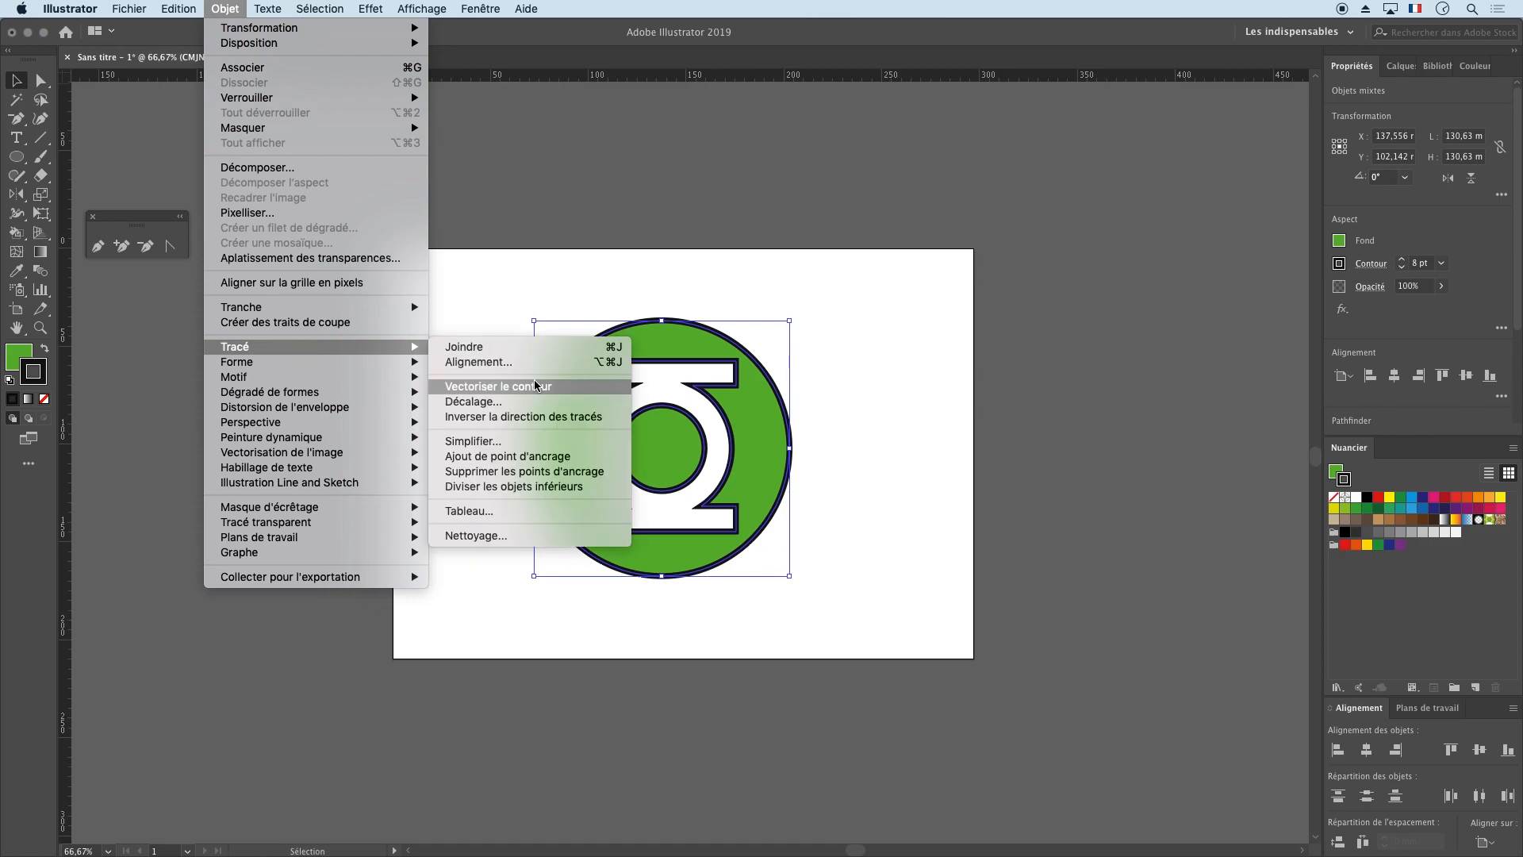
pyautogui.click(811, 634)
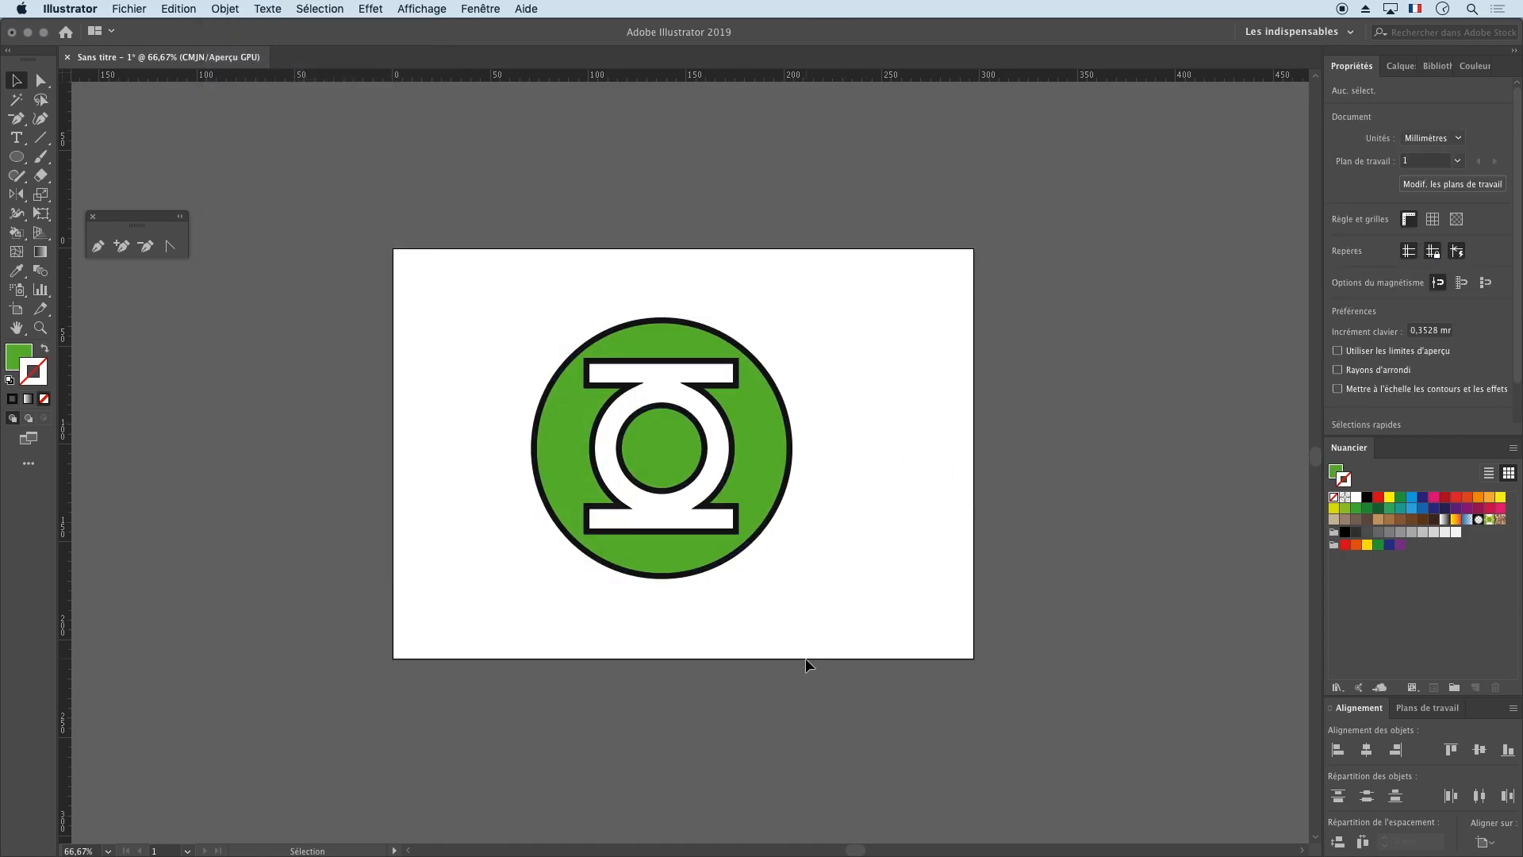